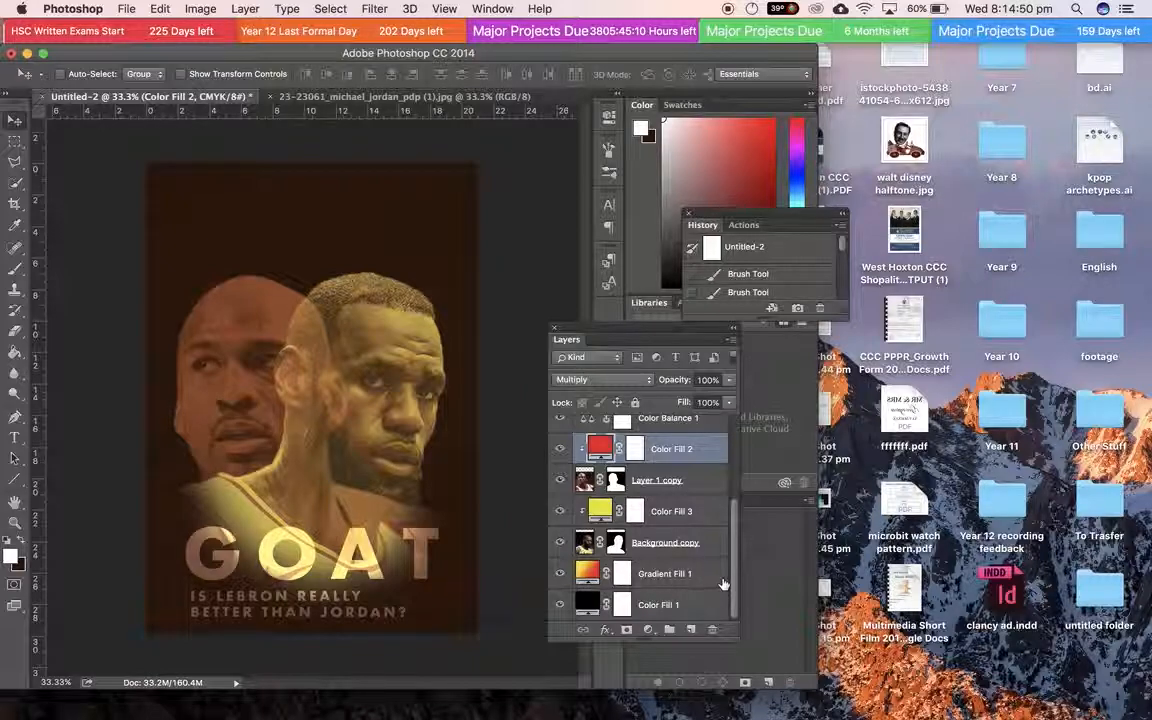
Step: Examine the poster's Background copy and Color Fill 3 layers and the blend mode applied to Color Fill 3
{"action": "left_click", "coordinate": [712, 546]}
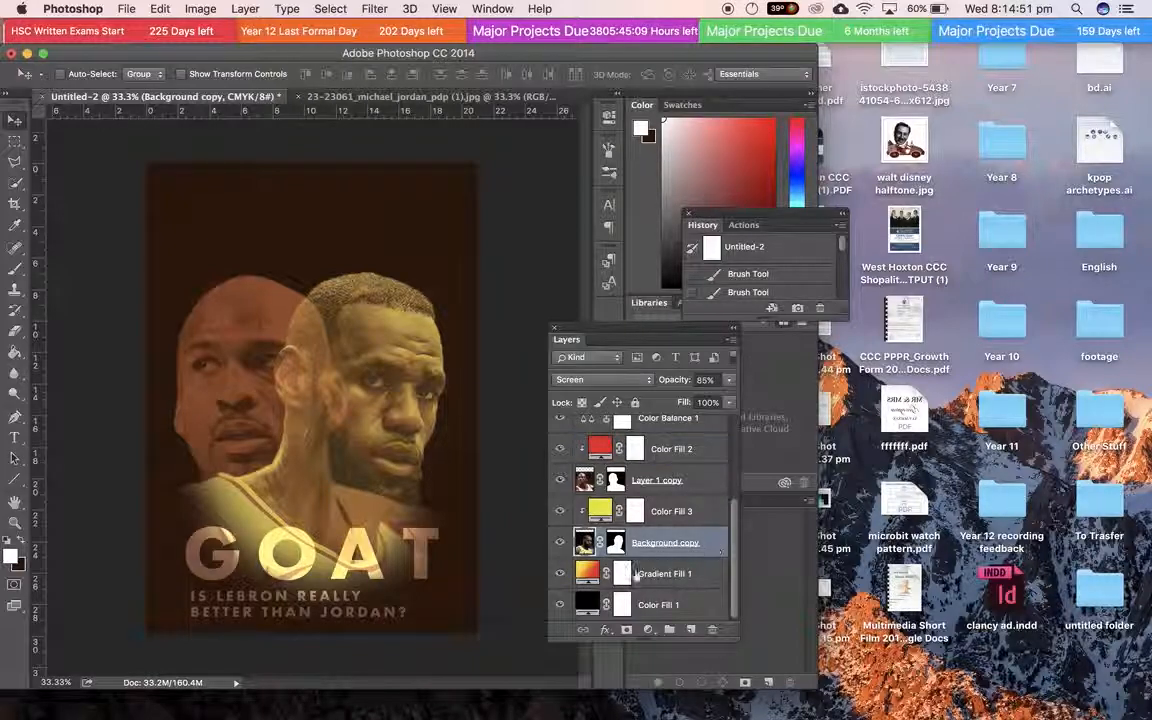
{"action": "left_click", "coordinate": [704, 513]}
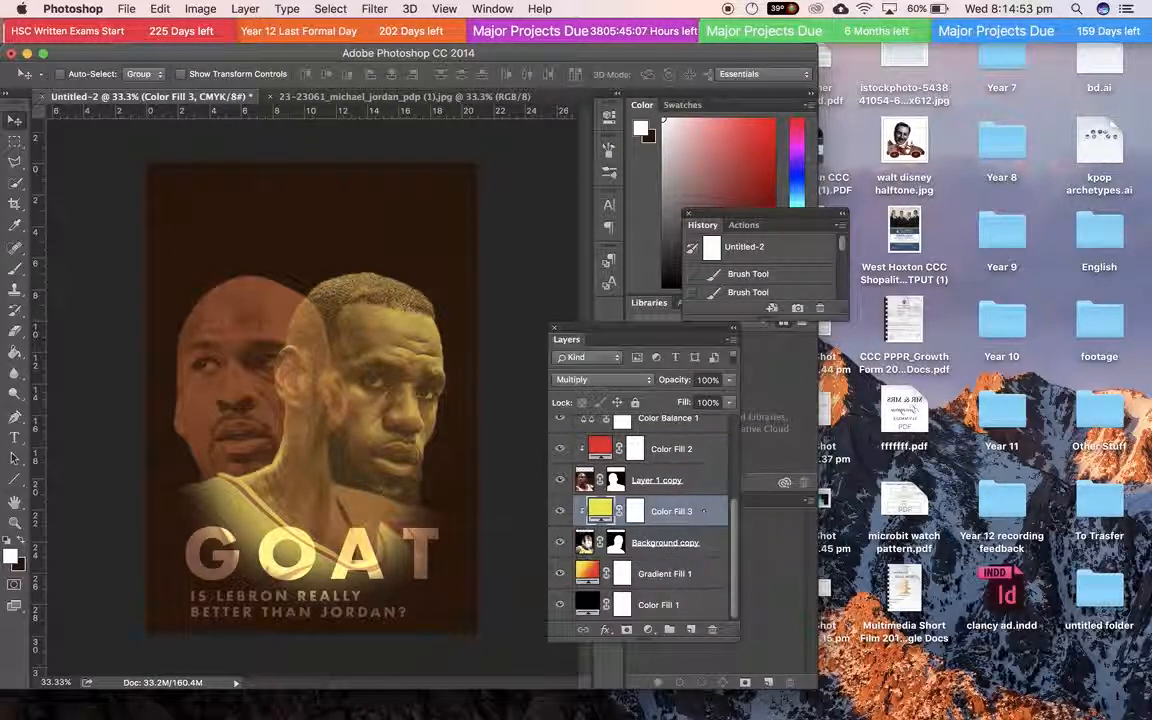
{"action": "left_click", "coordinate": [638, 382]}
{"action": "left_click", "coordinate": [630, 380]}
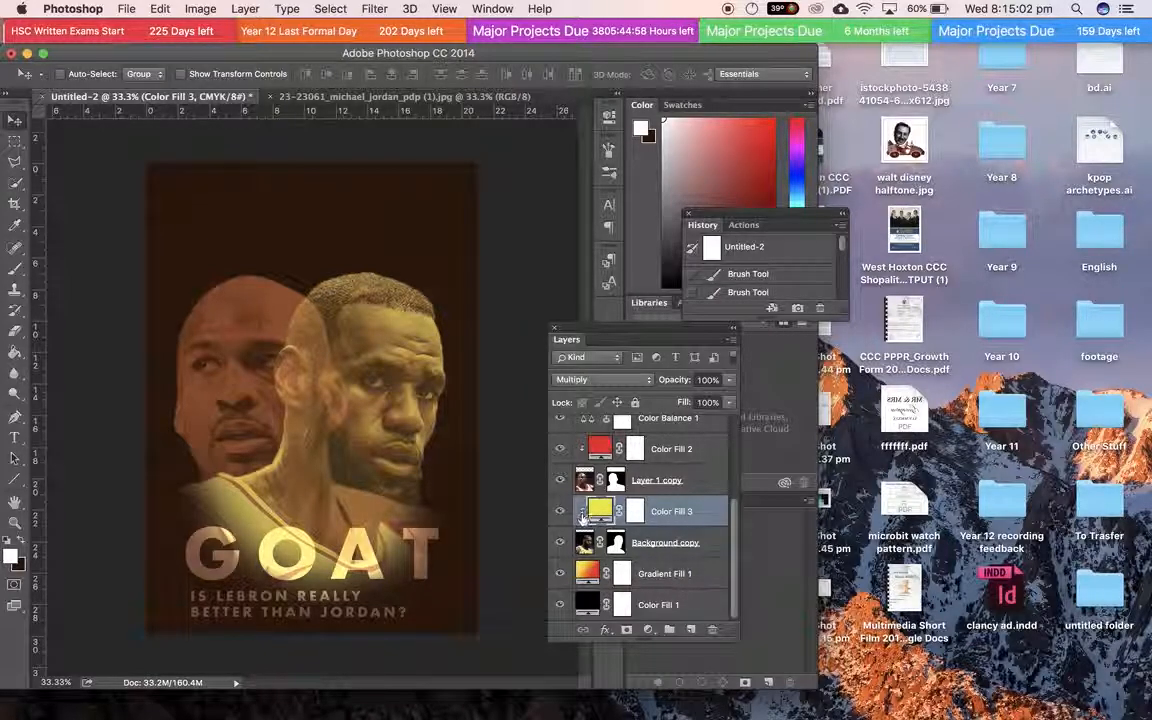
Step: Switch to Finder, inspect the lebronjames.jpg source photo up close in Preview, and close it
{"action": "mouse_move", "coordinate": [345, 700]}
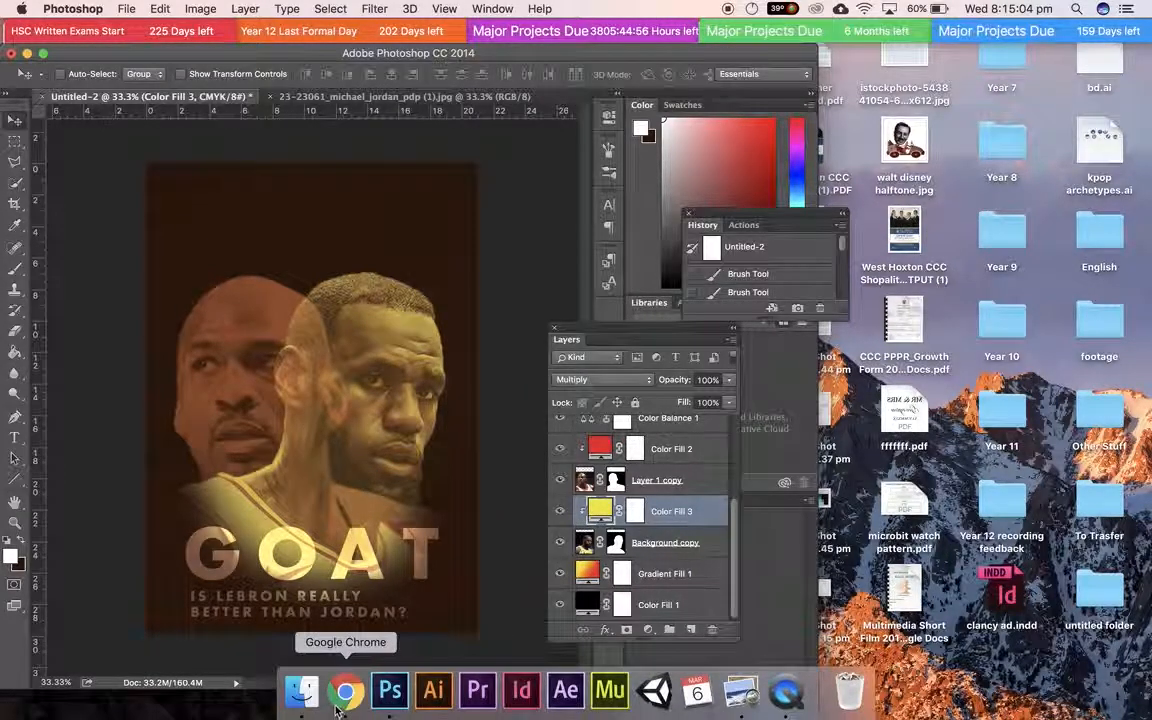
{"action": "left_click", "coordinate": [306, 698]}
{"action": "left_click", "coordinate": [824, 340]}
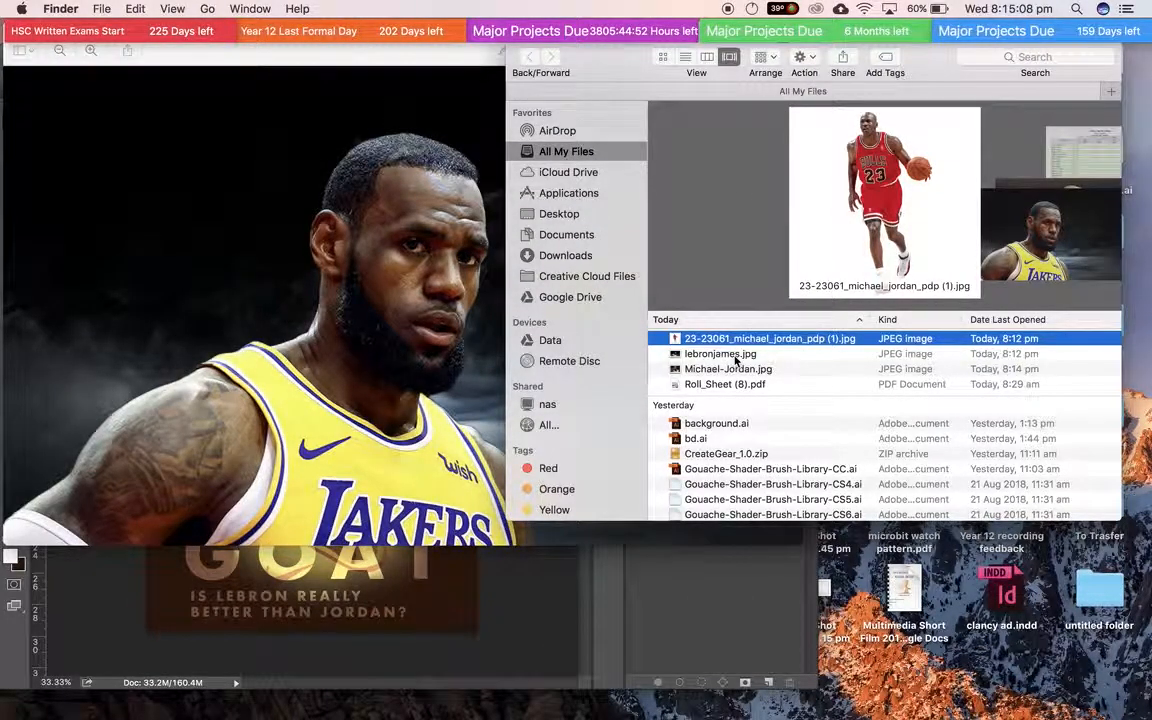
{"action": "left_click", "coordinate": [300, 230]}
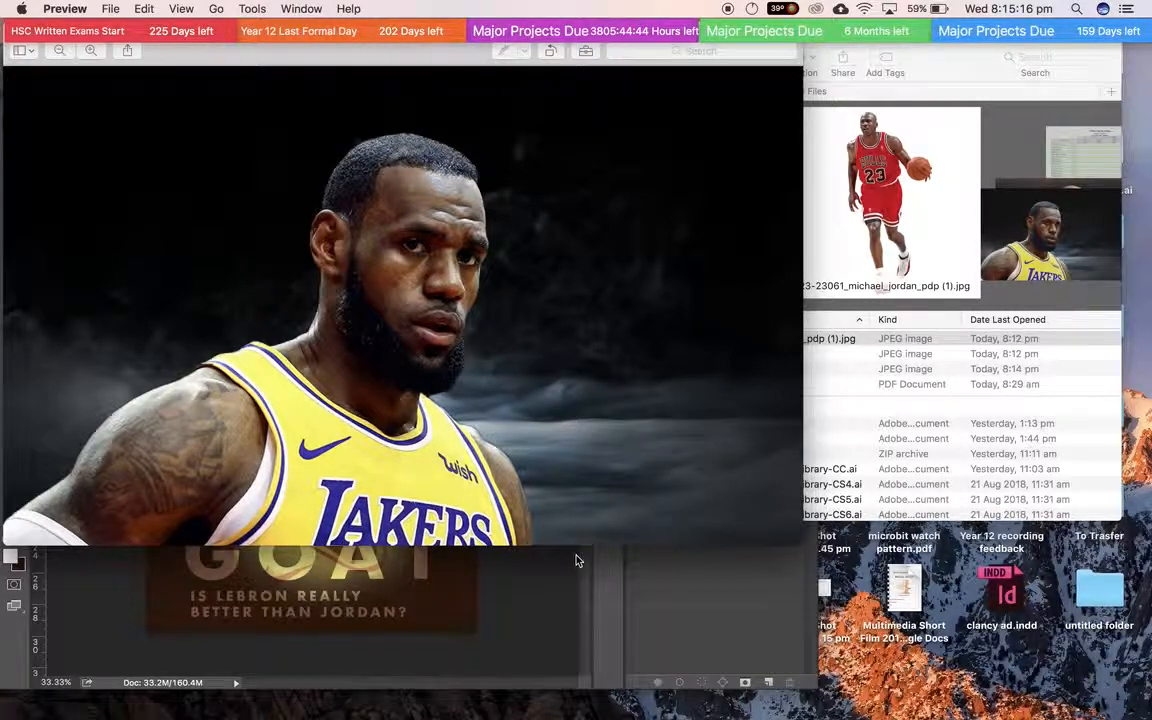
{"action": "key", "text": "super+plus"}
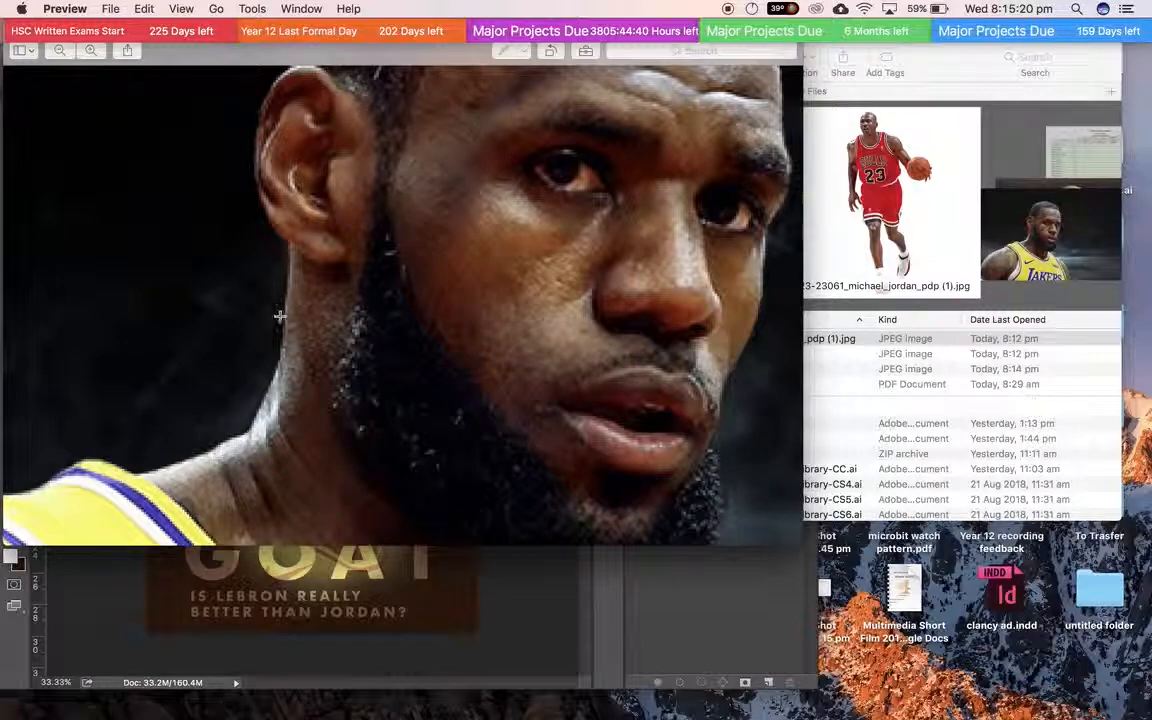
{"action": "key", "text": "super+minus"}
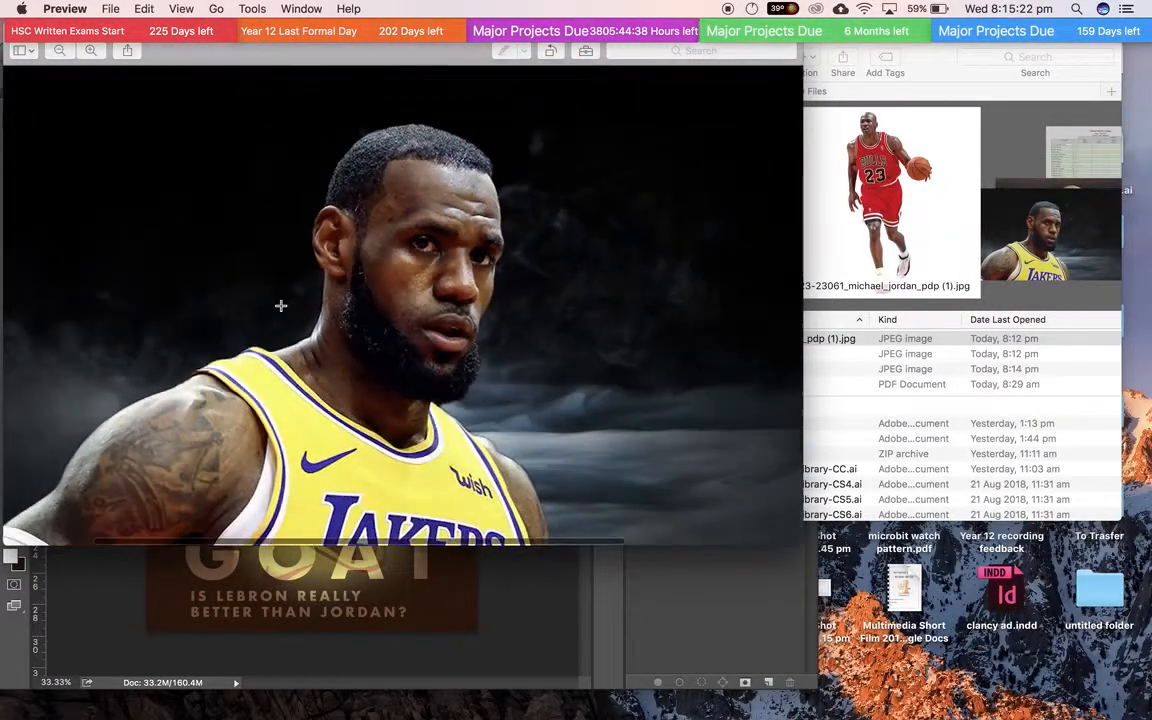
{"action": "left_click_drag", "start_coordinate": [373, 57], "coordinate": [427, 110]}
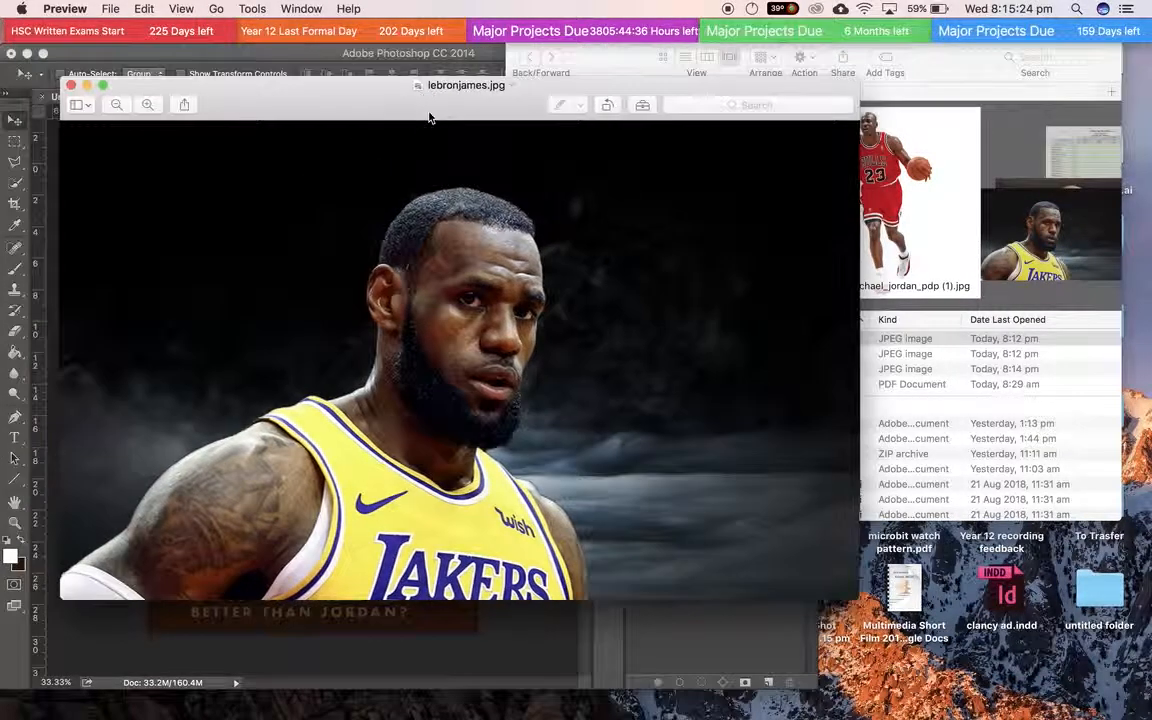
{"action": "left_click", "coordinate": [72, 86]}
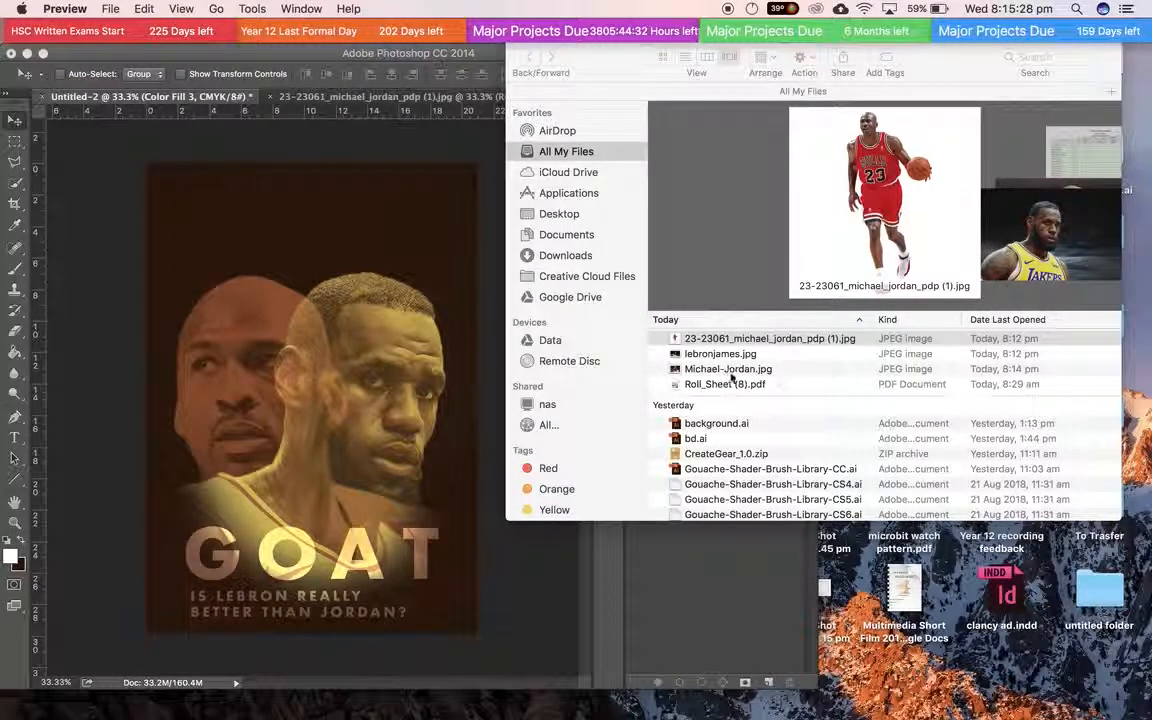
Step: View Michael-Jordan.jpg in Preview, checking the face at higher magnification, and close the photo
{"action": "left_click", "coordinate": [720, 355]}
{"action": "left_click", "coordinate": [745, 355]}
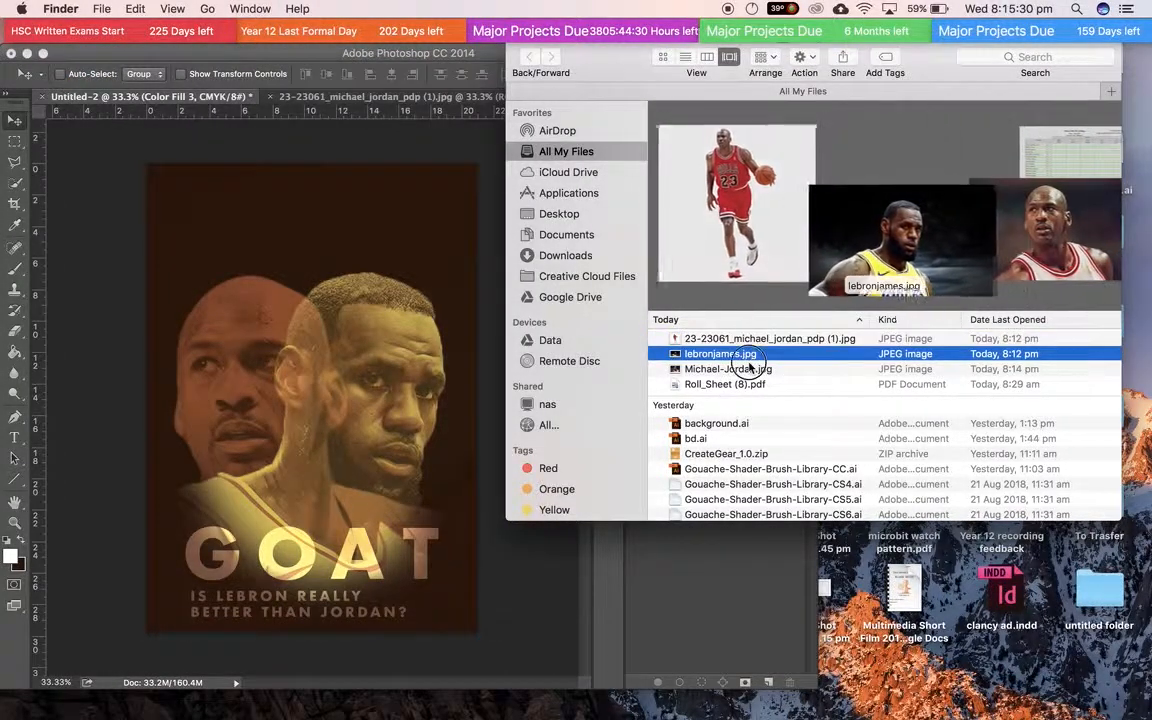
{"action": "left_click", "coordinate": [765, 370]}
{"action": "double_click", "coordinate": [765, 370]}
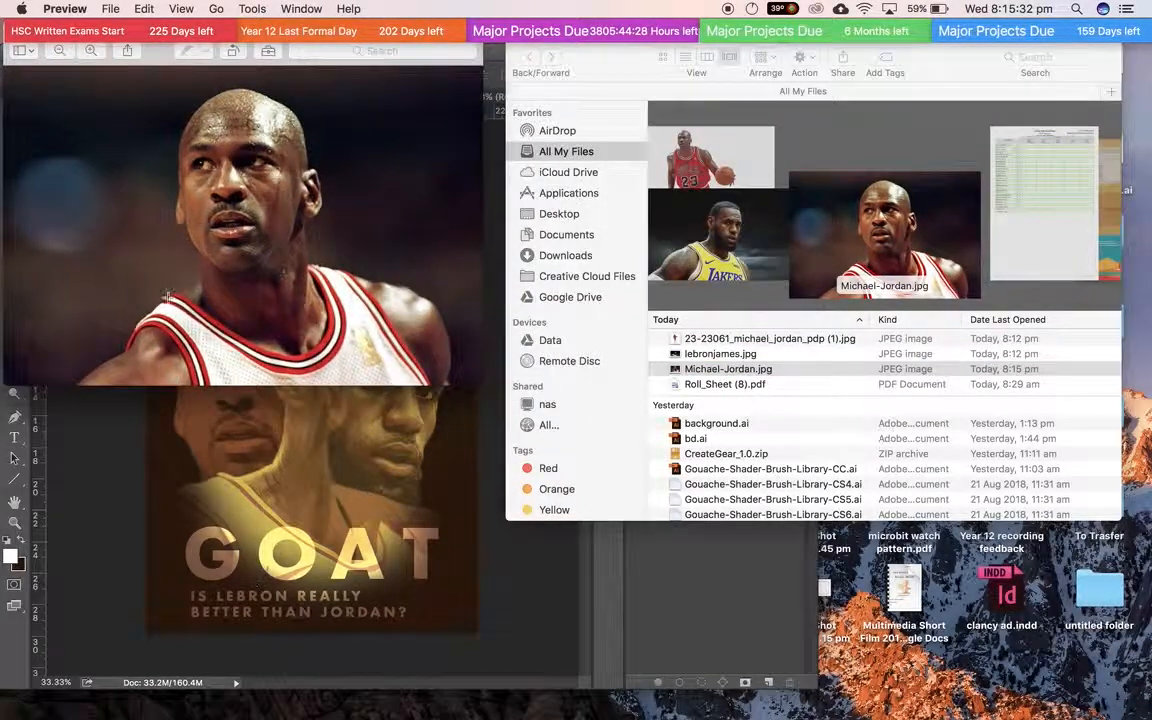
{"action": "key", "text": "super+plus"}
{"action": "key", "text": "super+plus"}
{"action": "key", "text": "super+minus"}
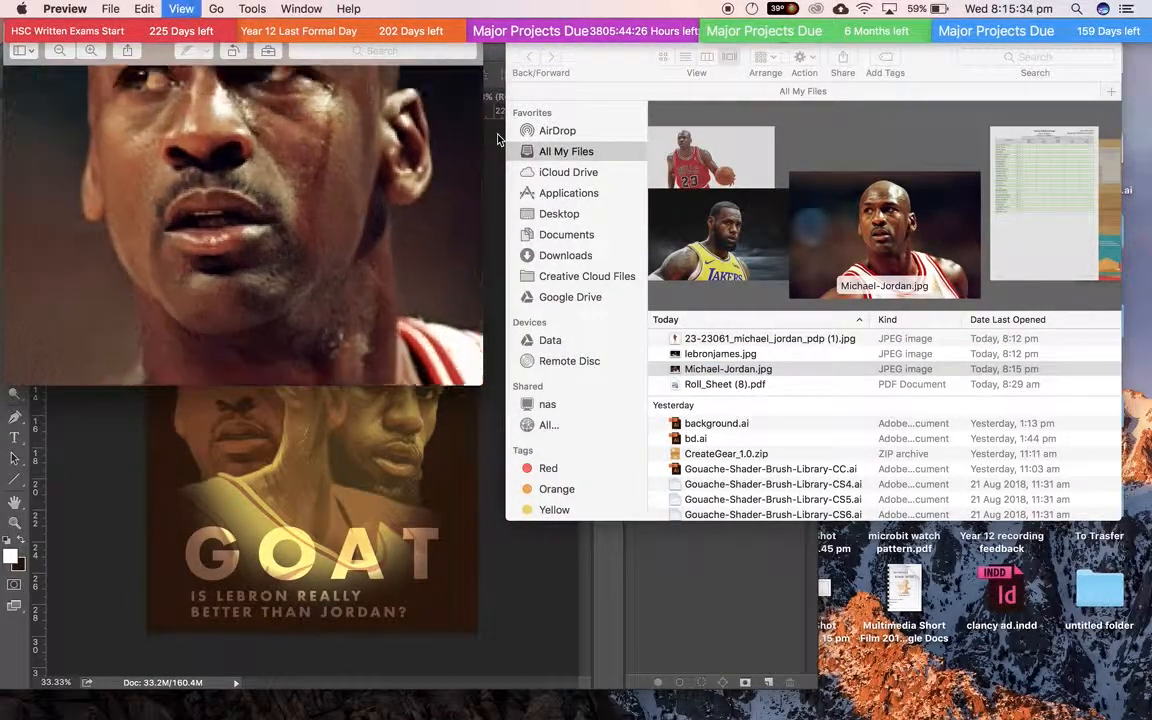
{"action": "key", "text": "super+minus"}
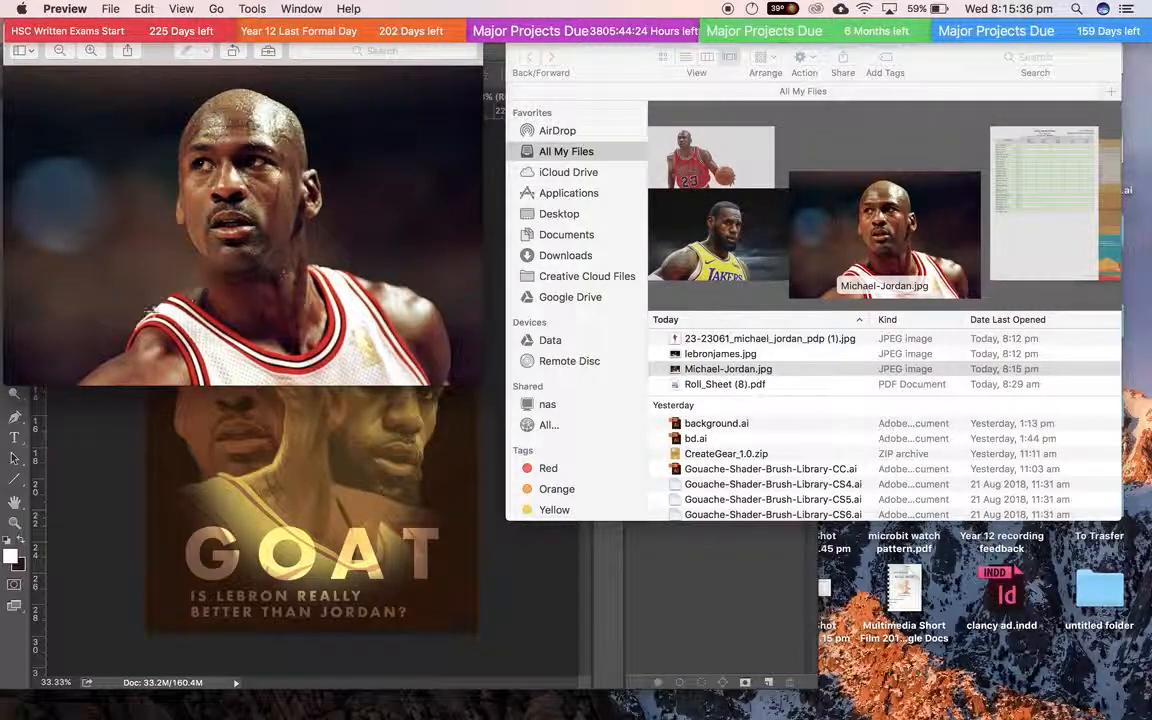
{"action": "left_click", "coordinate": [20, 50]}
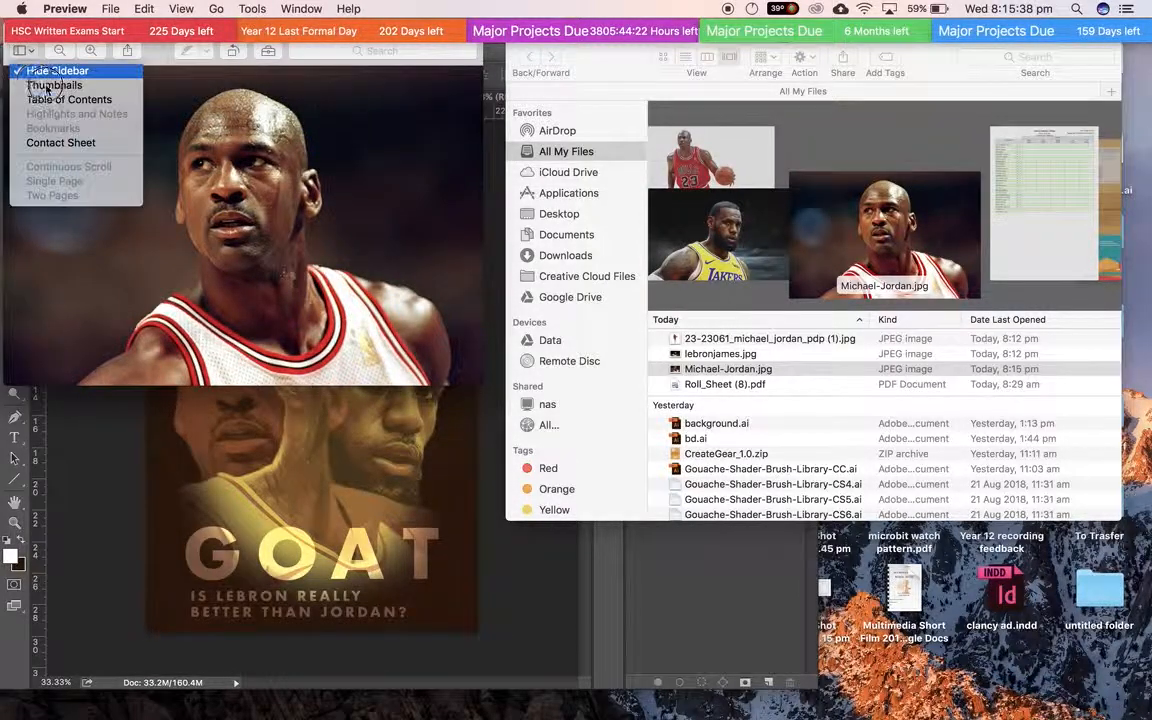
{"action": "left_click", "coordinate": [154, 86]}
{"action": "left_click_drag", "start_coordinate": [160, 65], "coordinate": [217, 133]}
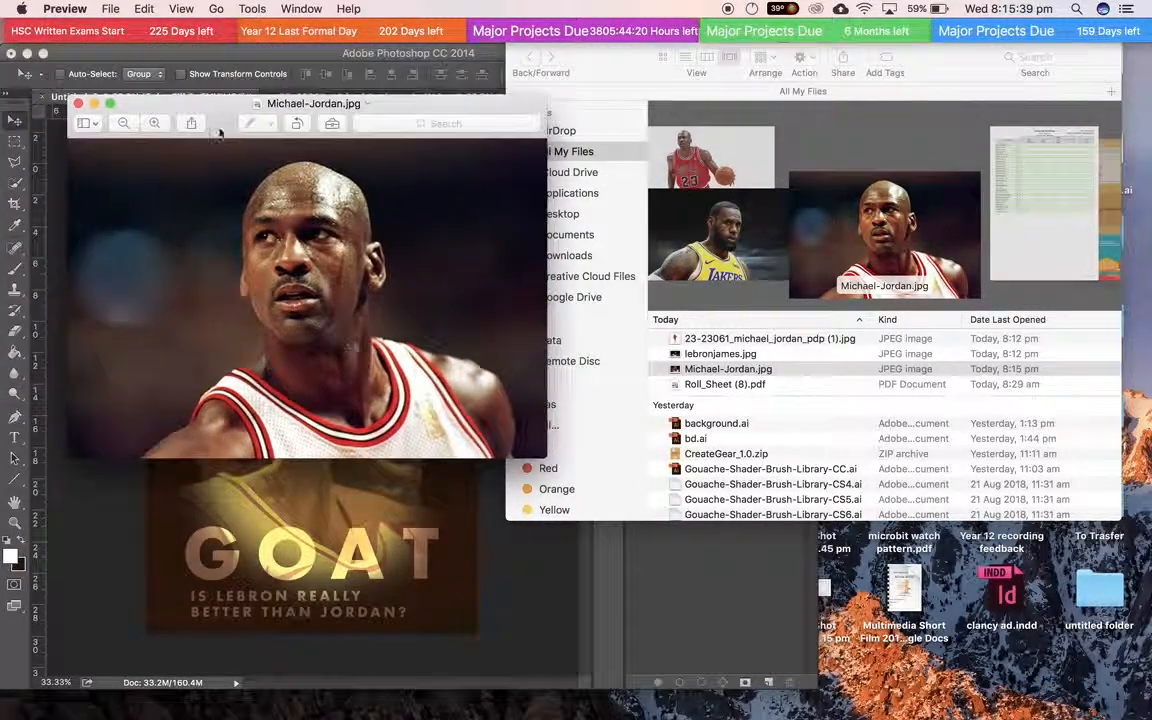
{"action": "left_click", "coordinate": [78, 104]}
Step: View 23-23061_michael_jordan_pdp (1).jpg, examine the player's head and shoulders enlarged, and close the image
{"action": "double_click", "coordinate": [772, 341]}
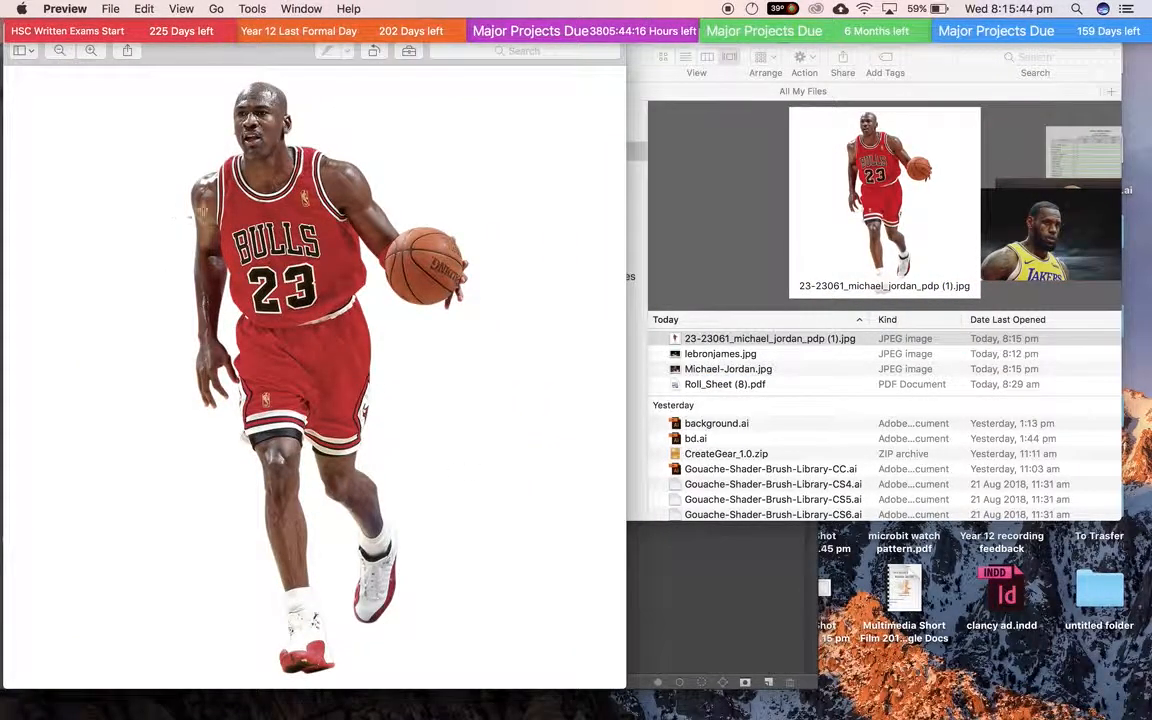
{"action": "key", "text": "super+equal"}
{"action": "key", "text": "super+equal"}
{"action": "key", "text": "super+equal"}
{"action": "key", "text": "super+equal"}
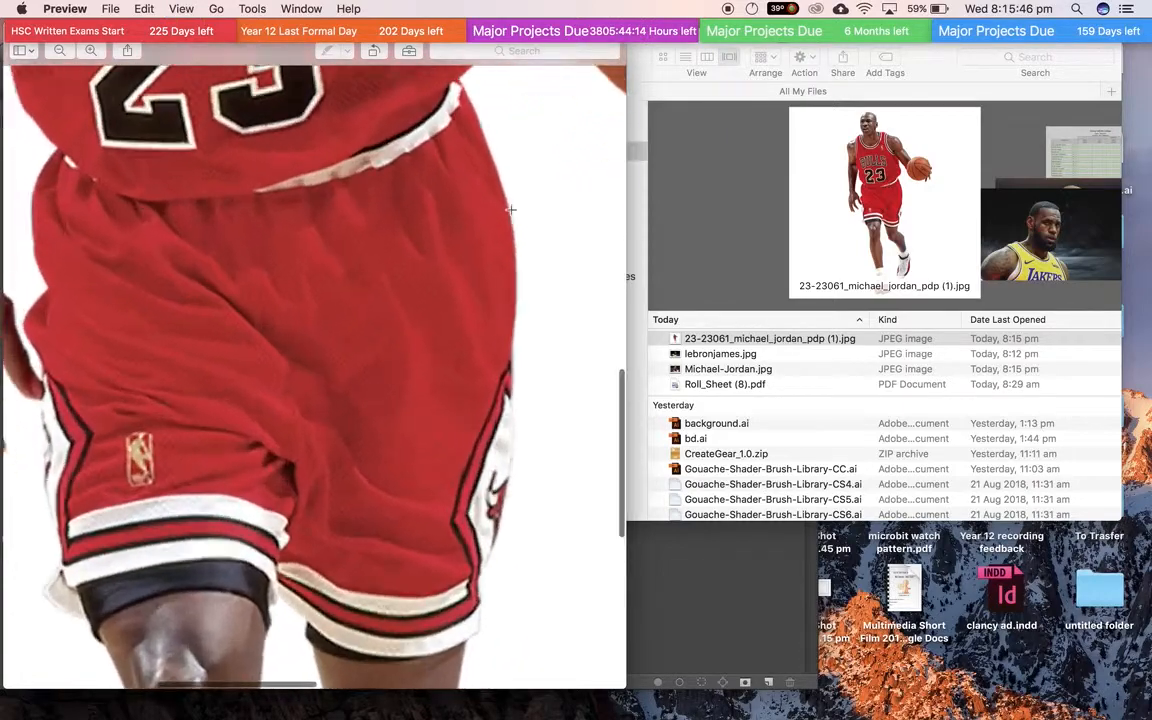
{"action": "scroll", "coordinate": [509, 206], "scroll_direction": "up", "scroll_amount": 10}
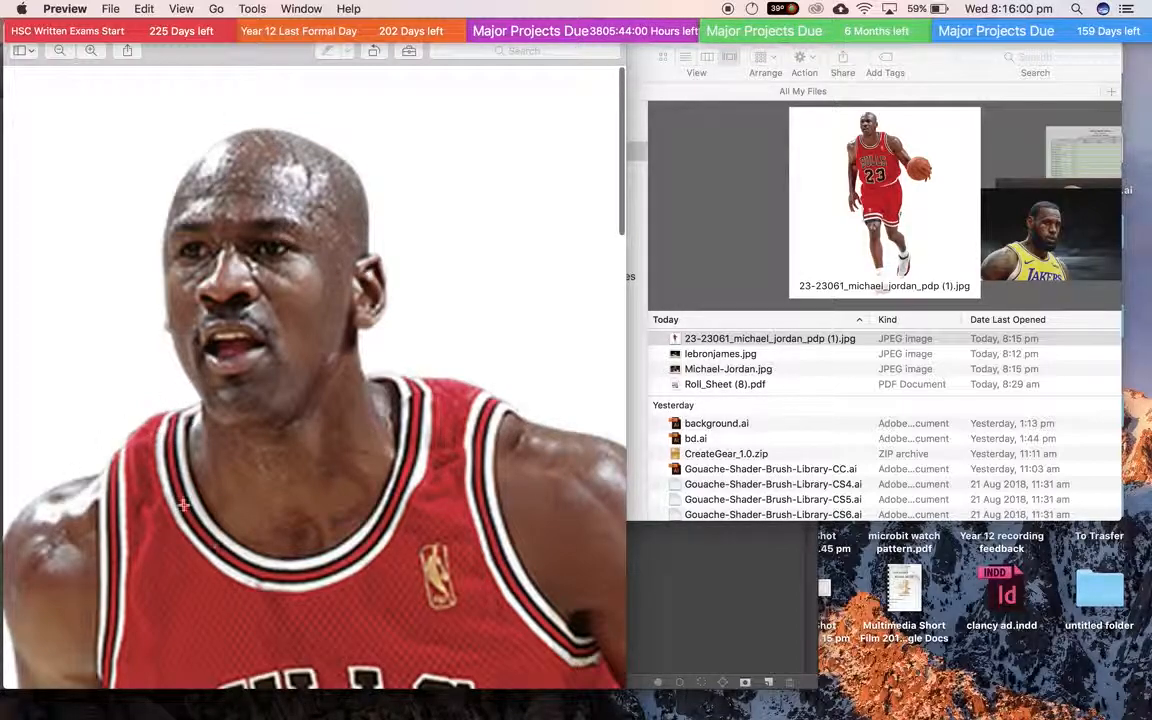
{"action": "left_click_drag", "start_coordinate": [193, 56], "coordinate": [303, 112]}
{"action": "left_click", "coordinate": [121, 88]}
Step: Reopen Michael-Jordan.jpg for a second look at the portrait and close it again
{"action": "left_click", "coordinate": [736, 378]}
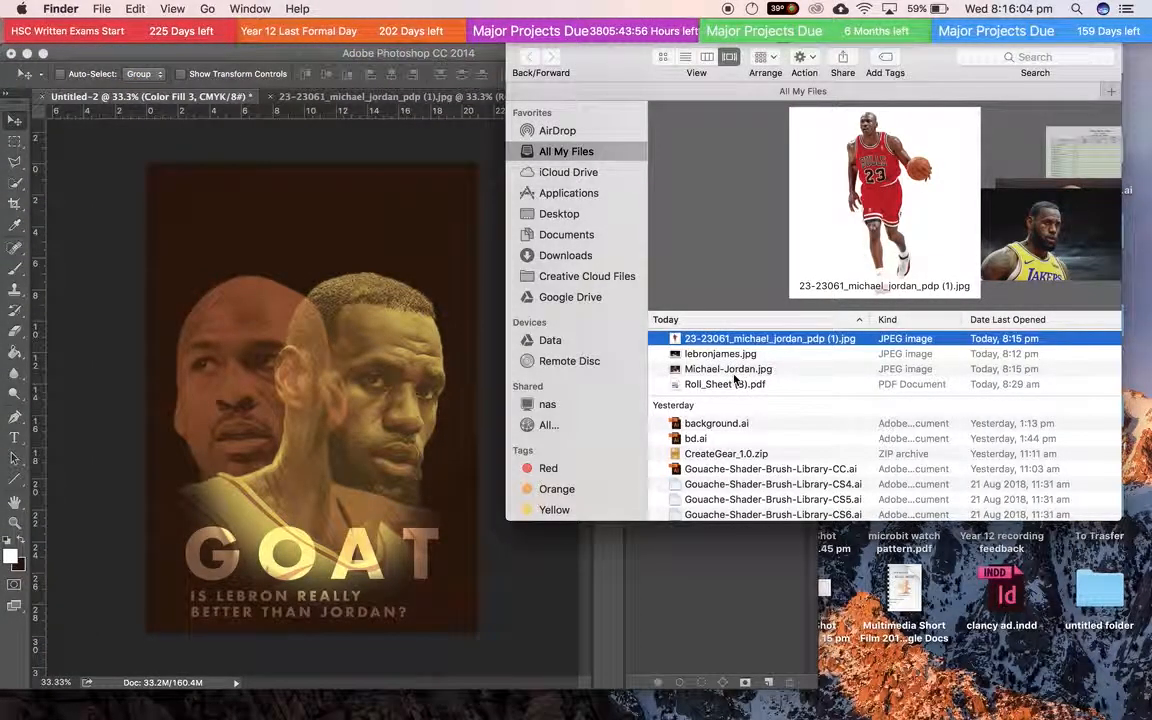
{"action": "double_click", "coordinate": [728, 369]}
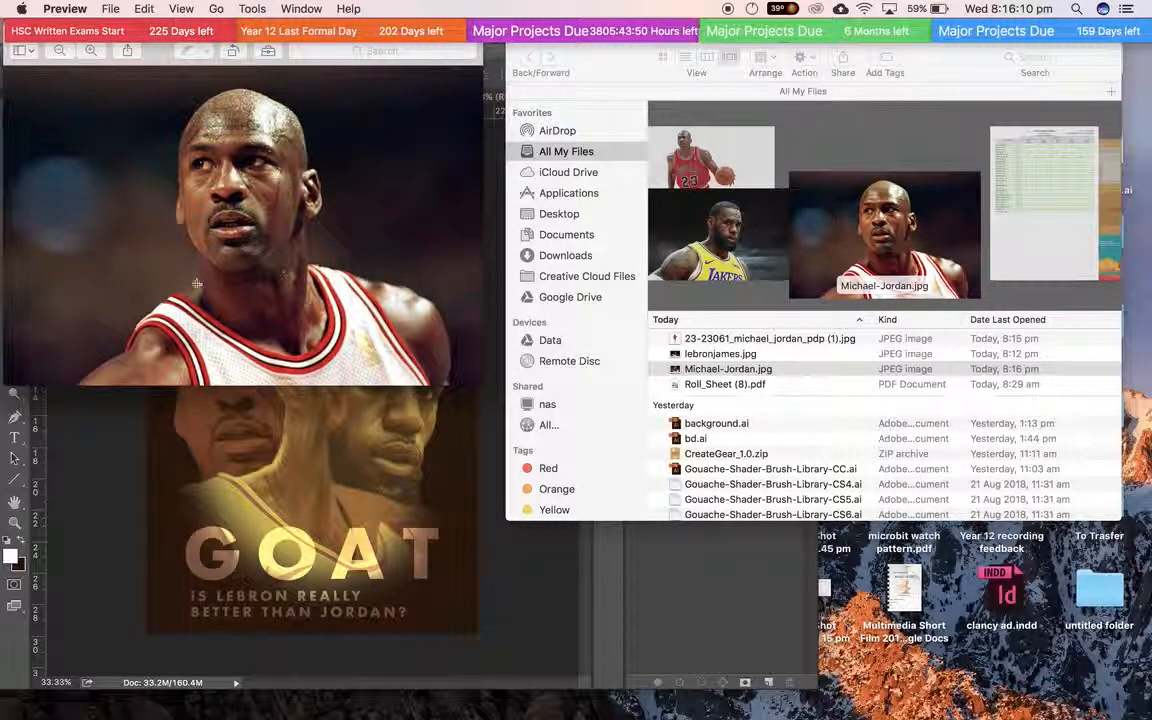
{"action": "left_click_drag", "start_coordinate": [7, 58], "coordinate": [77, 141]}
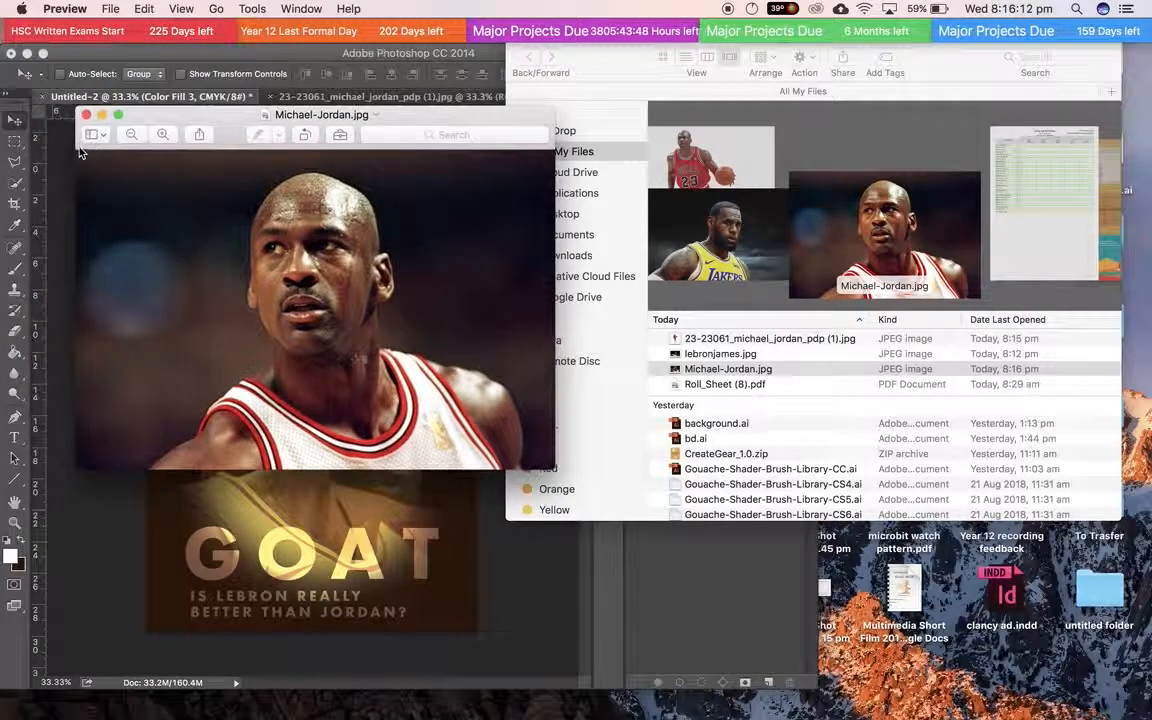
{"action": "left_click", "coordinate": [84, 116]}
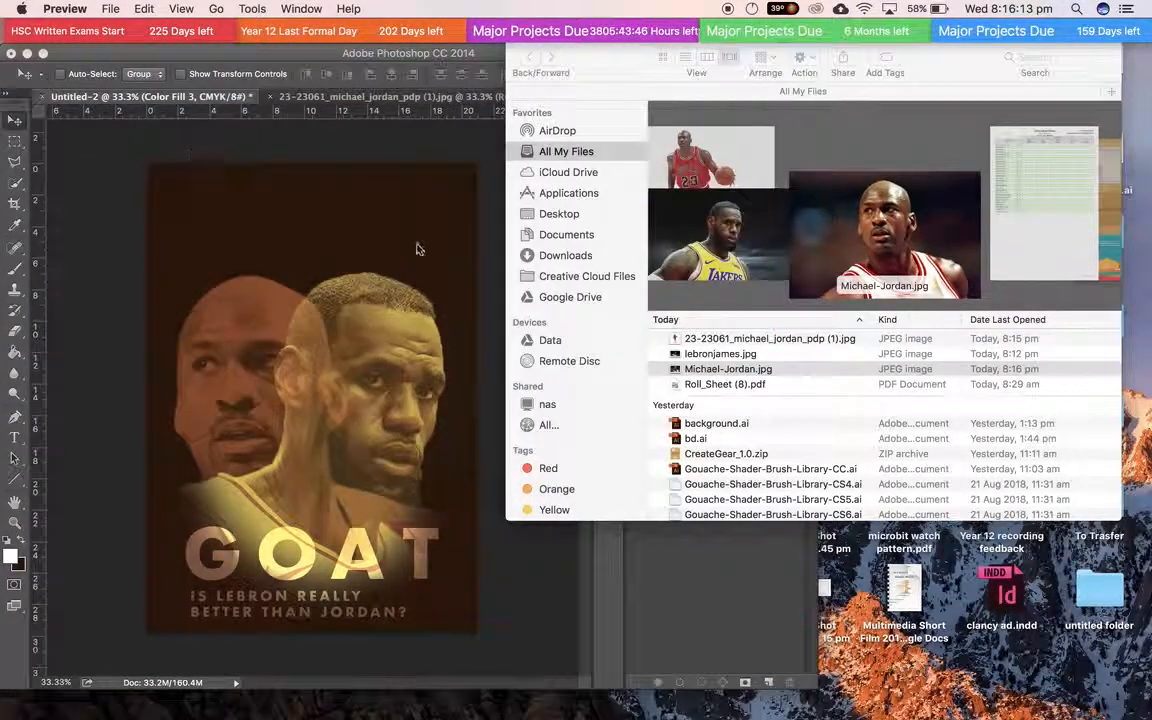
Step: Return to Photoshop and close the 23-23061_michael_jordan_pdp (1).jpg document, keeping the Untitled-2 poster open
{"action": "left_click", "coordinate": [438, 99]}
{"action": "left_click", "coordinate": [438, 99]}
{"action": "left_click", "coordinate": [270, 97]}
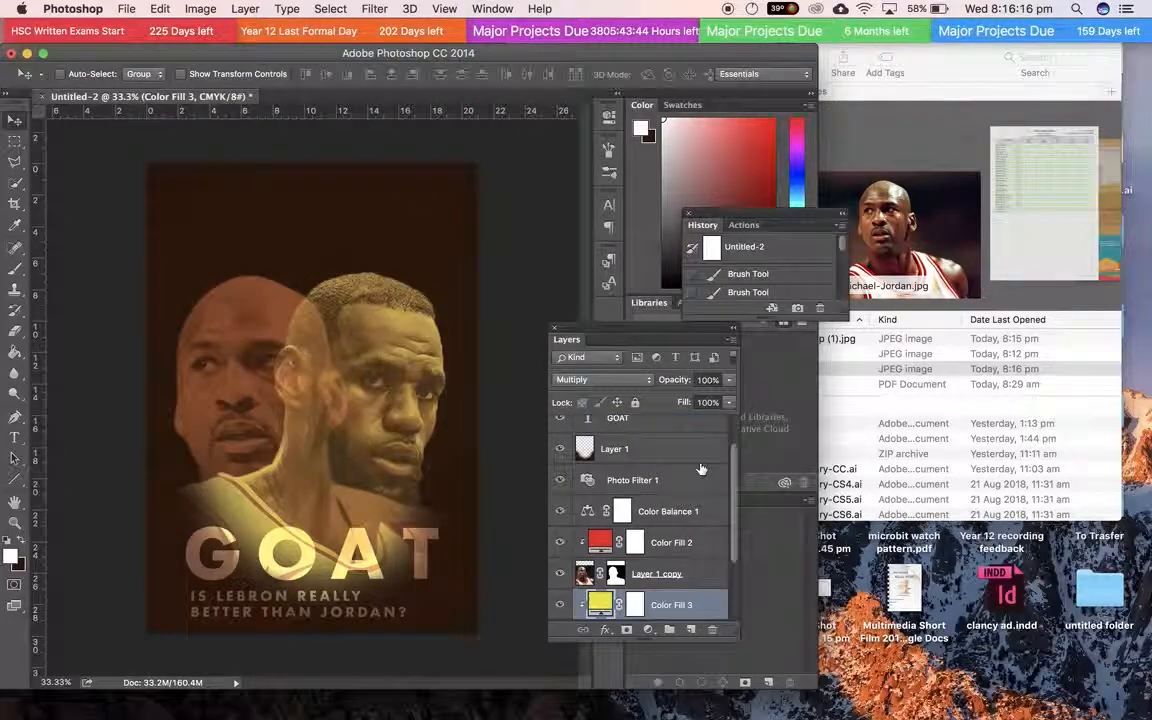
Step: Select lebronjames.jpg and Michael-Jordan.jpg in Finder and open both as separate documents in Photoshop
{"action": "left_click", "coordinate": [910, 423]}
{"action": "left_click", "coordinate": [722, 354]}
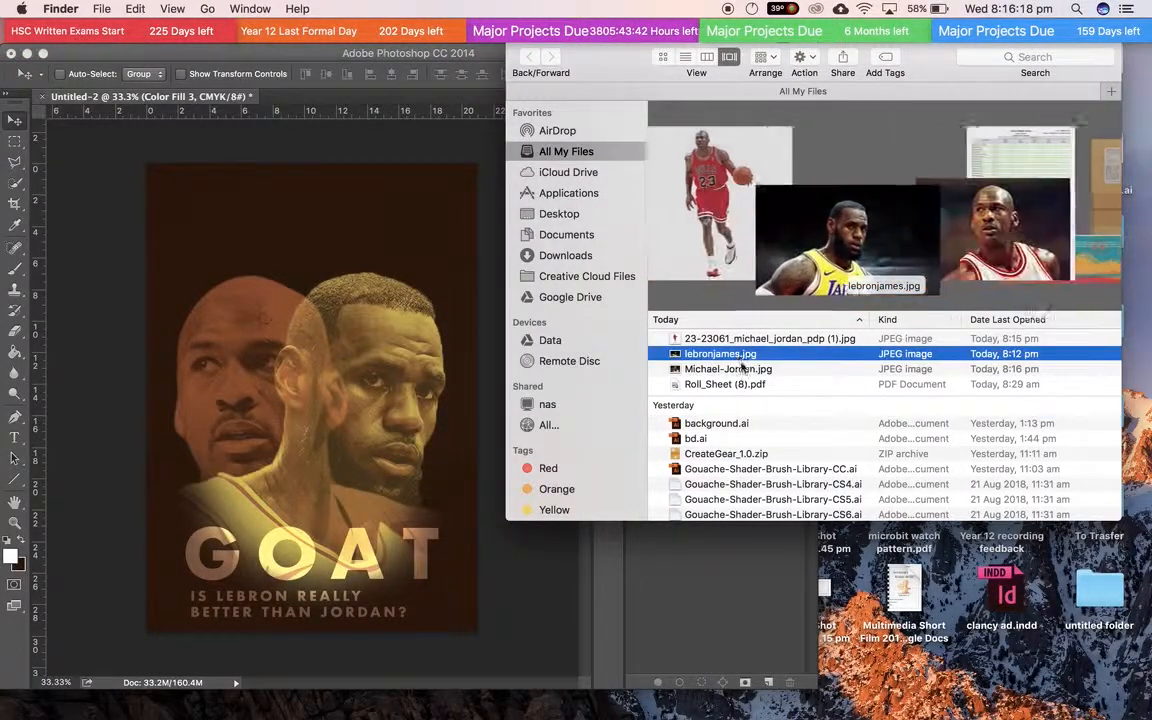
{"action": "left_click", "coordinate": [745, 367], "text": "shift"}
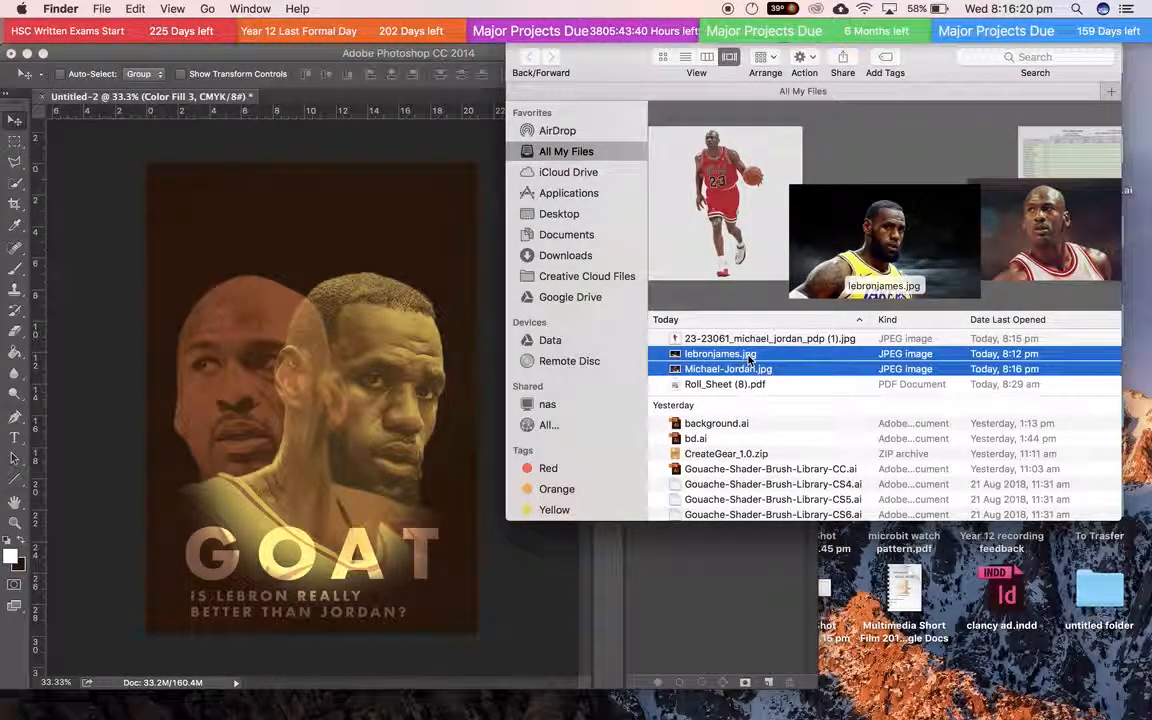
{"action": "left_click_drag", "start_coordinate": [748, 358], "coordinate": [370, 104]}
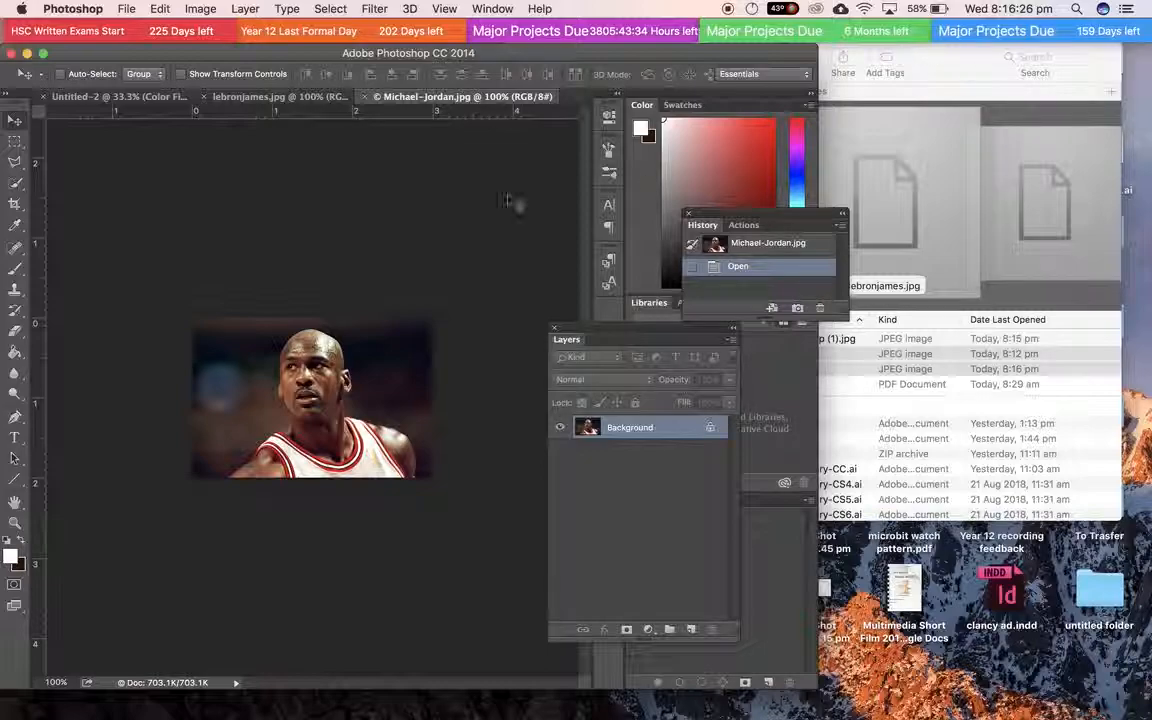
Step: Look through the open lebronjames.jpg, Michael-Jordan.jpg and Untitled-2 poster documents
{"action": "left_click", "coordinate": [252, 94]}
{"action": "left_click", "coordinate": [410, 94]}
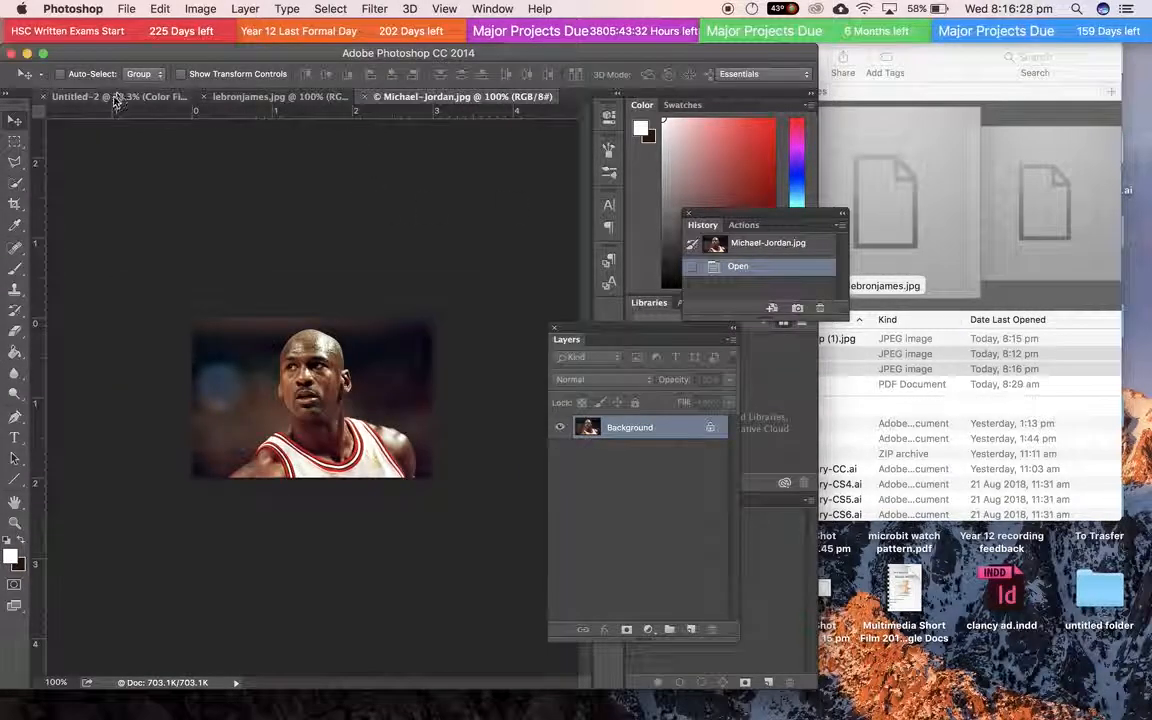
{"action": "left_click", "coordinate": [115, 97]}
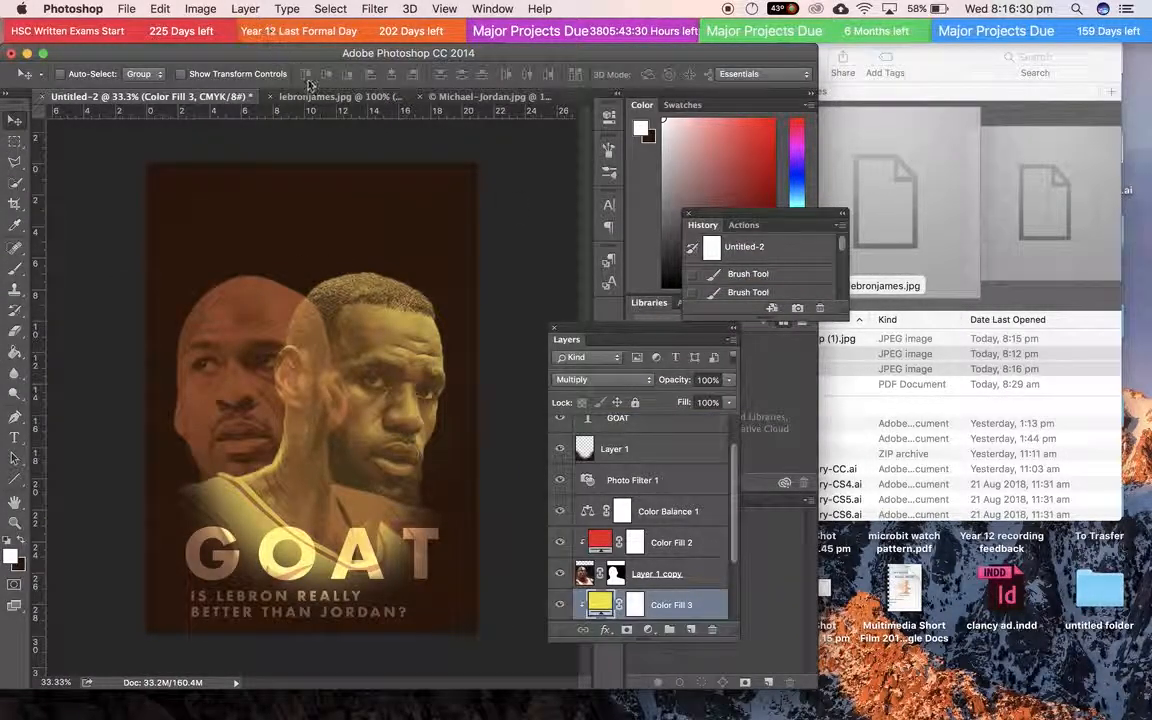
{"action": "left_click", "coordinate": [355, 92]}
{"action": "left_click", "coordinate": [425, 92]}
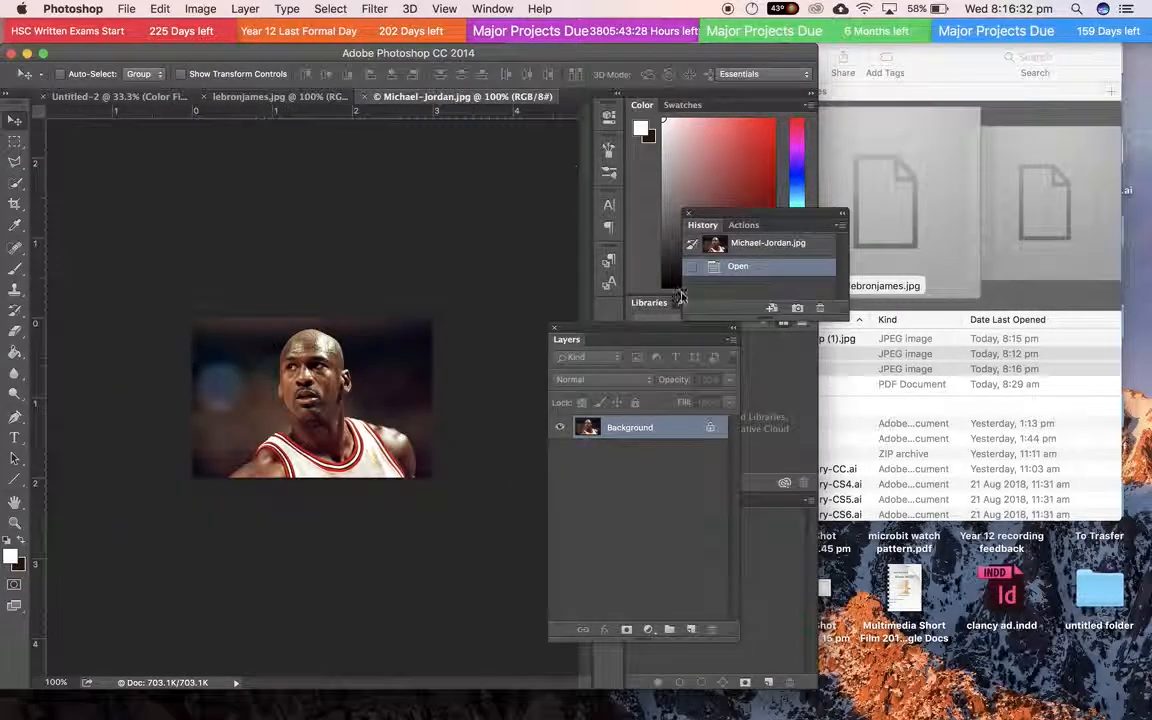
Step: Move the Layers panel clear of the workspace and set up a new document with the International Paper preset in A4
{"action": "left_click_drag", "start_coordinate": [565, 339], "coordinate": [897, 339]}
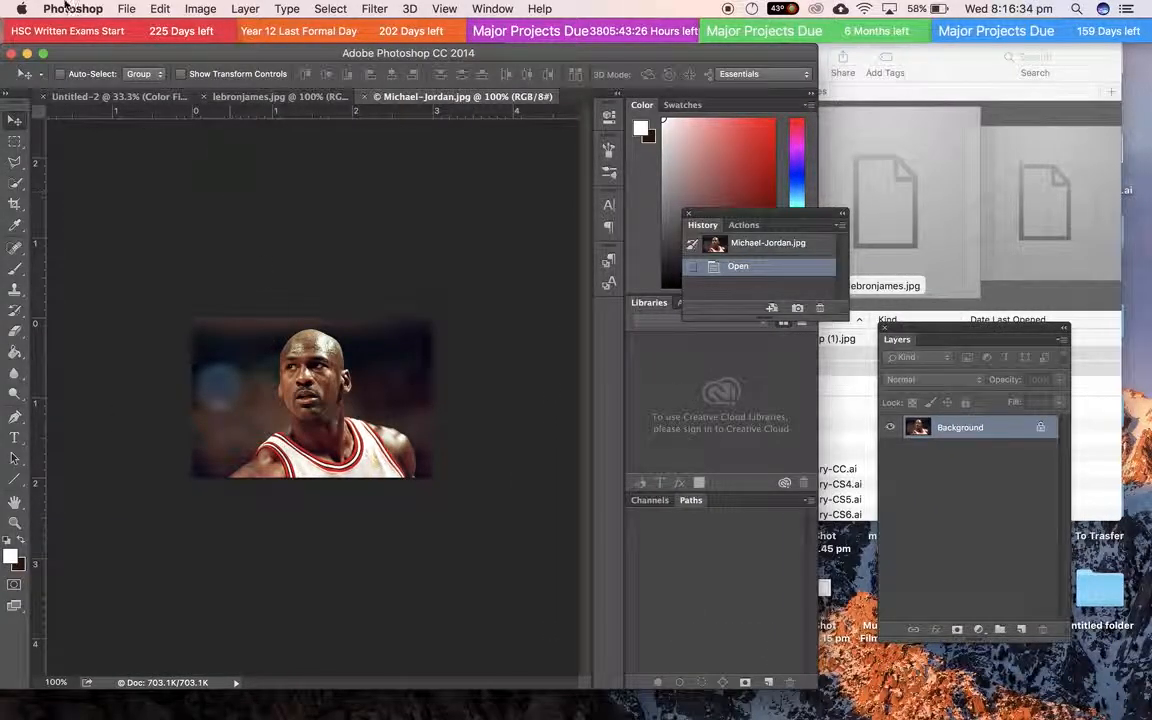
{"action": "left_click", "coordinate": [126, 8]}
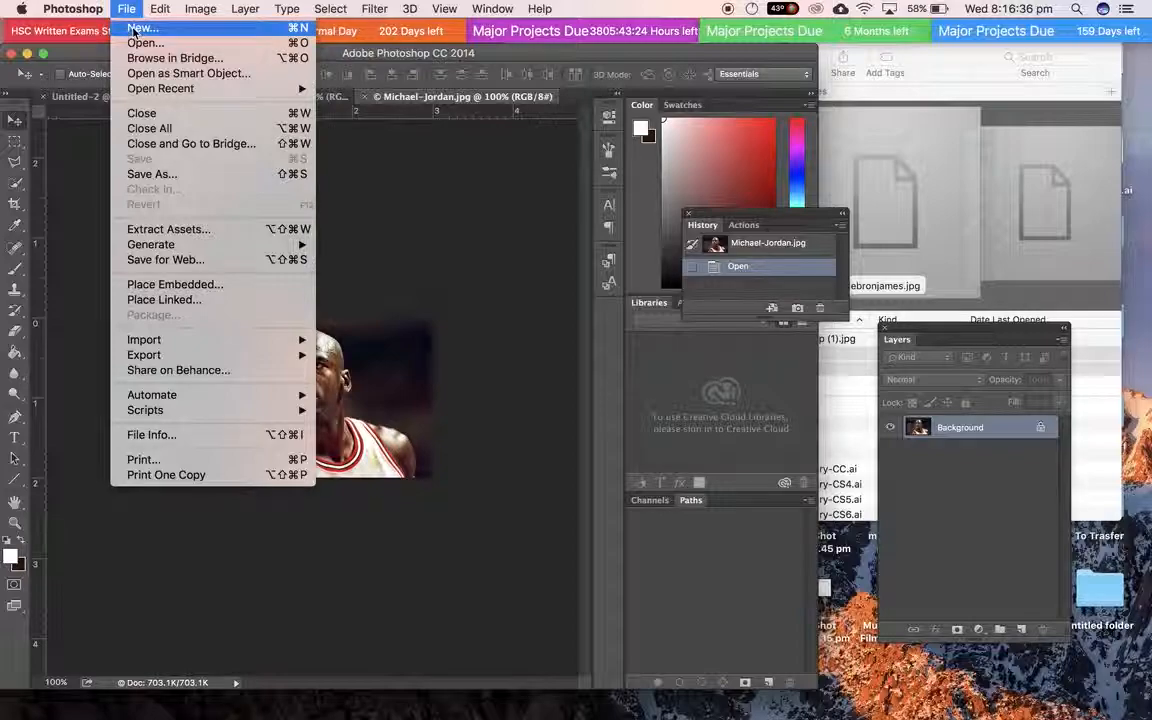
{"action": "left_click", "coordinate": [145, 31]}
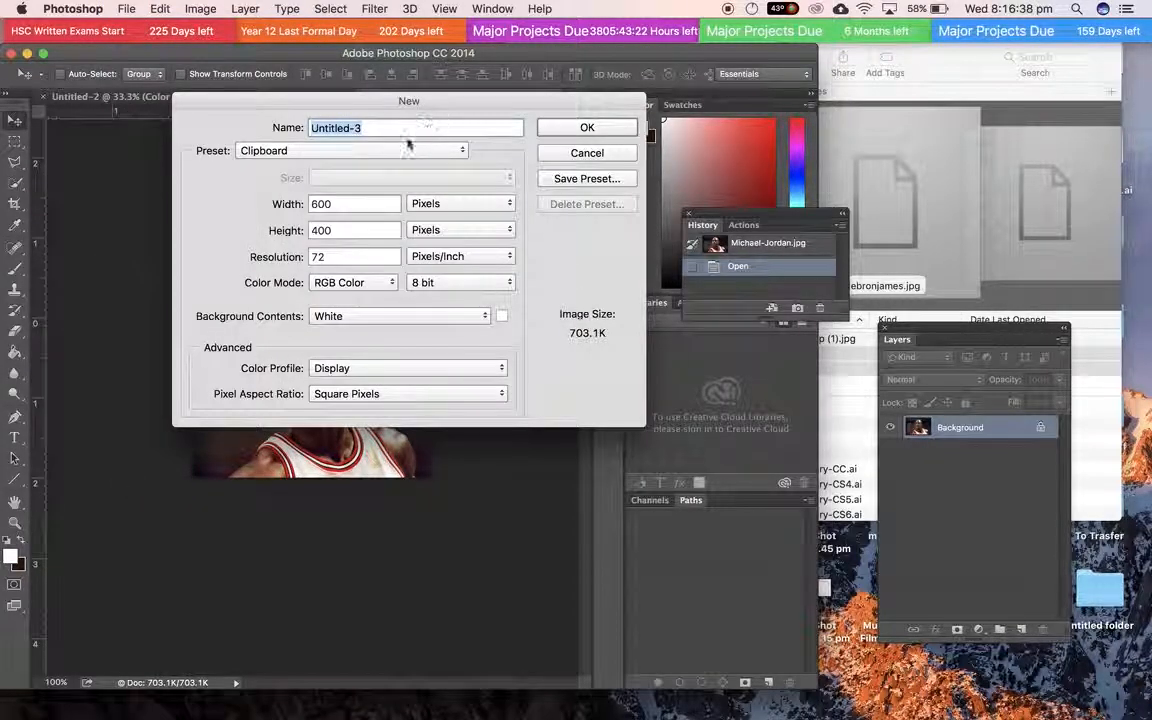
{"action": "left_click", "coordinate": [391, 151]}
{"action": "left_click", "coordinate": [383, 206]}
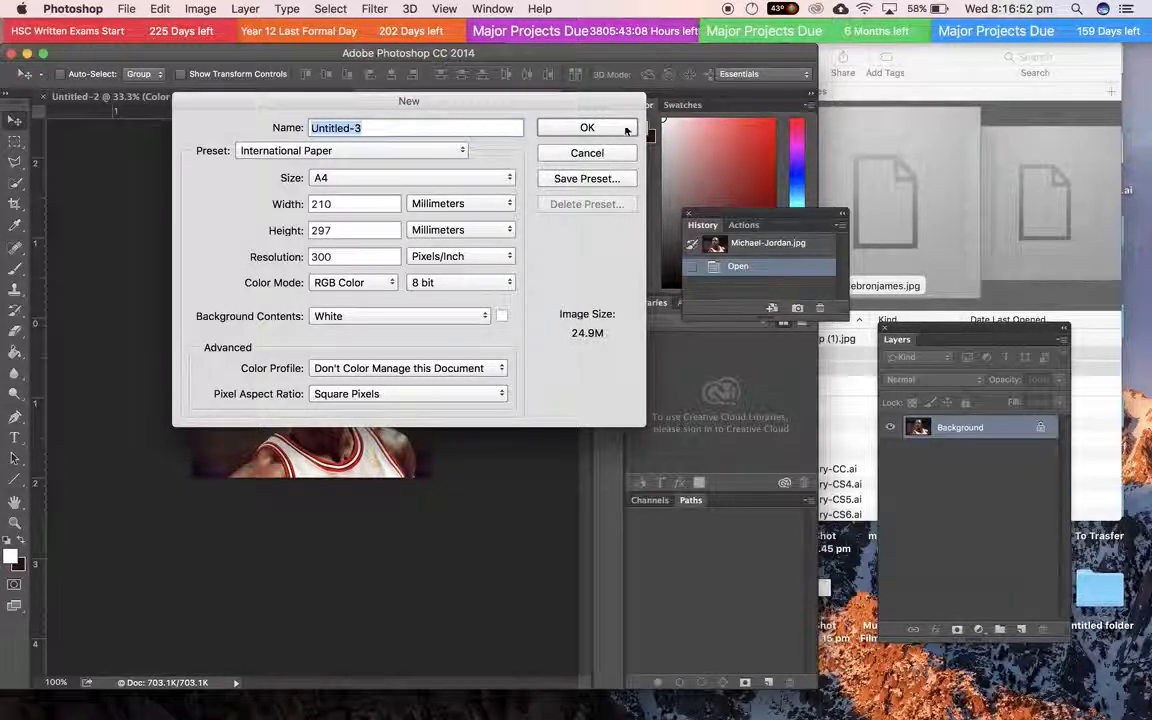
Step: Give the new document a custom black background, color 000000, and create it
{"action": "left_click", "coordinate": [408, 315]}
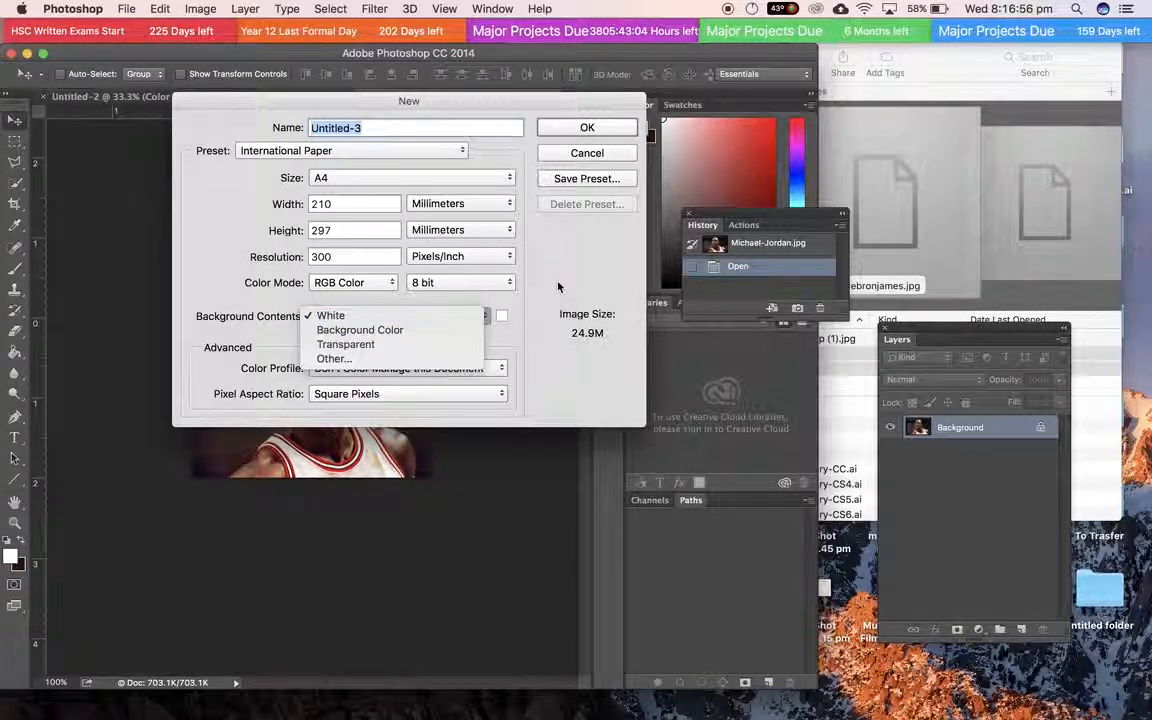
{"action": "left_click", "coordinate": [430, 330]}
{"action": "left_click", "coordinate": [502, 316]}
{"action": "left_click_drag", "start_coordinate": [656, 324], "coordinate": [738, 377]}
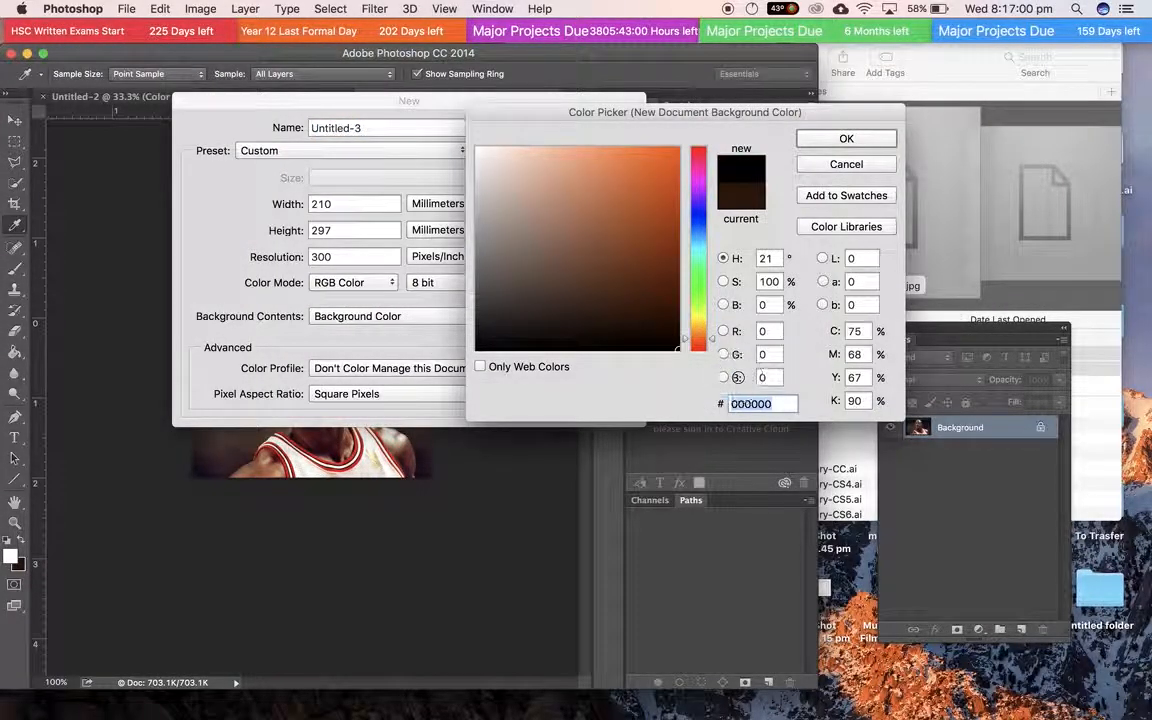
{"action": "left_click", "coordinate": [846, 138]}
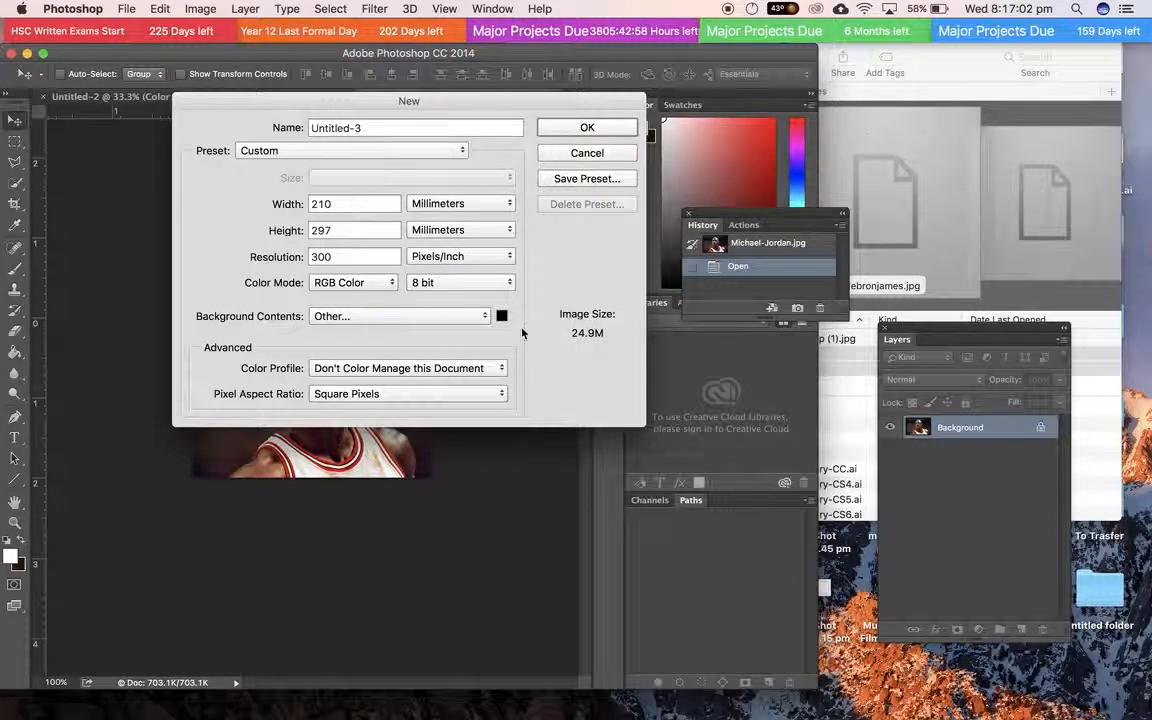
{"action": "left_click", "coordinate": [586, 130]}
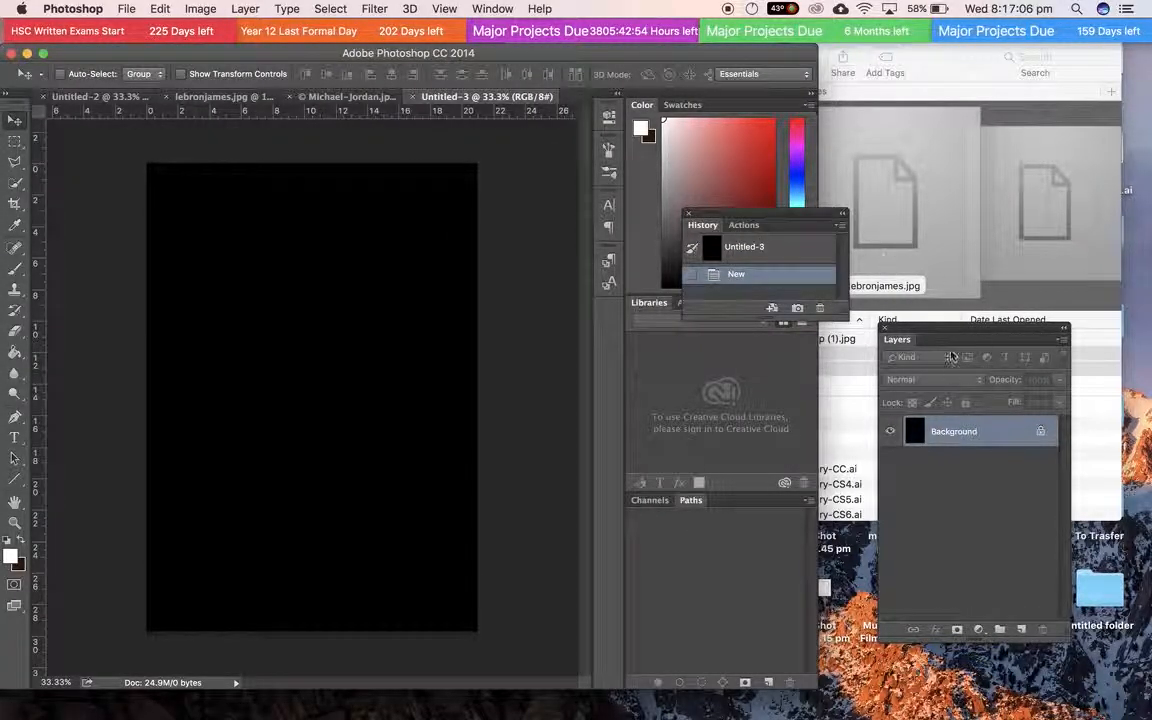
Step: Move the History panel above the Layers panel and quick-select LeBron's arm and jersey in lebronjames.jpg
{"action": "left_click_drag", "start_coordinate": [770, 218], "coordinate": [961, 144]}
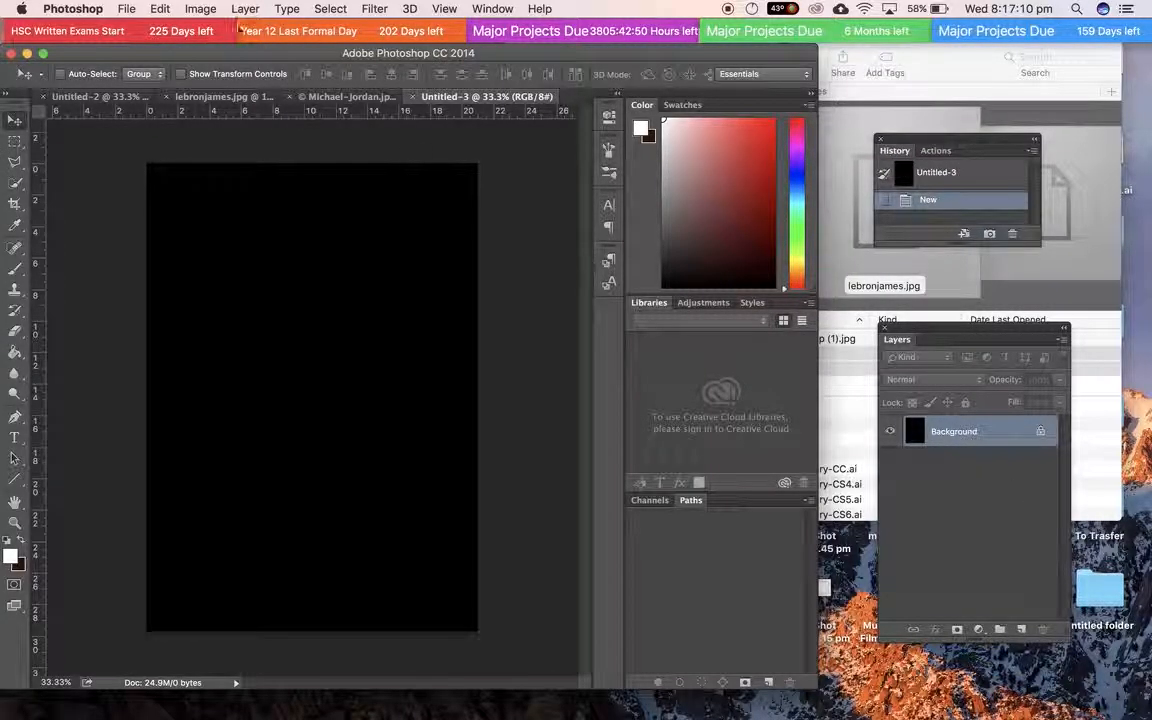
{"action": "left_click", "coordinate": [244, 96]}
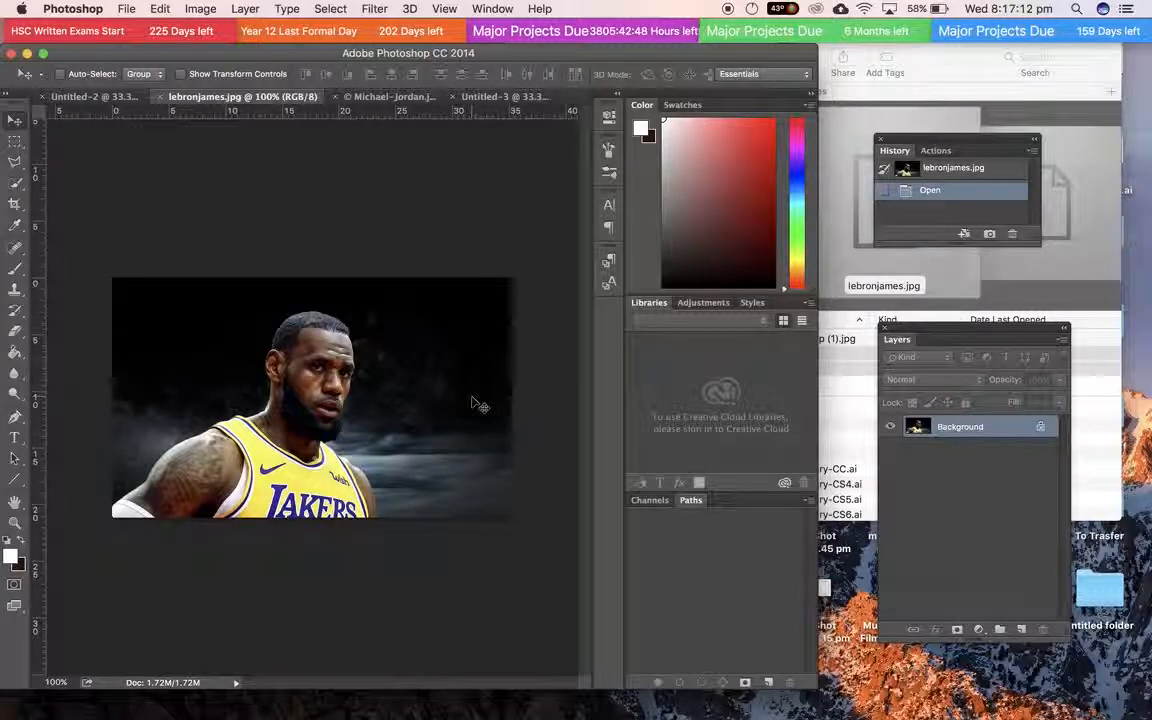
{"action": "key", "text": "super+equal"}
{"action": "scroll", "coordinate": [478, 405], "scroll_direction": "left", "scroll_amount": 5}
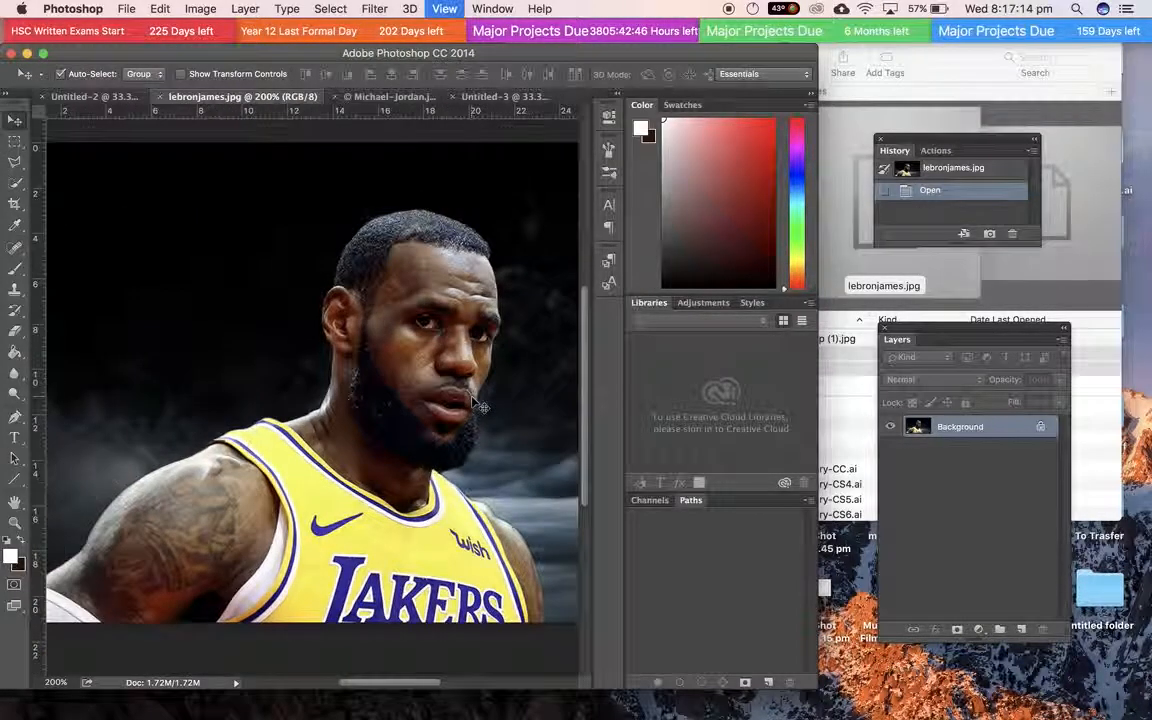
{"action": "key", "text": "super+minus"}
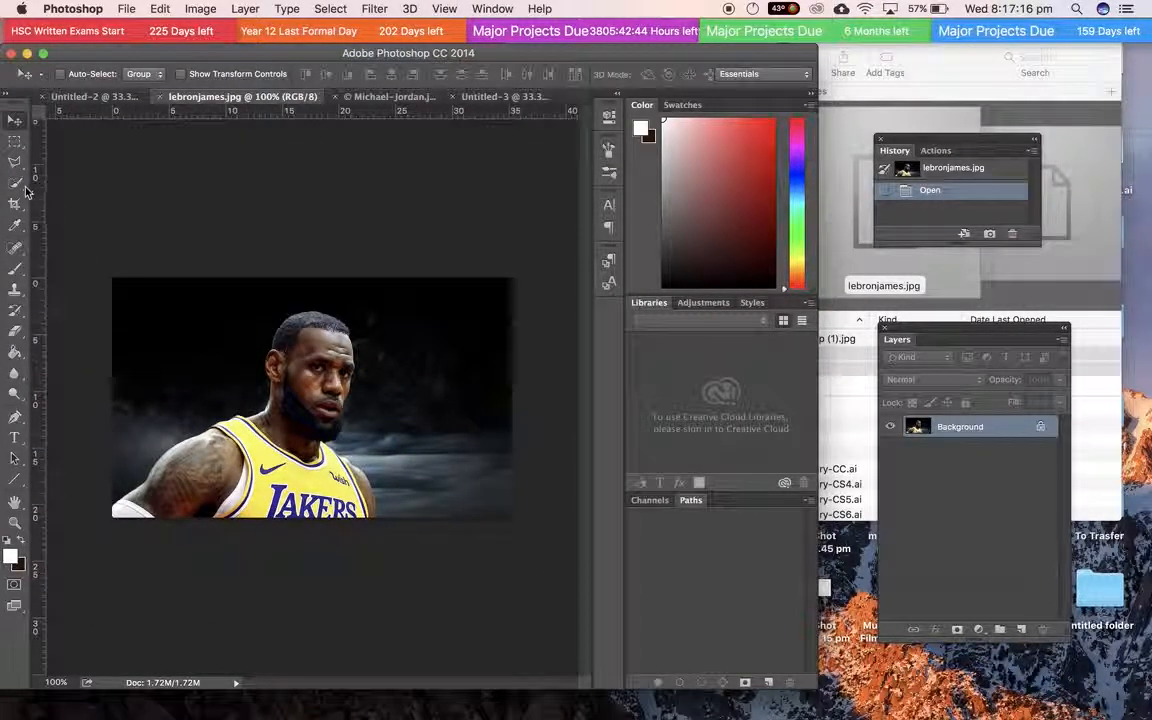
{"action": "left_click", "coordinate": [19, 188]}
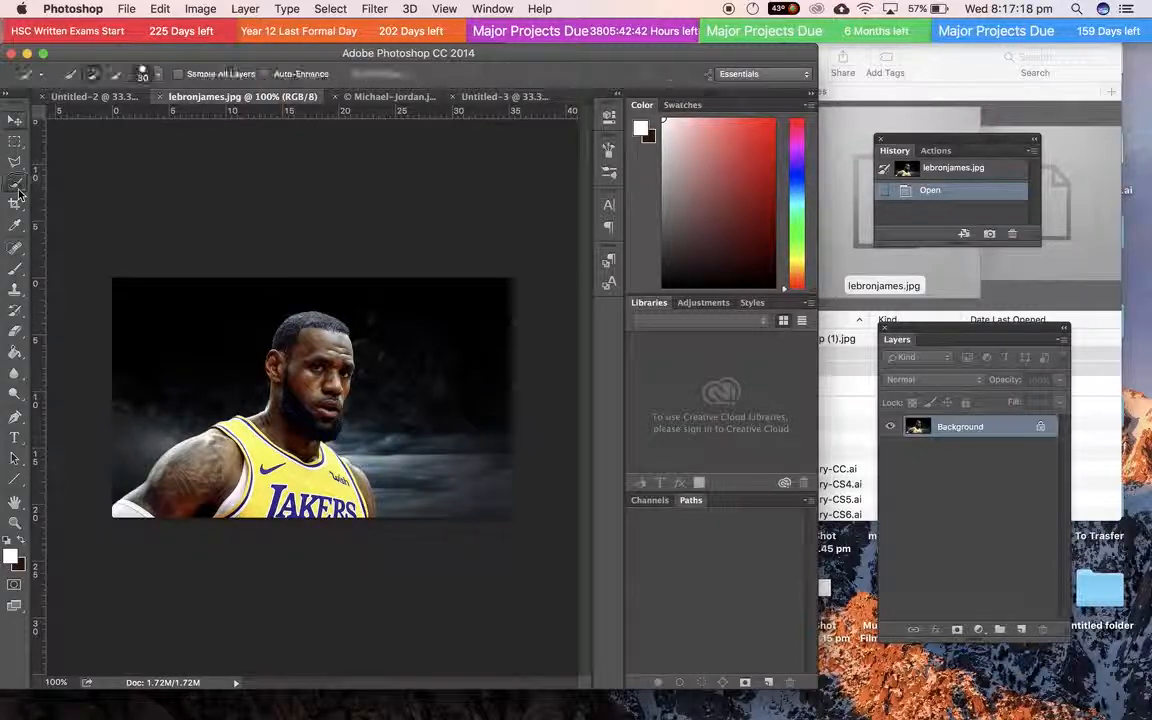
{"action": "left_click", "coordinate": [19, 192]}
{"action": "left_click", "coordinate": [19, 193]}
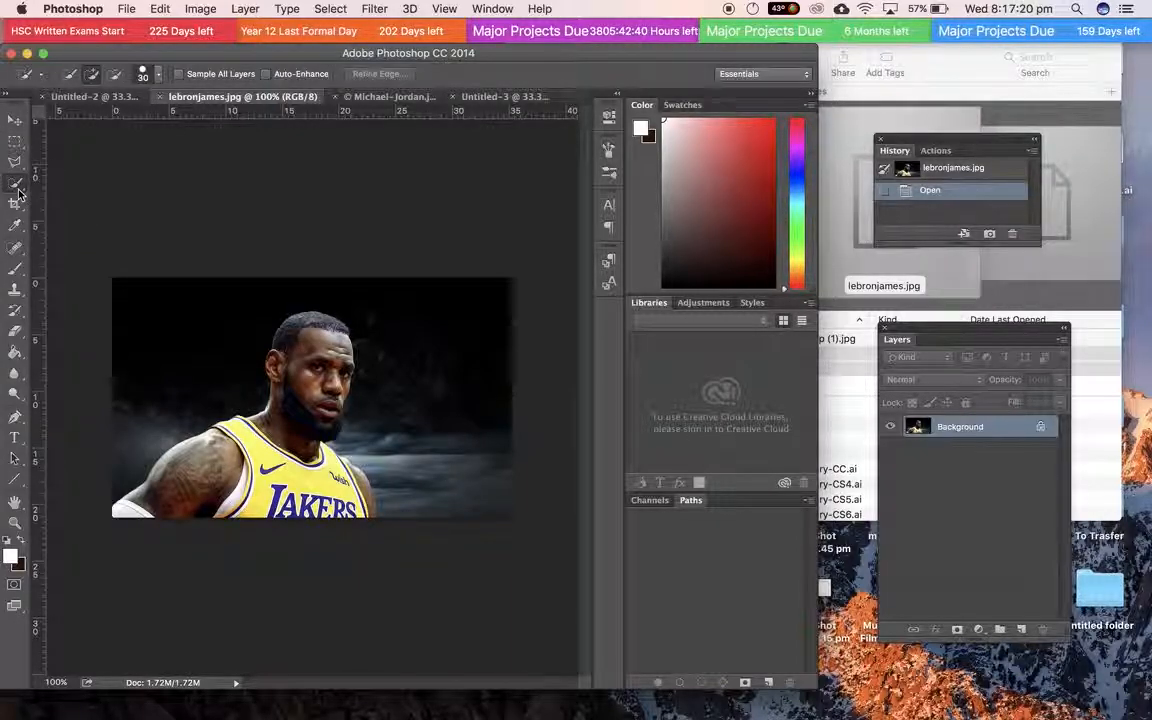
{"action": "mouse_move", "coordinate": [145, 506]}
{"action": "left_mouse_down"}
{"action": "mouse_move", "coordinate": [264, 450]}
{"action": "mouse_move", "coordinate": [288, 478]}
{"action": "mouse_move", "coordinate": [308, 470]}
{"action": "mouse_move", "coordinate": [281, 461]}
{"action": "left_mouse_up"}
Step: Extend the quick selection over LeBron's neck, head, beard and the far shoulder down to the image's lower edge
{"action": "key", "text": "super+plus"}
{"action": "key", "text": "super+plus"}
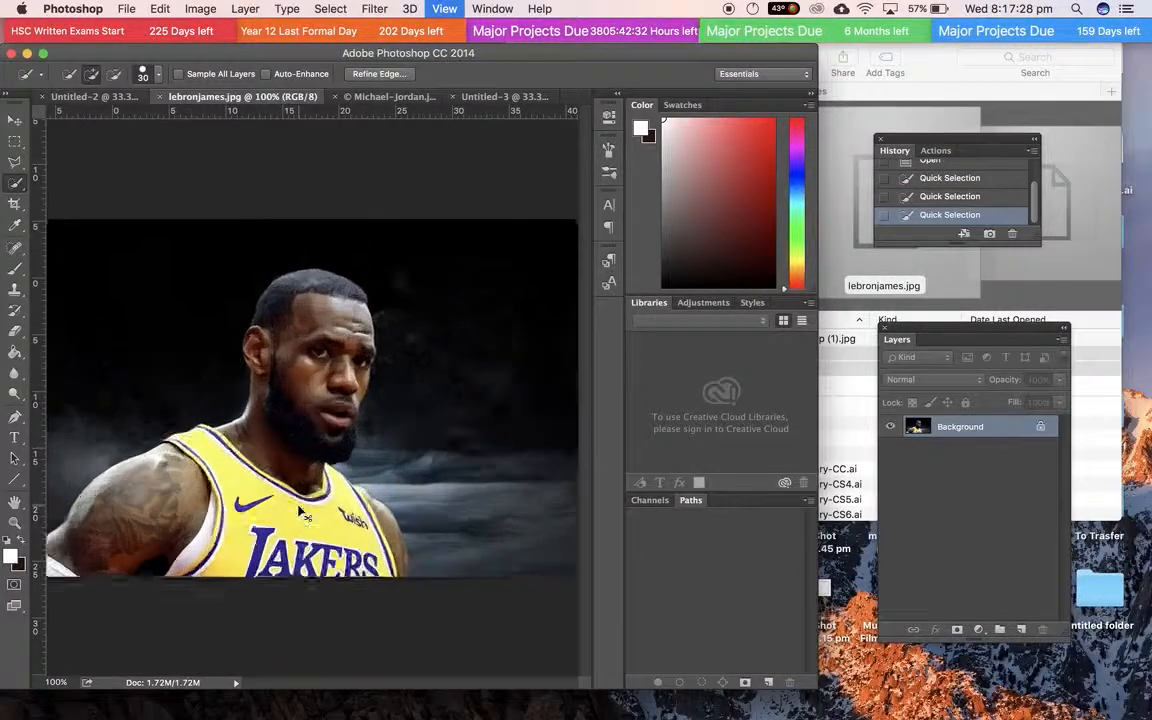
{"action": "scroll", "coordinate": [298, 506], "scroll_direction": "down", "scroll_amount": 10}
{"action": "scroll", "coordinate": [298, 506], "scroll_direction": "left", "scroll_amount": 3}
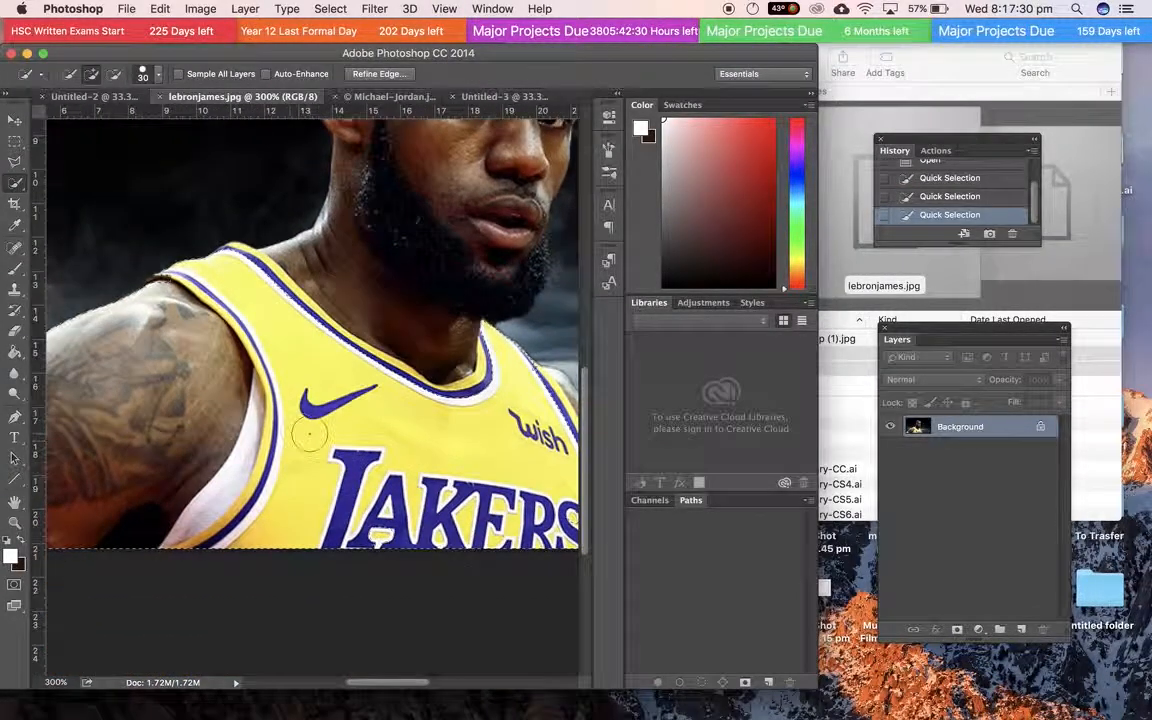
{"action": "scroll", "coordinate": [379, 428], "scroll_direction": "up", "scroll_amount": 10}
{"action": "scroll", "coordinate": [379, 428], "scroll_direction": "right", "scroll_amount": 2}
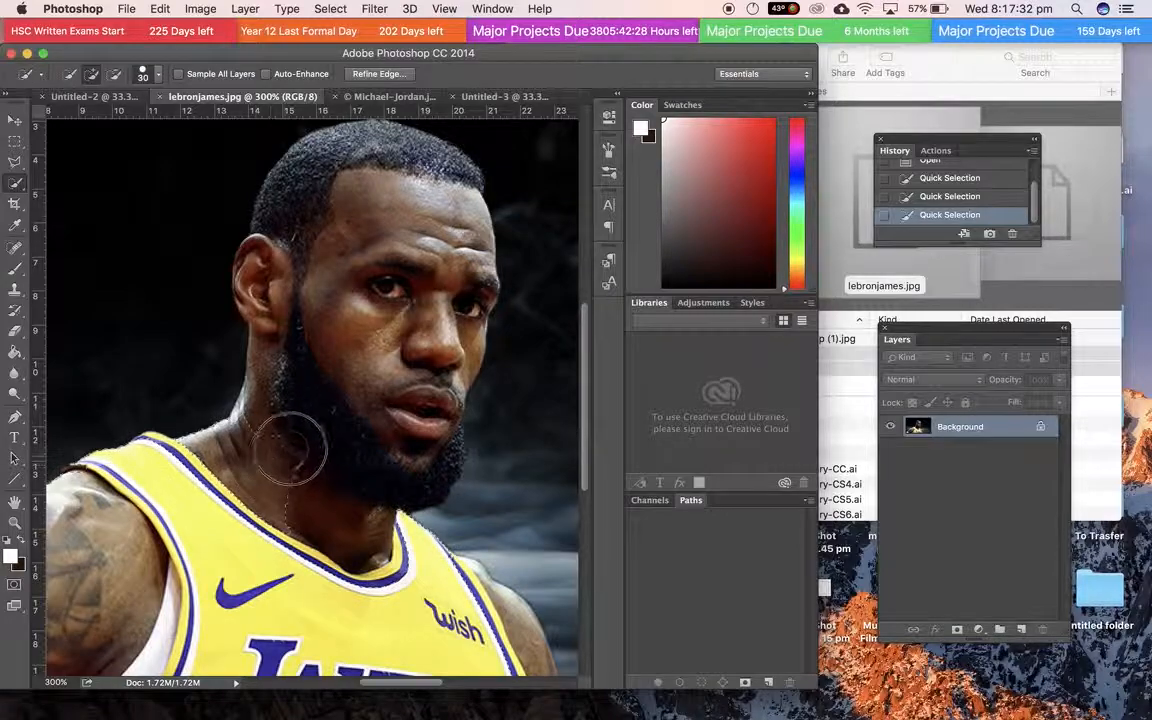
{"action": "left_click_drag", "start_coordinate": [298, 265], "coordinate": [266, 235]}
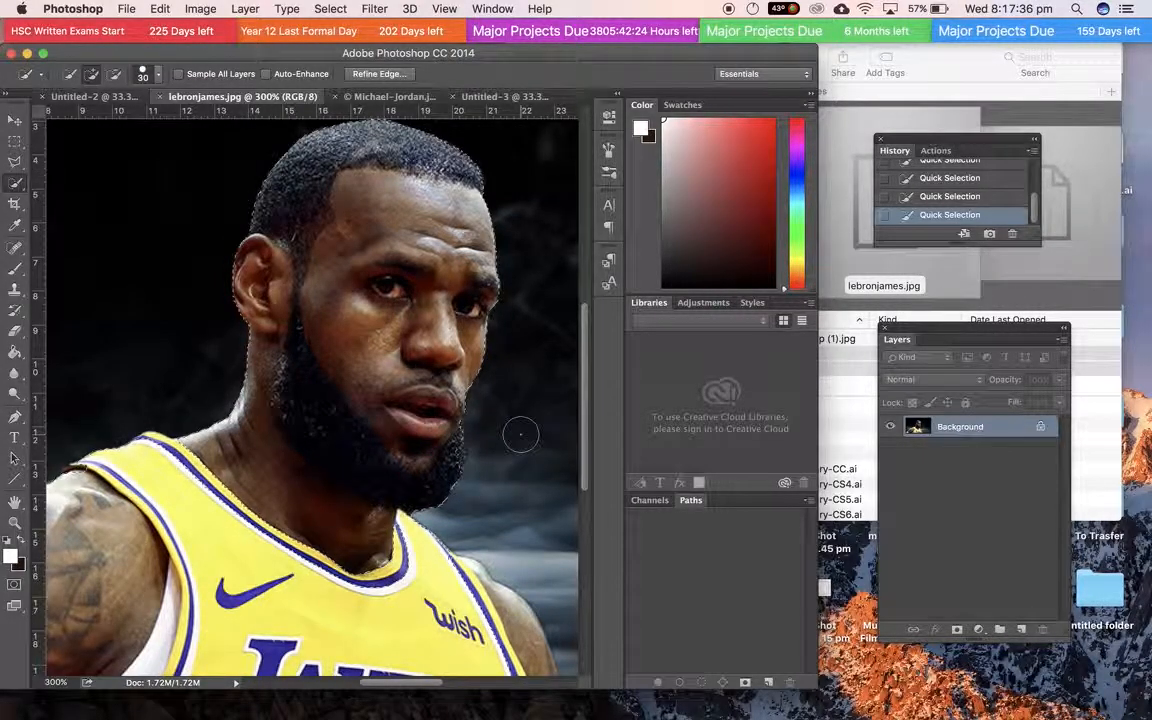
{"action": "scroll", "coordinate": [520, 434], "scroll_direction": "down", "scroll_amount": 8}
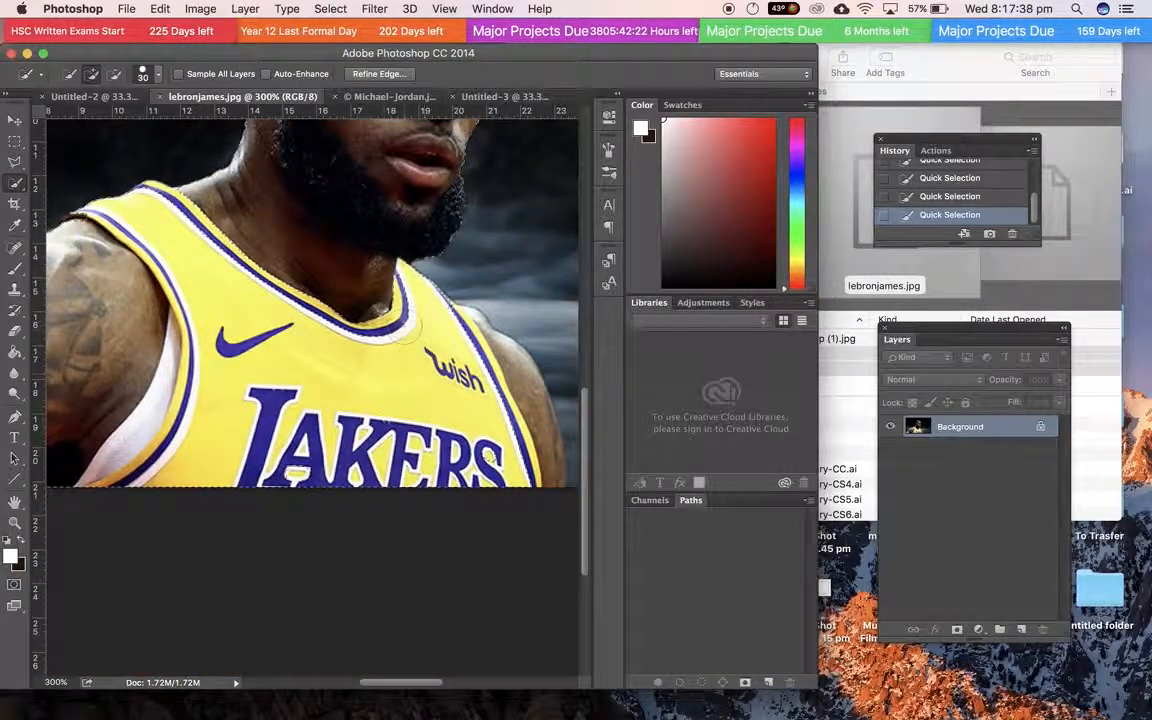
{"action": "mouse_move", "coordinate": [544, 437]}
{"action": "left_mouse_down"}
{"action": "mouse_move", "coordinate": [491, 375]}
{"action": "mouse_move", "coordinate": [520, 447]}
{"action": "left_mouse_up"}
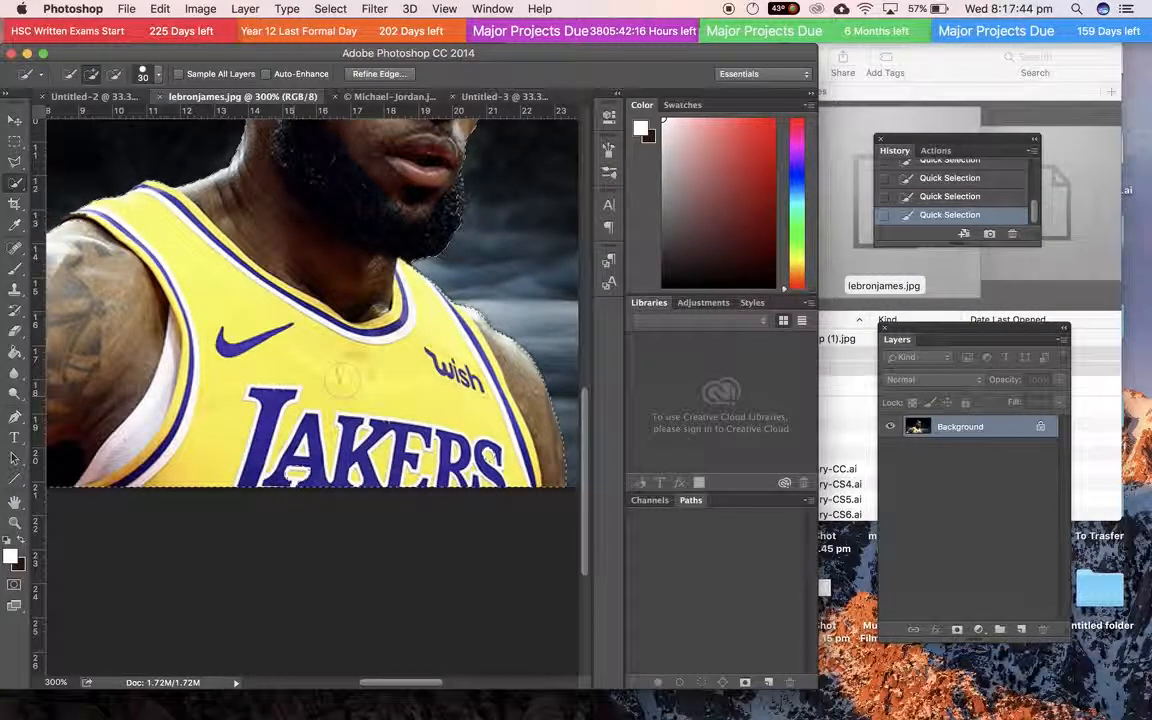
Step: Try refining the edge of the LeBron selection with Smooth 28 and Feather 3.5 px
{"action": "key", "text": "super+minus"}
{"action": "key", "text": "super+minus"}
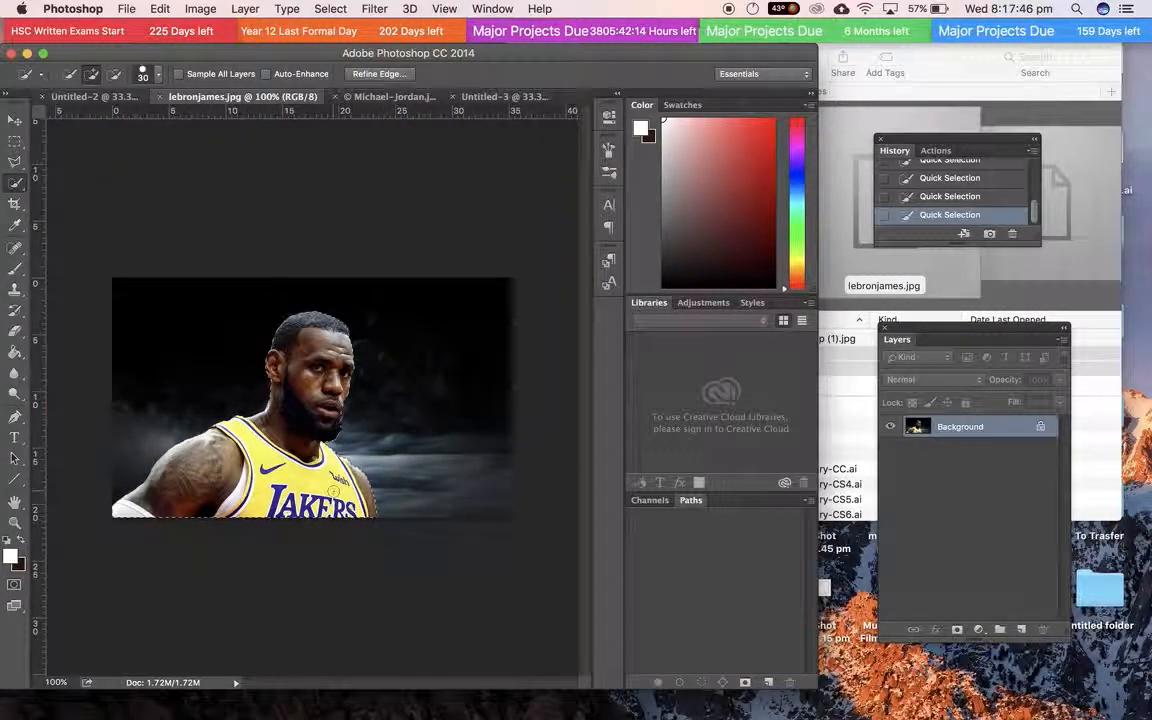
{"action": "left_click", "coordinate": [378, 73]}
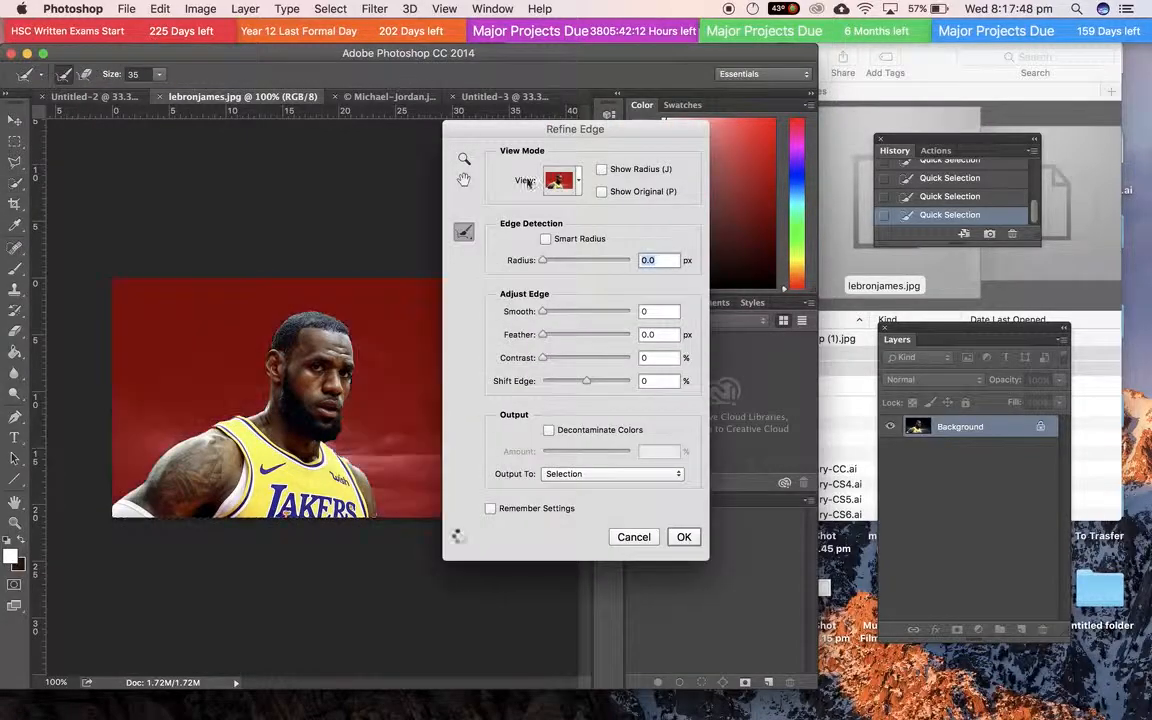
{"action": "left_click_drag", "start_coordinate": [561, 135], "coordinate": [701, 161]}
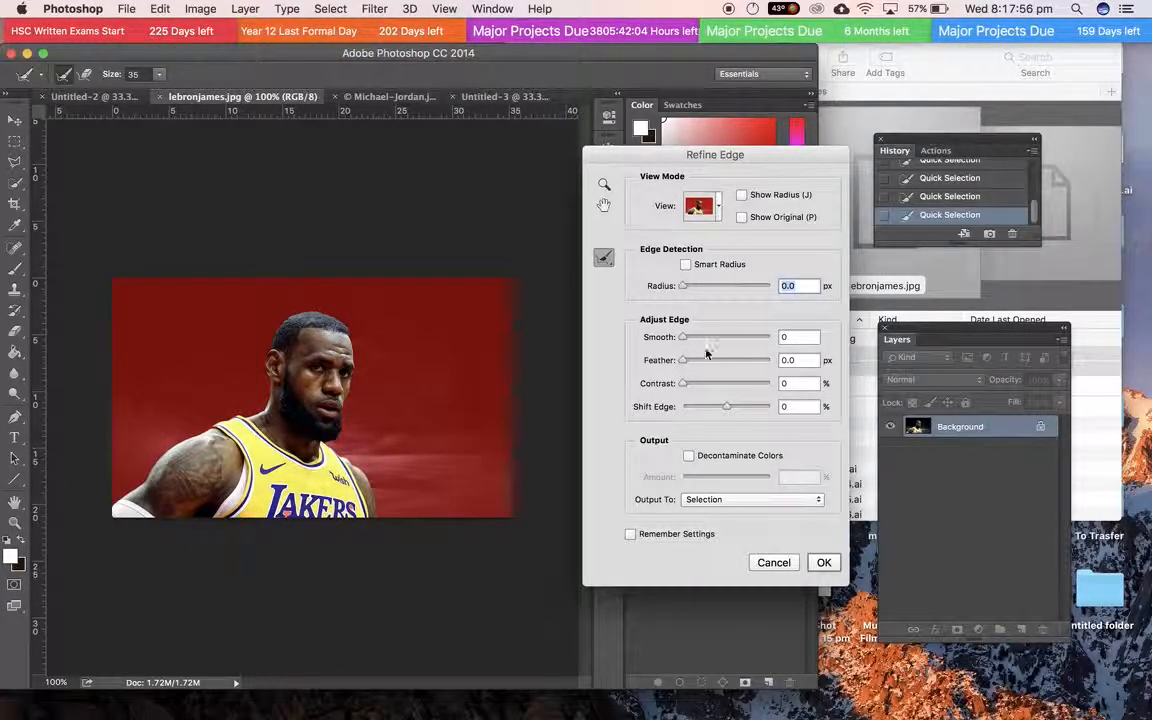
{"action": "left_click_drag", "start_coordinate": [686, 340], "coordinate": [703, 362]}
{"action": "key", "text": "super+equal"}
{"action": "key", "text": "super+equal"}
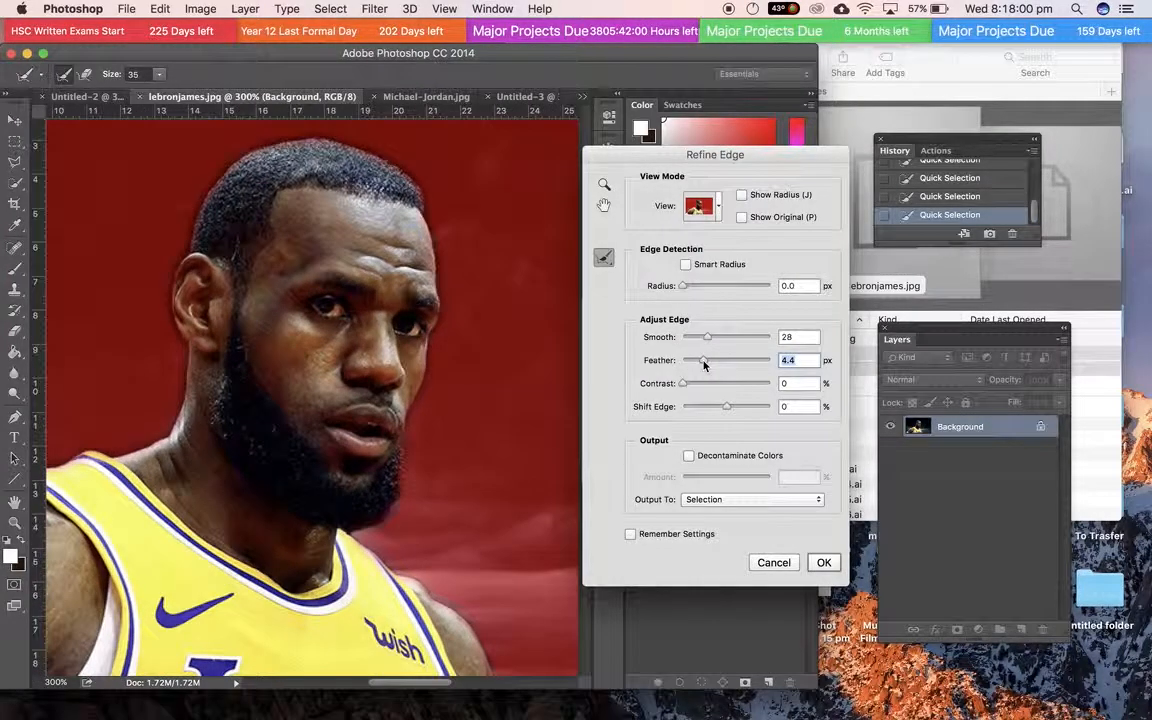
{"action": "key", "text": "super+equal"}
{"action": "mouse_move", "coordinate": [712, 360]}
{"action": "left_mouse_down"}
{"action": "mouse_move", "coordinate": [689, 358]}
{"action": "mouse_move", "coordinate": [710, 362]}
{"action": "mouse_move", "coordinate": [700, 366]}
{"action": "left_mouse_up"}
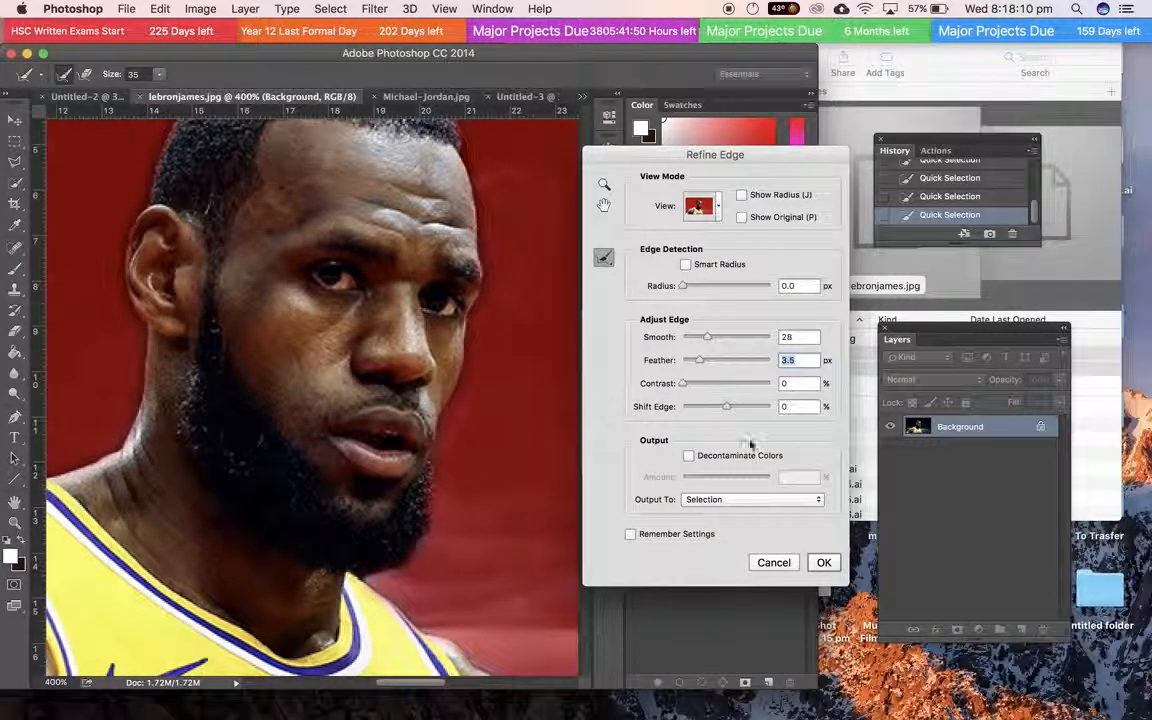
Step: Output the refined selection to a new layer with layer mask, and undo that edge refinement
{"action": "left_click", "coordinate": [740, 500]}
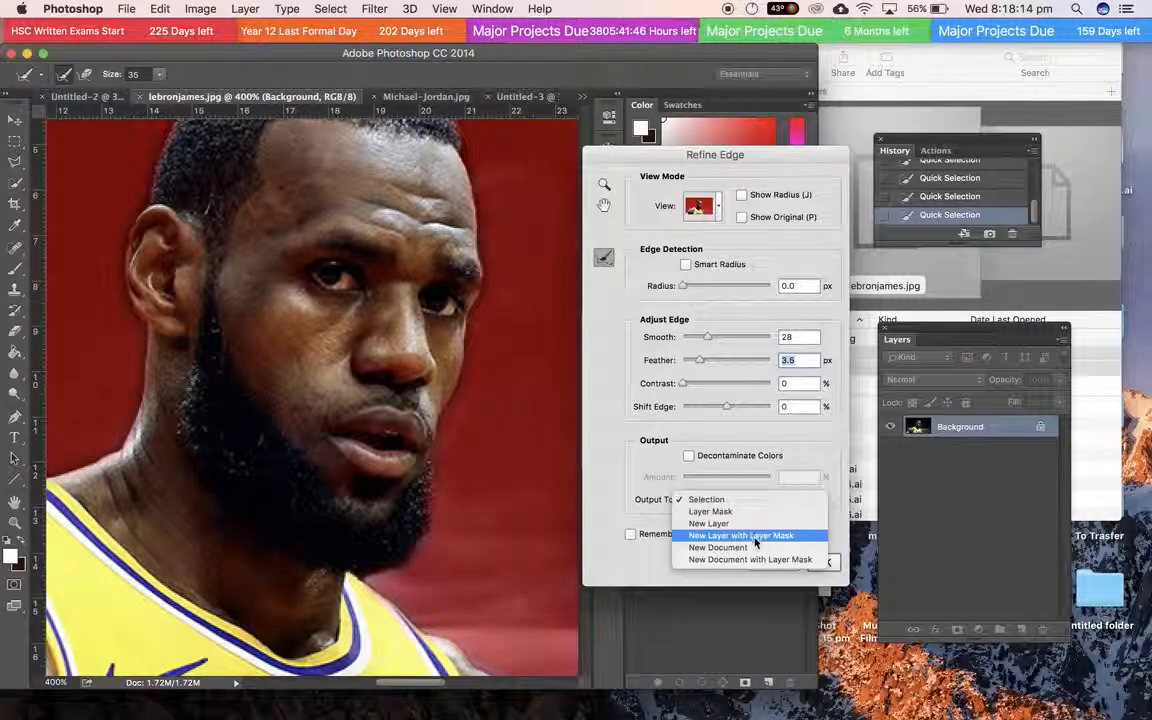
{"action": "left_click", "coordinate": [756, 537]}
{"action": "left_click", "coordinate": [822, 561]}
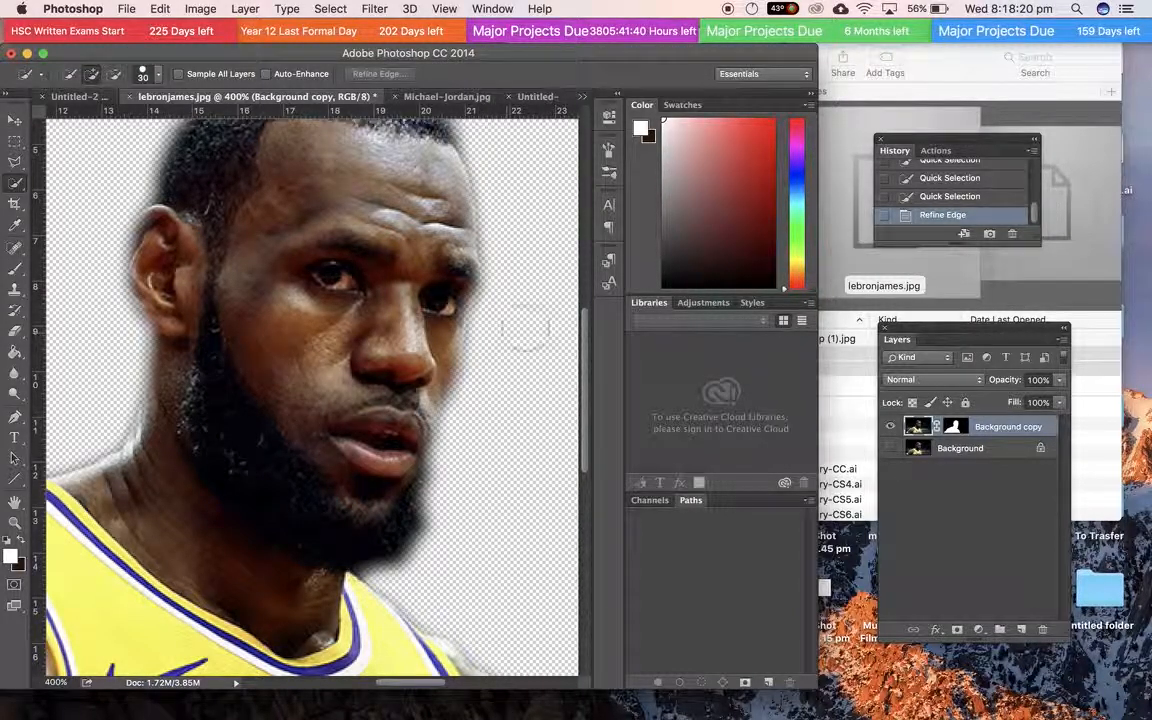
{"action": "key", "text": "super+z"}
Step: Refine the LeBron selection with a 0.5 px feather and output it to a new layer with layer mask
{"action": "left_click", "coordinate": [378, 73]}
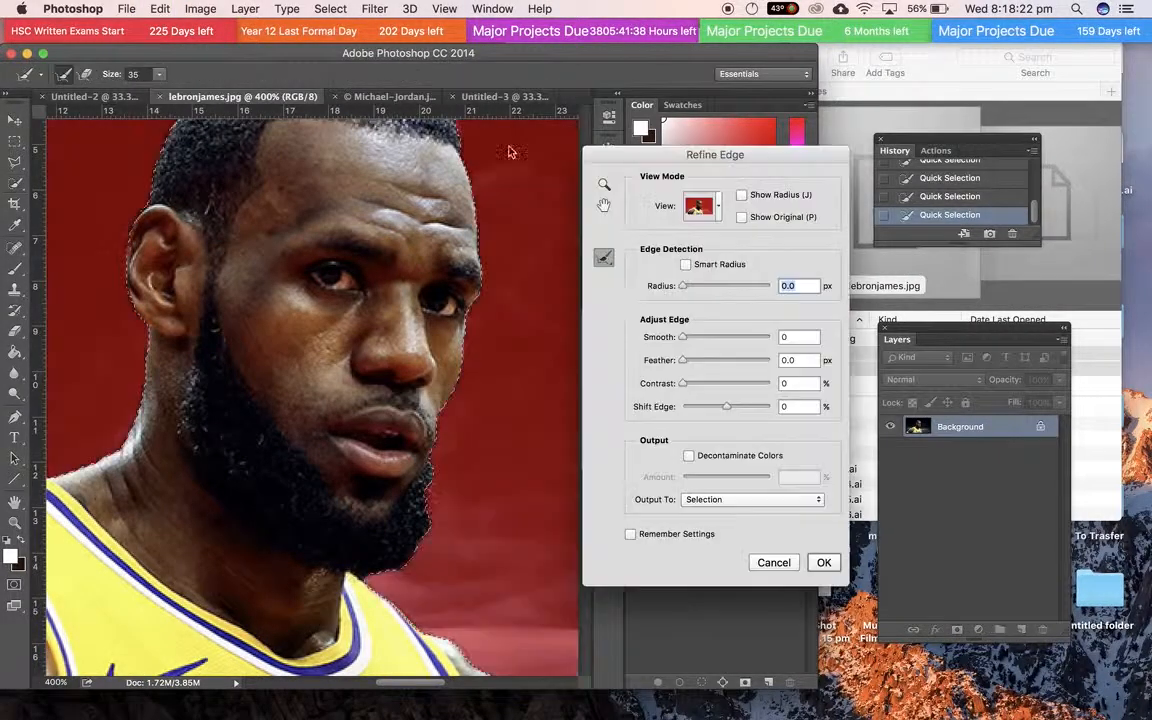
{"action": "left_click_drag", "start_coordinate": [685, 363], "coordinate": [688, 363]}
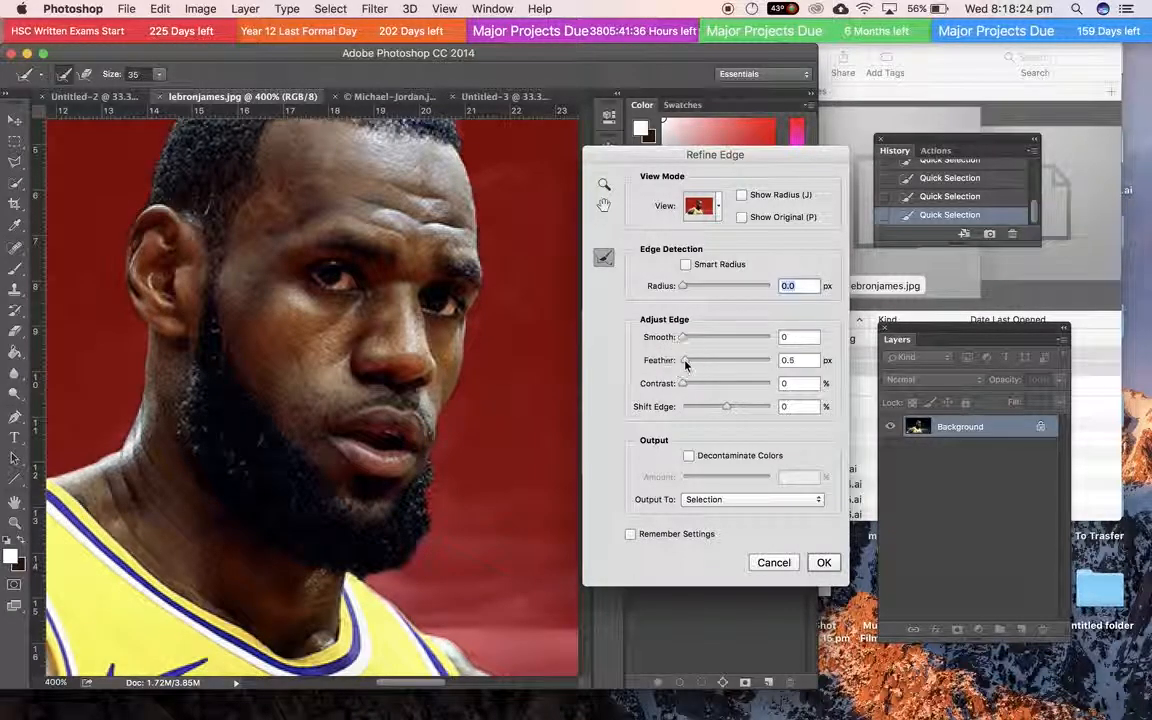
{"action": "left_click", "coordinate": [823, 563]}
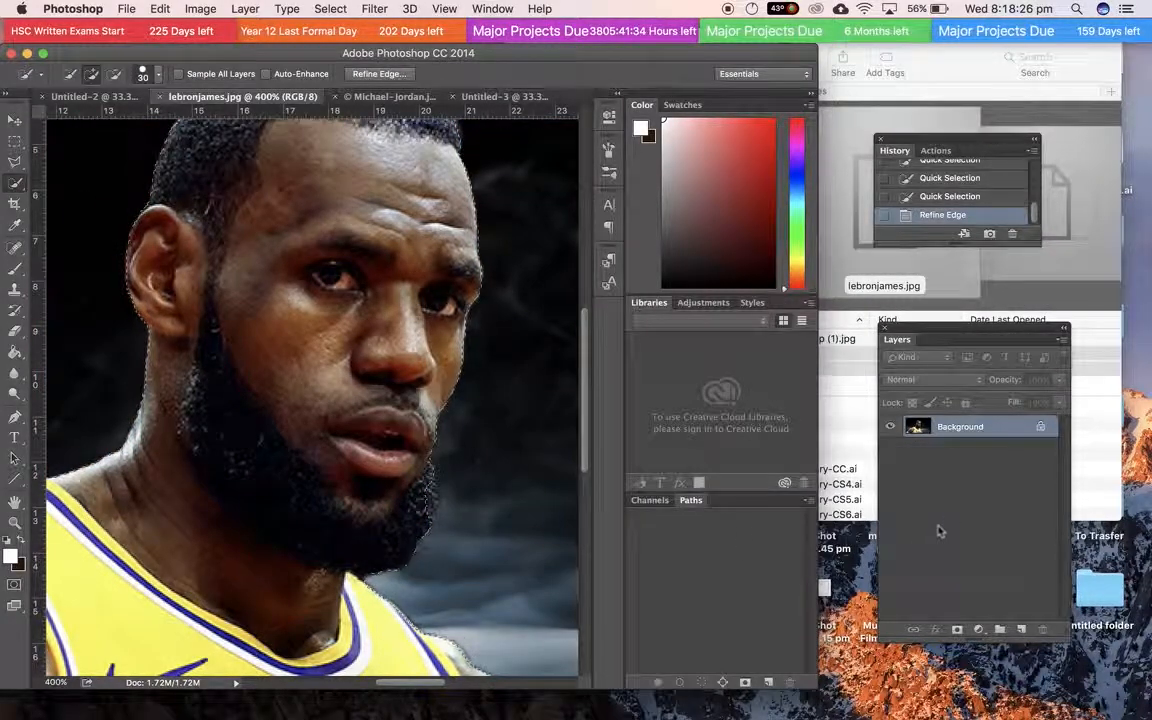
{"action": "left_click", "coordinate": [379, 73]}
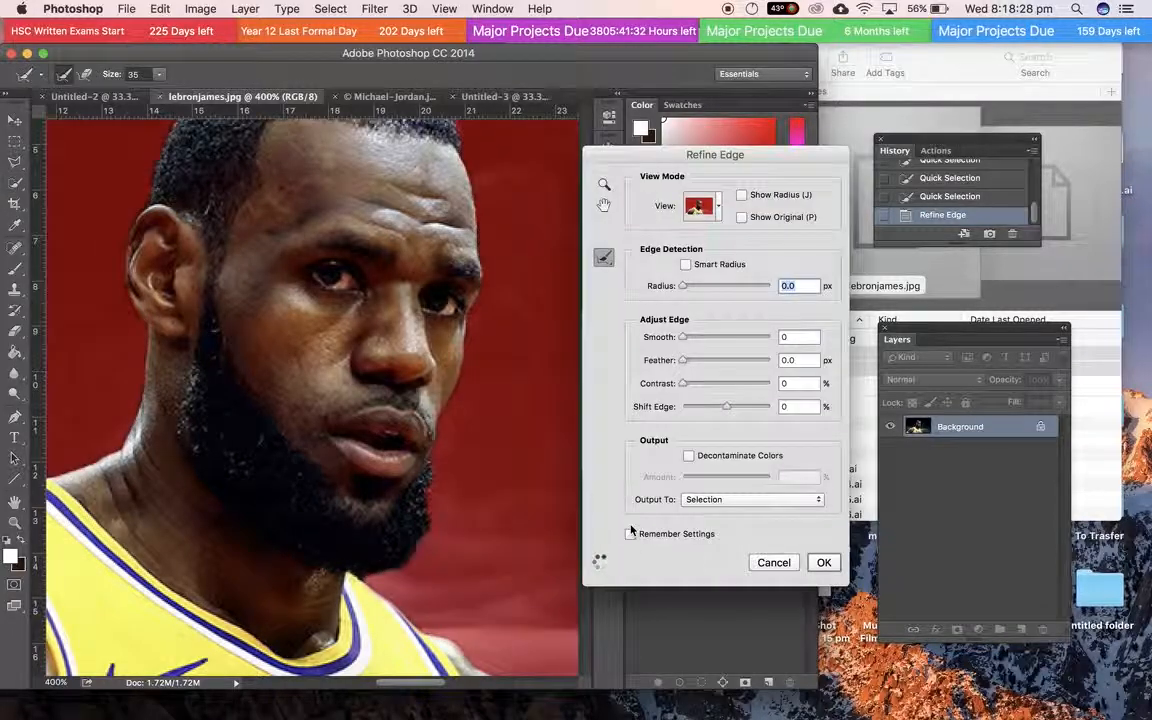
{"action": "left_click", "coordinate": [735, 500]}
{"action": "left_click", "coordinate": [741, 536]}
{"action": "left_click", "coordinate": [823, 562]}
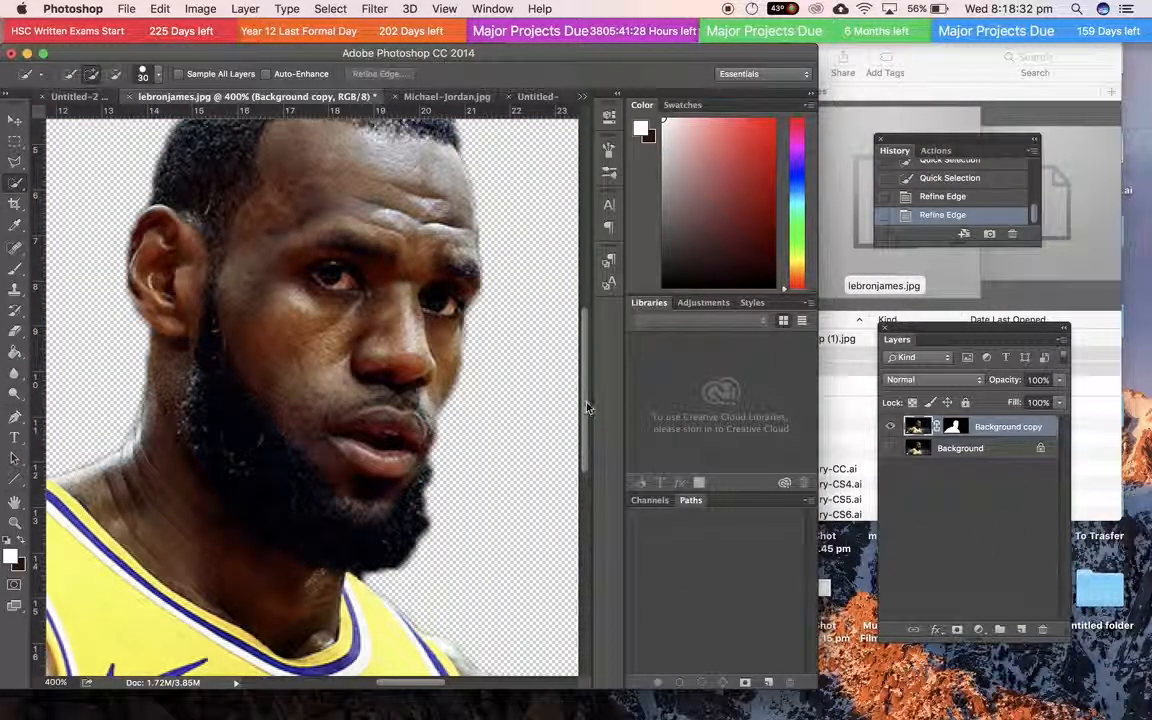
Step: Move the LeBron cut-out layer into the black Untitled-3 document and place it in the page's lower-left corner
{"action": "key", "text": "super+minus"}
{"action": "key", "text": "super+minus"}
{"action": "key", "text": "super+minus"}
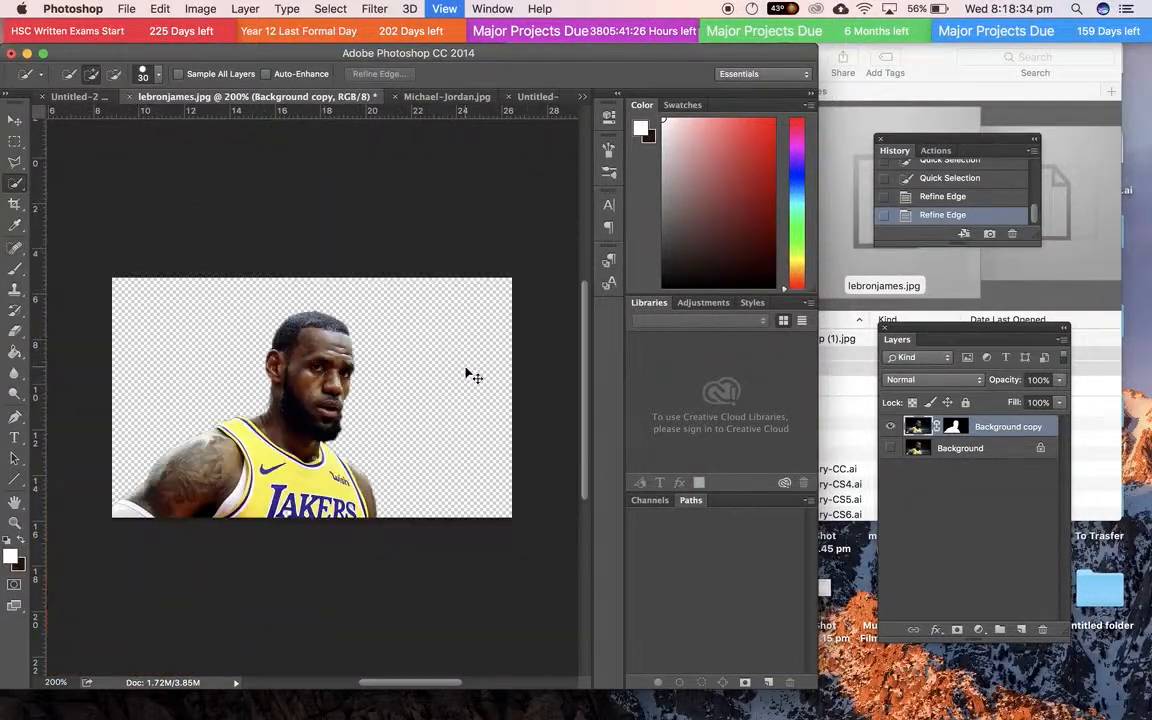
{"action": "left_click", "coordinate": [15, 121]}
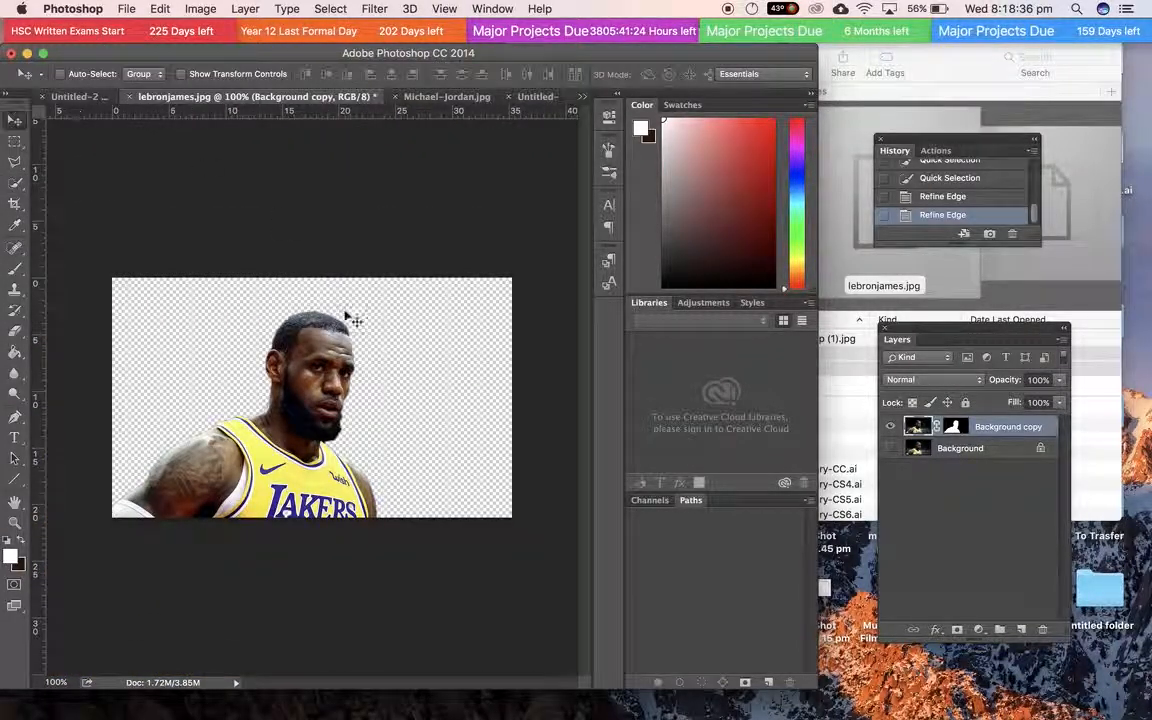
{"action": "left_click_drag", "start_coordinate": [315, 380], "coordinate": [270, 362]}
{"action": "left_click_drag", "start_coordinate": [265, 410], "coordinate": [213, 606]}
Step: Enlarge the LeBron cut-out with Free Transform until he spans the page width along the bottom edge
{"action": "key", "text": "super+t"}
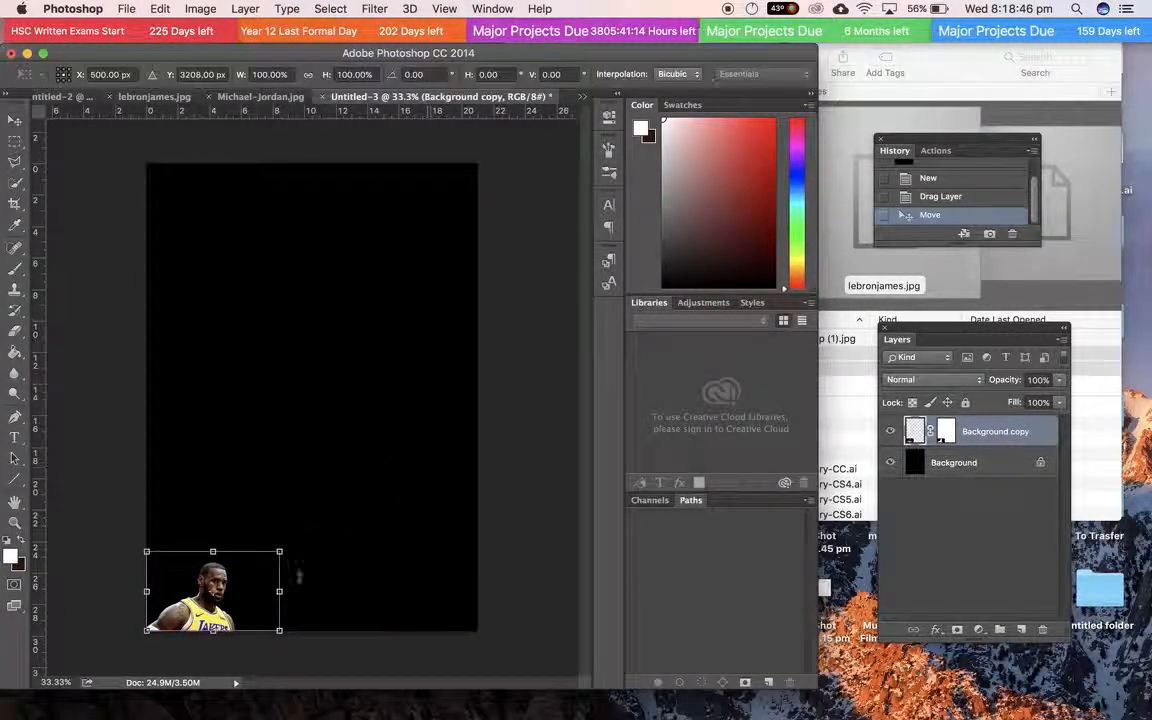
{"action": "left_click_drag", "start_coordinate": [281, 552], "coordinate": [580, 88]}
{"action": "left_click_drag", "start_coordinate": [471, 531], "coordinate": [316, 500]}
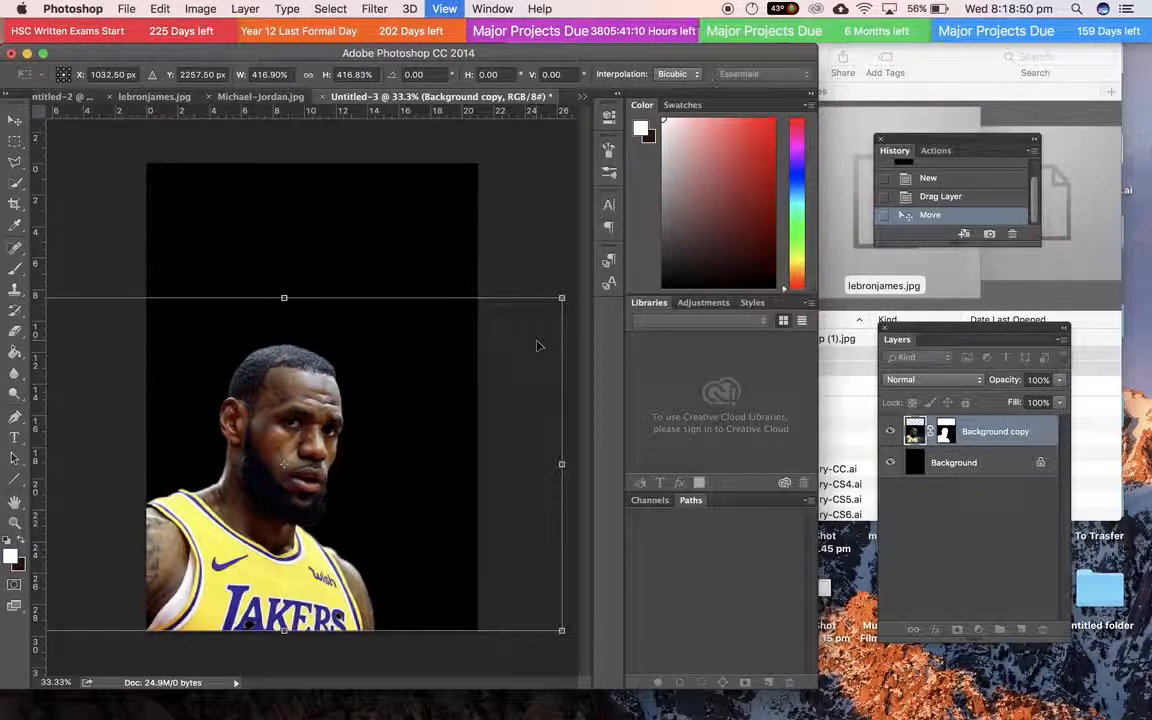
{"action": "key", "text": "super+minus"}
{"action": "key", "text": "super+minus"}
{"action": "left_click_drag", "start_coordinate": [437, 347], "coordinate": [496, 257]}
{"action": "key", "text": "Return"}
Step: Inspect the enlarged LeBron cut-out's face and edges up close in the poster
{"action": "key", "text": "super+plus"}
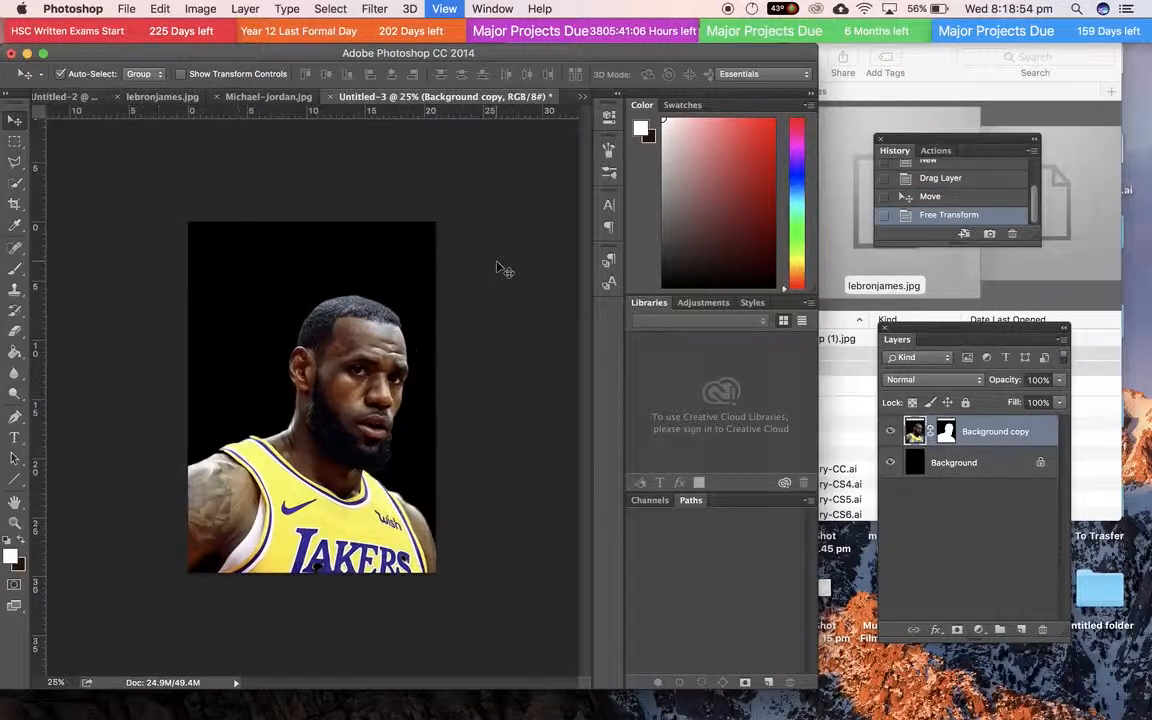
{"action": "key", "text": "super+plus"}
{"action": "key", "text": "super+plus"}
{"action": "key", "text": "super+plus"}
{"action": "key", "text": "super+plus"}
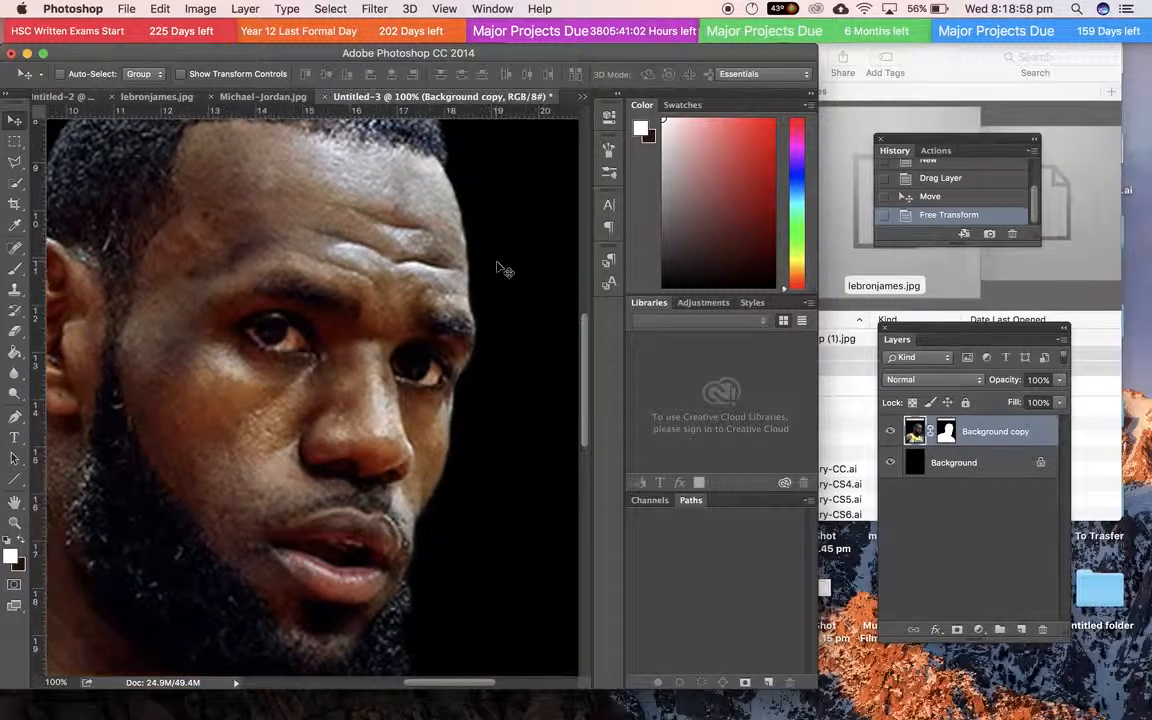
{"action": "key", "text": "super+minus"}
{"action": "key", "text": "super+minus"}
{"action": "key", "text": "super+minus"}
{"action": "key", "text": "super+minus"}
Step: Select Michael Jordan's head, neck, jersey and shoulders with Quick Selection in Michael-Jordan.jpg
{"action": "left_click", "coordinate": [266, 97]}
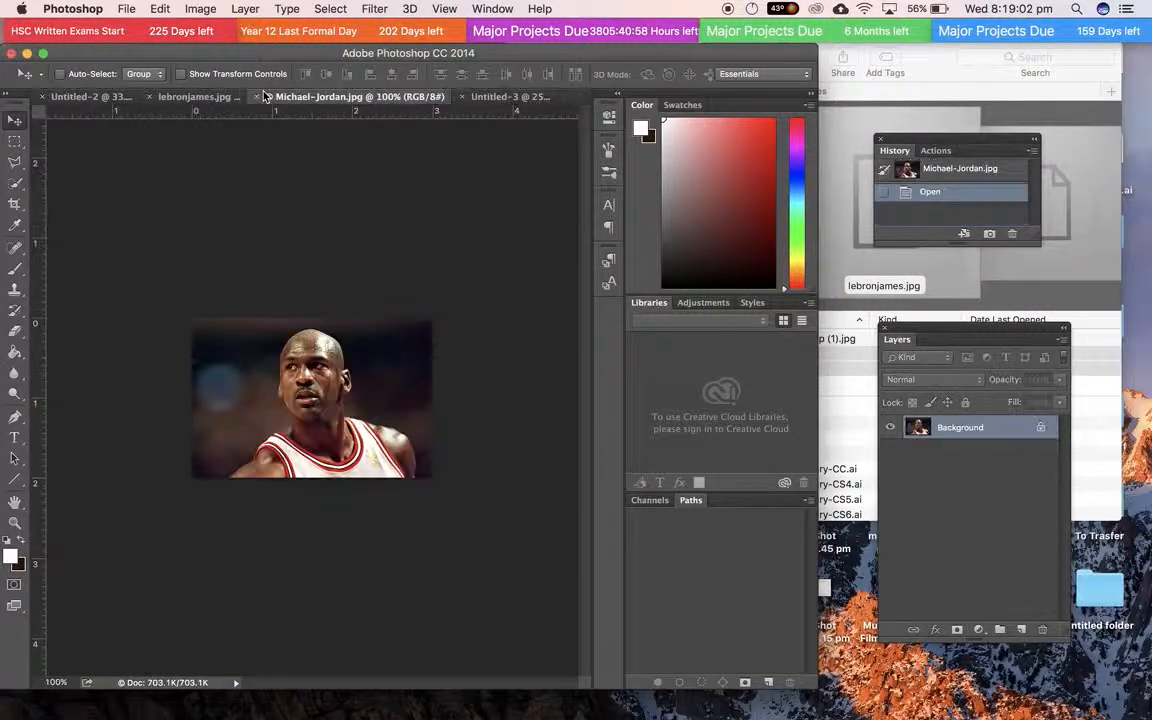
{"action": "key", "text": "super+plus"}
{"action": "key", "text": "super+plus"}
{"action": "key", "text": "super+minus"}
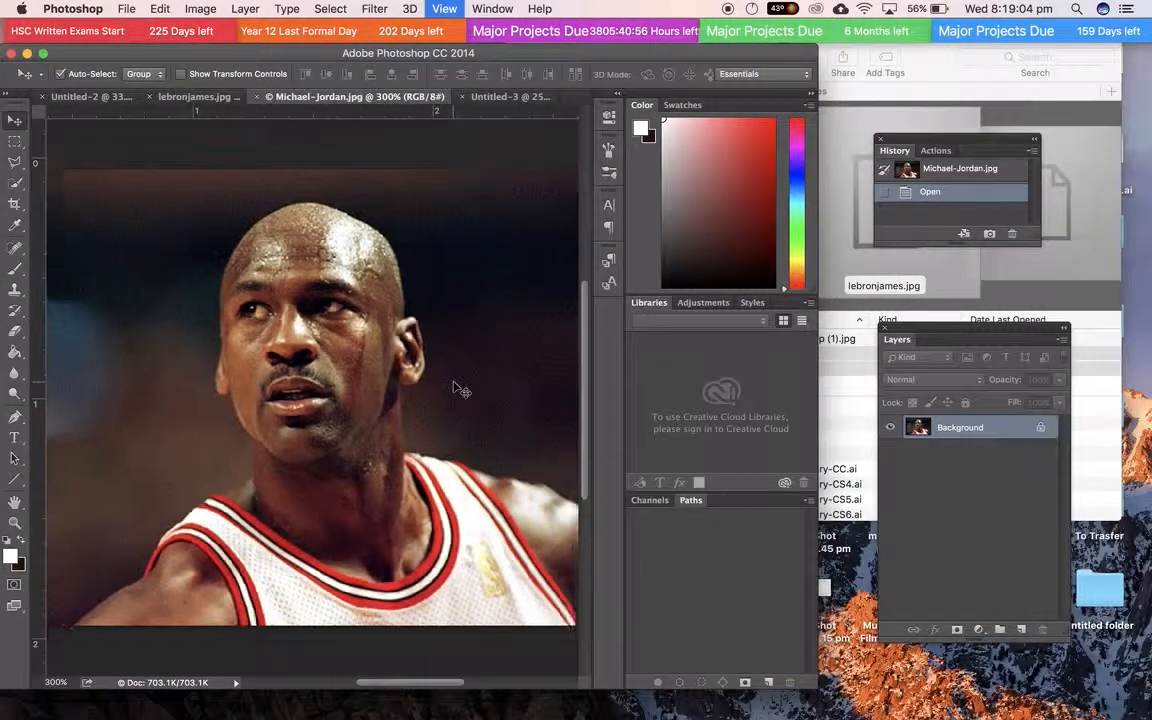
{"action": "left_click", "coordinate": [15, 183]}
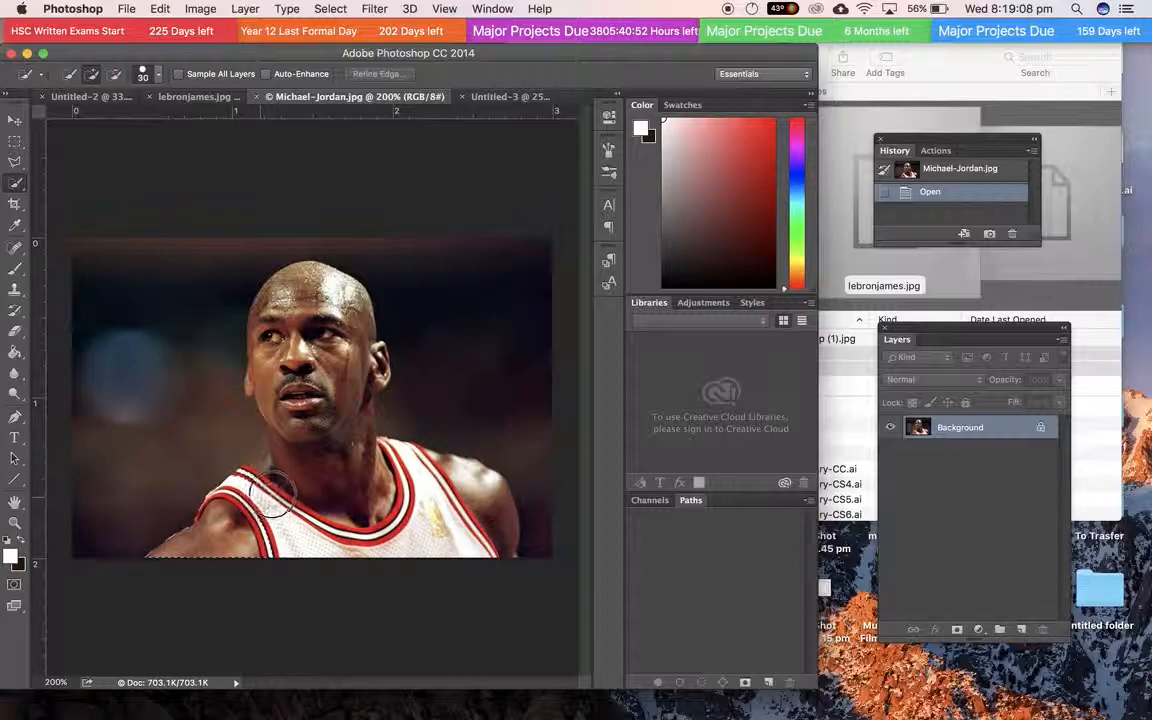
{"action": "left_click_drag", "start_coordinate": [333, 418], "coordinate": [311, 400]}
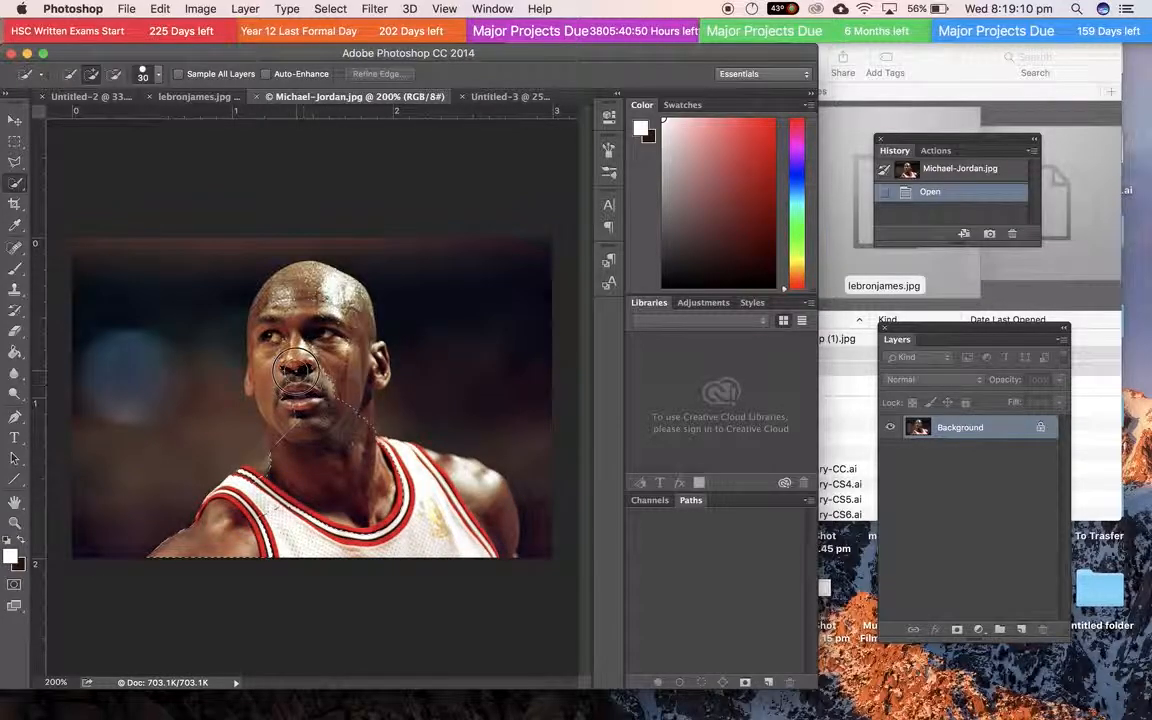
{"action": "left_click_drag", "start_coordinate": [303, 333], "coordinate": [314, 306]}
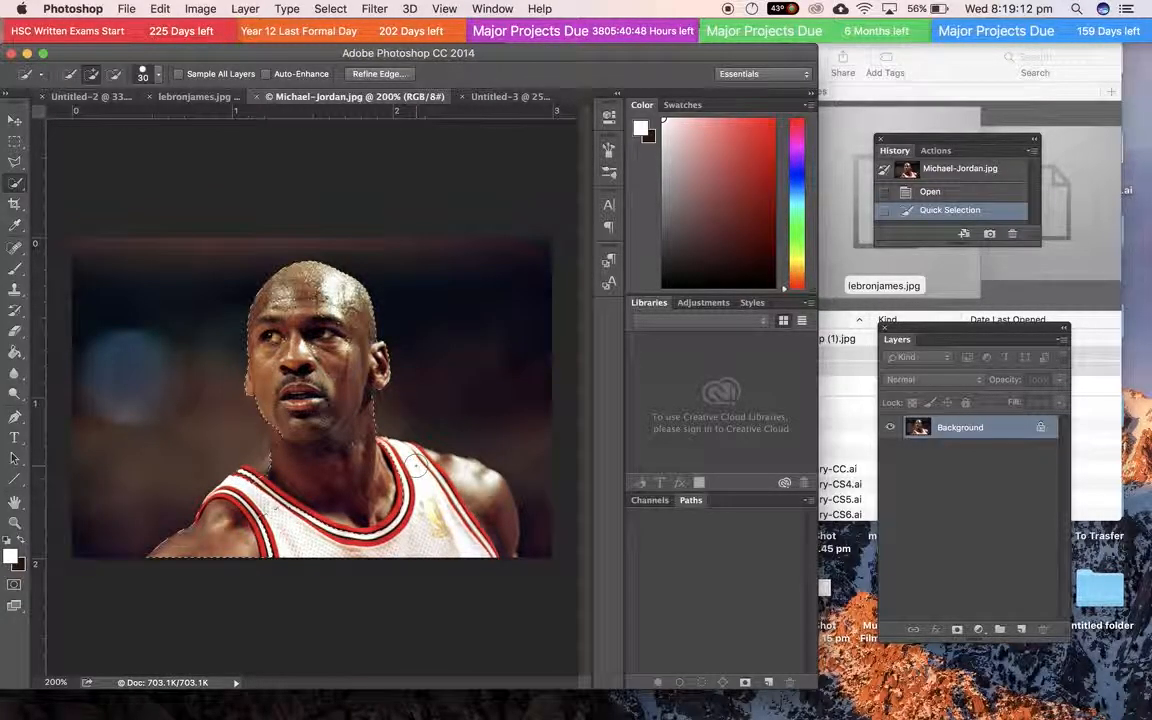
{"action": "left_click", "coordinate": [274, 480]}
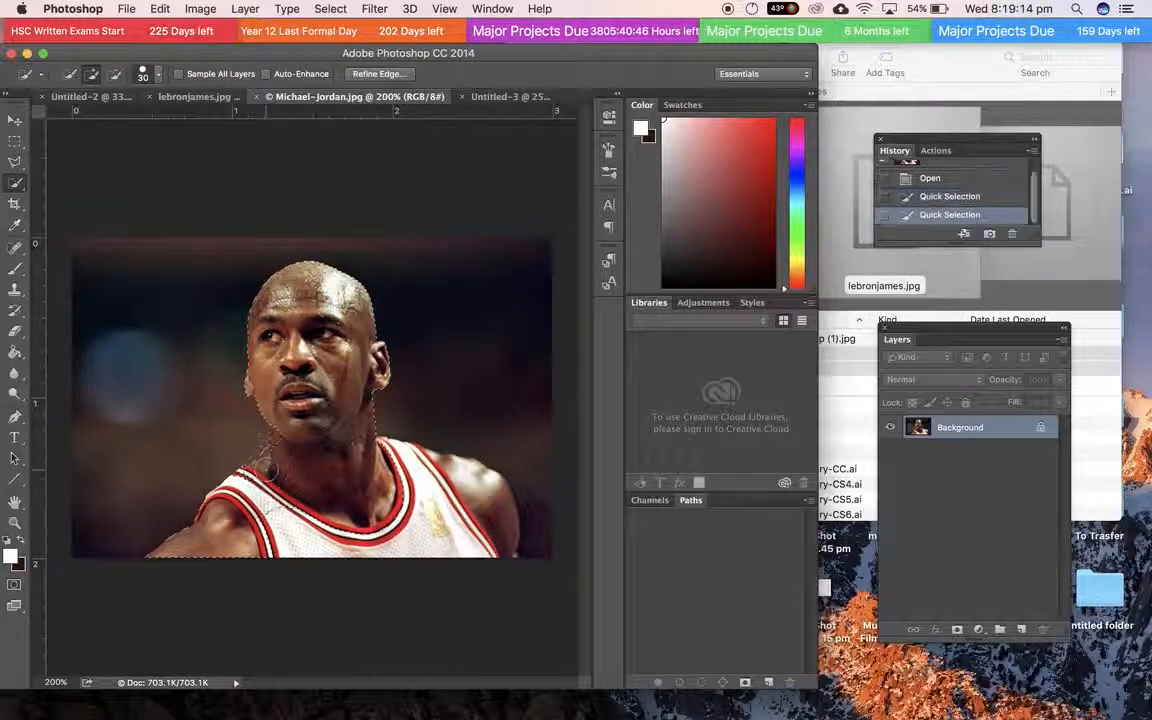
{"action": "left_click_drag", "start_coordinate": [246, 478], "coordinate": [268, 521]}
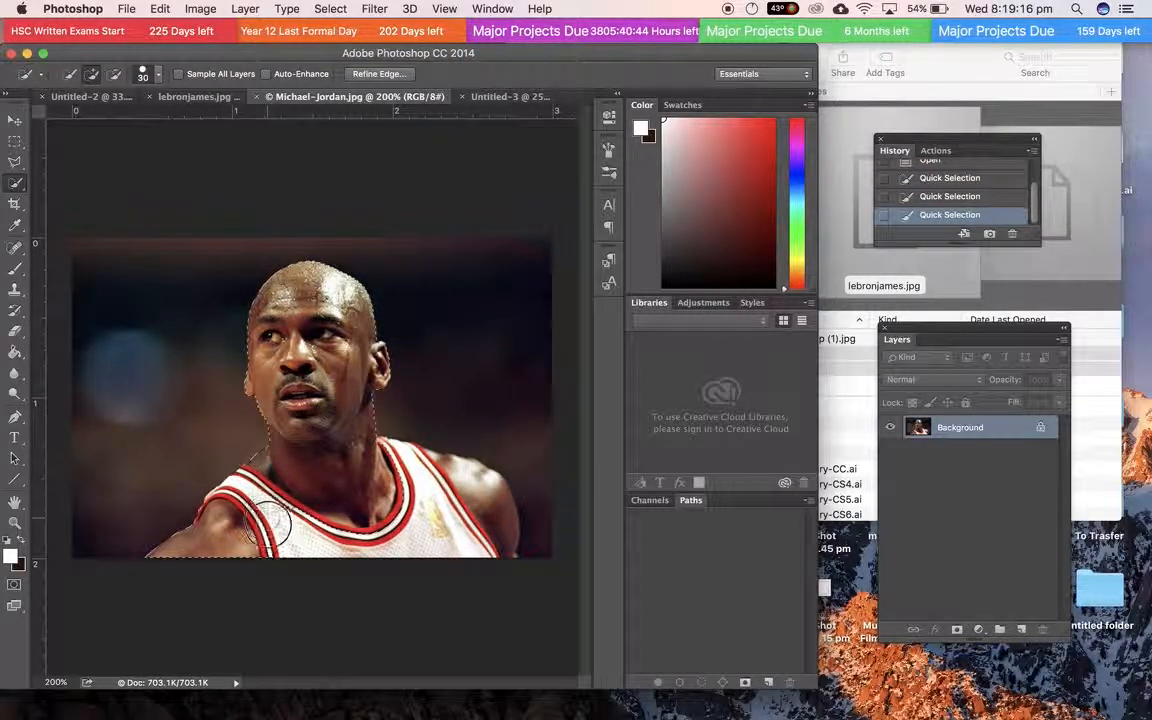
{"action": "left_click_drag", "start_coordinate": [378, 530], "coordinate": [412, 535]}
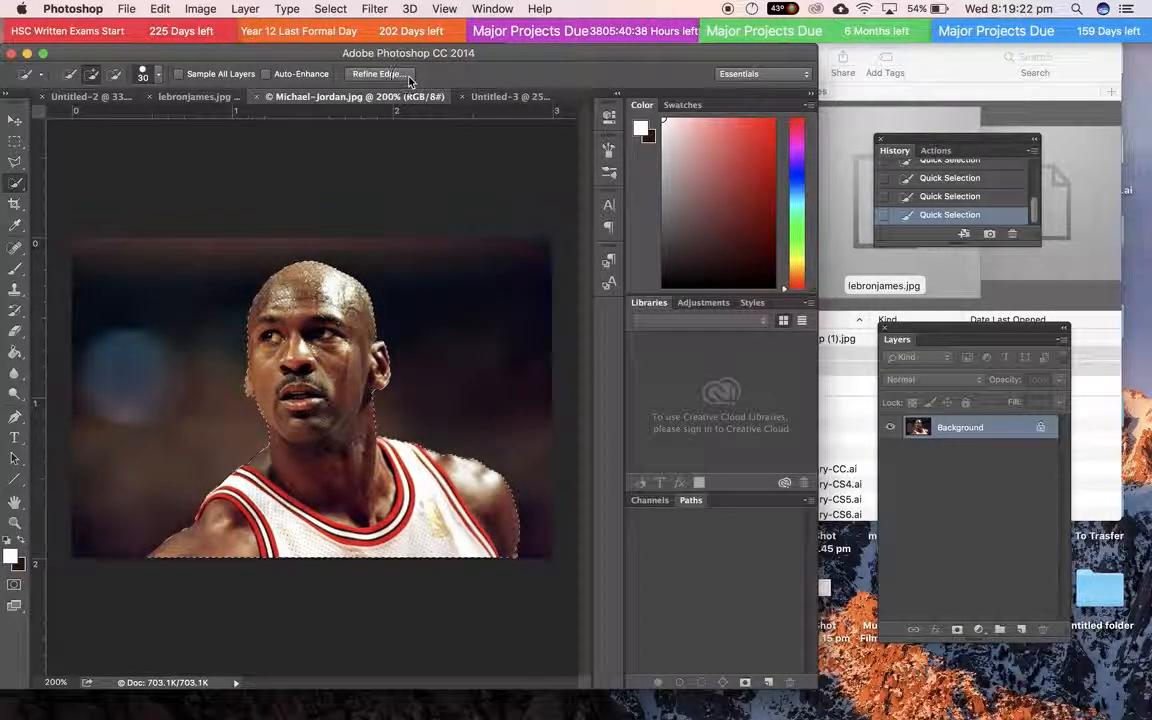
Step: Refine the edge of the Jordan selection with Smooth 17, keeping the output as a selection
{"action": "left_click", "coordinate": [378, 73]}
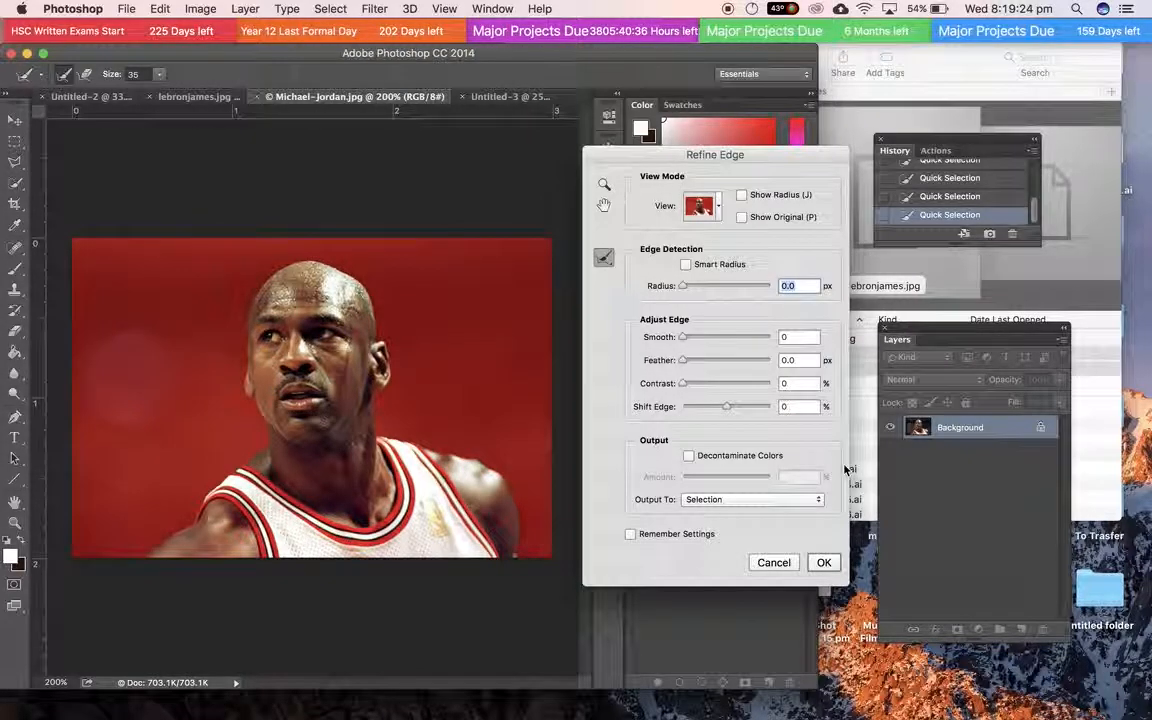
{"action": "mouse_move", "coordinate": [684, 338]}
{"action": "left_mouse_down"}
{"action": "mouse_move", "coordinate": [699, 339]}
{"action": "mouse_move", "coordinate": [680, 338]}
{"action": "left_mouse_up"}
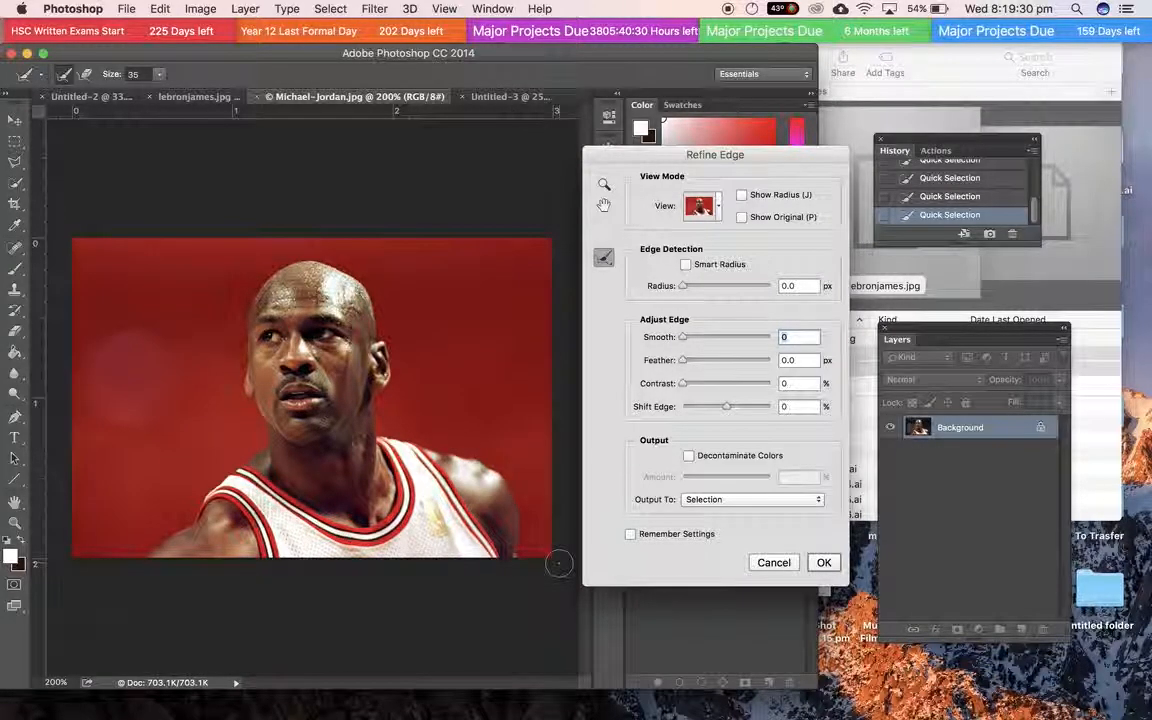
{"action": "key", "text": "super+equal"}
{"action": "scroll", "coordinate": [436, 530], "scroll_direction": "right", "scroll_amount": 6}
{"action": "scroll", "coordinate": [436, 530], "scroll_direction": "down", "scroll_amount": 1}
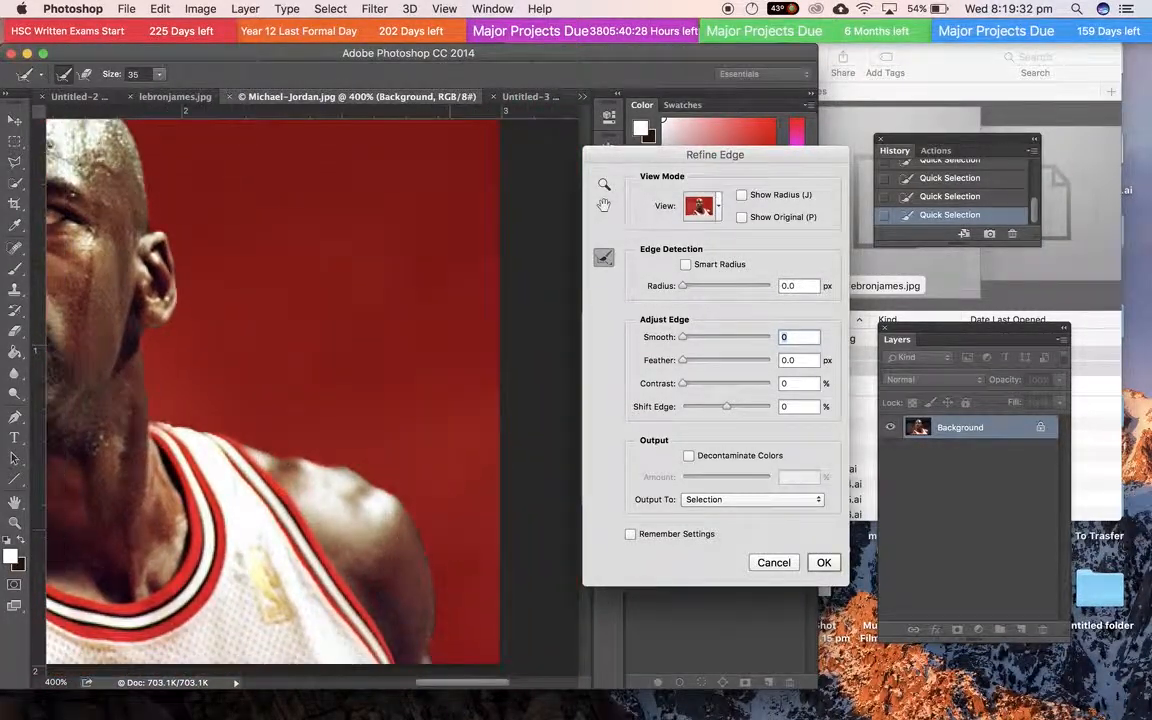
{"action": "left_click", "coordinate": [697, 341]}
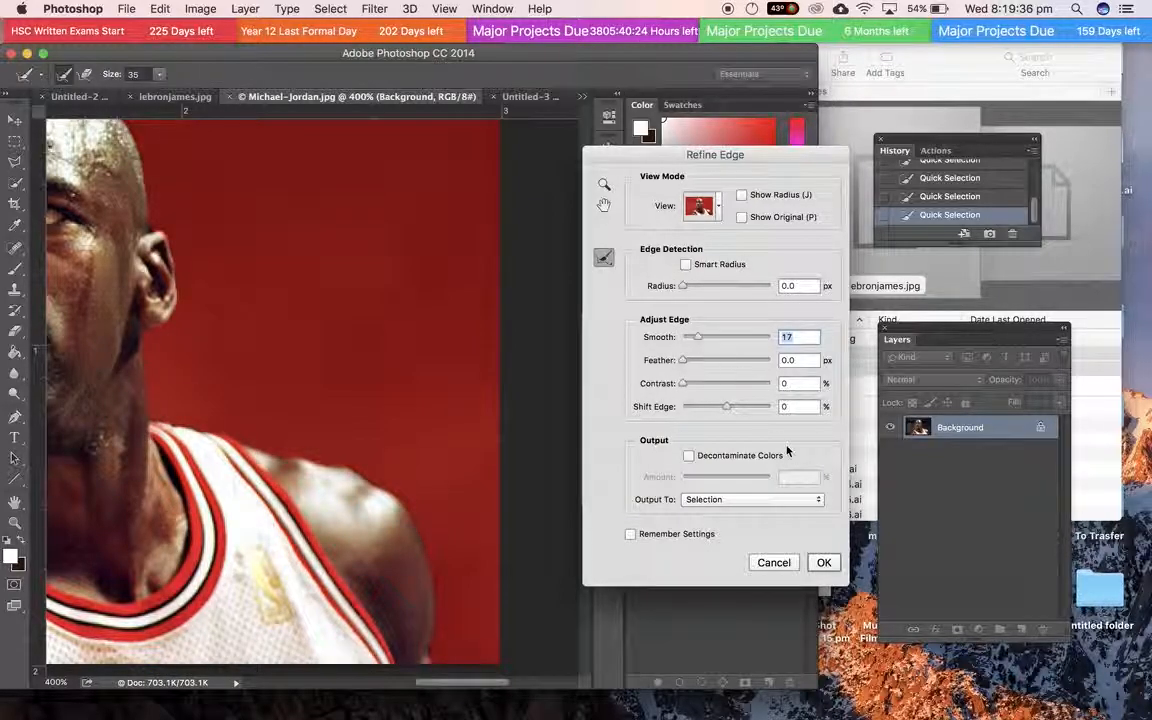
{"action": "left_click", "coordinate": [817, 571]}
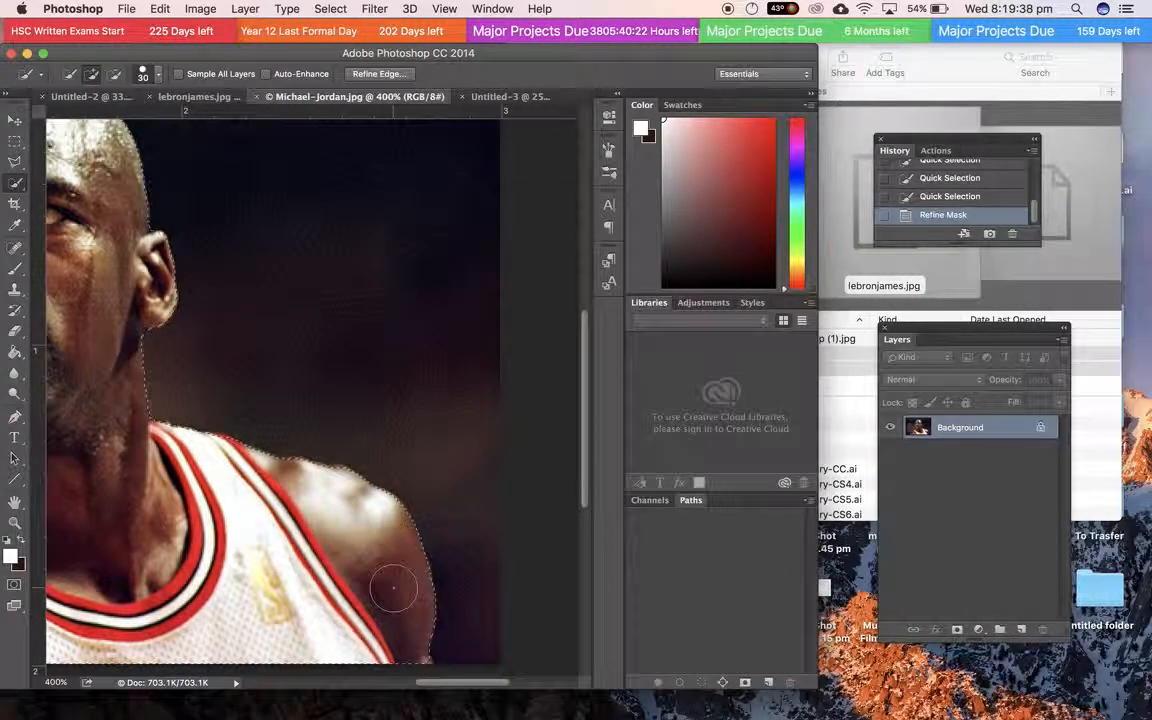
Step: Use Refine Edge to output the Jordan selection to a new layer with layer mask
{"action": "left_click", "coordinate": [388, 74]}
{"action": "left_click", "coordinate": [760, 499]}
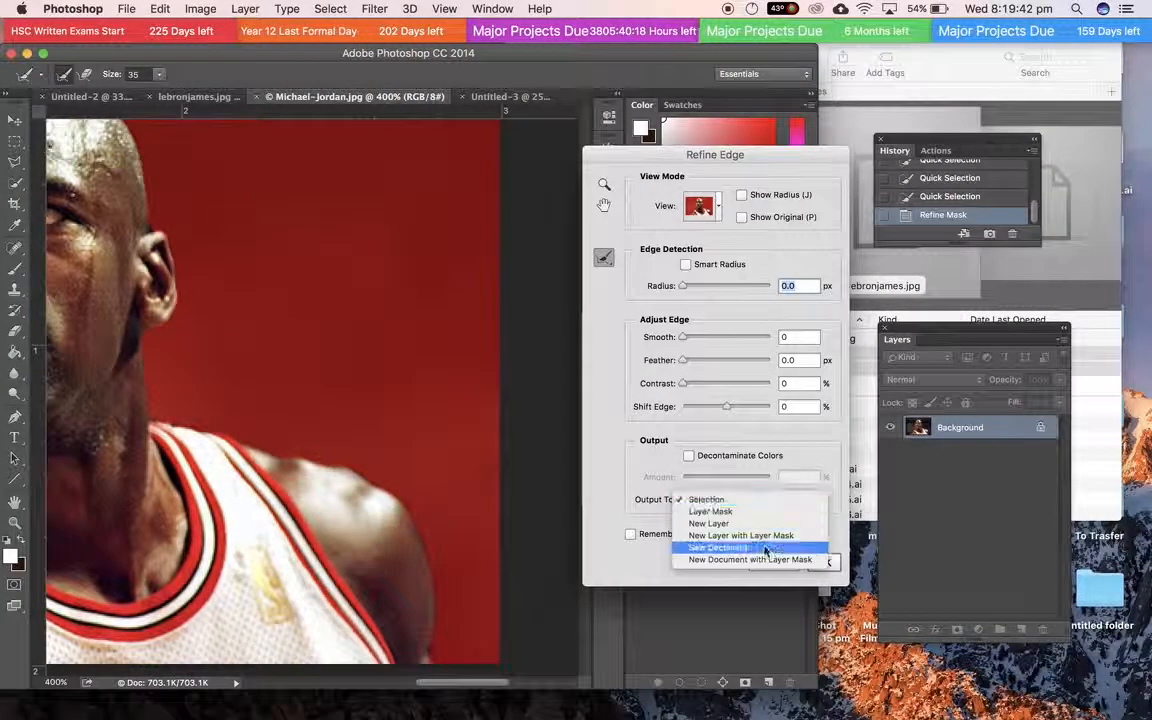
{"action": "left_click", "coordinate": [741, 536]}
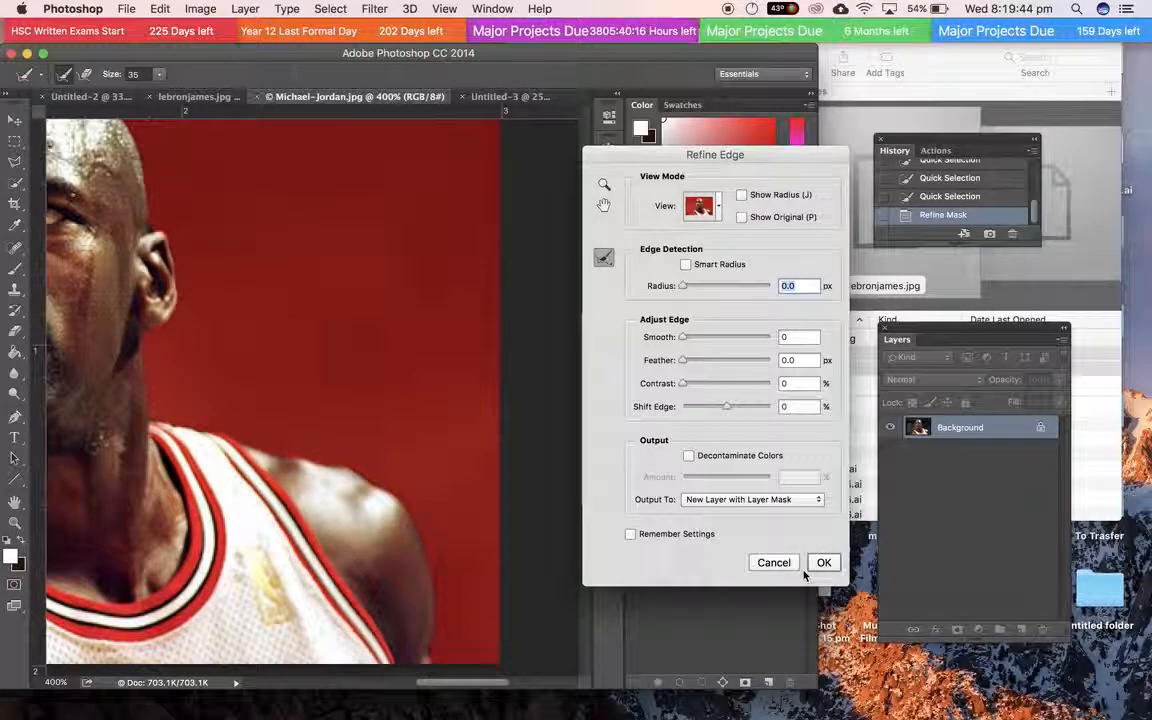
{"action": "left_click", "coordinate": [820, 561]}
{"action": "key", "text": "super+minus"}
{"action": "key", "text": "super+minus"}
{"action": "key", "text": "super+minus"}
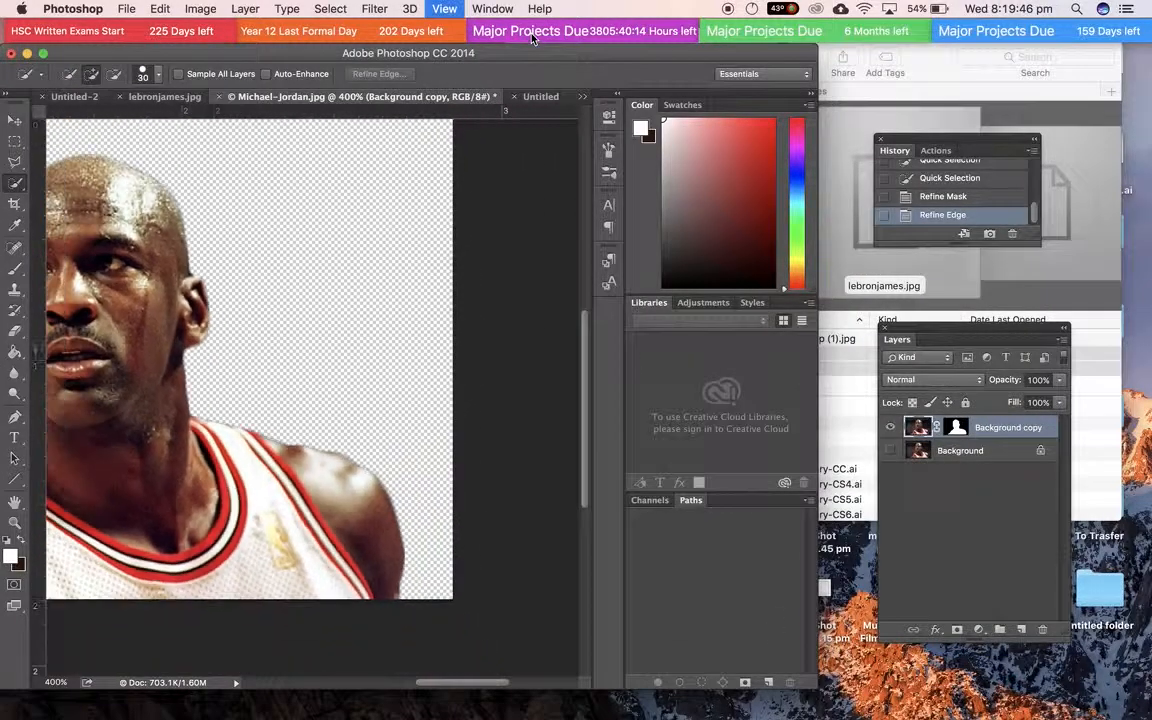
Step: Move the Jordan cut-out layer into the Untitled-3 poster and turn on the CMYK proof preview
{"action": "left_click", "coordinate": [15, 119]}
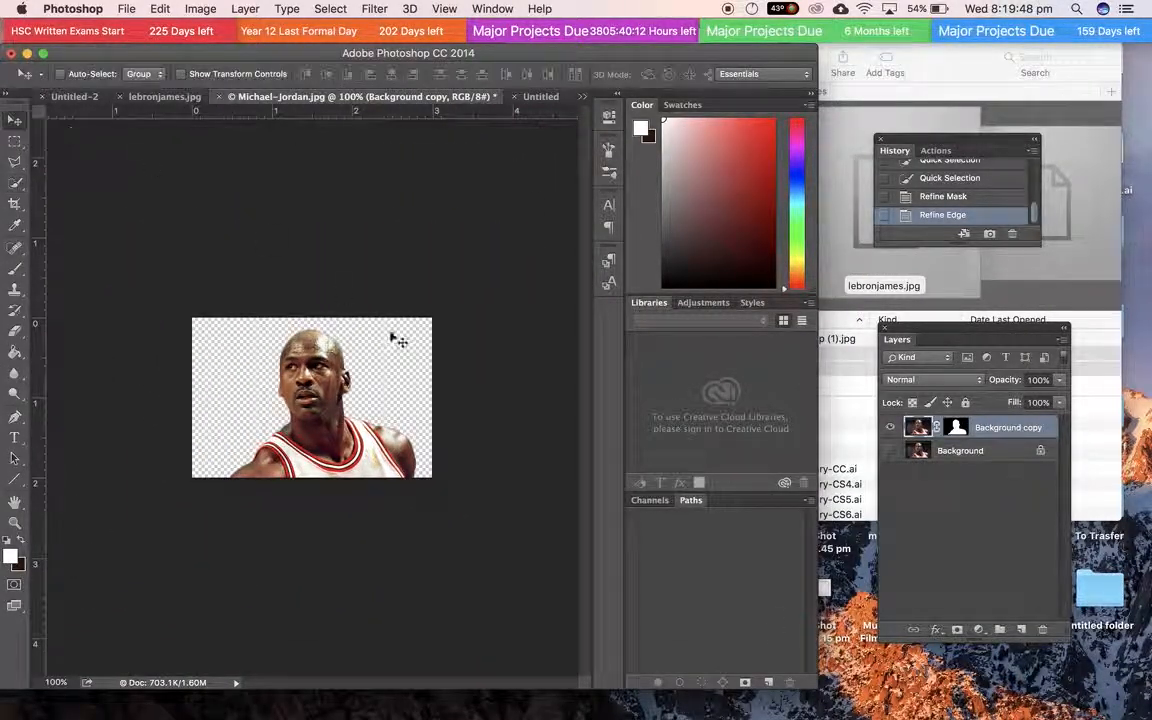
{"action": "left_click_drag", "start_coordinate": [352, 391], "coordinate": [297, 460]}
{"action": "key", "text": "super+y"}
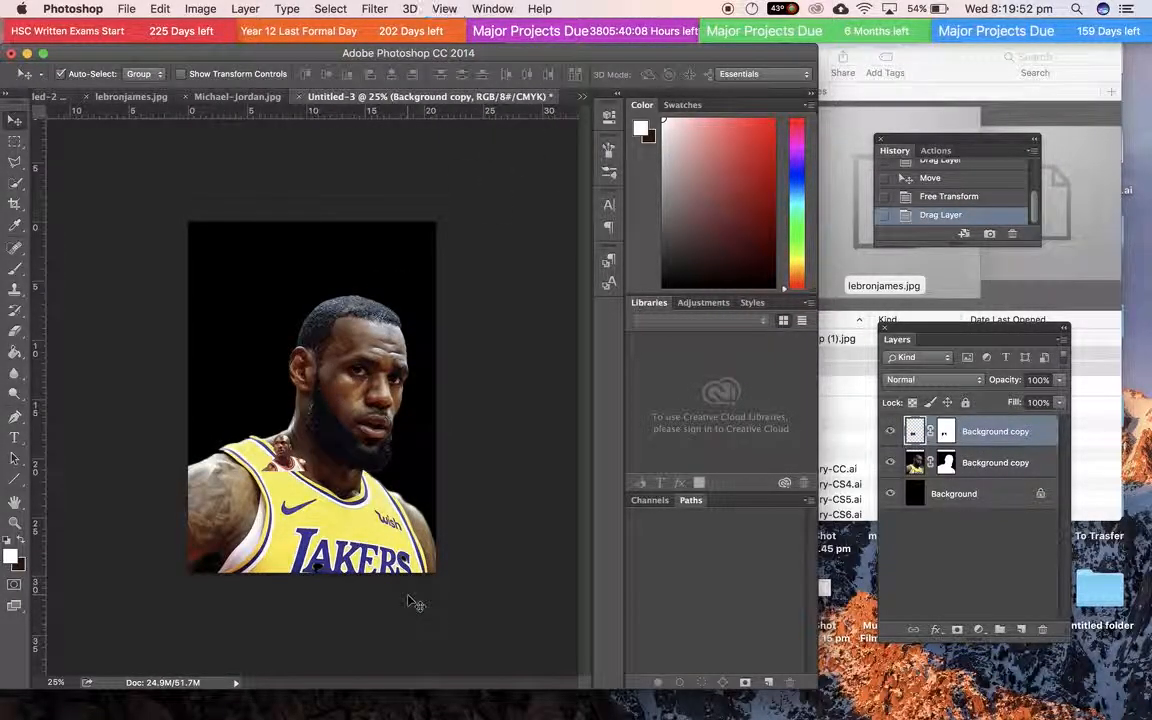
Step: Enlarge the Jordan cut-out to about 681% and place it in the page's lower left, overlapping LeBron
{"action": "key", "text": "super+t"}
{"action": "left_click_drag", "start_coordinate": [313, 432], "coordinate": [567, 151]}
{"action": "left_click_drag", "start_coordinate": [378, 455], "coordinate": [143, 592]}
{"action": "left_click_drag", "start_coordinate": [404, 323], "coordinate": [466, 264]}
{"action": "left_click_drag", "start_coordinate": [232, 469], "coordinate": [353, 461]}
{"action": "left_click_drag", "start_coordinate": [169, 276], "coordinate": [194, 292]}
{"action": "left_click_drag", "start_coordinate": [390, 368], "coordinate": [250, 369]}
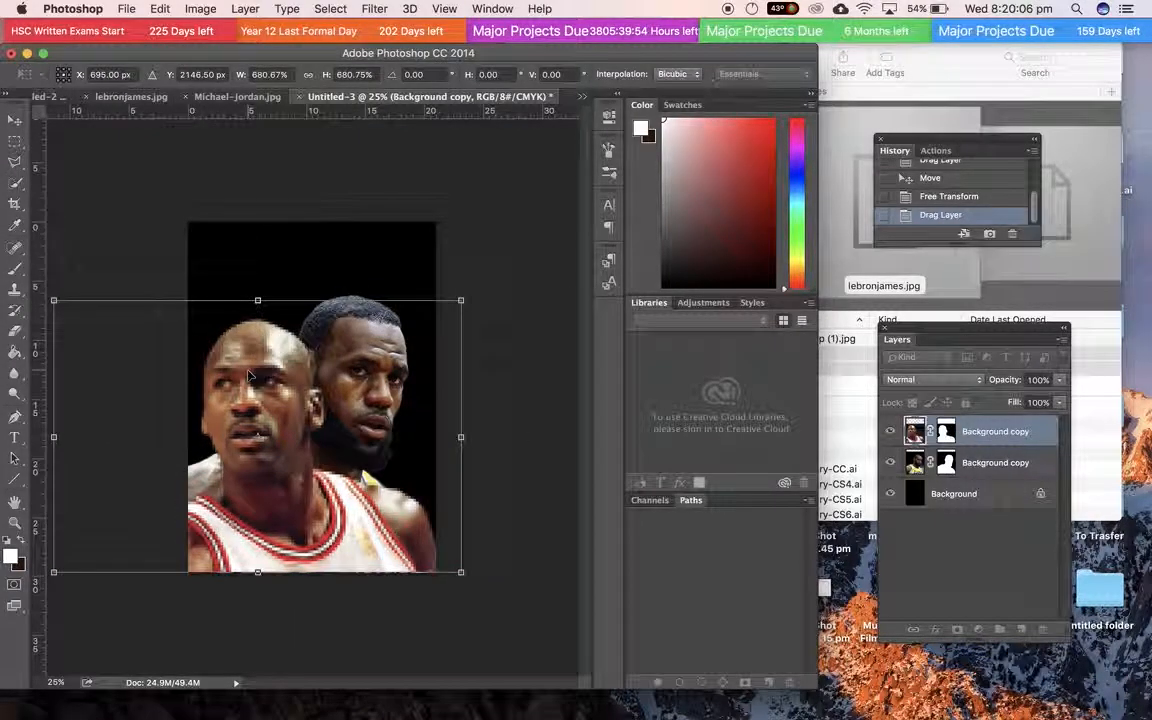
{"action": "key", "text": "Return"}
Step: Shift the Jordan cut-out slightly right and lower the LeBron cut-out so both heads sit at about equal height
{"action": "left_click", "coordinate": [981, 432]}
{"action": "mouse_move", "coordinate": [370, 378]}
{"action": "left_mouse_down"}
{"action": "mouse_move", "coordinate": [382, 342]}
{"action": "mouse_move", "coordinate": [368, 390]}
{"action": "left_mouse_up"}
{"action": "left_click", "coordinate": [995, 463]}
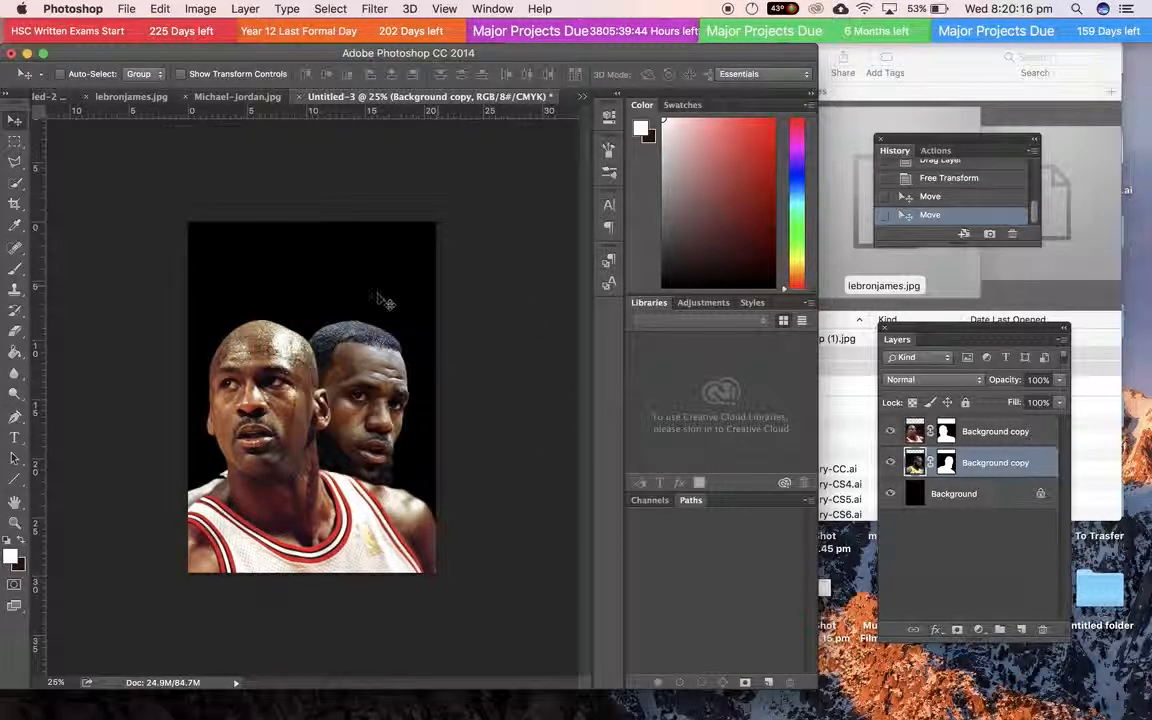
Step: Check the blend mode of the Jordan layer, Layer 1 copy, in the finished GOAT poster Untitled-2
{"action": "left_click", "coordinate": [50, 96]}
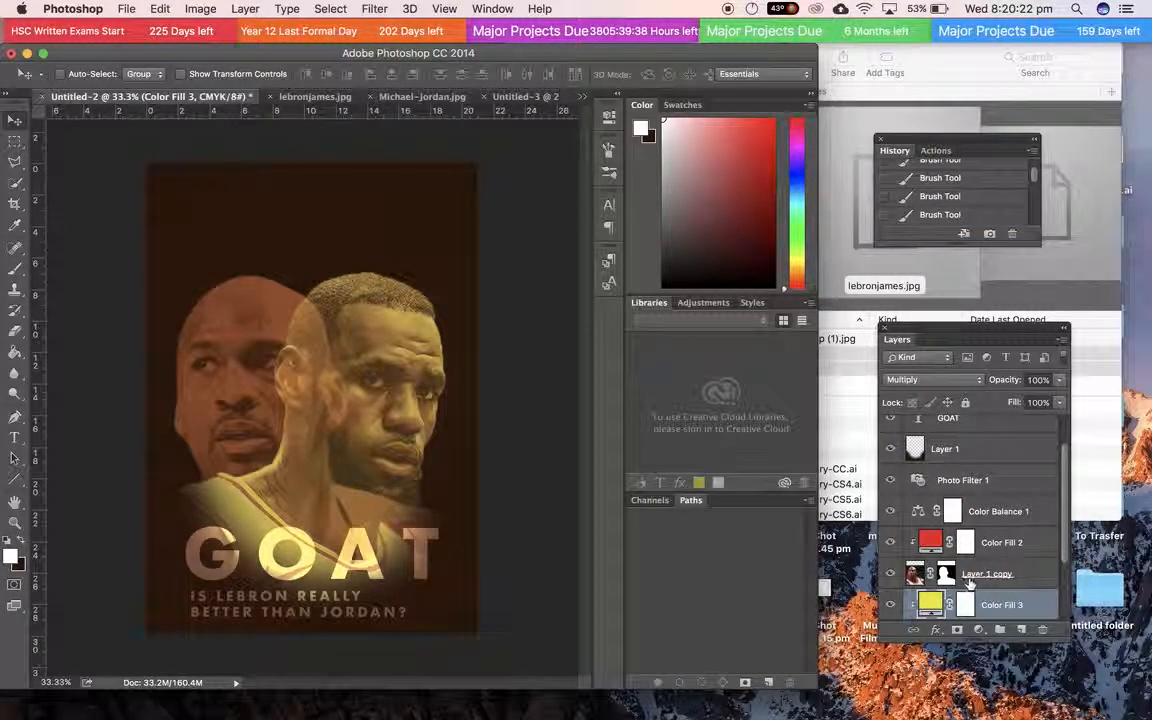
{"action": "scroll", "coordinate": [978, 583], "scroll_direction": "down", "scroll_amount": 1}
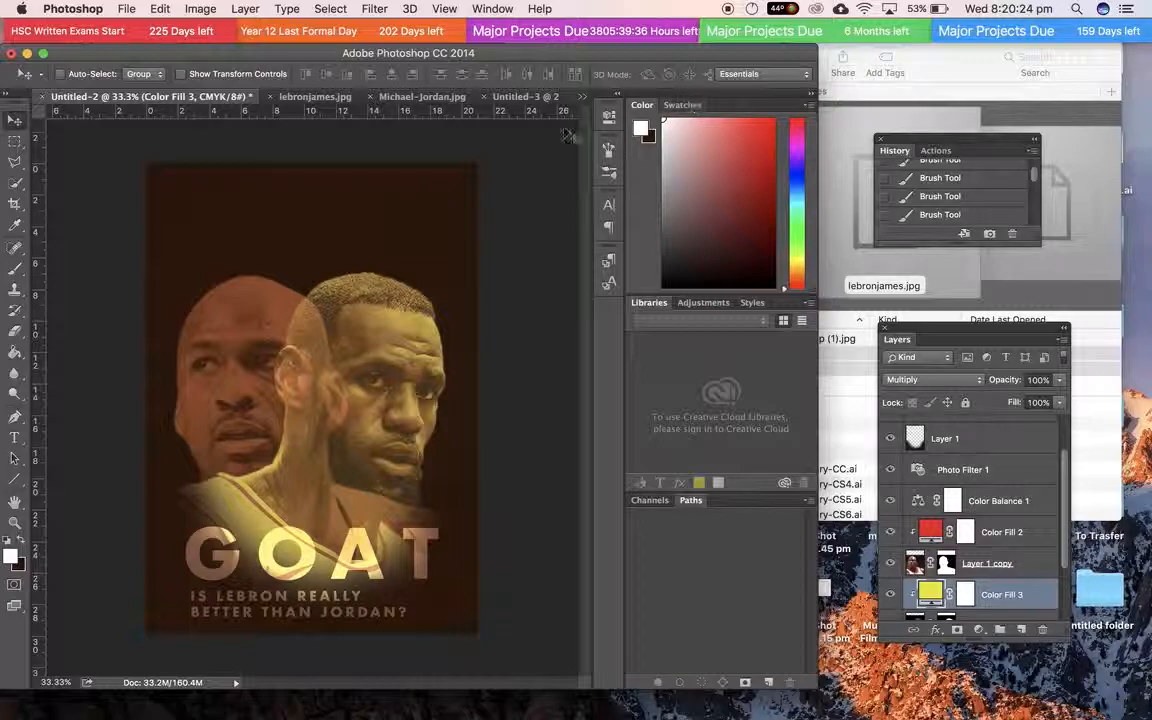
{"action": "left_click", "coordinate": [516, 98]}
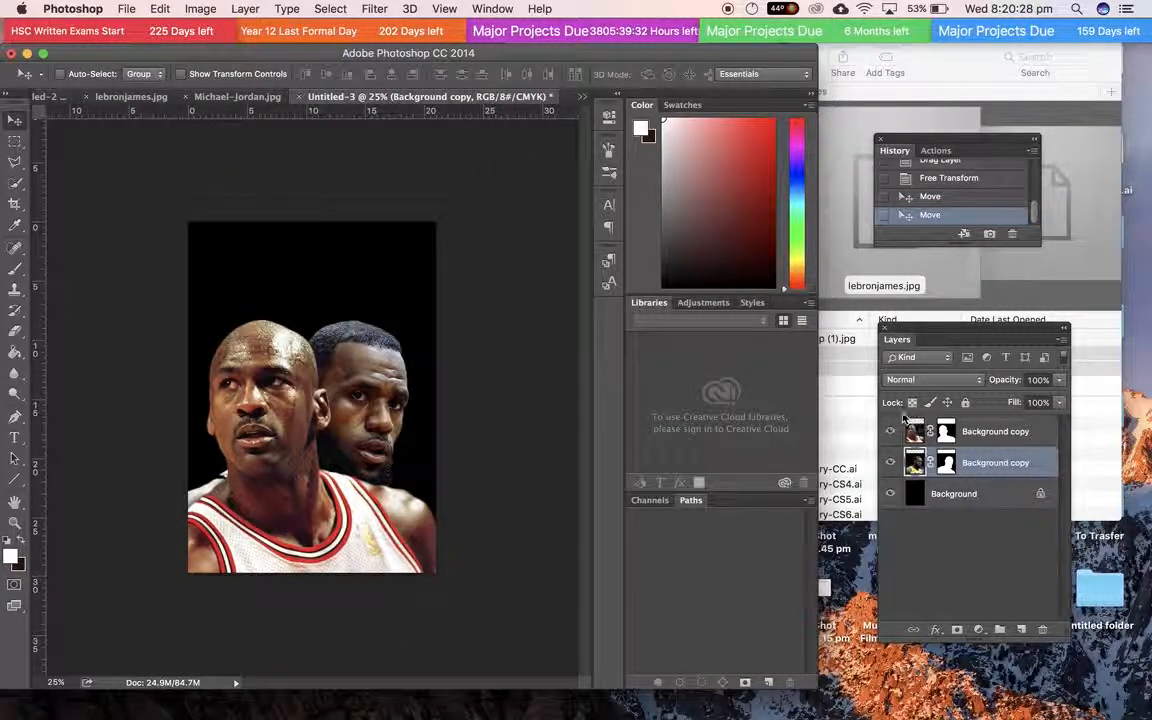
{"action": "left_click", "coordinate": [54, 96]}
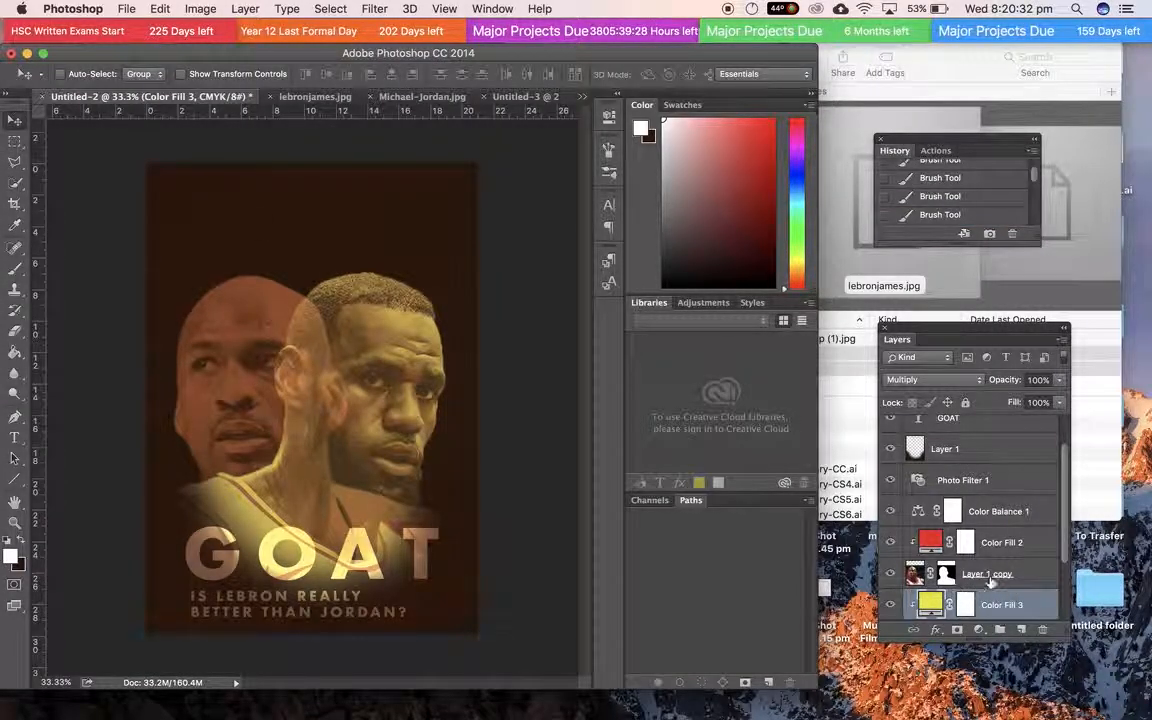
{"action": "left_click", "coordinate": [1038, 576]}
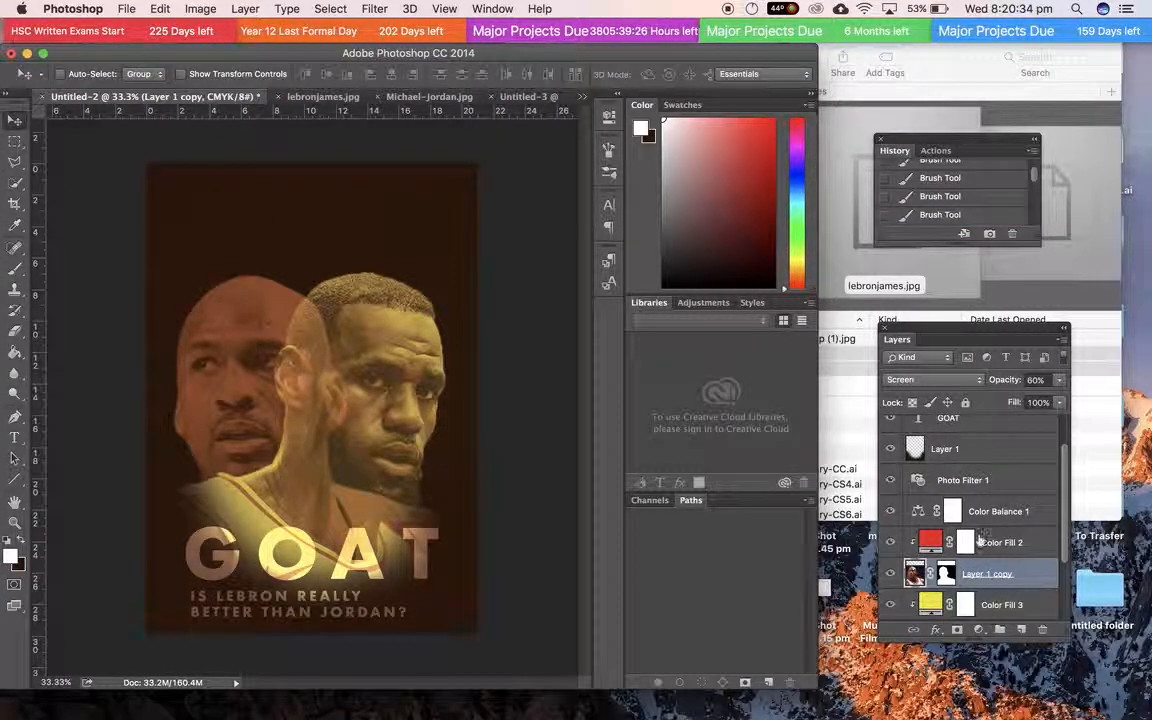
{"action": "left_click", "coordinate": [948, 380]}
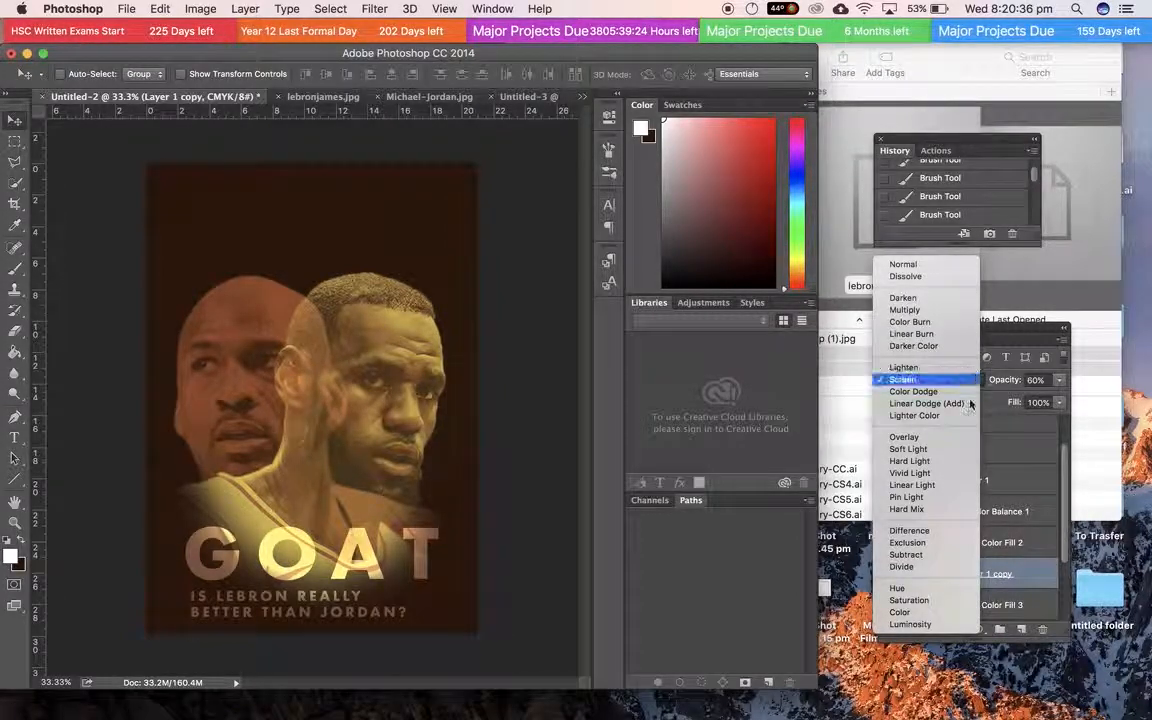
{"action": "left_click", "coordinate": [965, 385]}
Step: Set the Jordan layer's blend mode to Screen in Untitled-3 and select the LeBron layer
{"action": "left_click", "coordinate": [524, 97]}
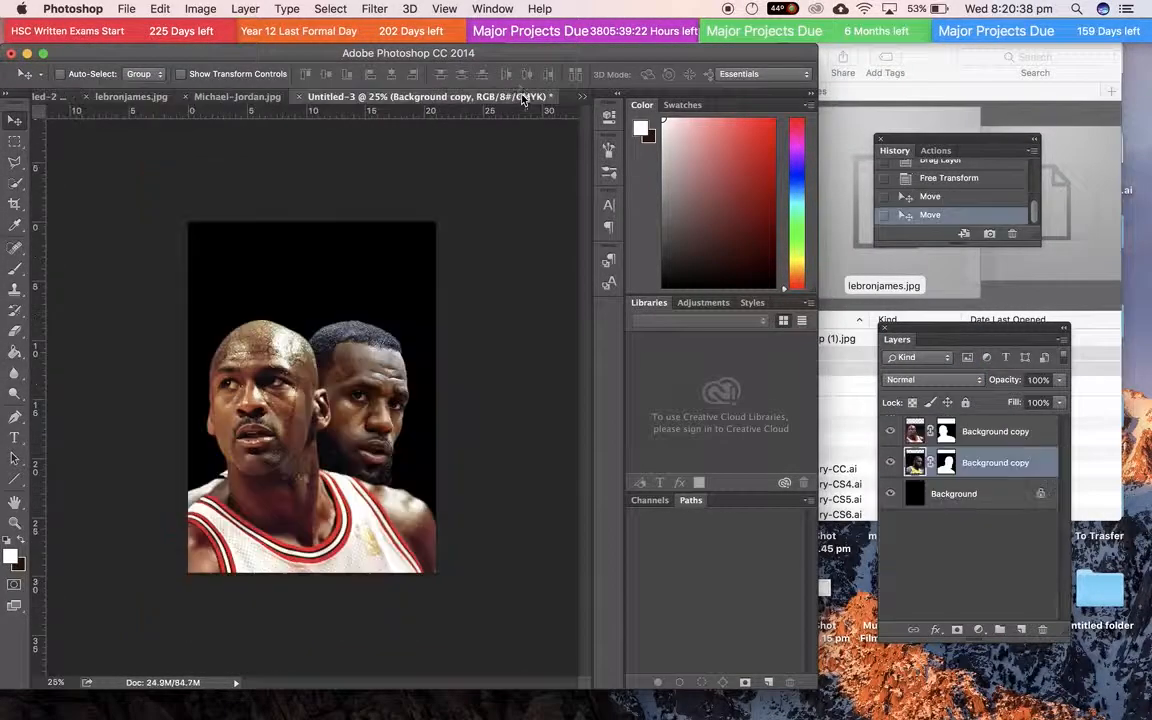
{"action": "left_click", "coordinate": [990, 433]}
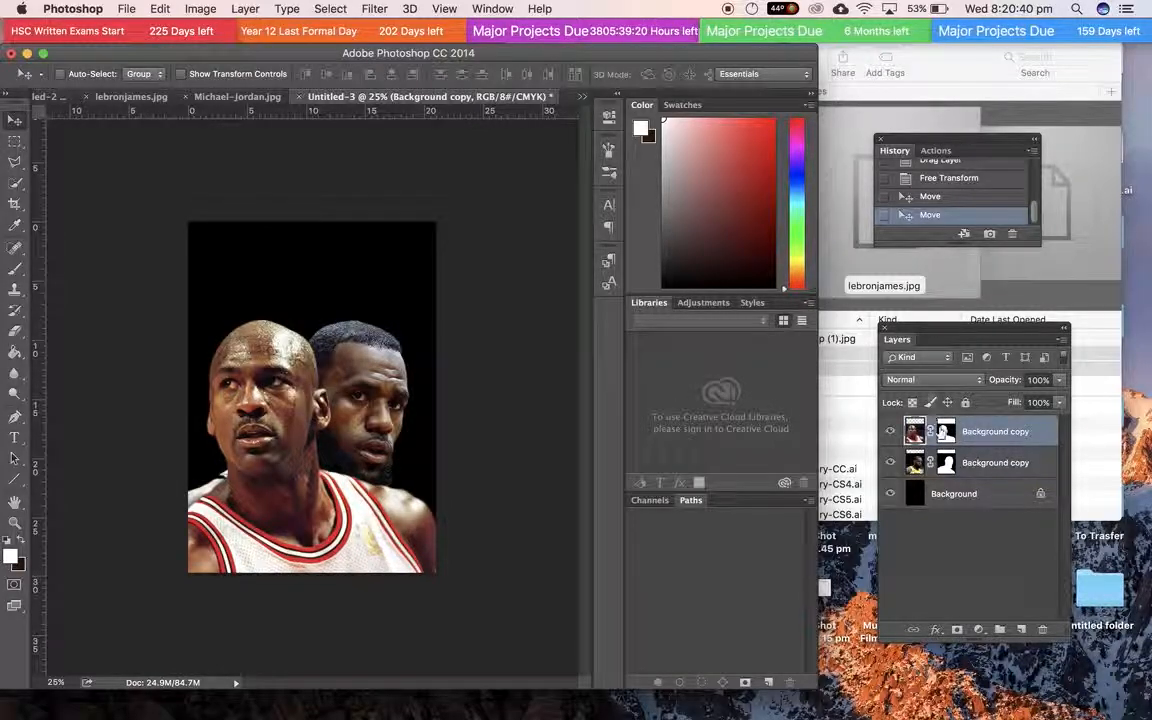
{"action": "left_click", "coordinate": [935, 380]}
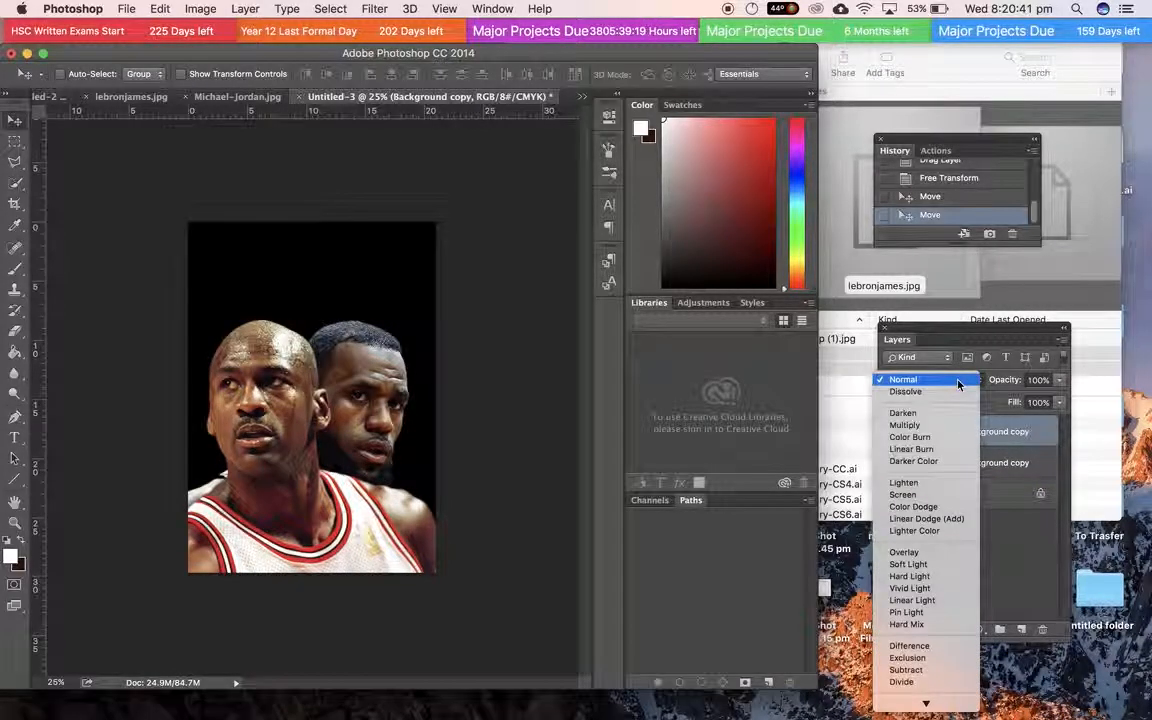
{"action": "left_click", "coordinate": [965, 494]}
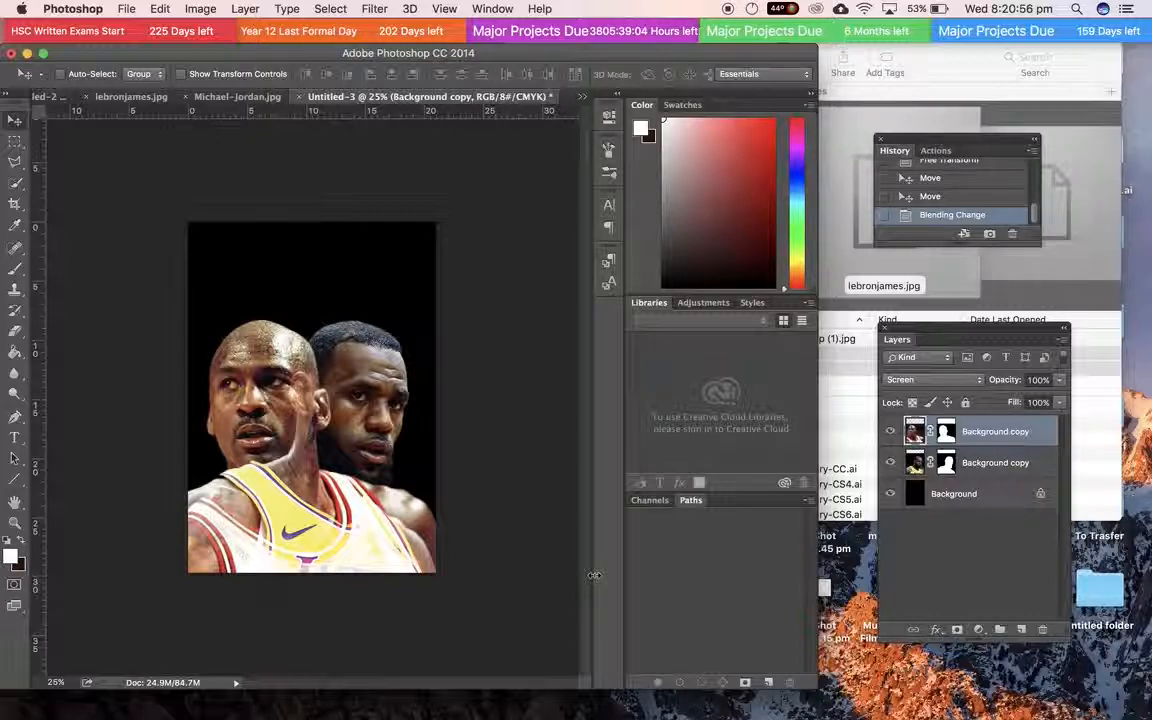
{"action": "left_click", "coordinate": [990, 465]}
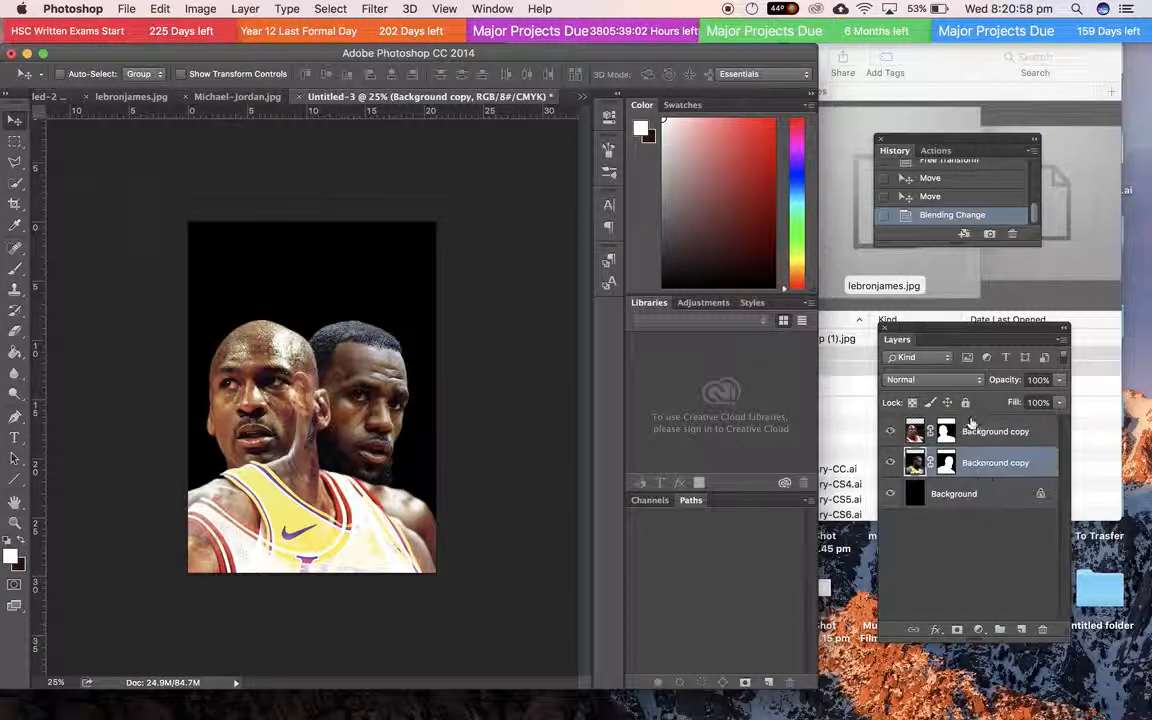
Step: Add a red (d70000) solid colour fill layer directly above the Jordan cut-out
{"action": "left_click", "coordinate": [979, 434]}
{"action": "left_click", "coordinate": [978, 630]}
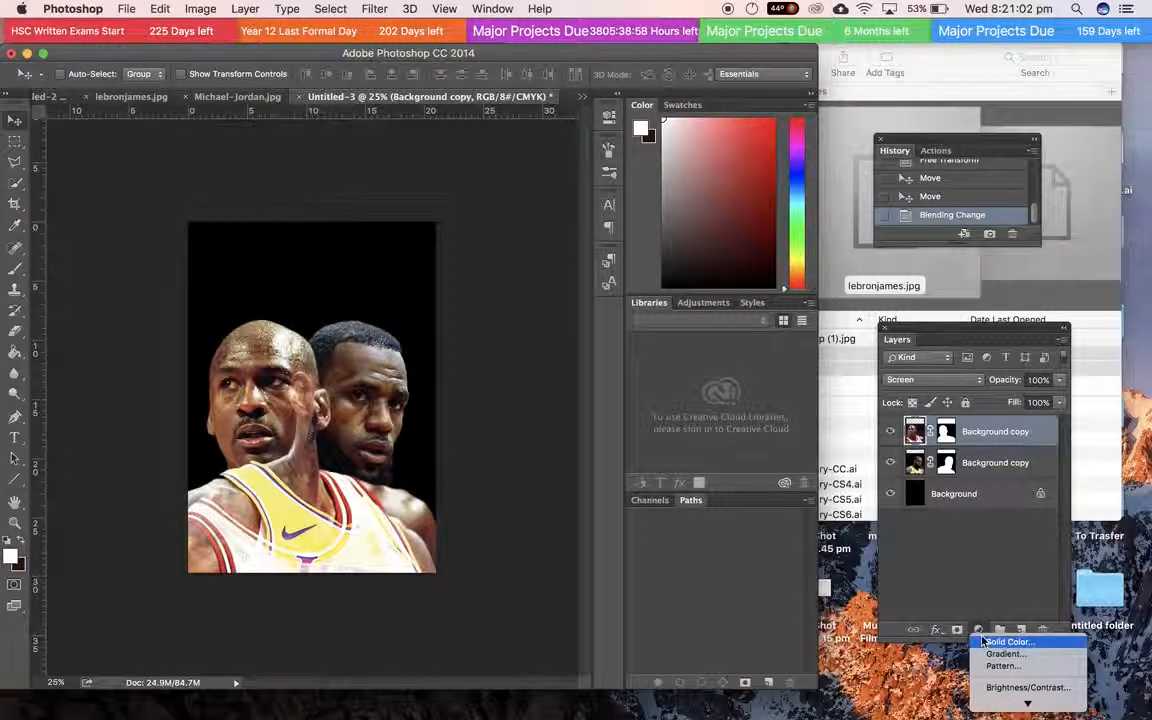
{"action": "left_click", "coordinate": [984, 641]}
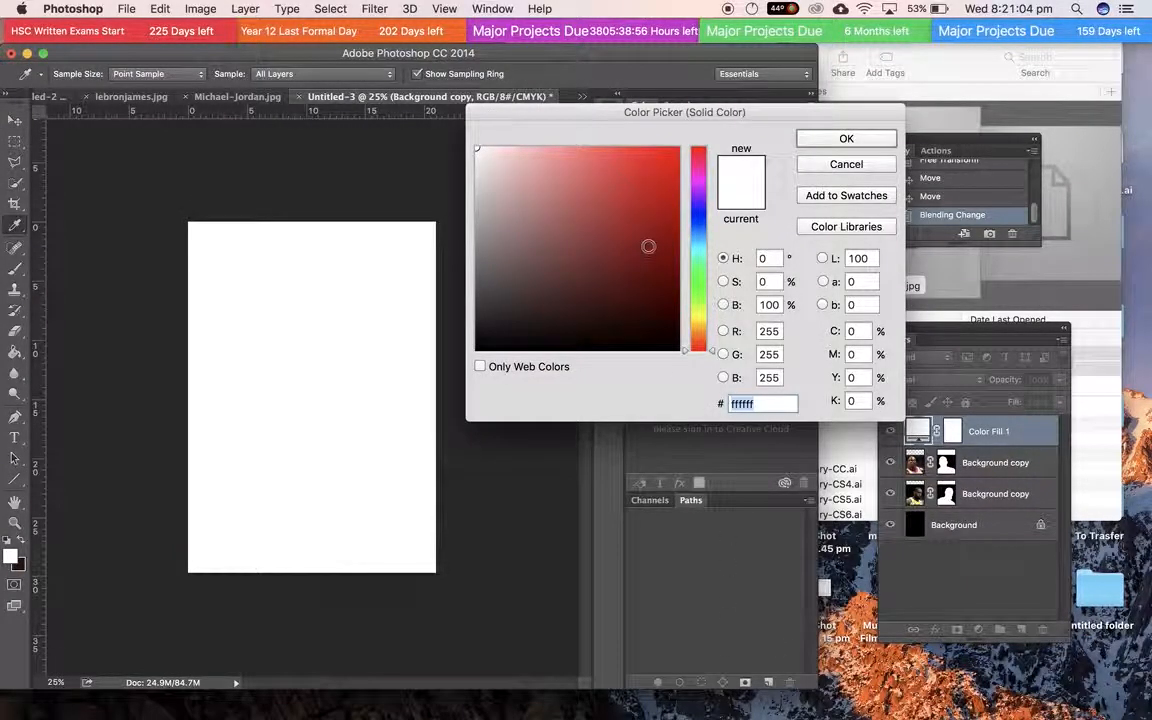
{"action": "left_click_drag", "start_coordinate": [673, 171], "coordinate": [689, 123]}
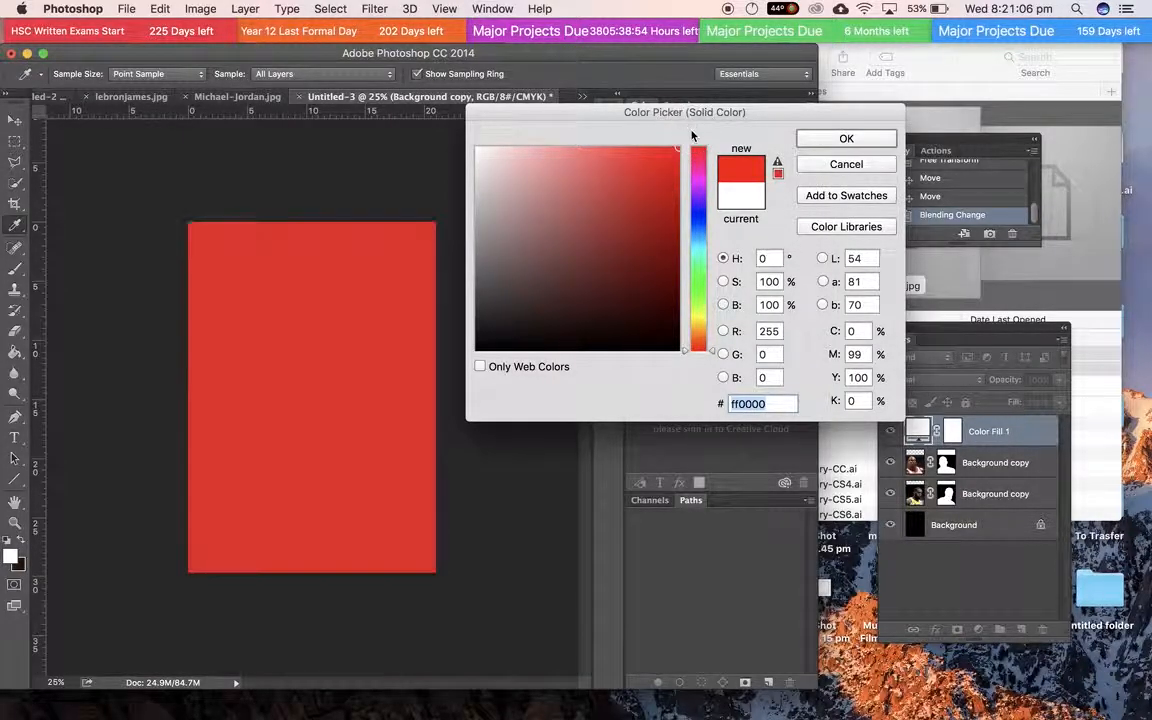
{"action": "left_click_drag", "start_coordinate": [666, 189], "coordinate": [685, 182]}
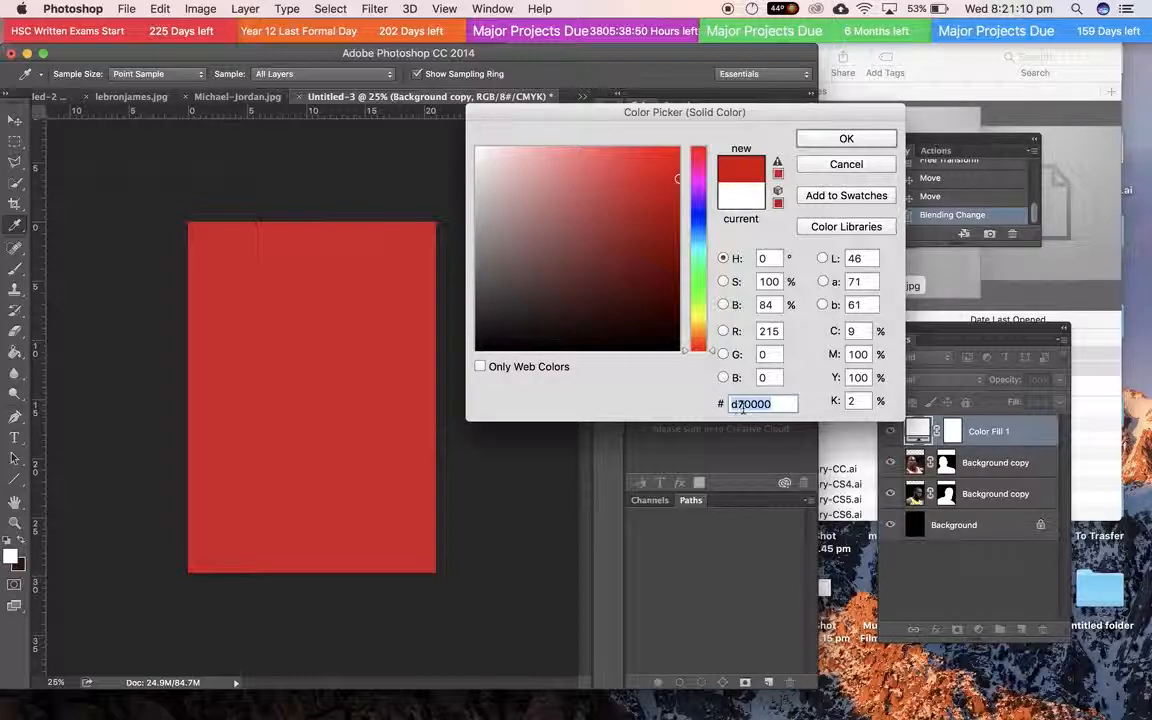
{"action": "left_click", "coordinate": [835, 140]}
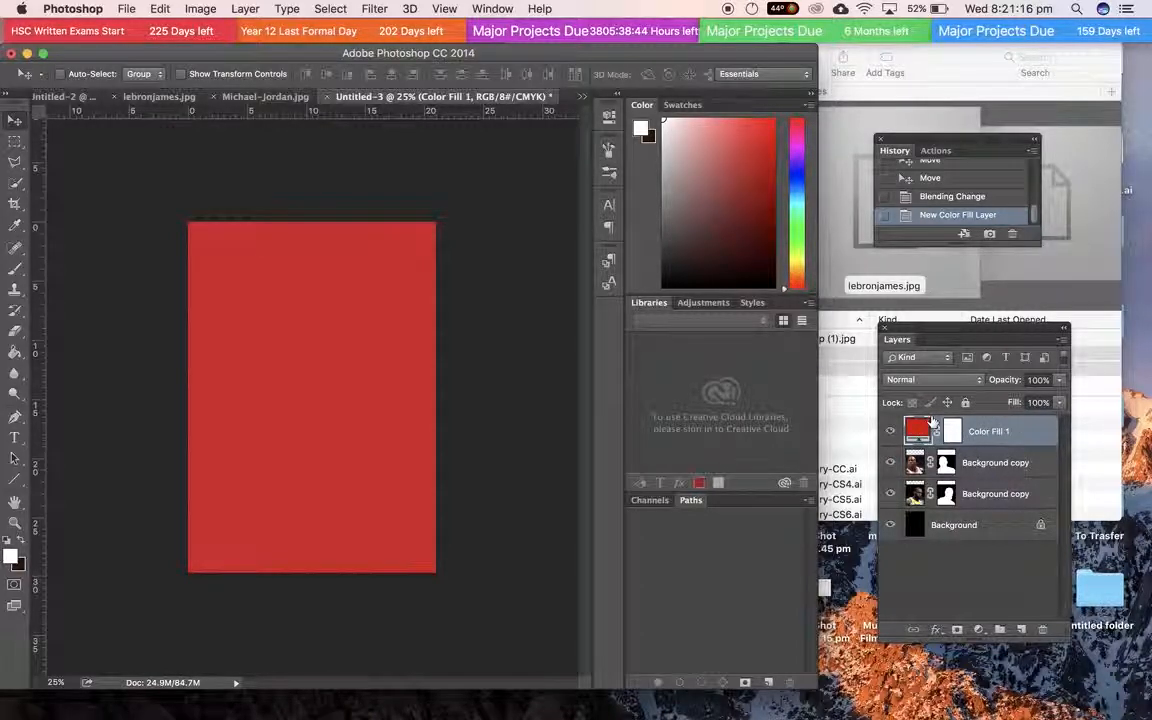
Step: Set the red fill layer's blend mode to Multiply and clip it to the Jordan layer
{"action": "left_click", "coordinate": [968, 380]}
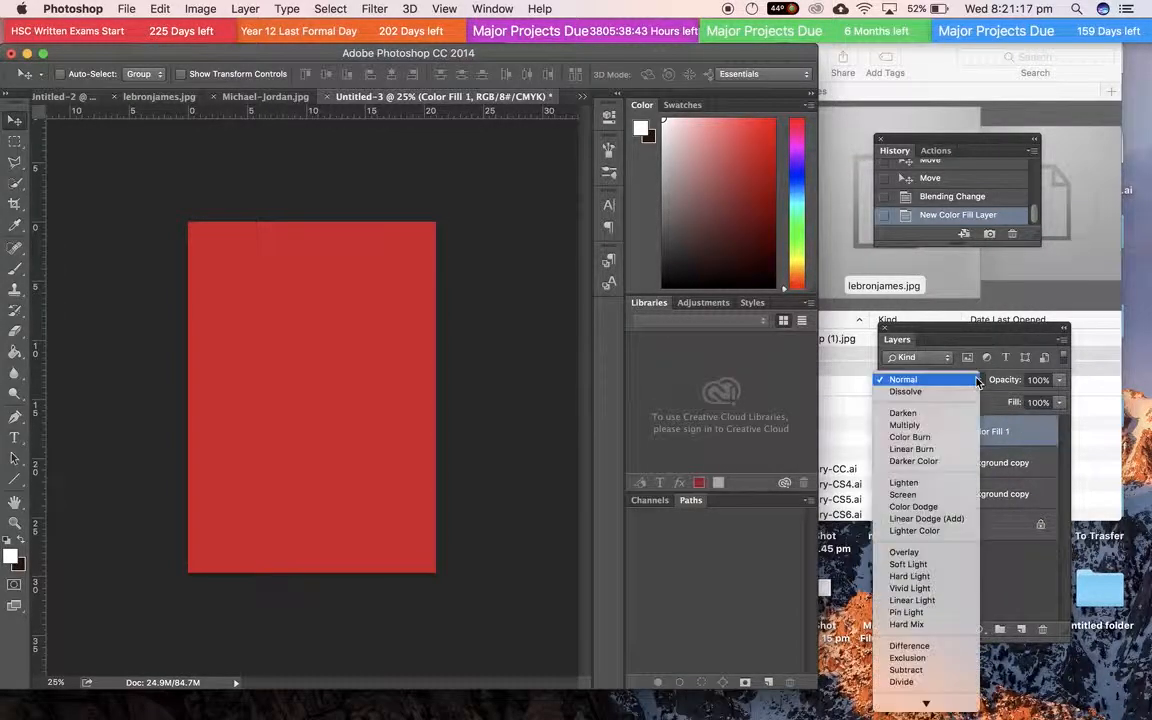
{"action": "left_click", "coordinate": [940, 425]}
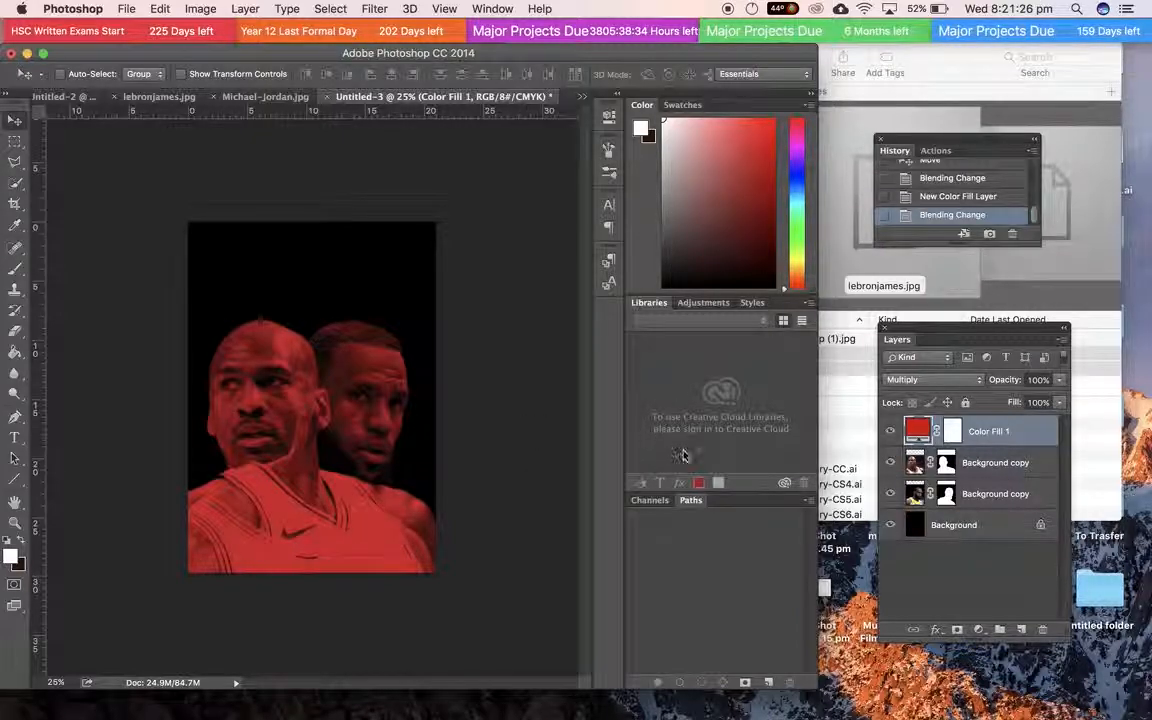
{"action": "right_click", "coordinate": [1029, 439]}
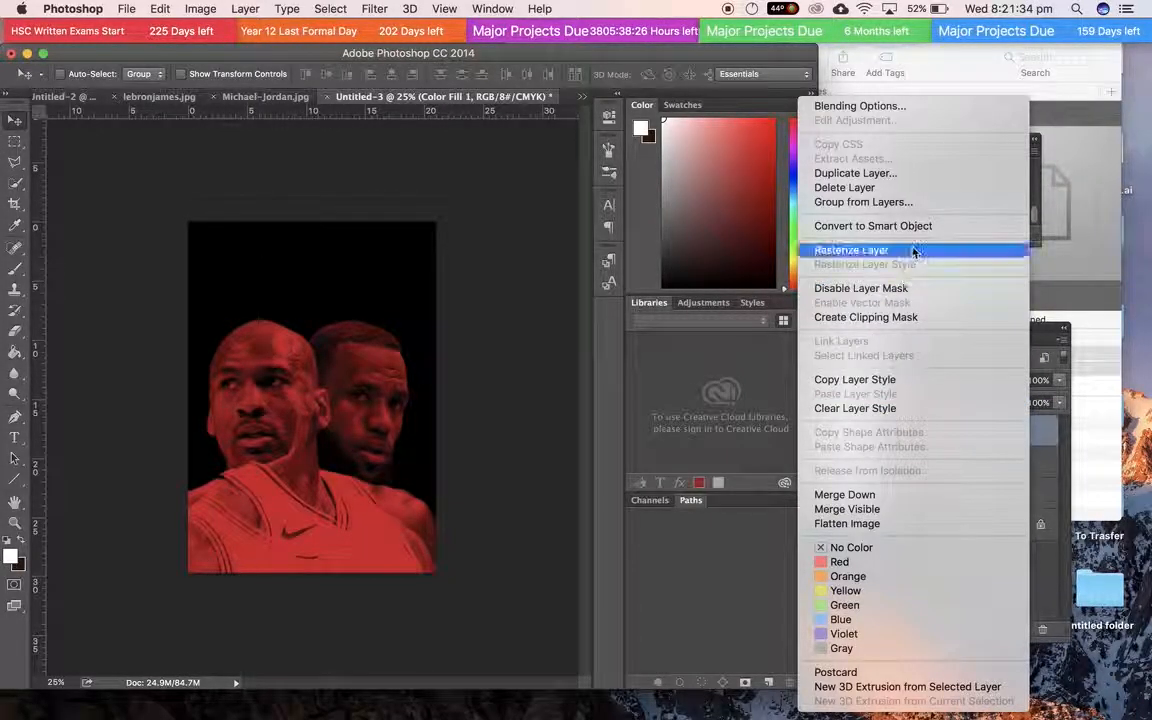
{"action": "left_click", "coordinate": [905, 317]}
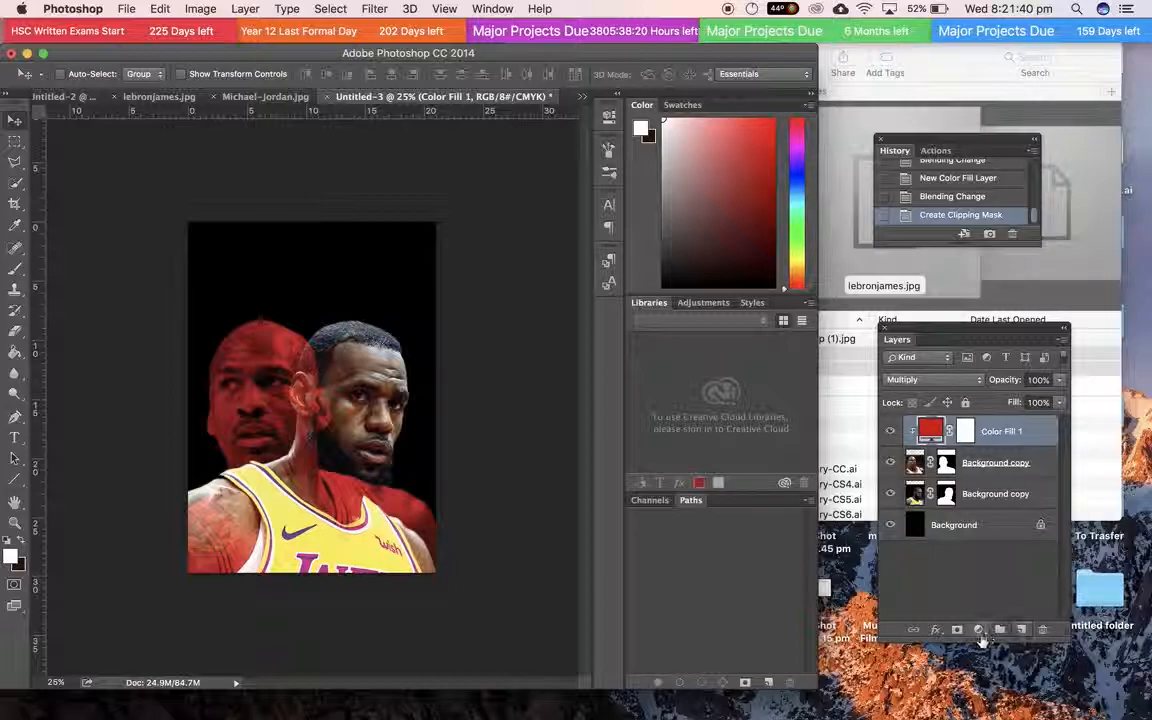
Step: Add a yellow (ffcc00) solid colour fill layer directly above the LeBron cut-out and set its blend mode to Multiply
{"action": "left_click", "coordinate": [979, 630]}
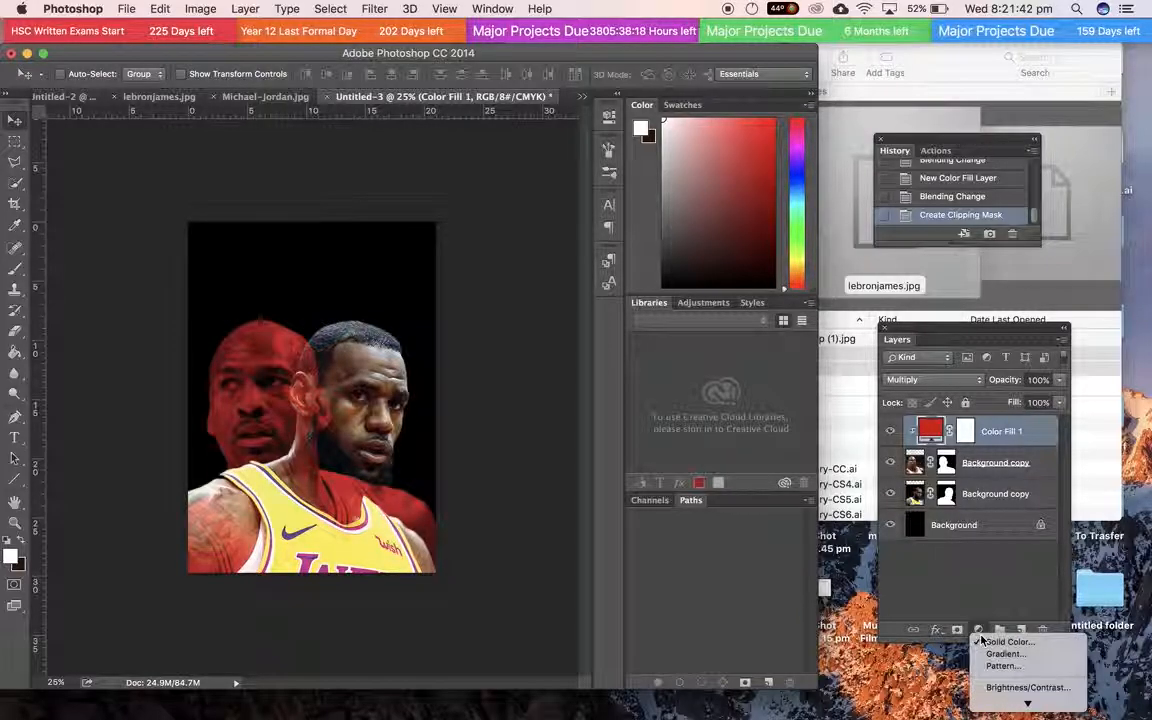
{"action": "left_click", "coordinate": [882, 572]}
{"action": "left_click", "coordinate": [913, 493]}
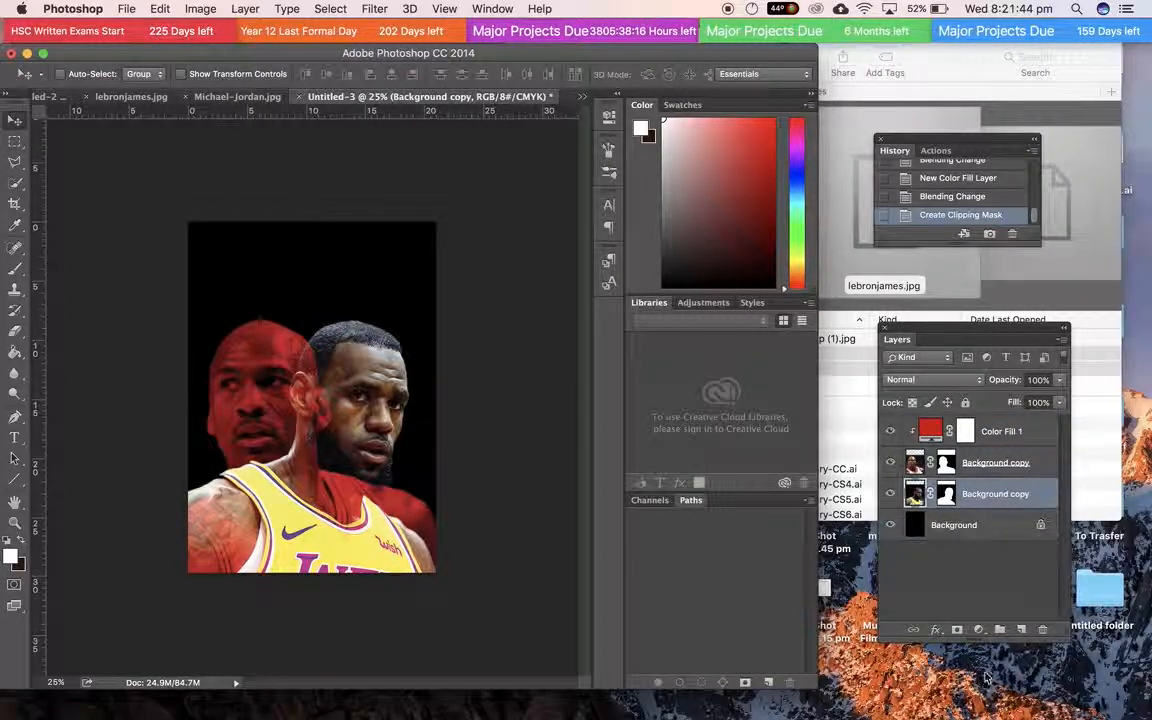
{"action": "left_click", "coordinate": [981, 631]}
{"action": "left_click", "coordinate": [1003, 642]}
{"action": "left_click", "coordinate": [692, 315]}
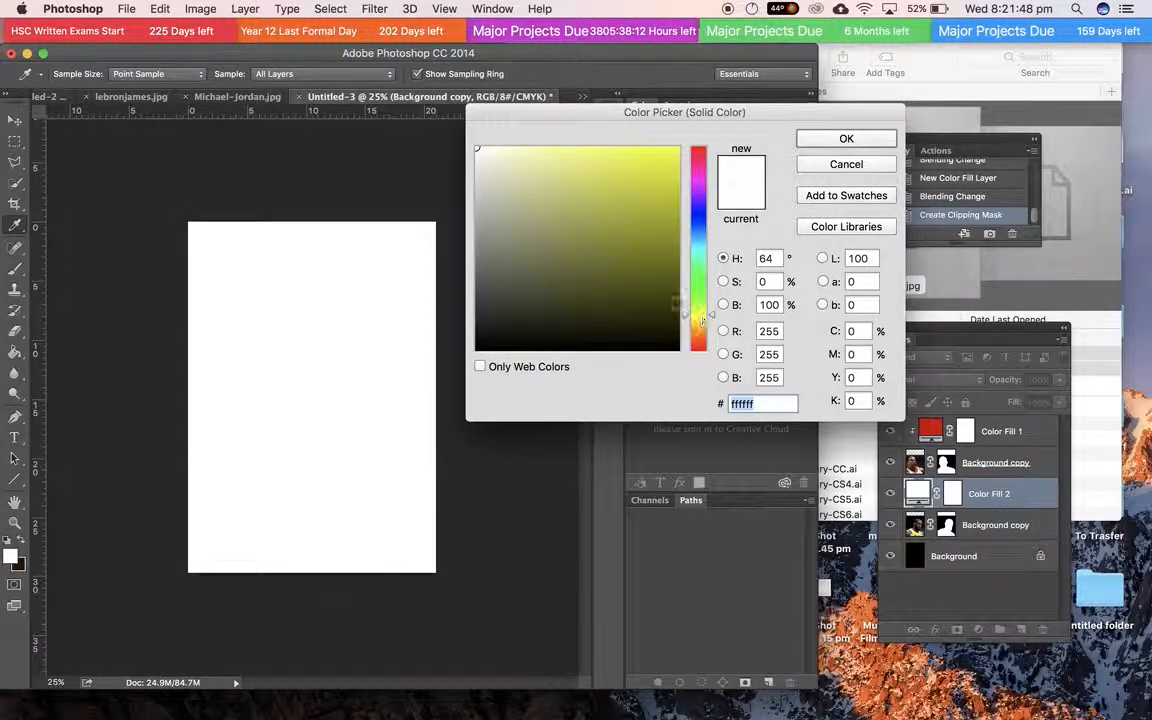
{"action": "left_click", "coordinate": [678, 148]}
{"action": "mouse_move", "coordinate": [698, 316]}
{"action": "left_mouse_down"}
{"action": "mouse_move", "coordinate": [730, 334]}
{"action": "mouse_move", "coordinate": [712, 325]}
{"action": "left_mouse_up"}
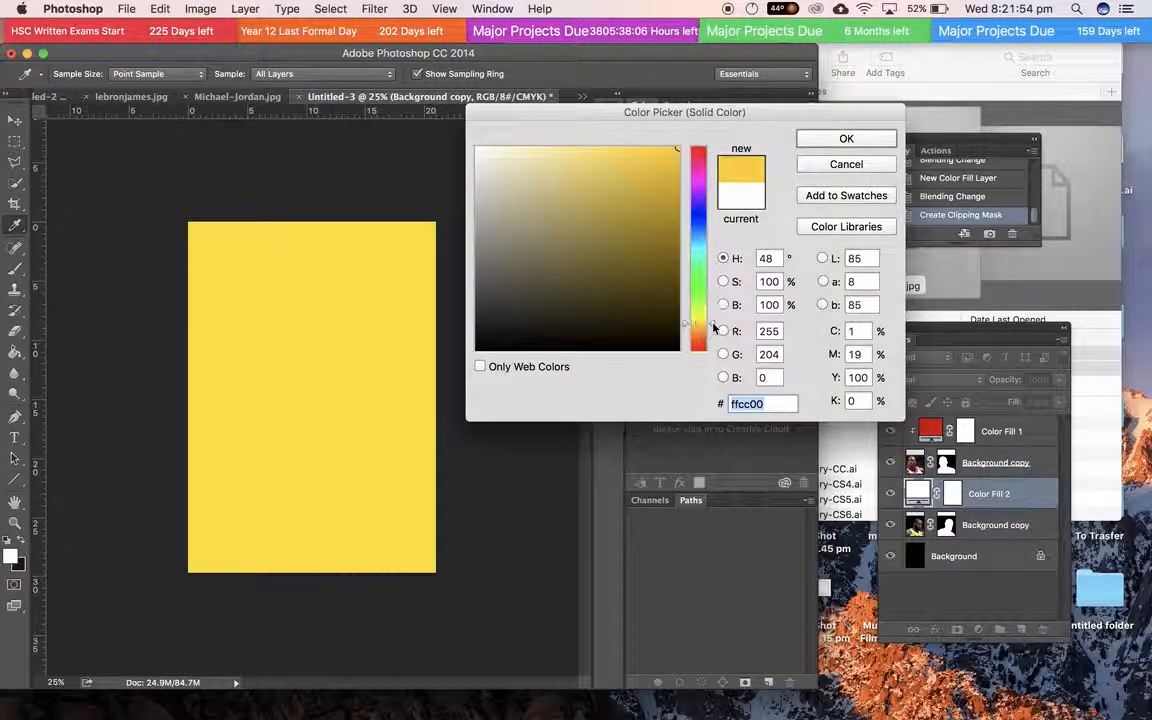
{"action": "left_click", "coordinate": [846, 139]}
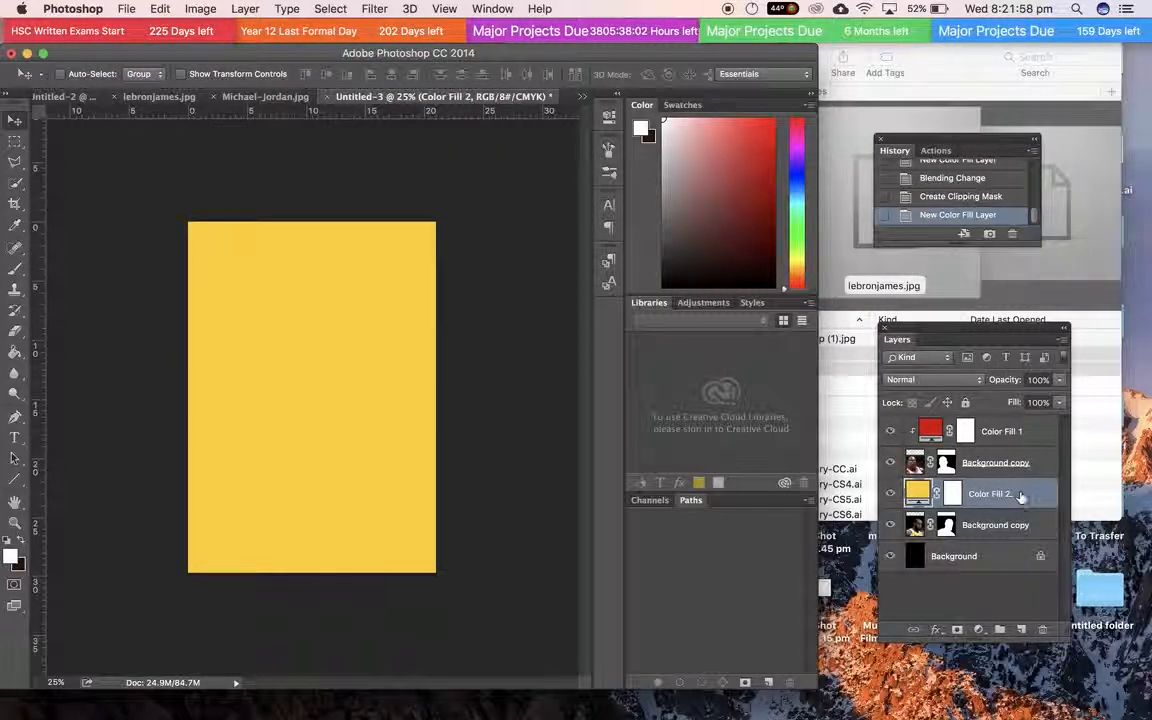
{"action": "left_click", "coordinate": [938, 379]}
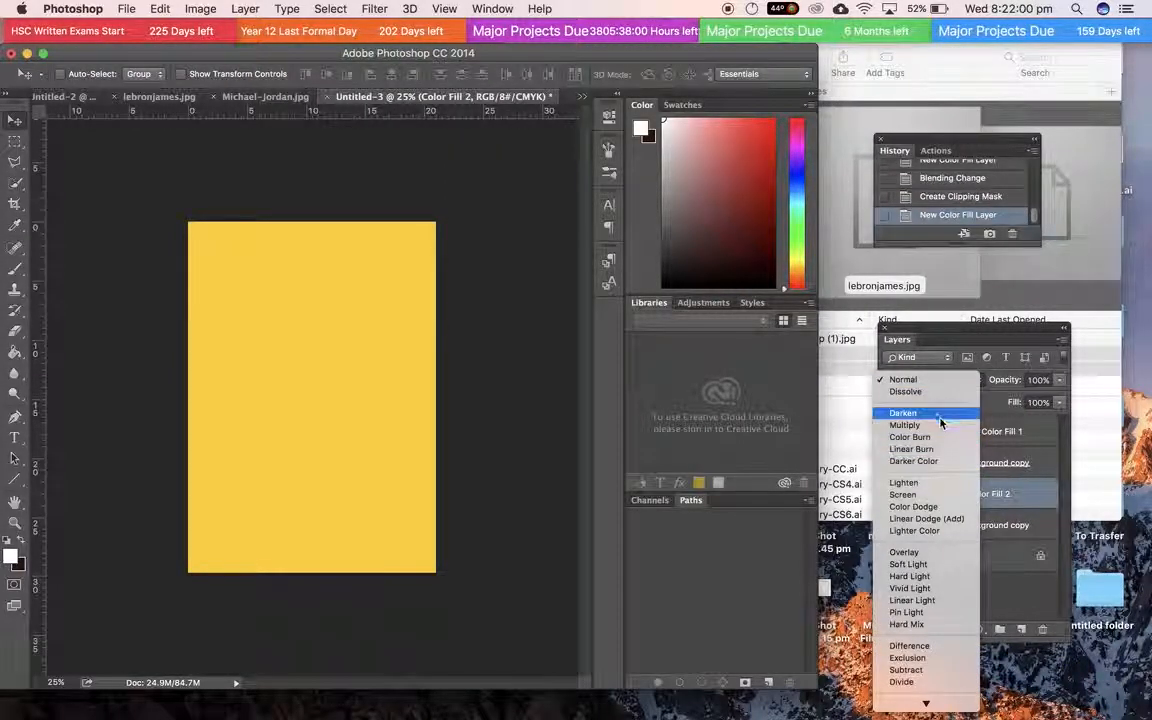
{"action": "left_click", "coordinate": [941, 425]}
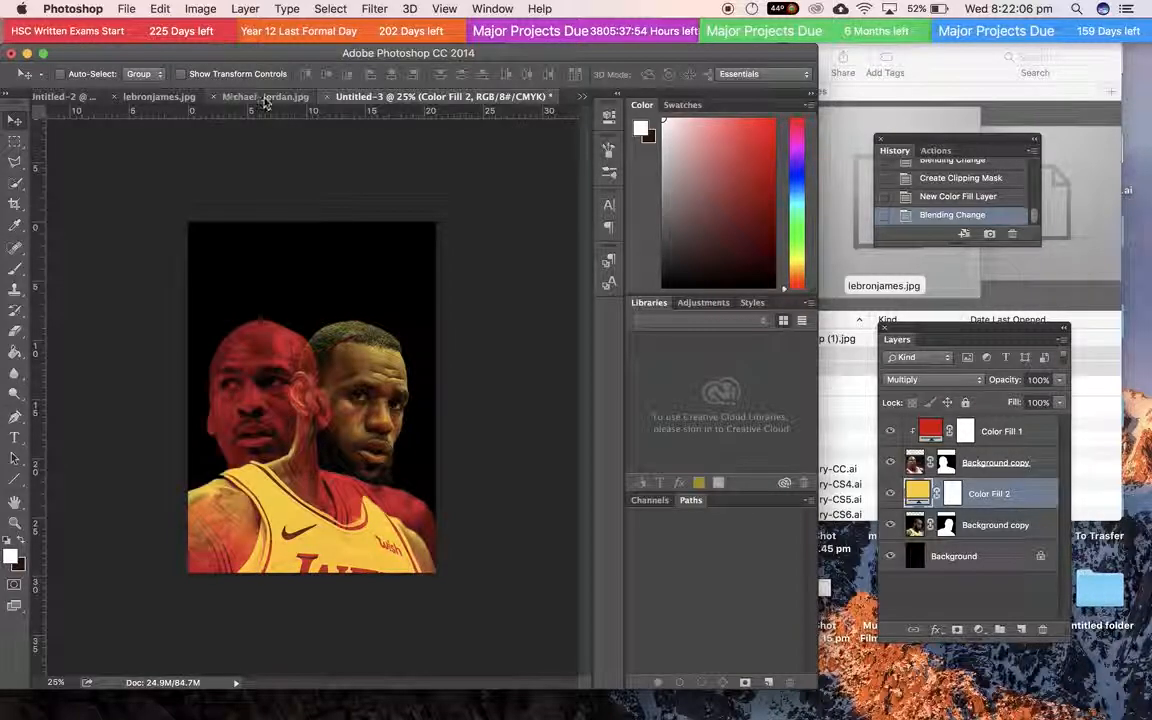
Step: Examine the layers of the finished poster Untitled-2, comparing it with Gradient Fill 1 and Layer 1 hidden and shown
{"action": "left_click", "coordinate": [58, 97]}
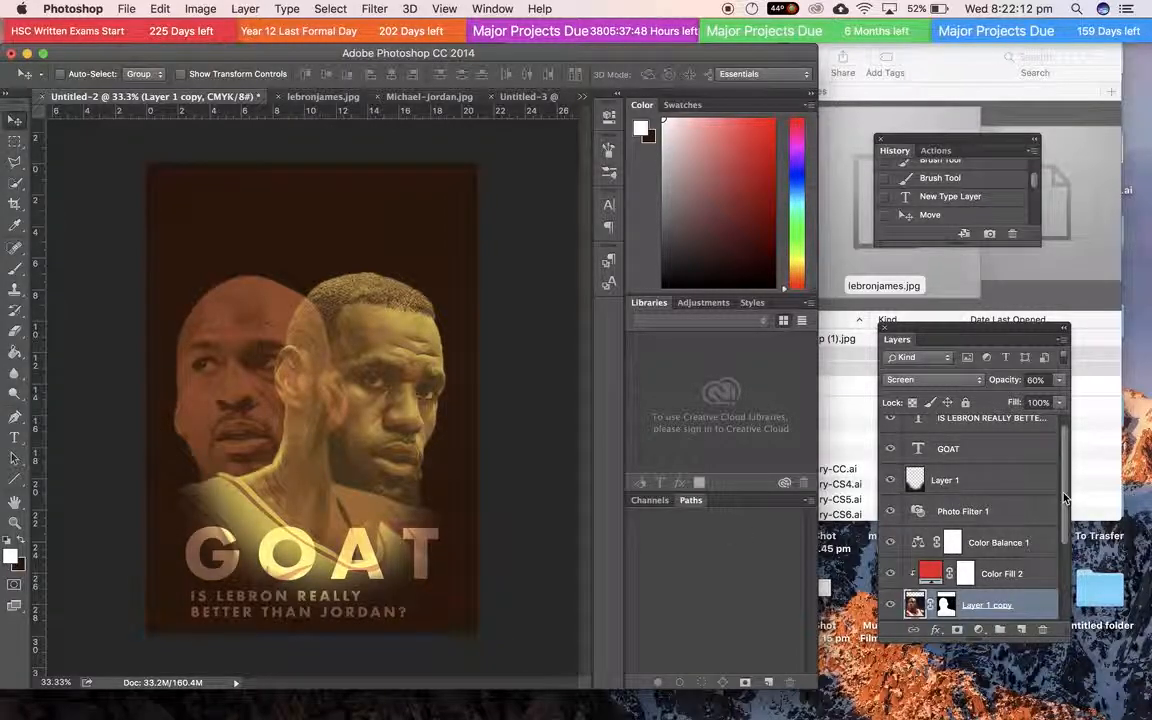
{"action": "scroll", "coordinate": [1064, 498], "scroll_direction": "up", "scroll_amount": 1}
{"action": "scroll", "coordinate": [908, 486], "scroll_direction": "down", "scroll_amount": 1}
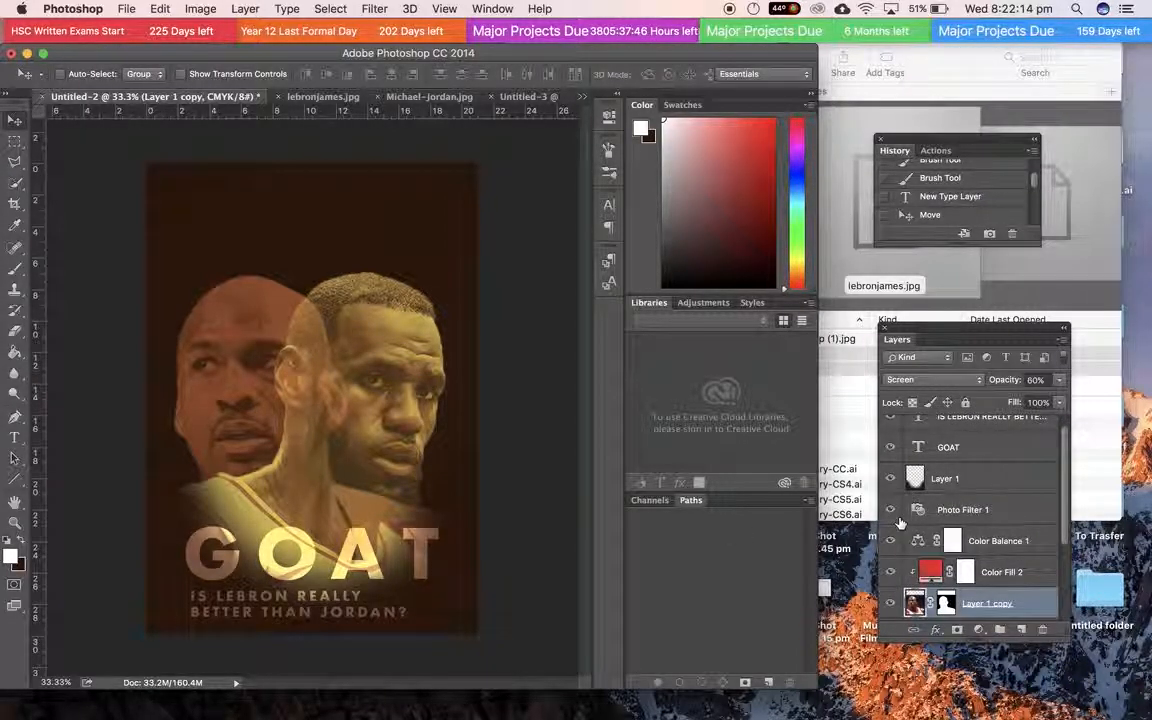
{"action": "scroll", "coordinate": [900, 522], "scroll_direction": "down", "scroll_amount": 1}
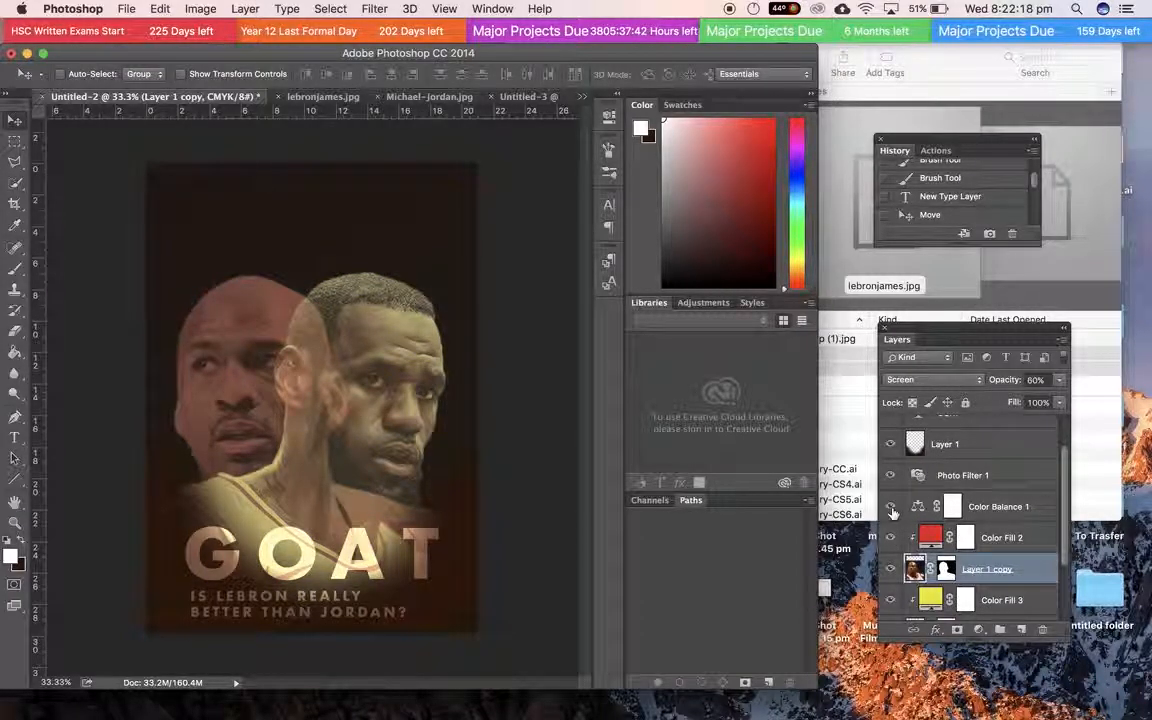
{"action": "scroll", "coordinate": [893, 512], "scroll_direction": "down", "scroll_amount": 3}
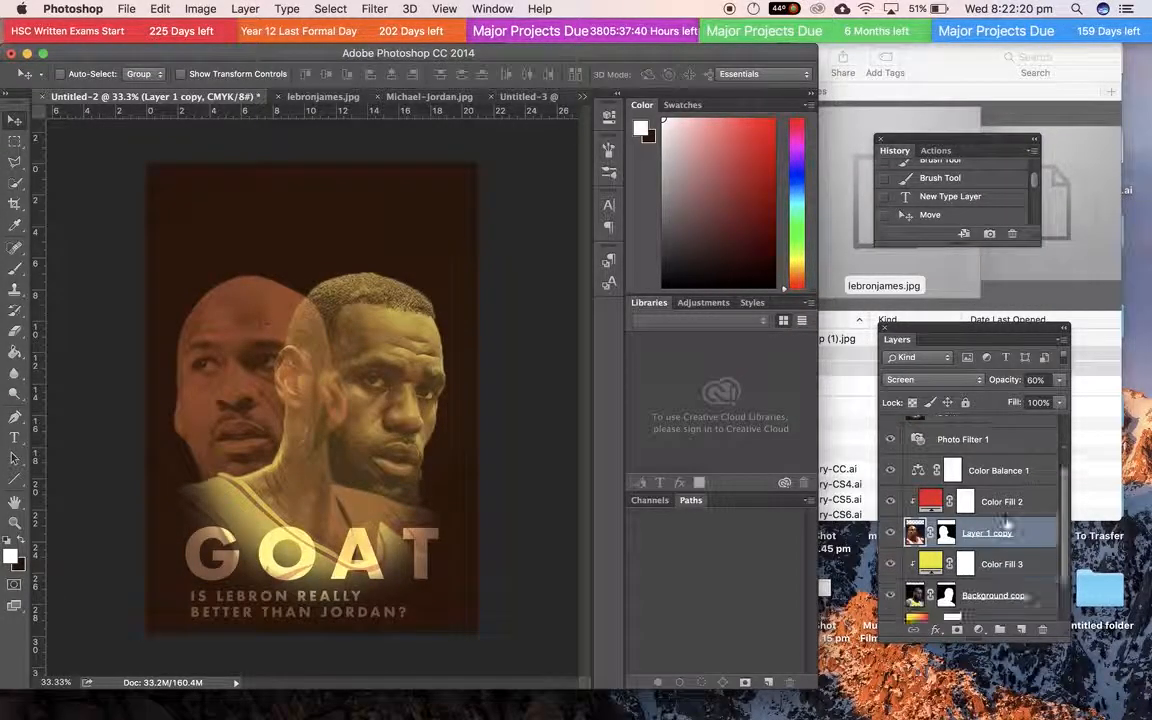
{"action": "left_click", "coordinate": [891, 574]}
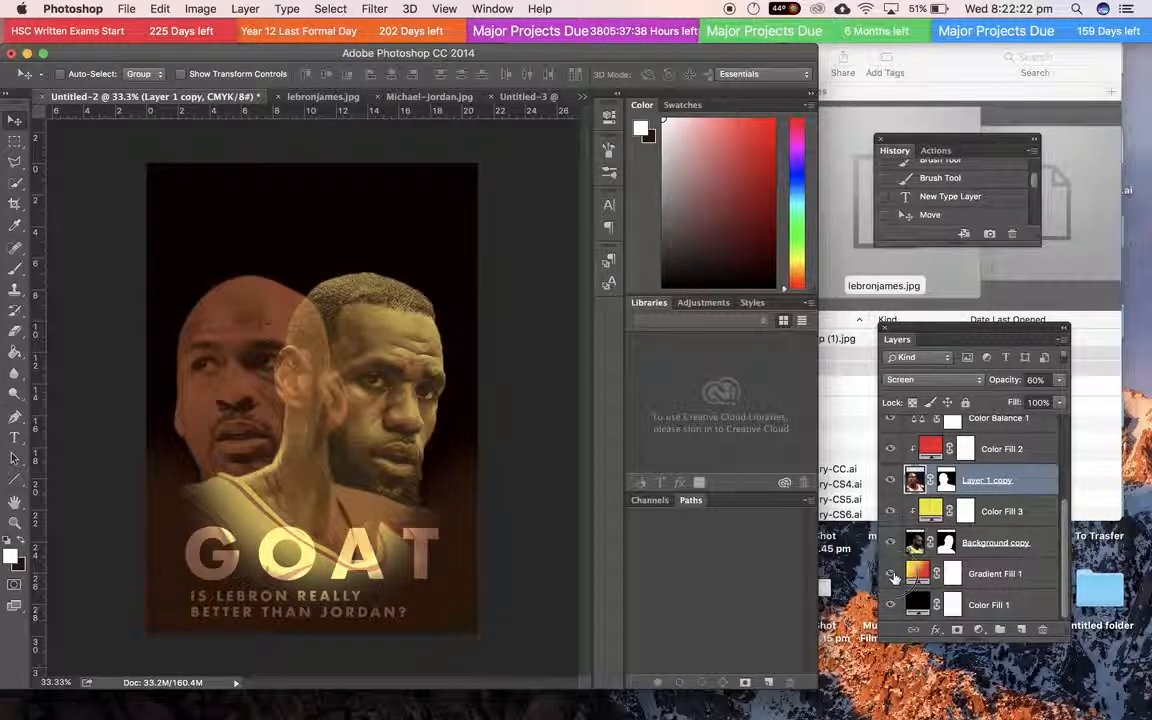
{"action": "left_click", "coordinate": [891, 574]}
{"action": "left_click", "coordinate": [891, 574]}
{"action": "left_click", "coordinate": [891, 574]}
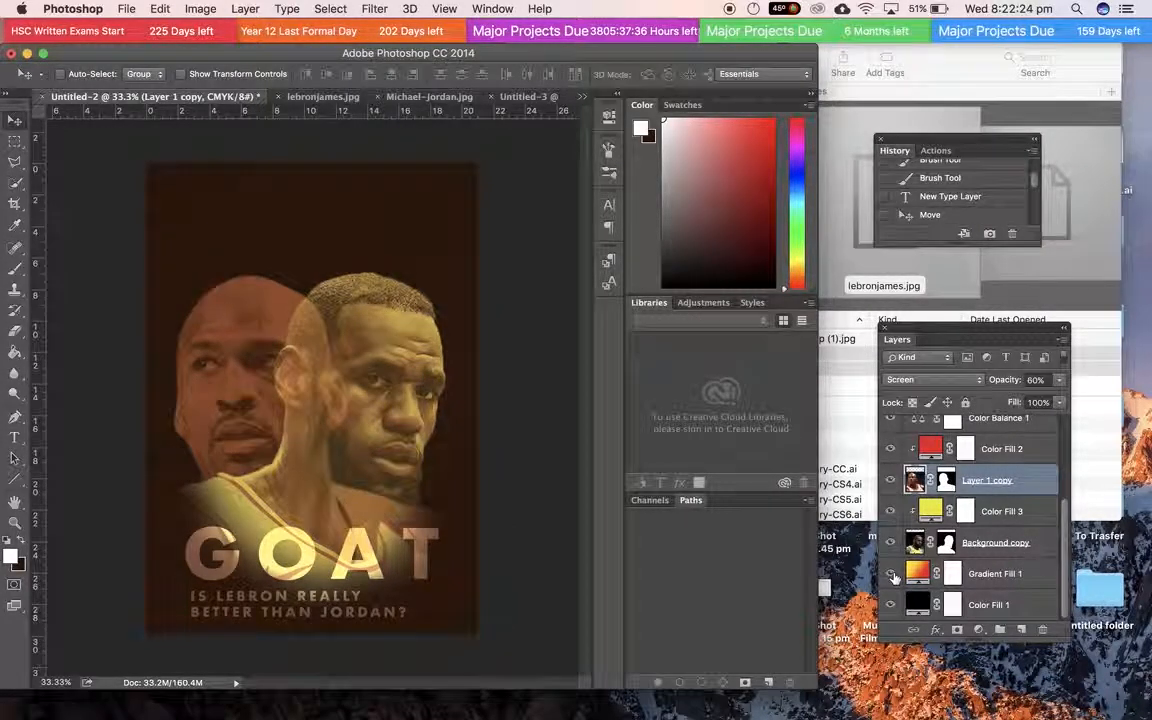
{"action": "scroll", "coordinate": [953, 533], "scroll_direction": "up", "scroll_amount": 4}
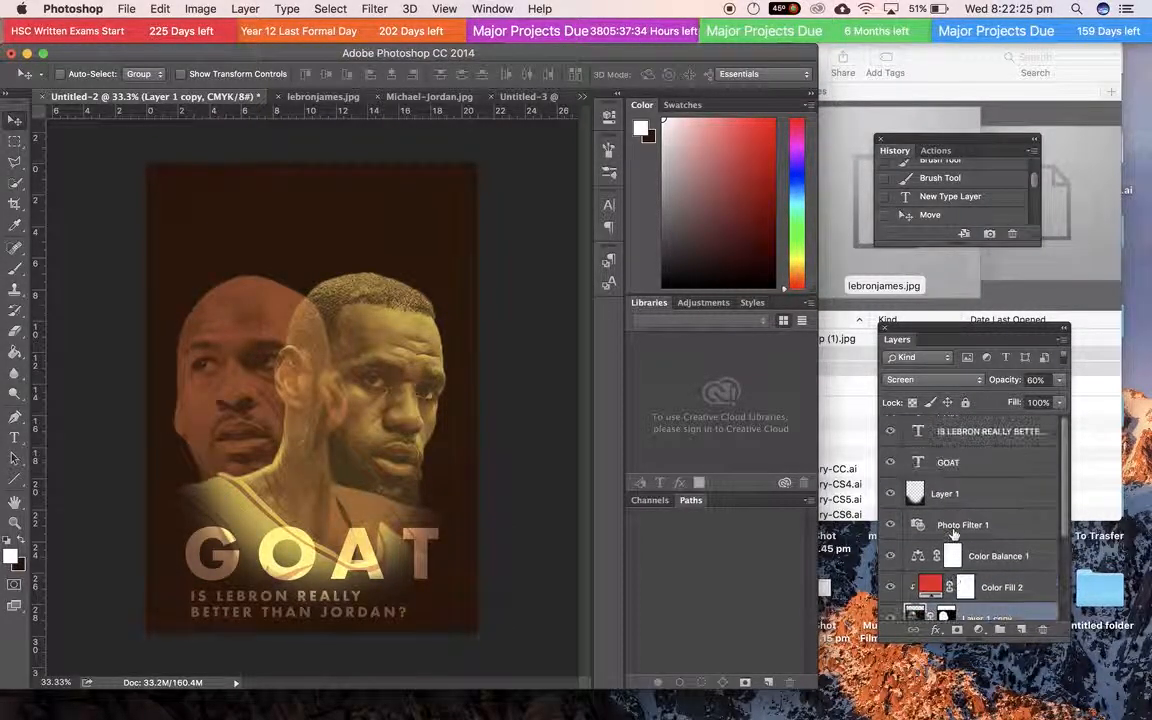
{"action": "left_click", "coordinate": [891, 495]}
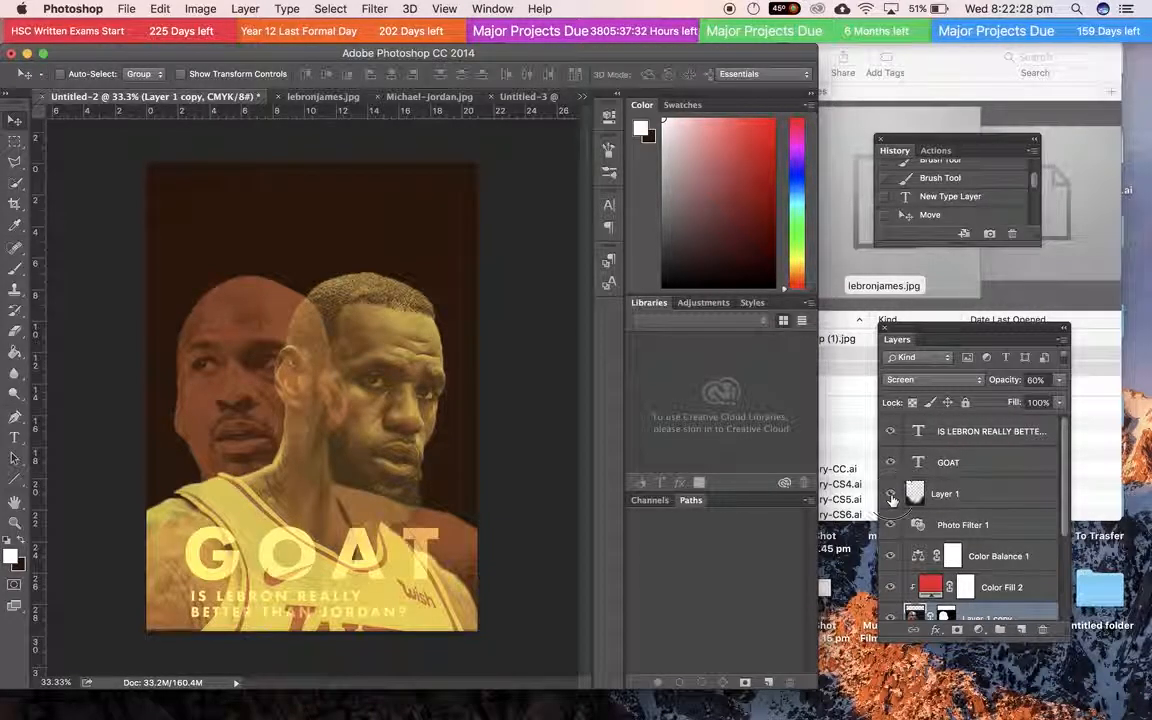
{"action": "left_click", "coordinate": [891, 495]}
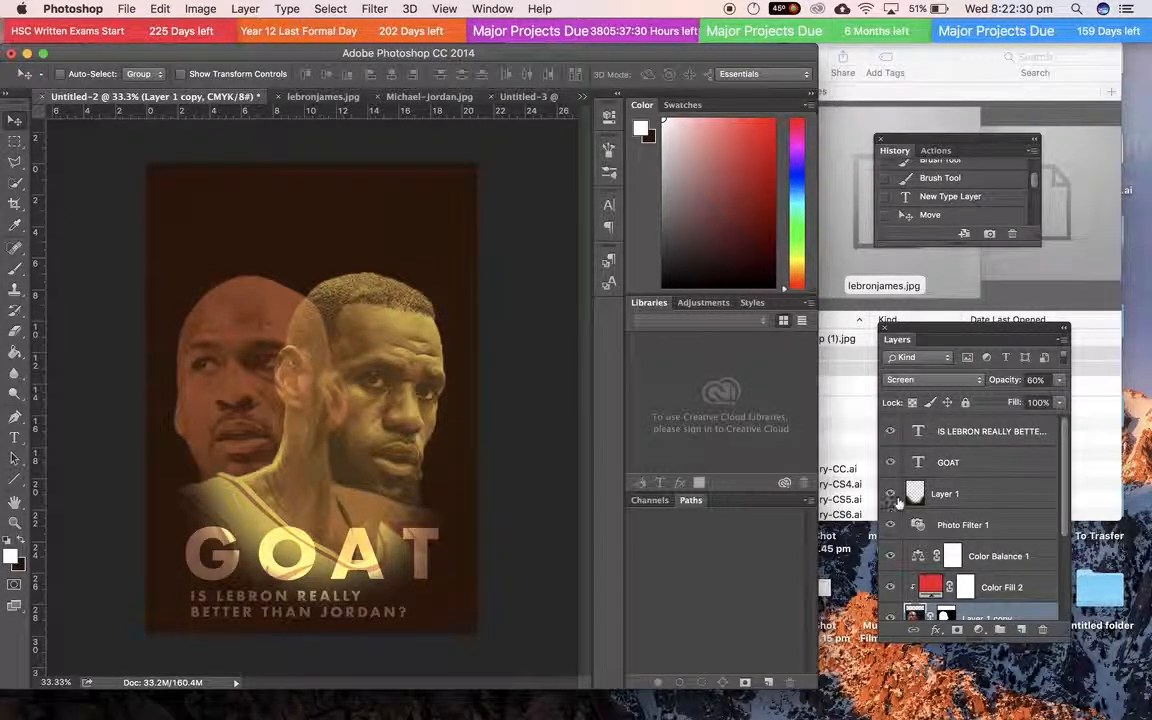
Step: Add a Color Balance adjustment at the top of Untitled-3's layers with midtones Cyan-Red +50 and Yellow-Blue -87
{"action": "left_click", "coordinate": [512, 97]}
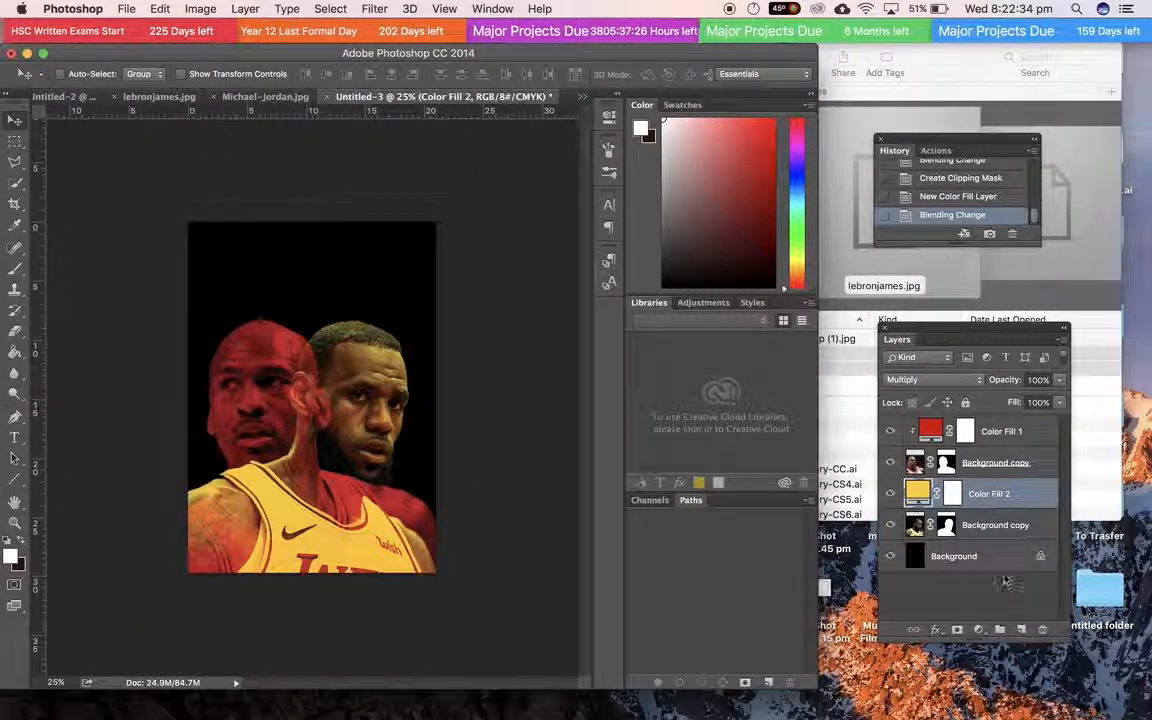
{"action": "left_click", "coordinate": [1010, 433]}
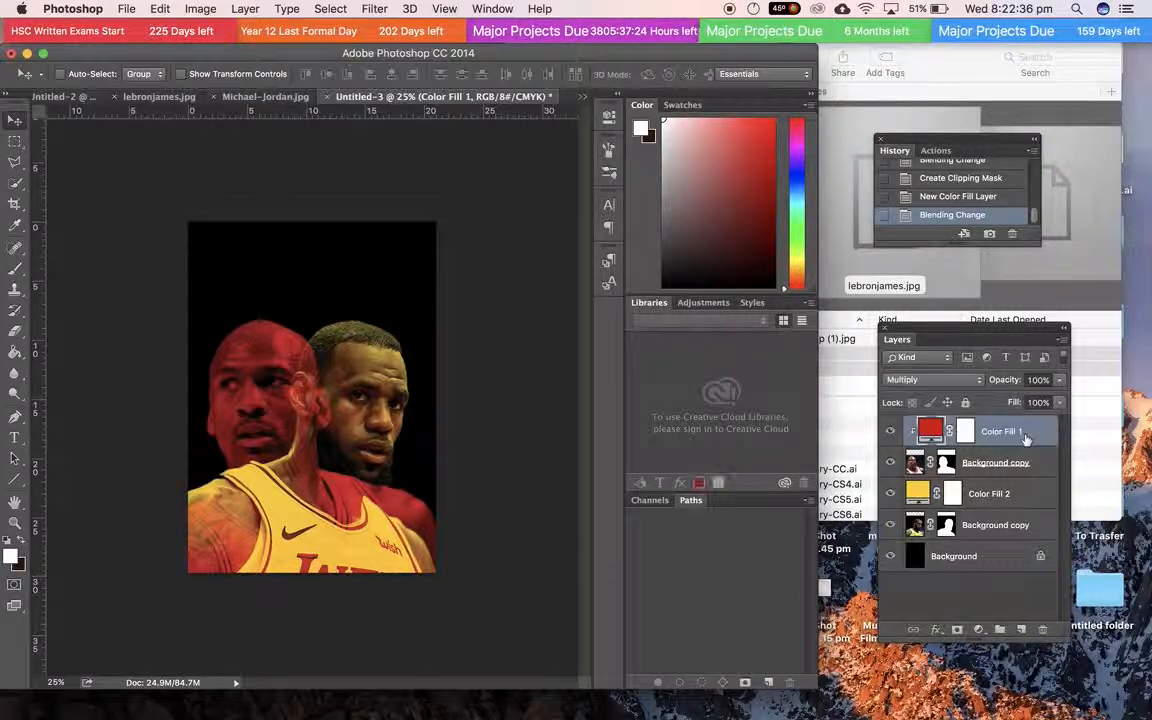
{"action": "left_click", "coordinate": [978, 632]}
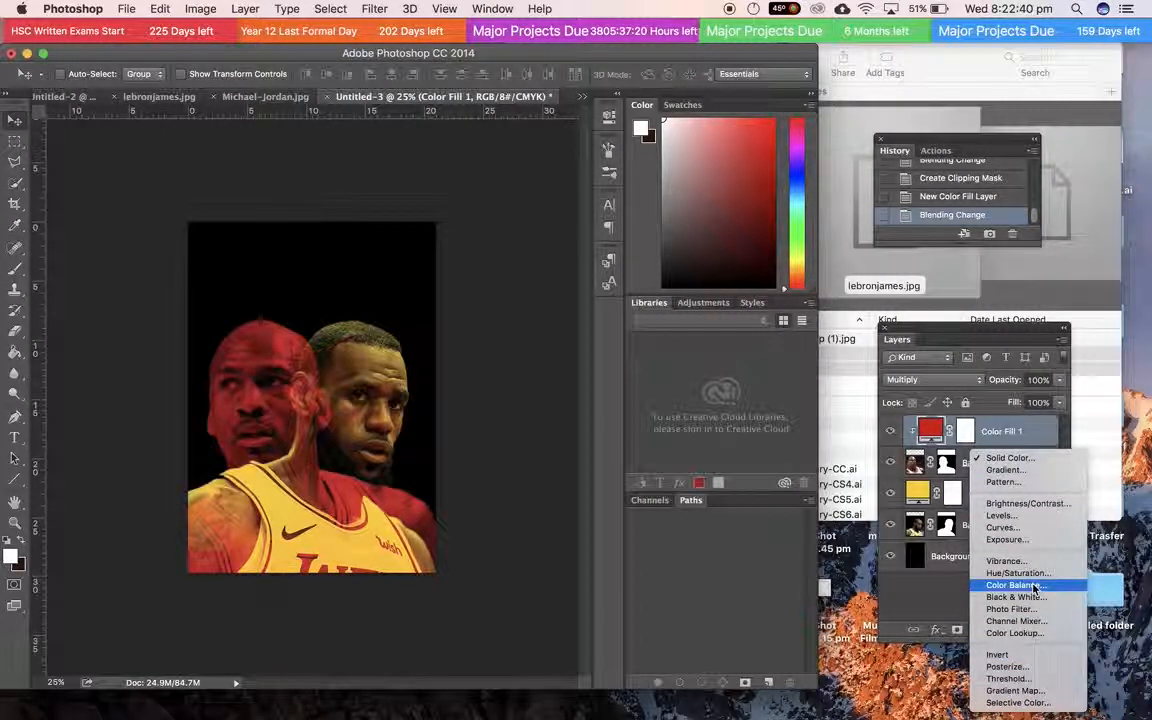
{"action": "left_click", "coordinate": [1035, 588]}
{"action": "left_click_drag", "start_coordinate": [449, 193], "coordinate": [488, 188]}
{"action": "left_click_drag", "start_coordinate": [450, 244], "coordinate": [388, 255]}
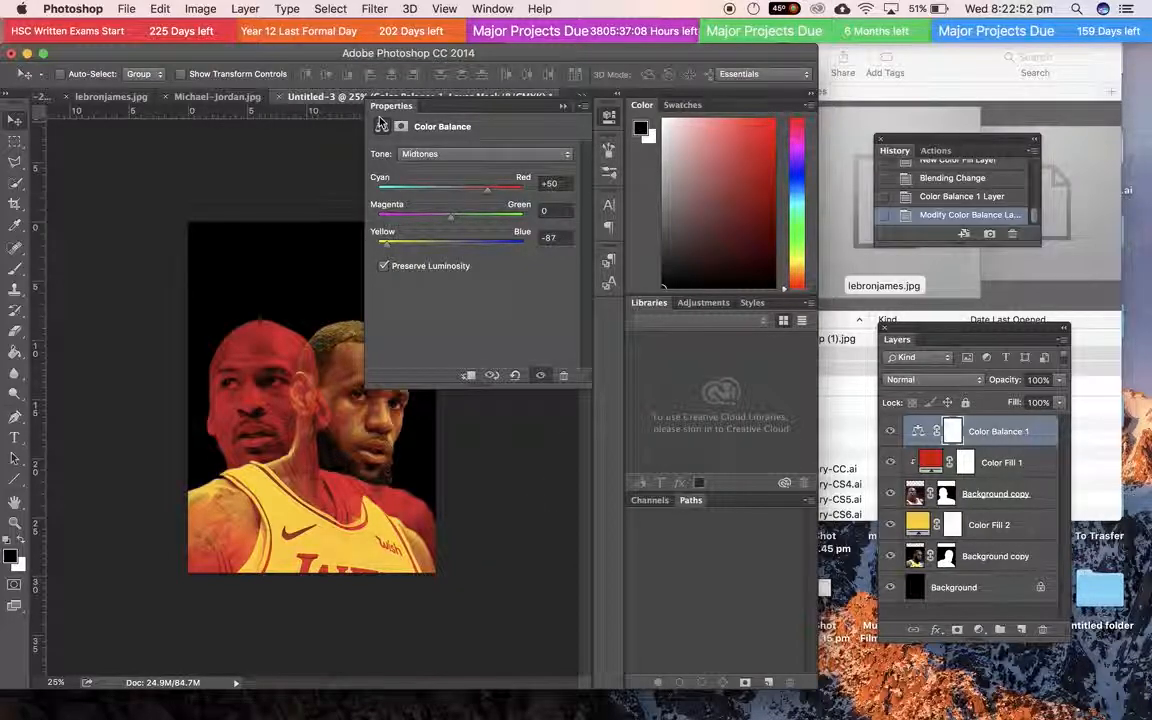
{"action": "left_click", "coordinate": [564, 108]}
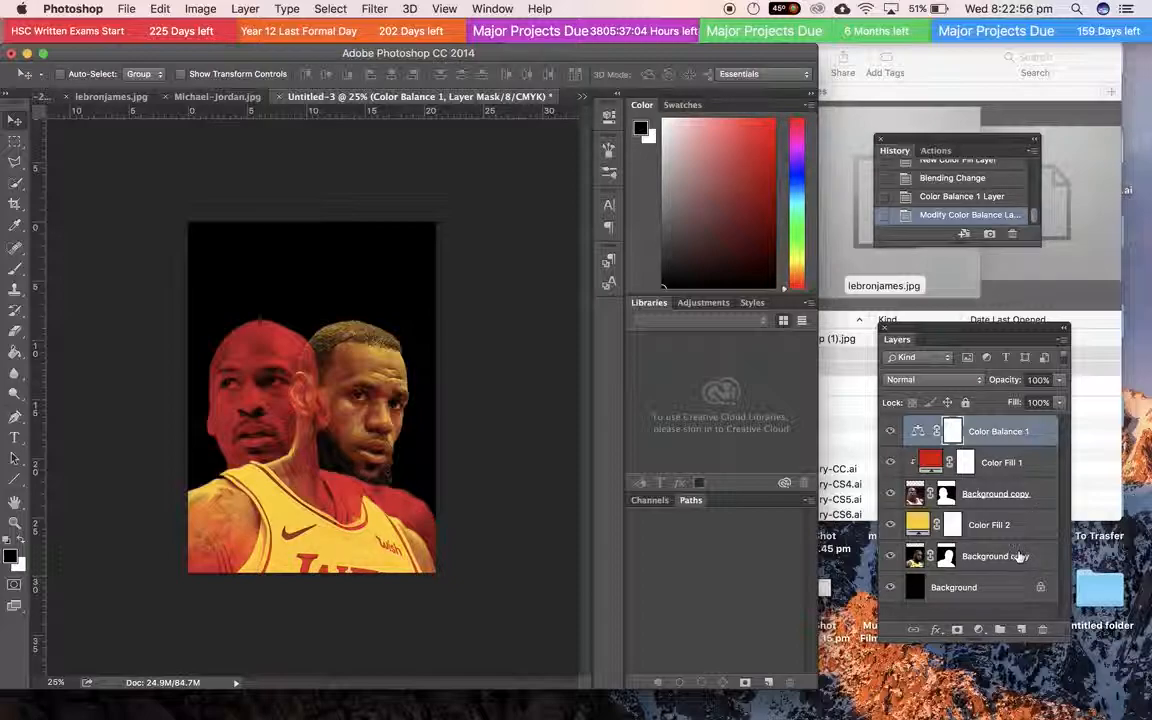
Step: Set the LeBron cut-out layer's blend mode to Screen, matching the Jordan cut-out layer
{"action": "left_click", "coordinate": [1018, 556]}
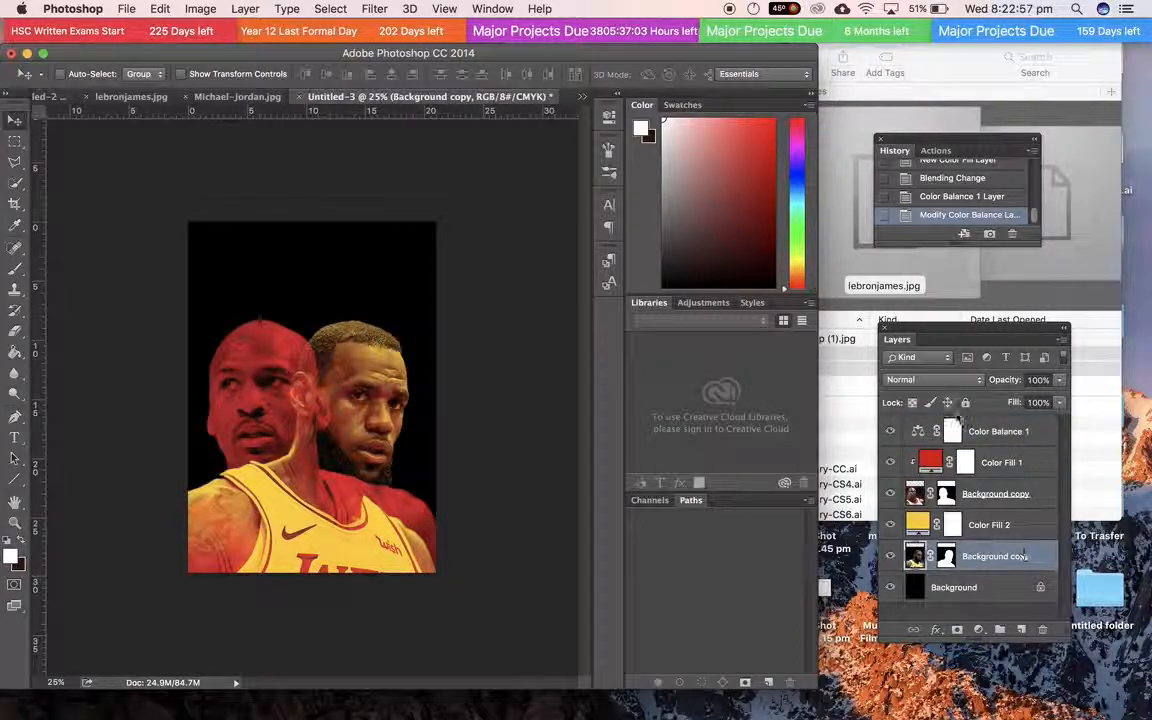
{"action": "left_click", "coordinate": [1040, 493]}
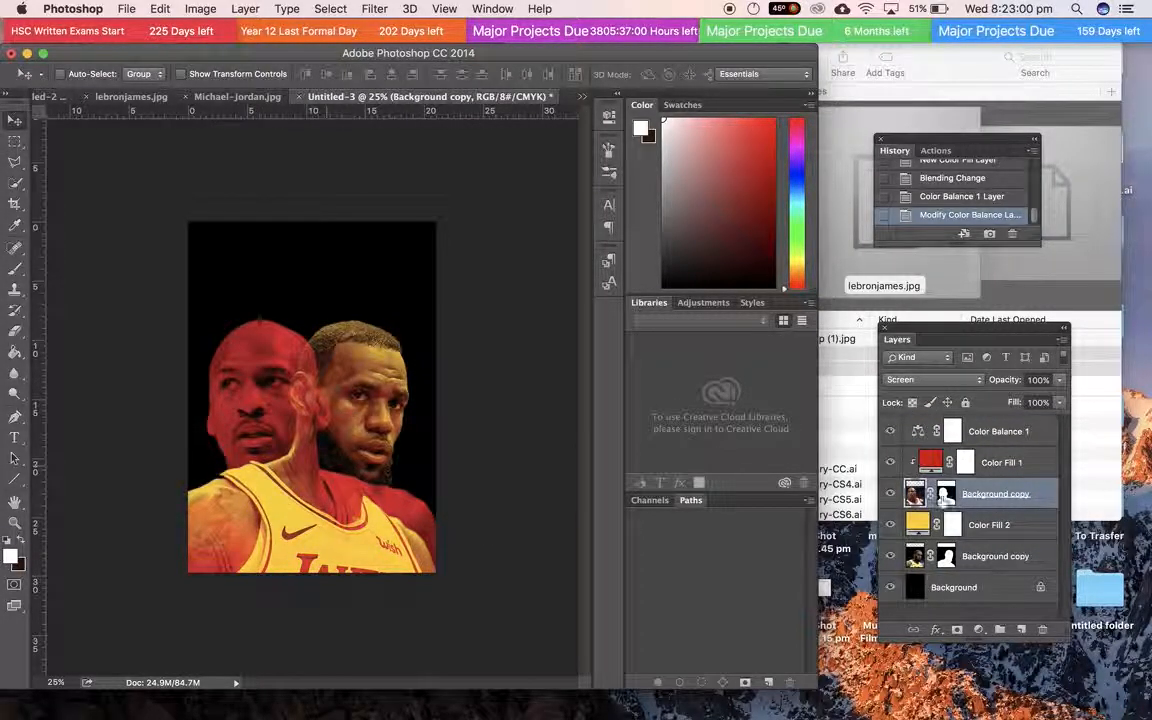
{"action": "left_click", "coordinate": [1030, 555]}
{"action": "left_click", "coordinate": [915, 379]}
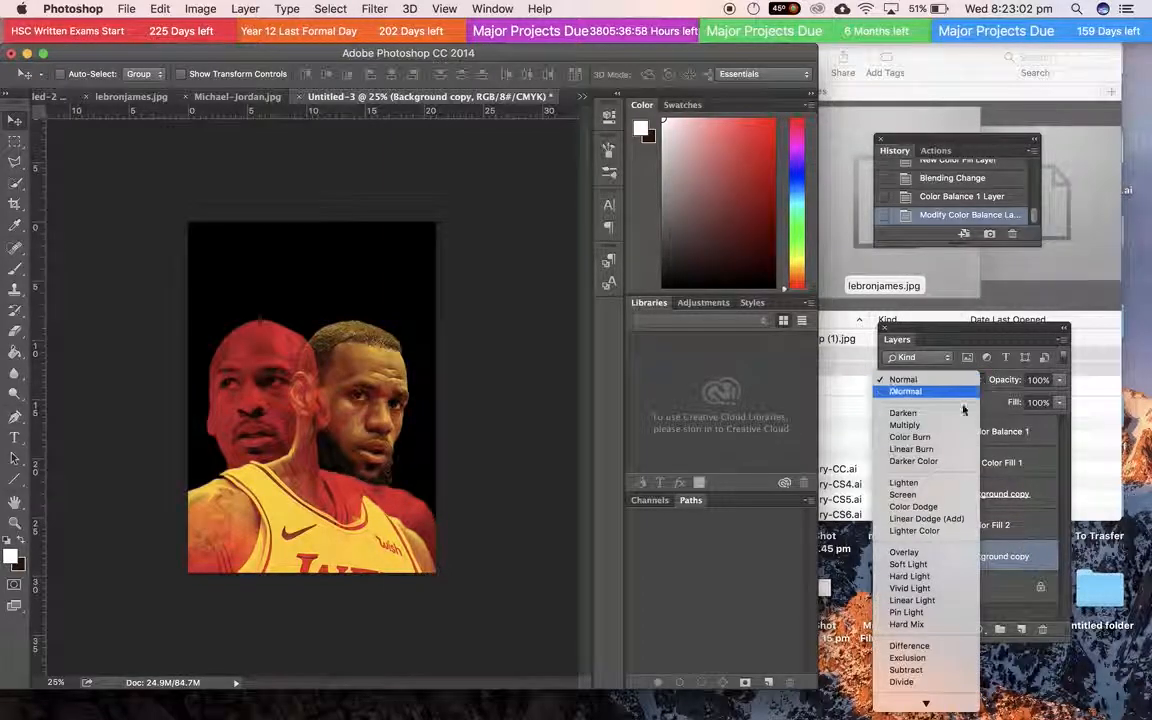
{"action": "left_click", "coordinate": [926, 496]}
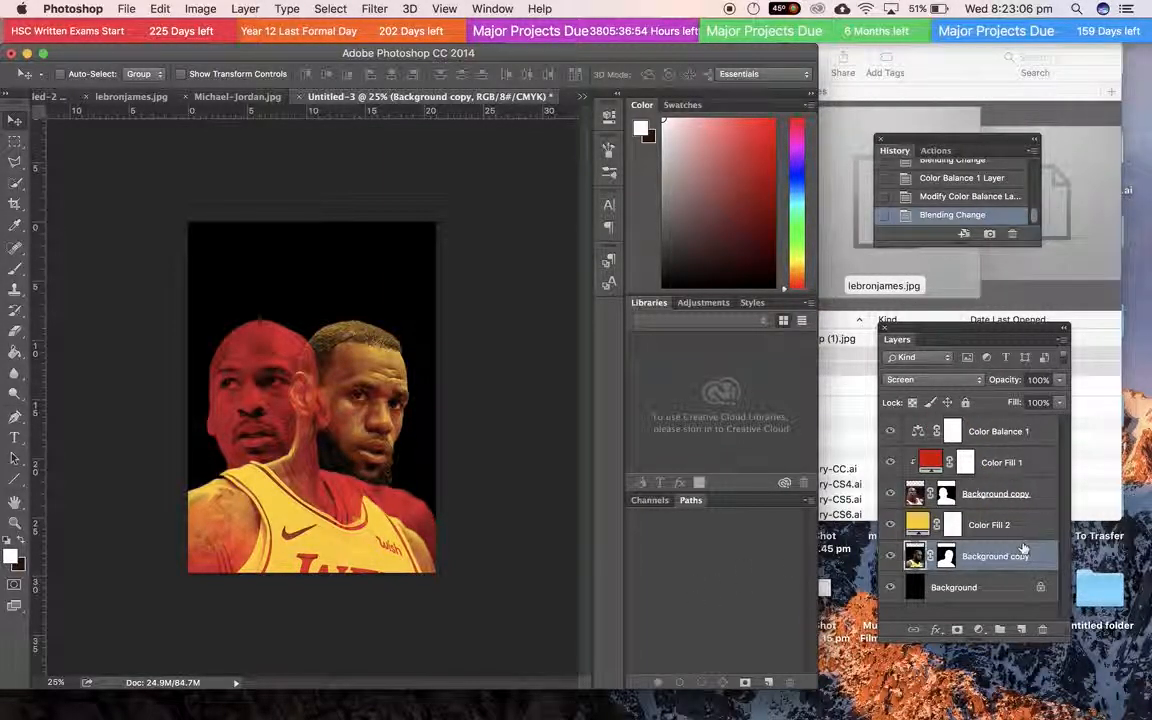
Step: Try the Lighter Color and Linear Burn blend modes on the LeBron cut-out layer
{"action": "left_click", "coordinate": [975, 383]}
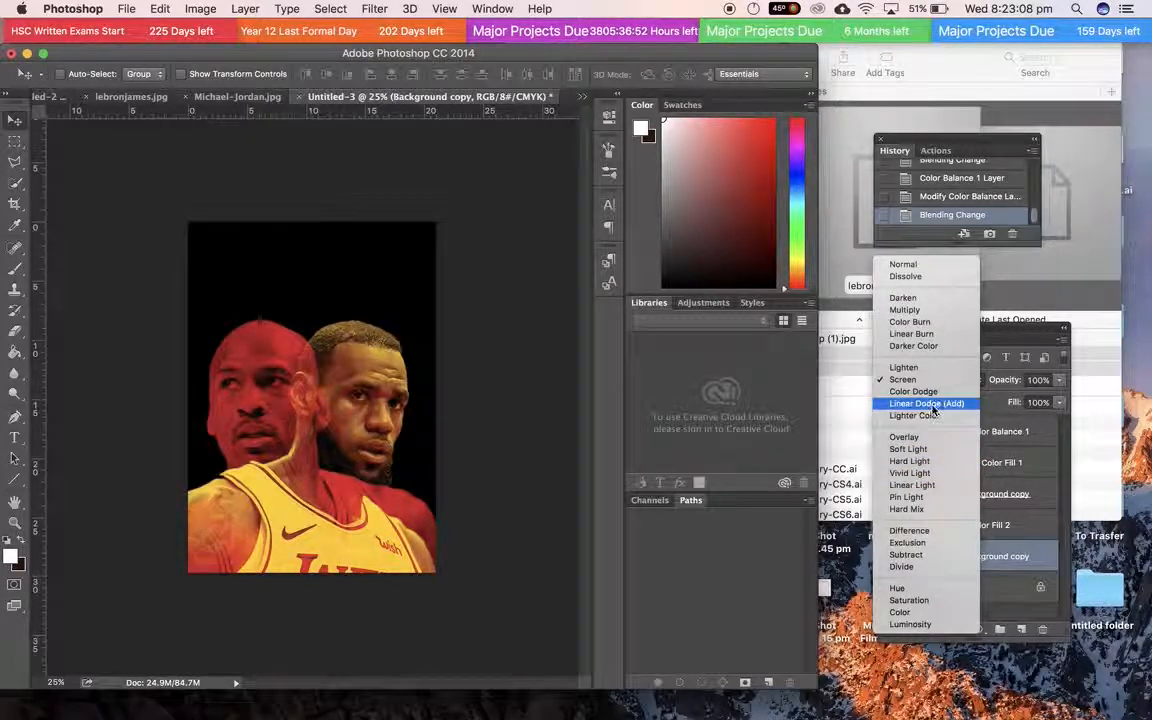
{"action": "left_click", "coordinate": [931, 416]}
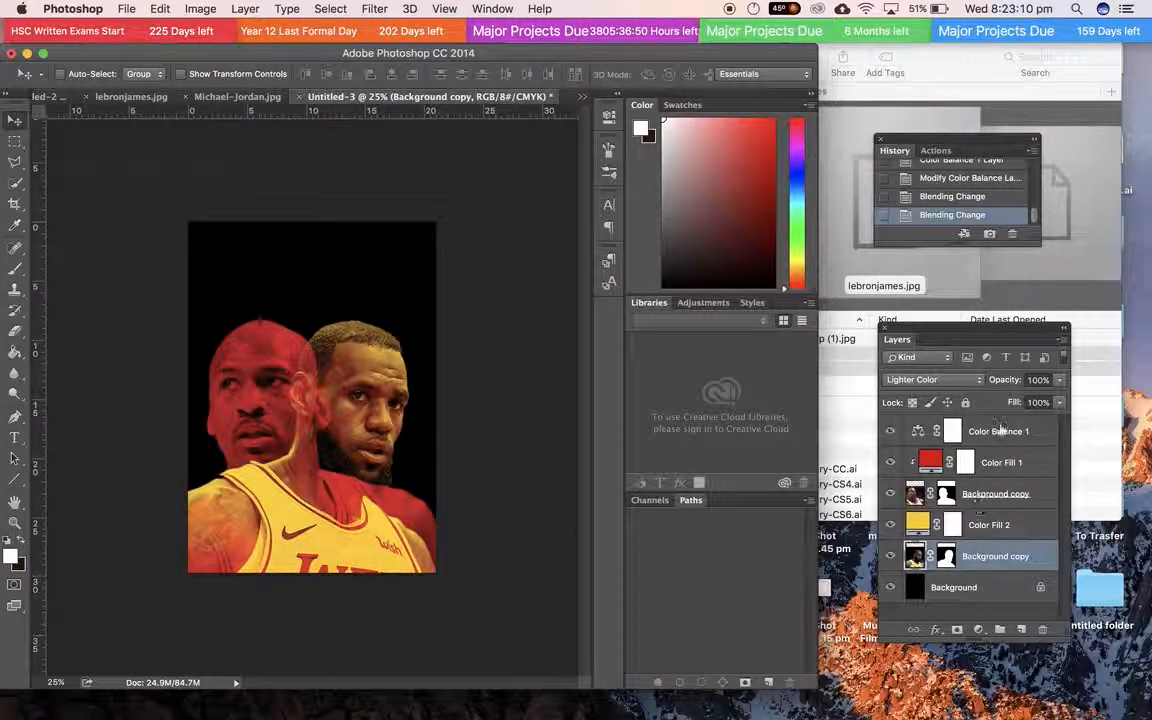
{"action": "left_click", "coordinate": [935, 379]}
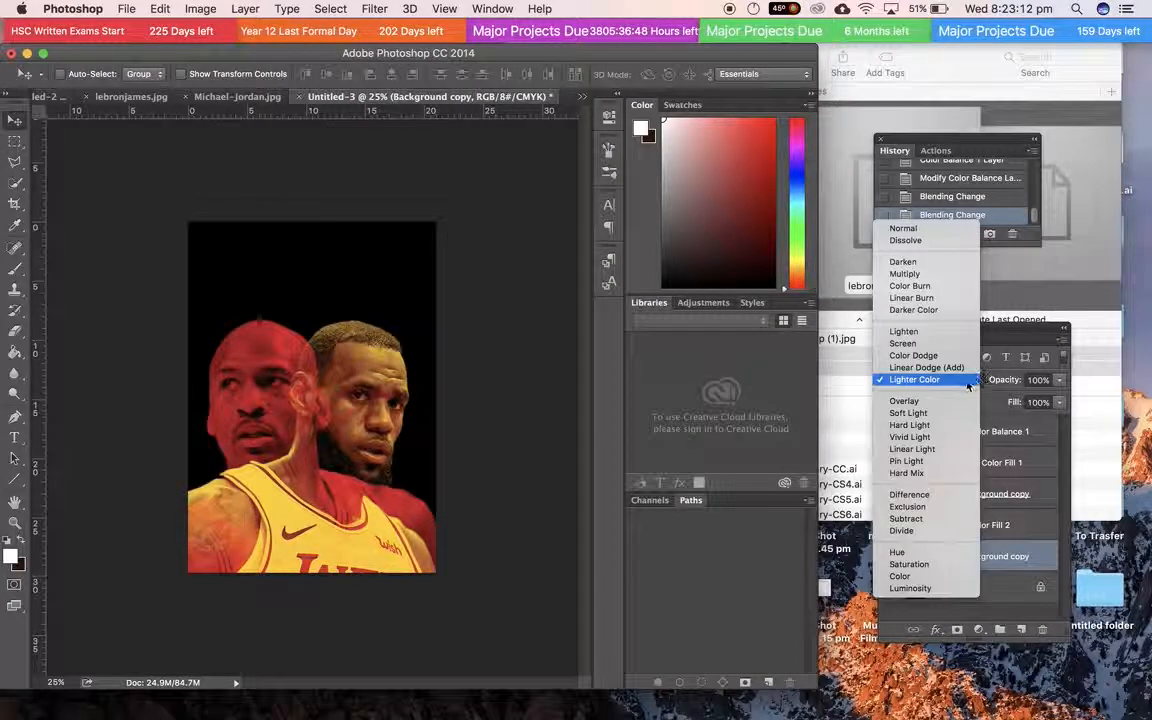
{"action": "left_click", "coordinate": [940, 298]}
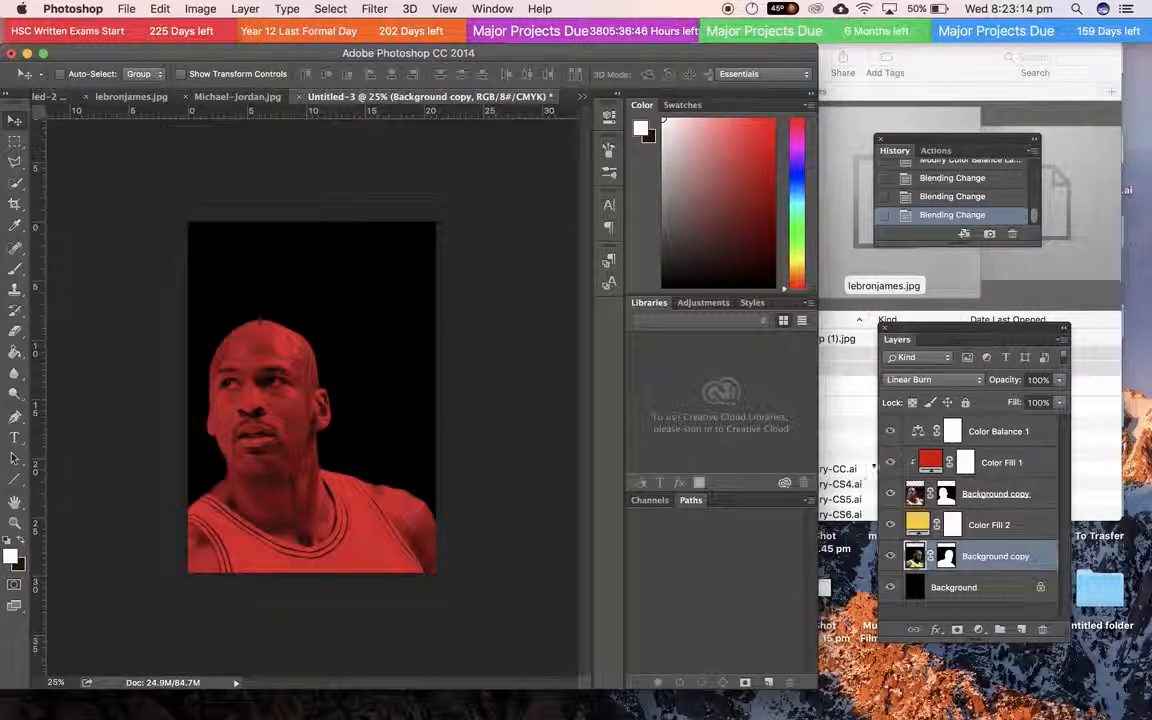
{"action": "left_click", "coordinate": [933, 379]}
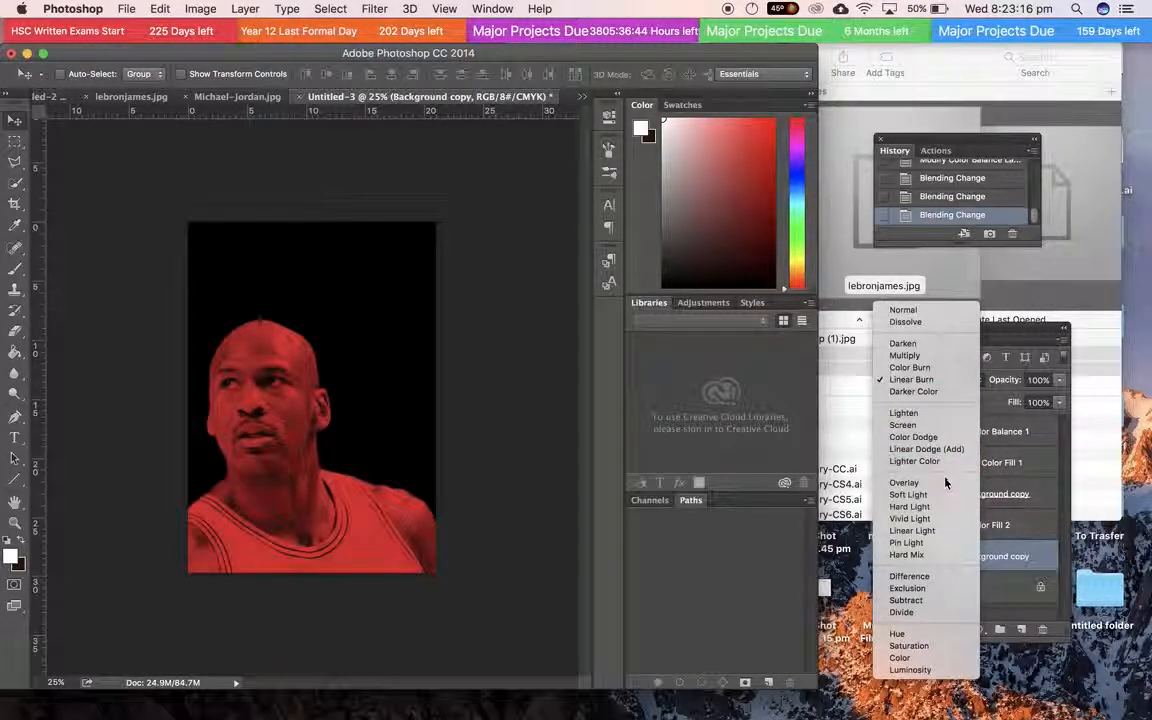
Step: Switch to Untitled-2 and examine the blend modes of its two cut-out layers and their clipped colour fills
{"action": "left_click", "coordinate": [52, 104]}
{"action": "left_click", "coordinate": [45, 97]}
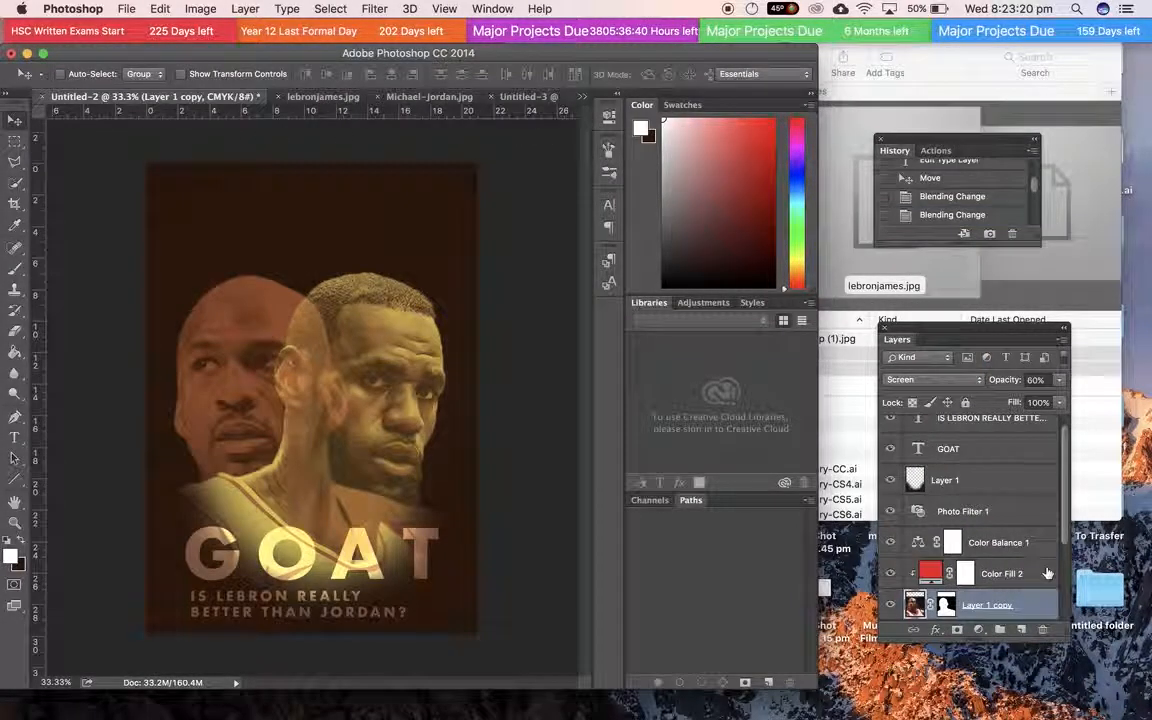
{"action": "scroll", "coordinate": [1010, 588], "scroll_direction": "down", "scroll_amount": 4}
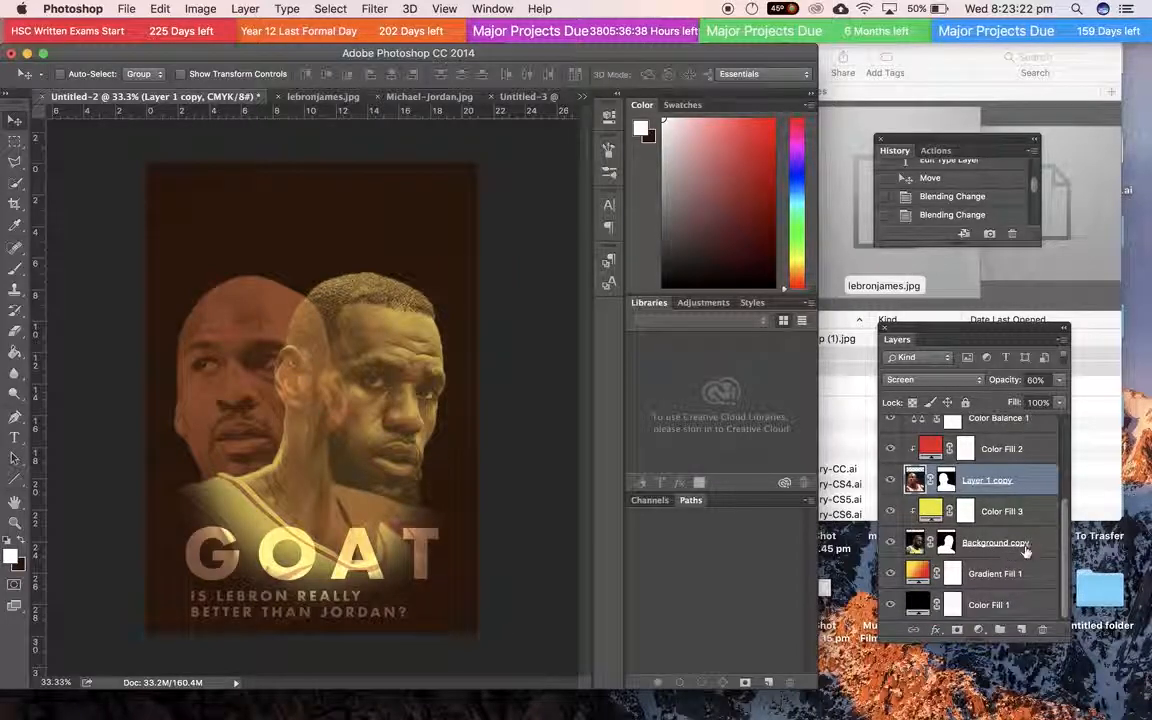
{"action": "left_click", "coordinate": [1024, 551]}
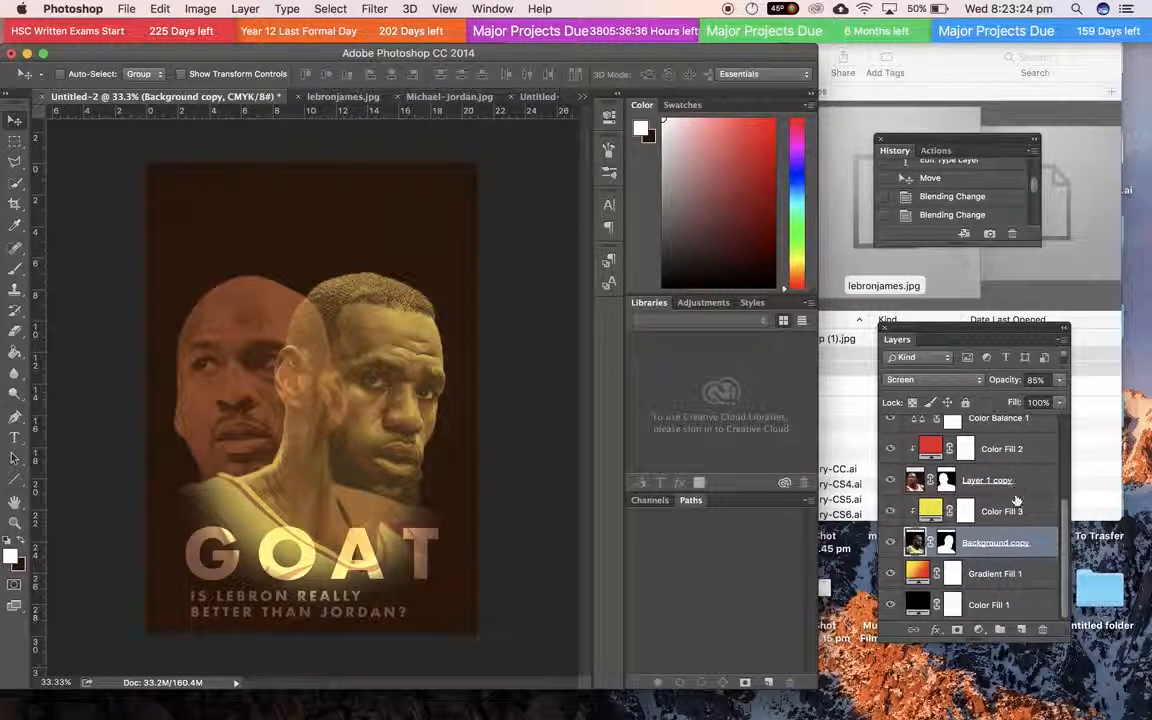
{"action": "left_click", "coordinate": [1032, 511]}
{"action": "left_click", "coordinate": [1037, 482]}
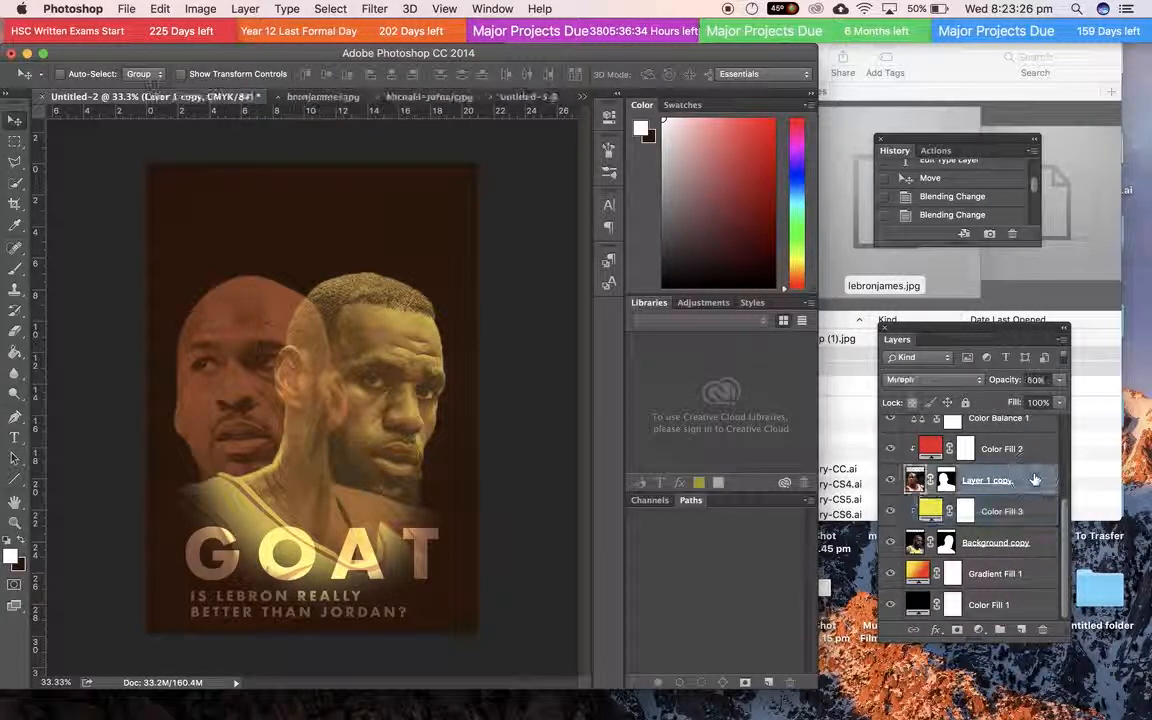
{"action": "left_click", "coordinate": [1037, 452]}
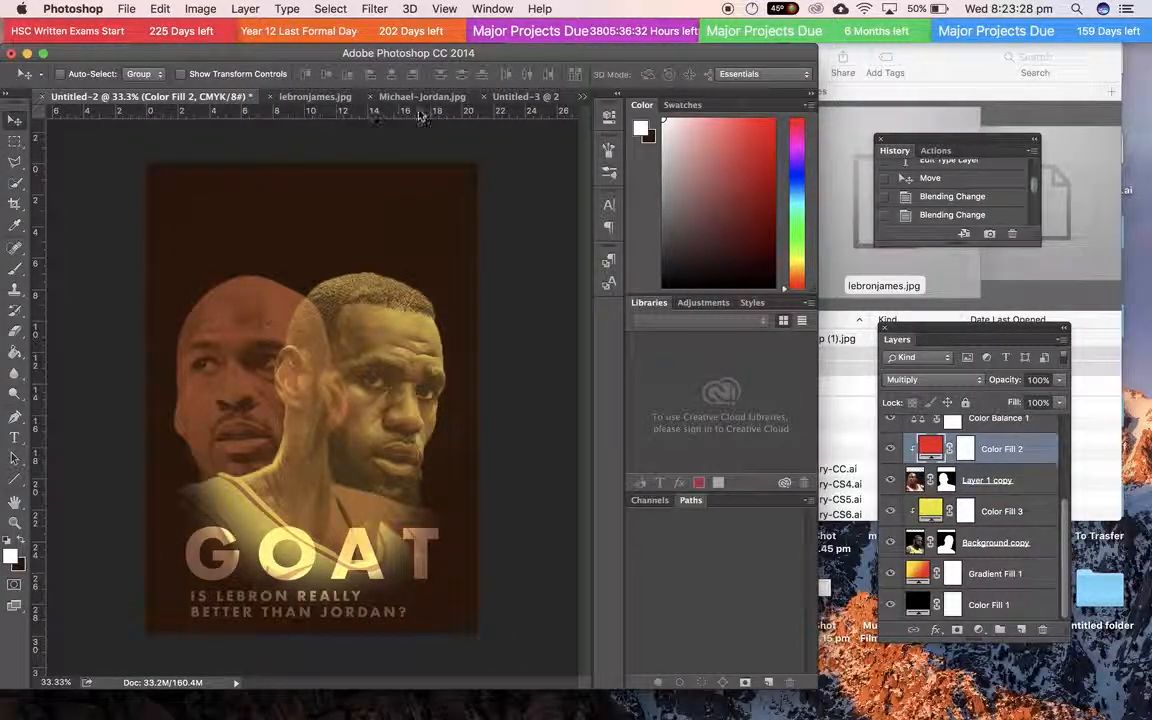
Step: Return to Untitled-3 and try the Lighten, Screen and Linear Dodge (Add) blend modes on the LeBron cut-out layer
{"action": "left_click", "coordinate": [521, 97]}
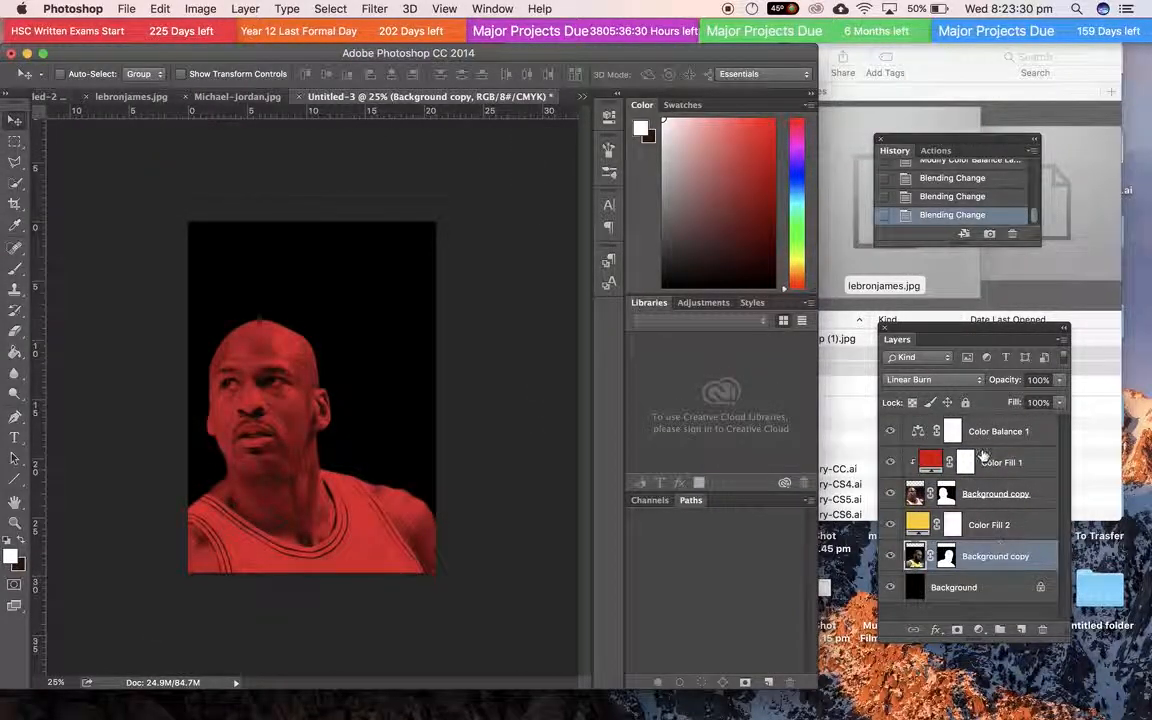
{"action": "left_click", "coordinate": [975, 382]}
{"action": "left_click", "coordinate": [951, 418]}
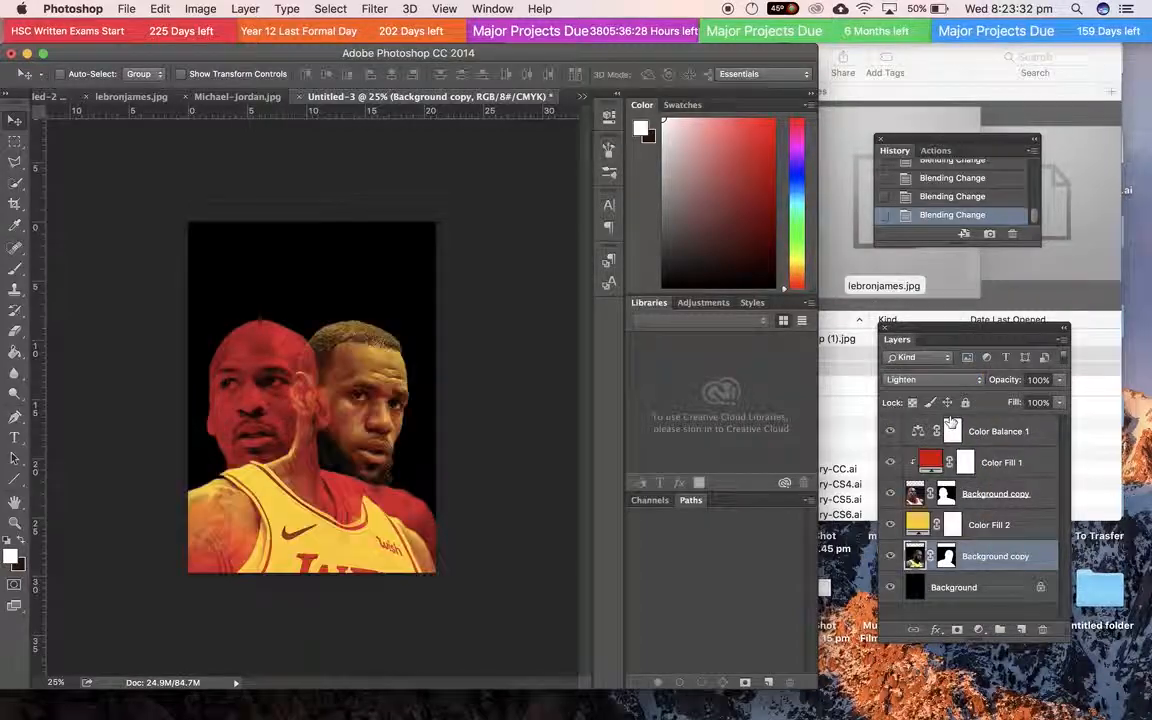
{"action": "left_click", "coordinate": [938, 380]}
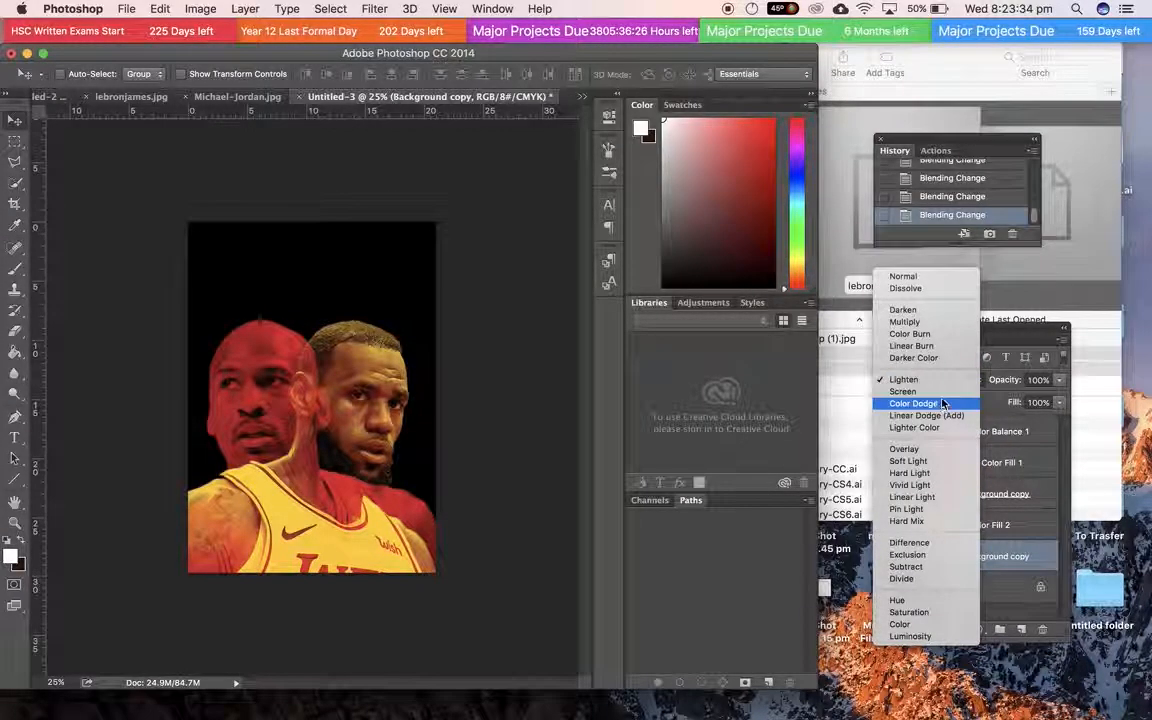
{"action": "left_click", "coordinate": [940, 393]}
{"action": "left_click", "coordinate": [938, 380]}
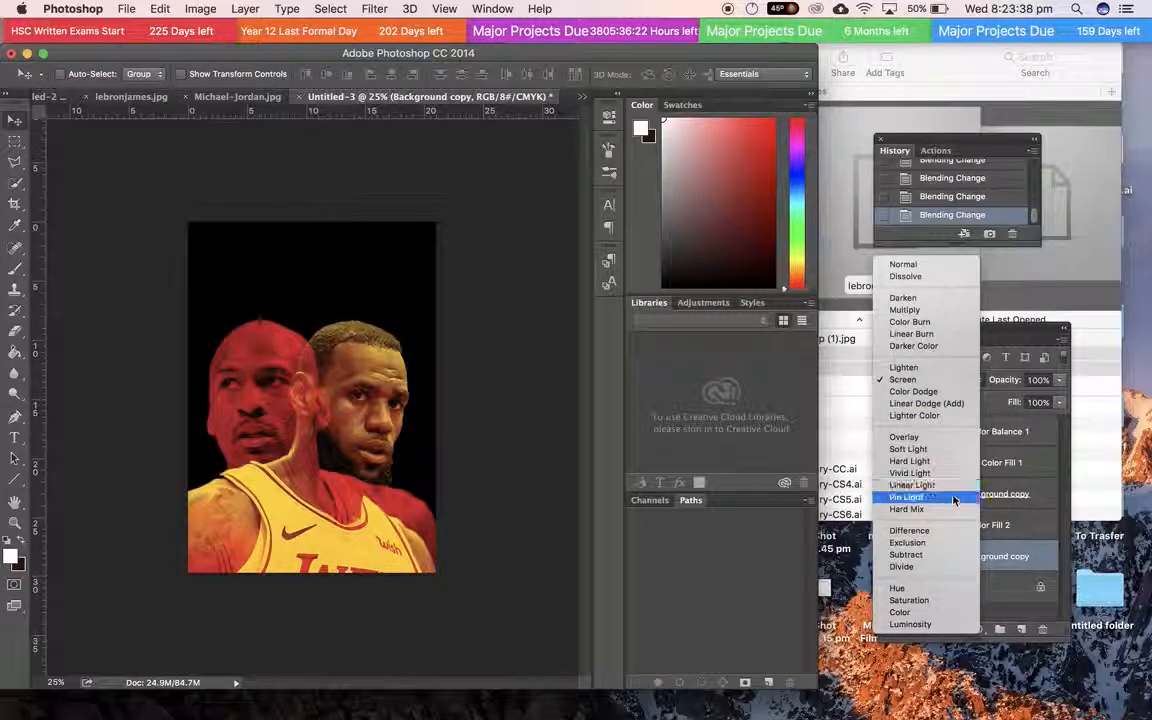
{"action": "left_click", "coordinate": [946, 400]}
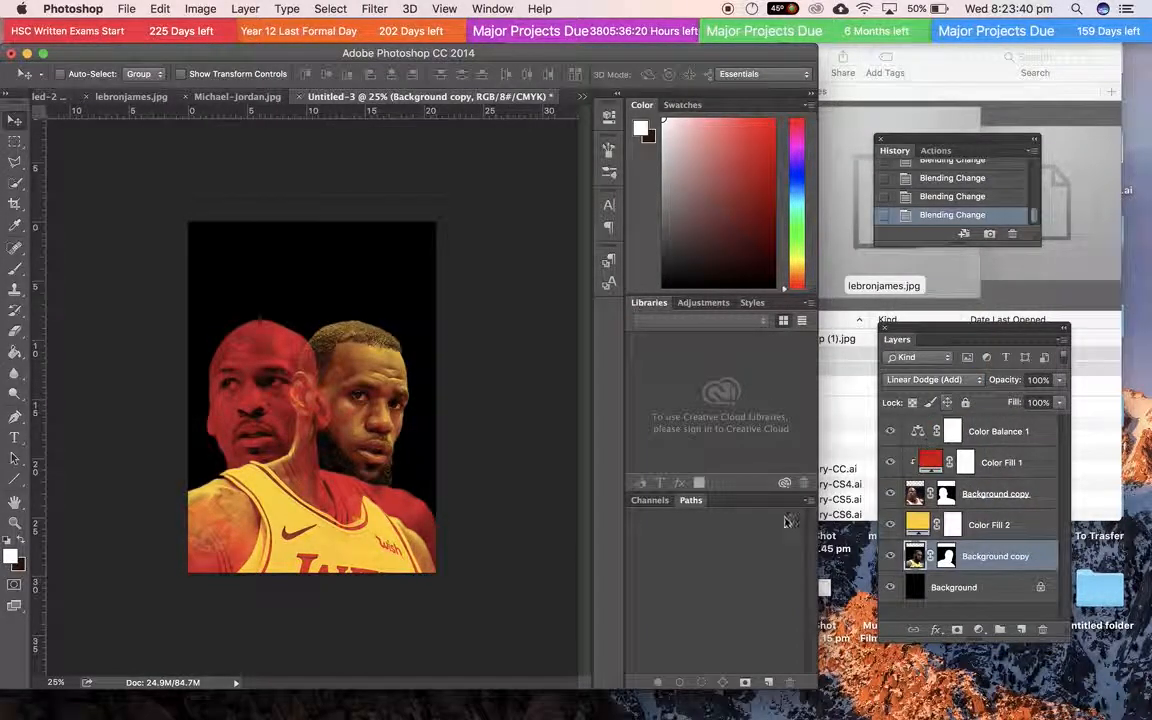
Step: Try the Hard Mix and Darker Color blend modes on the LeBron cut-out layer
{"action": "left_click", "coordinate": [954, 384]}
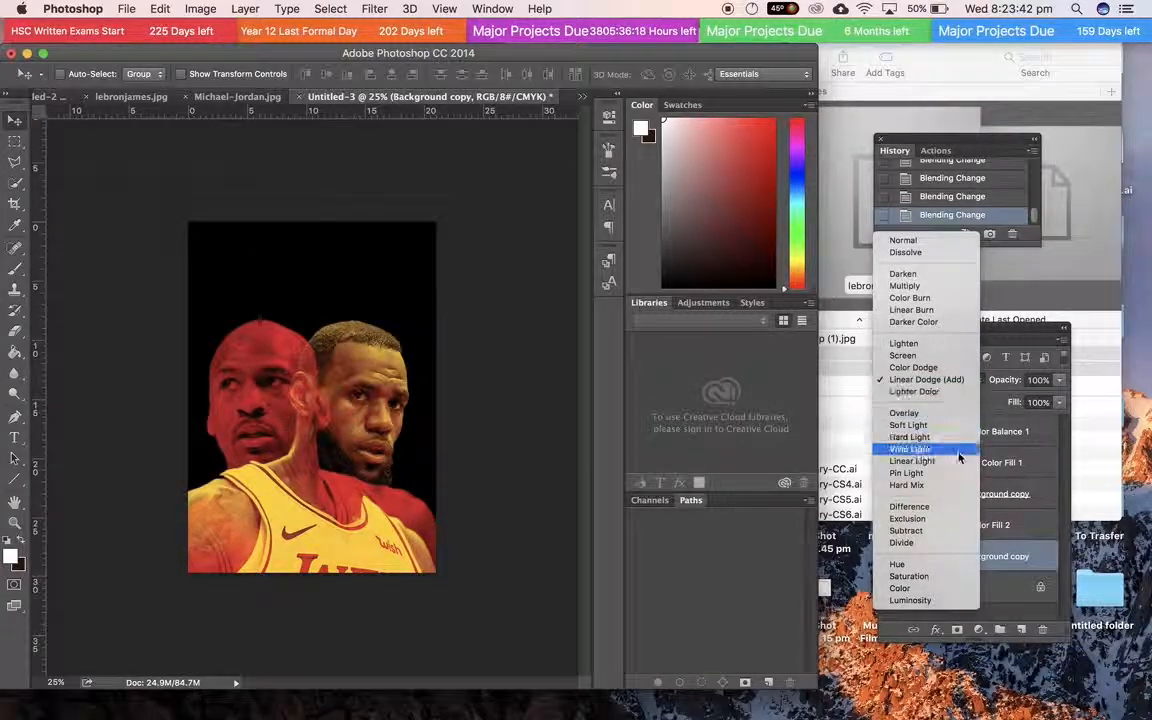
{"action": "left_click", "coordinate": [933, 485]}
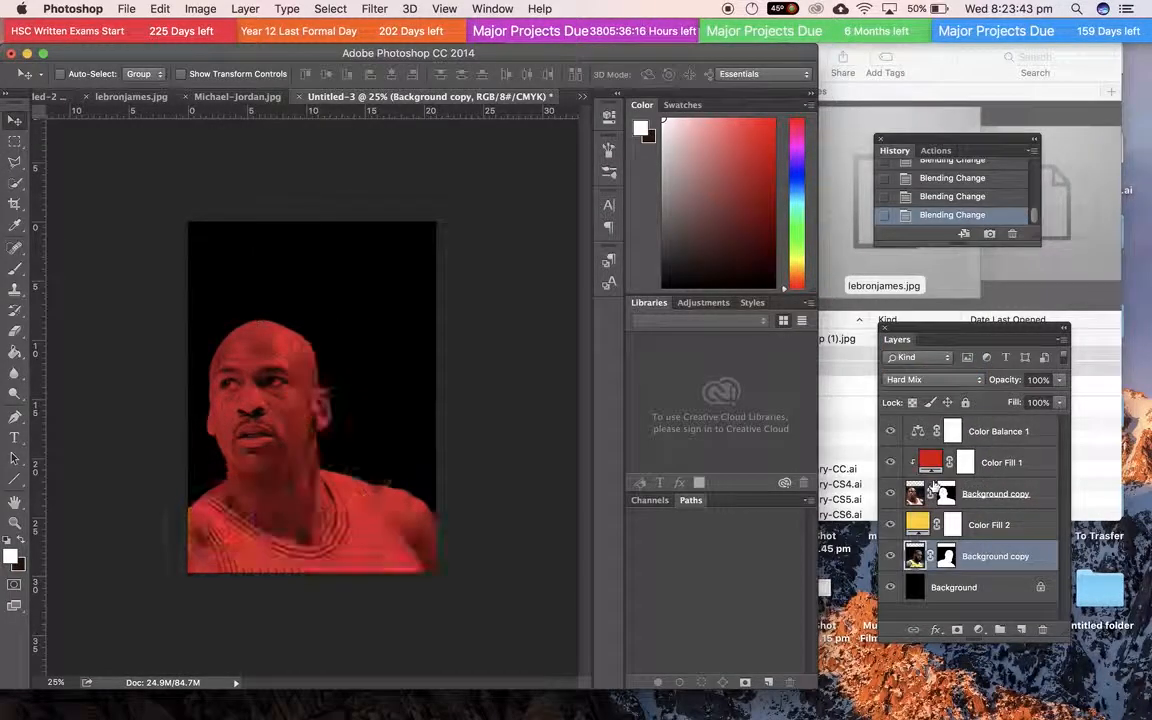
{"action": "left_click", "coordinate": [950, 381]}
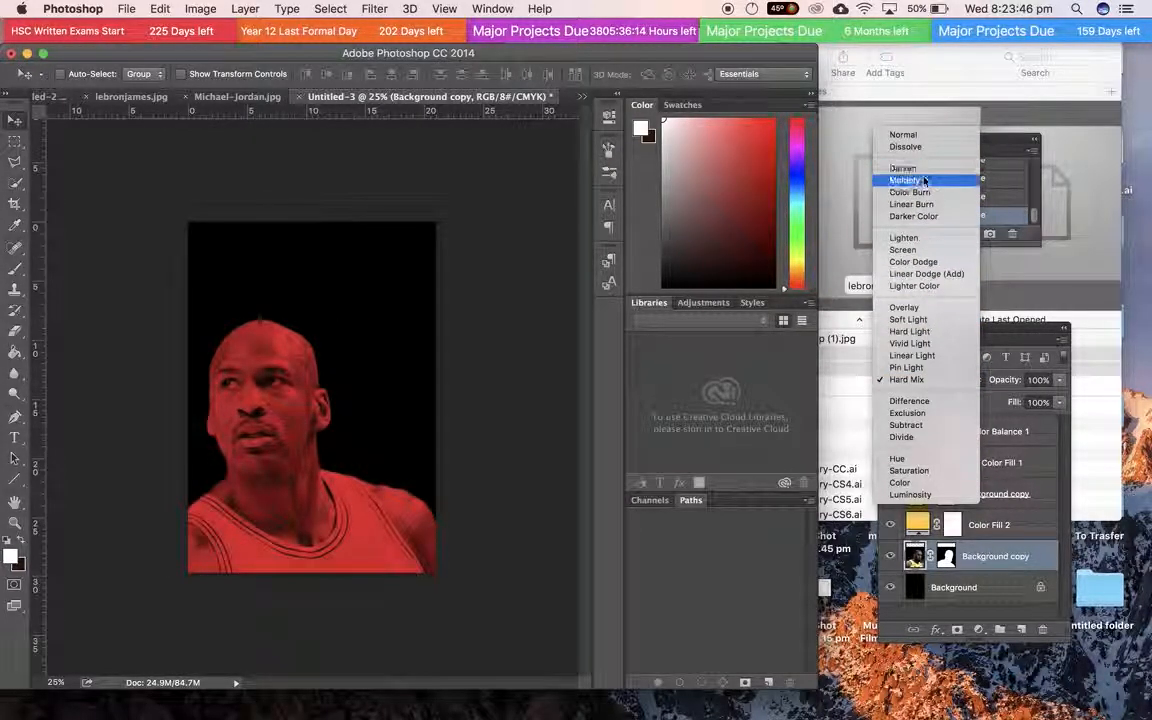
{"action": "left_click", "coordinate": [929, 217]}
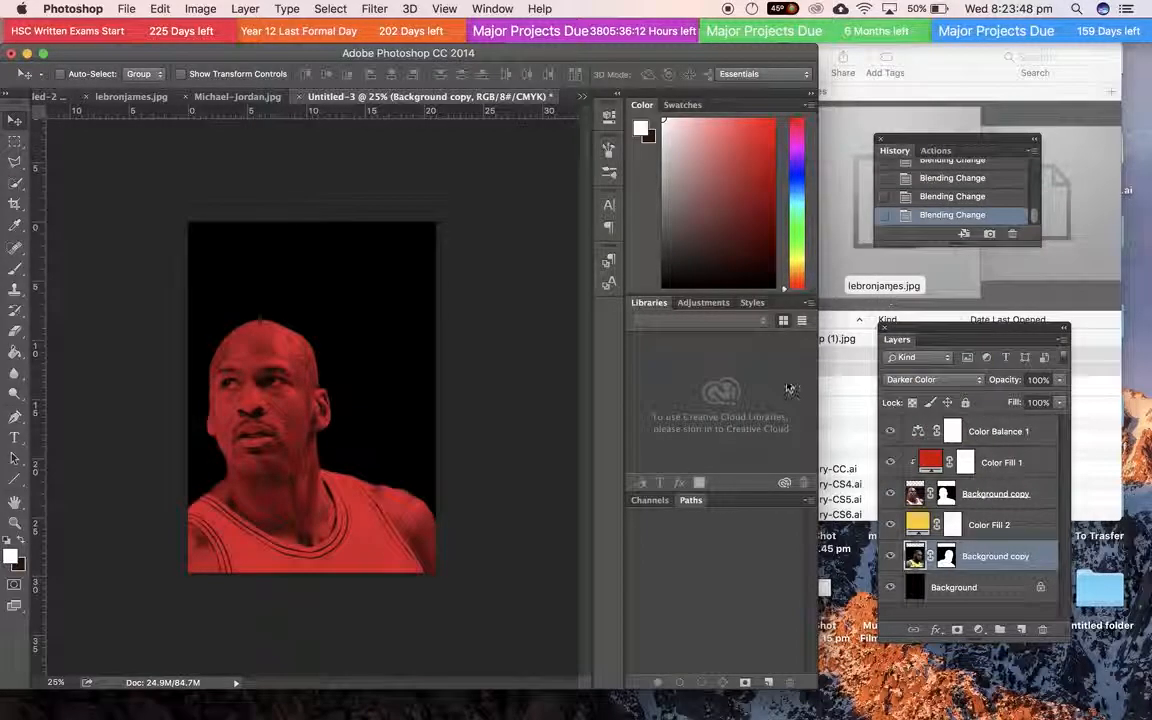
Step: Set the LeBron cut-out layer's blend mode to Linear Dodge (Add), after comparing it with Lighter Color
{"action": "left_click", "coordinate": [929, 381]}
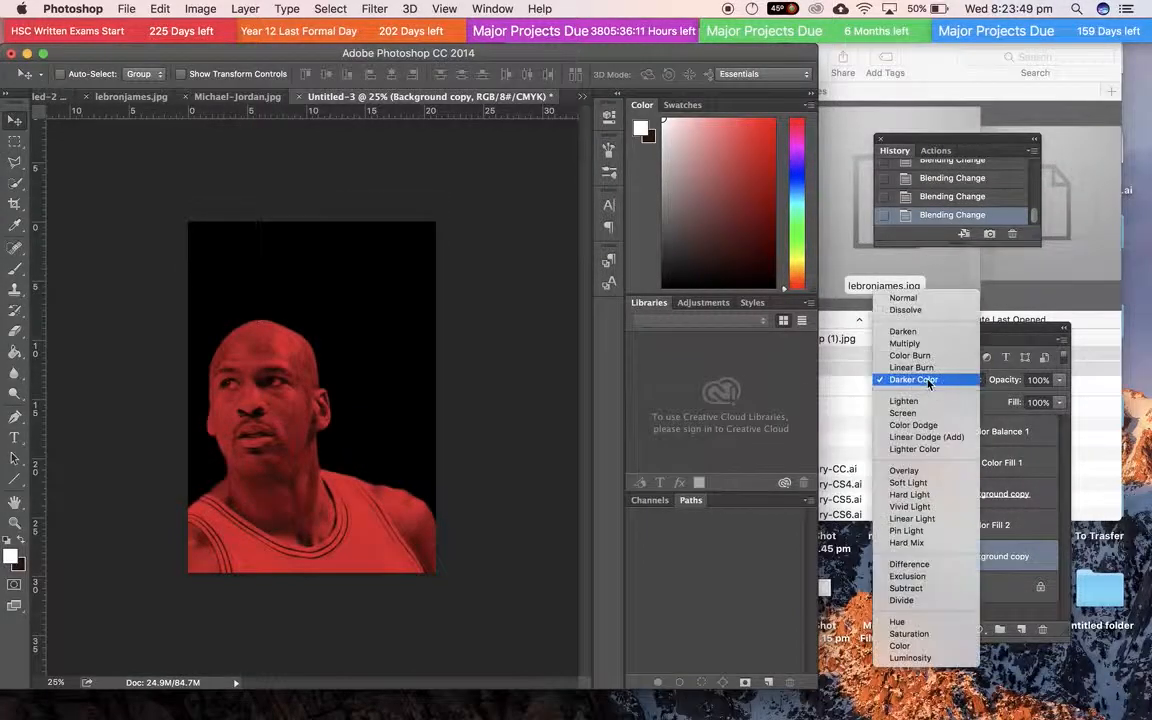
{"action": "left_click", "coordinate": [929, 438]}
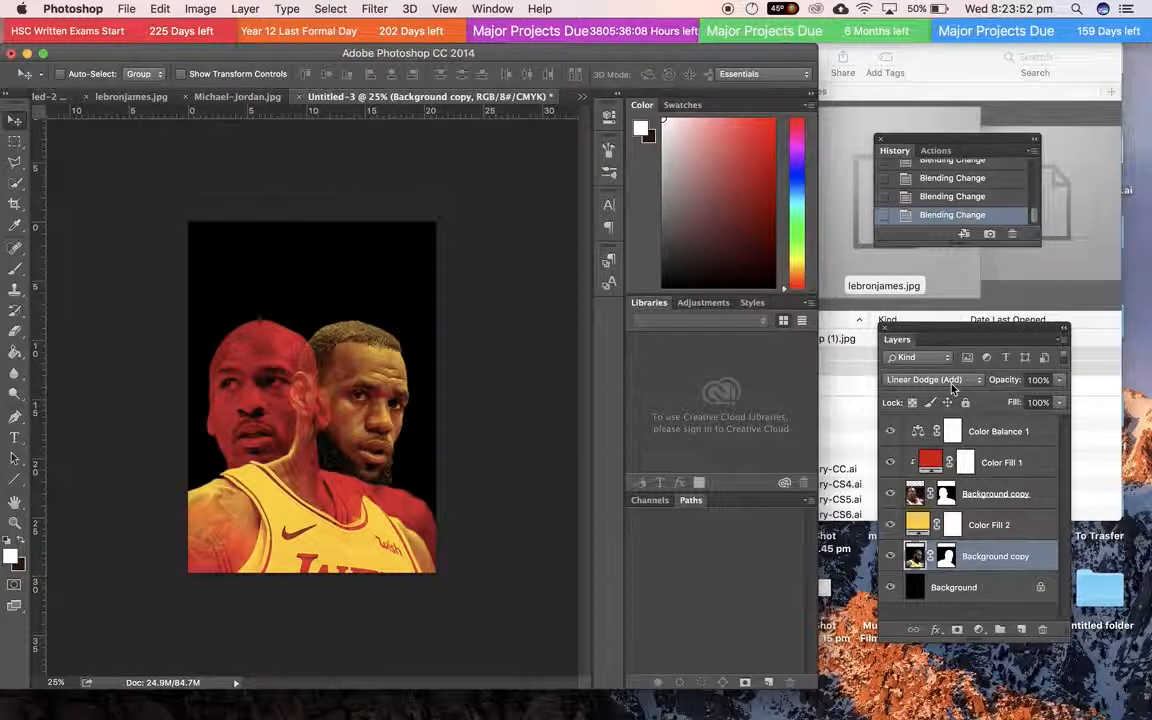
{"action": "left_click", "coordinate": [930, 381]}
{"action": "left_click", "coordinate": [944, 393]}
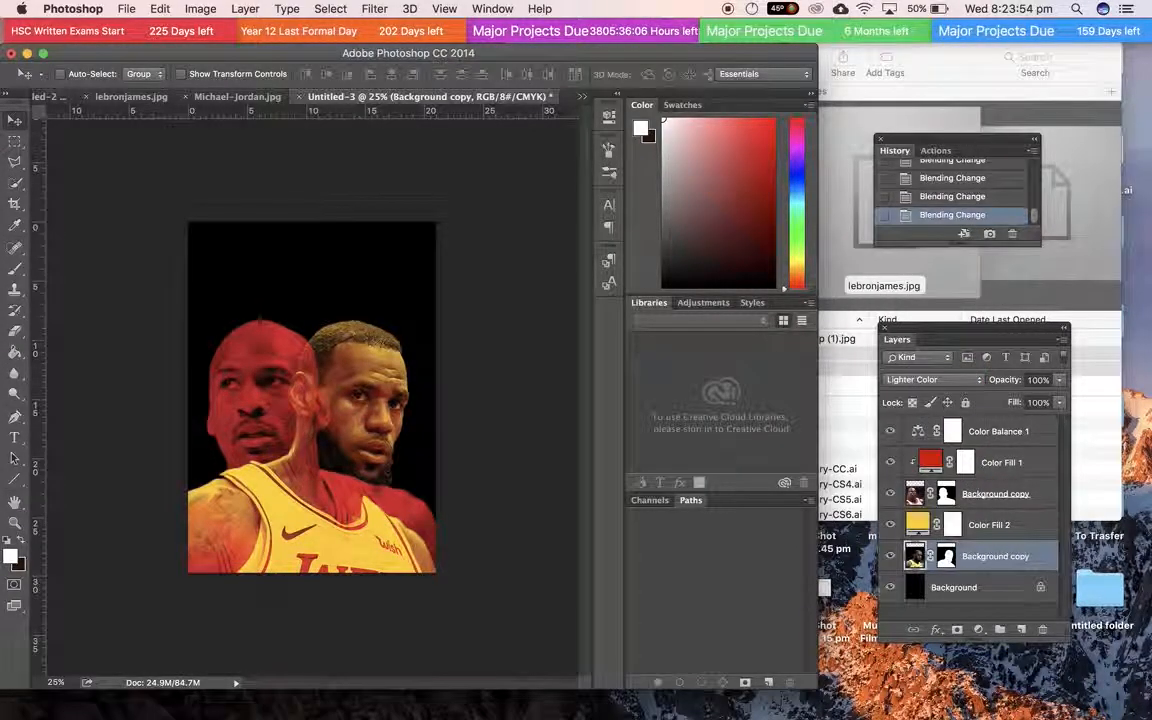
{"action": "left_click", "coordinate": [930, 380]}
{"action": "left_click", "coordinate": [930, 367]}
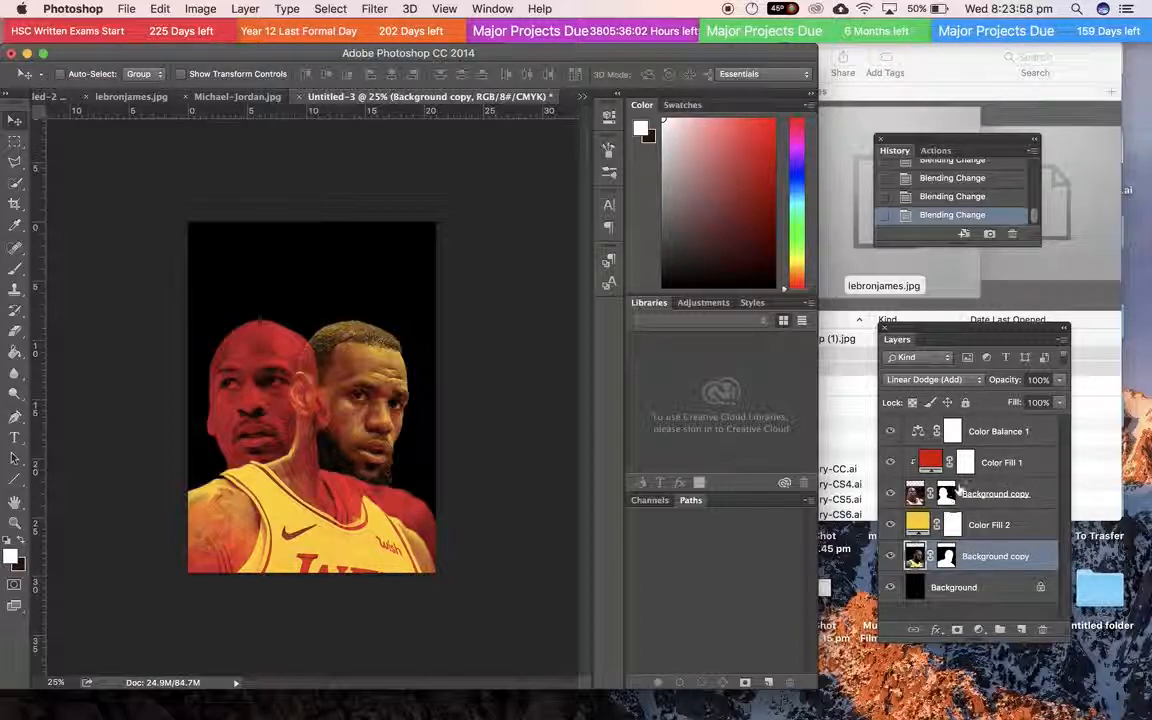
Step: Add a gradient fill layer directly above the Background layer using the Red, Green preset
{"action": "left_click", "coordinate": [980, 592]}
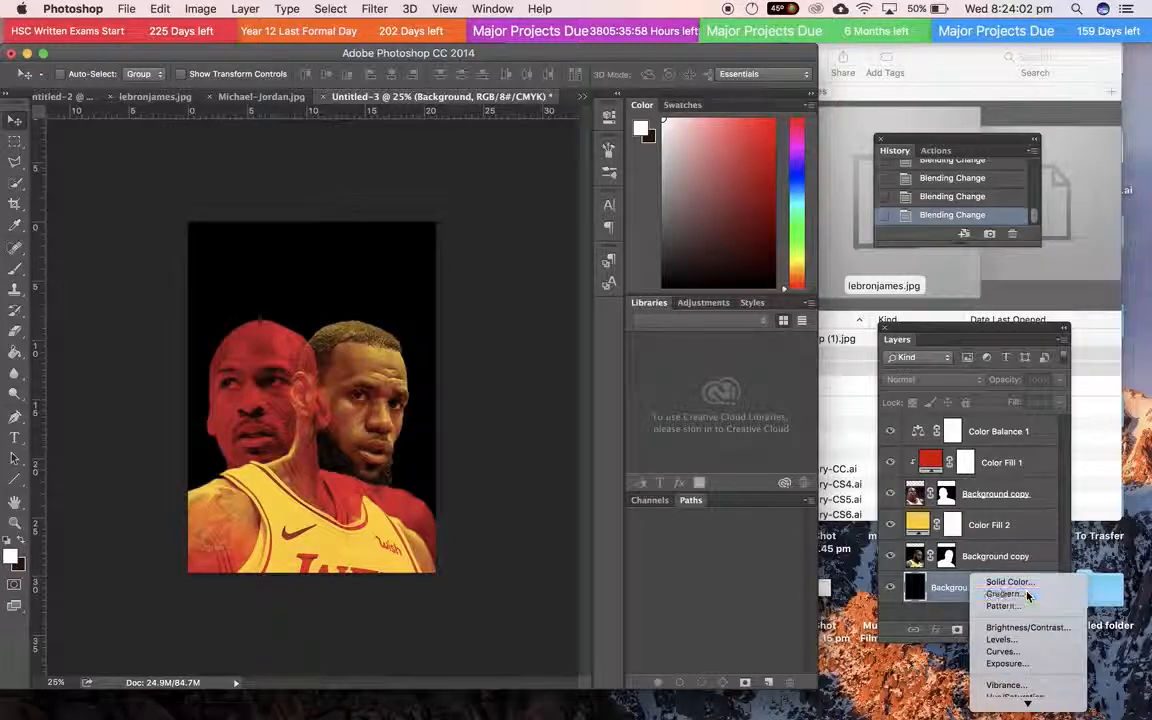
{"action": "left_click", "coordinate": [1008, 594]}
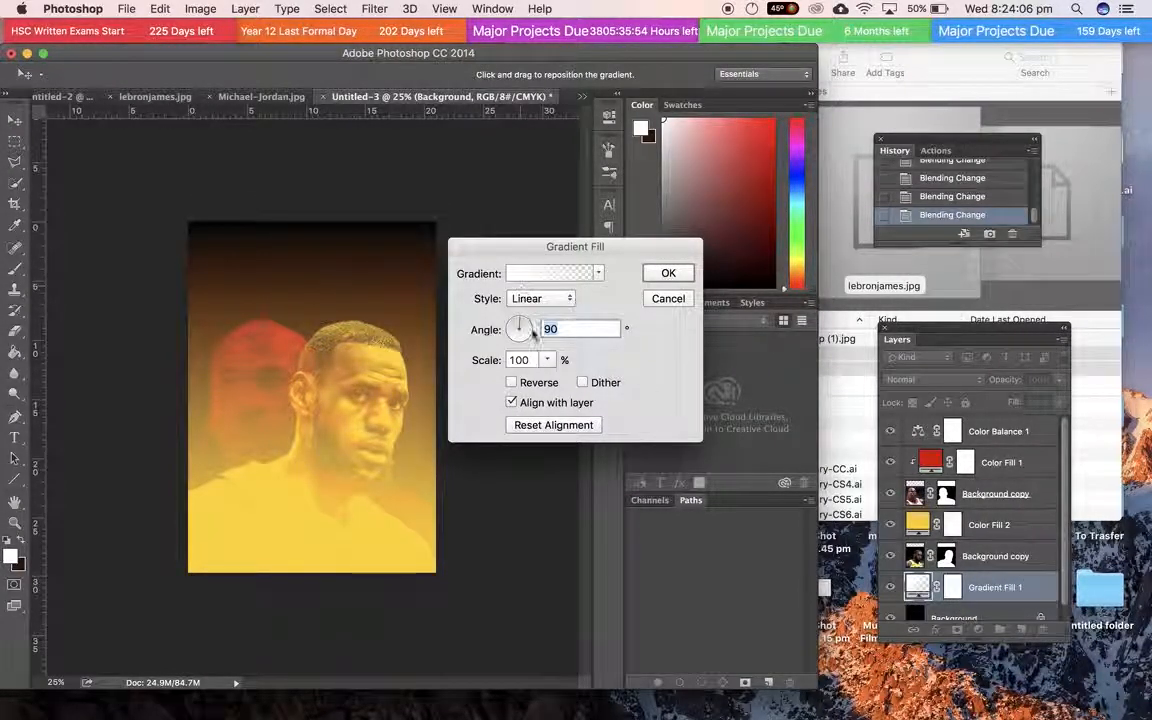
{"action": "left_click", "coordinate": [599, 273]}
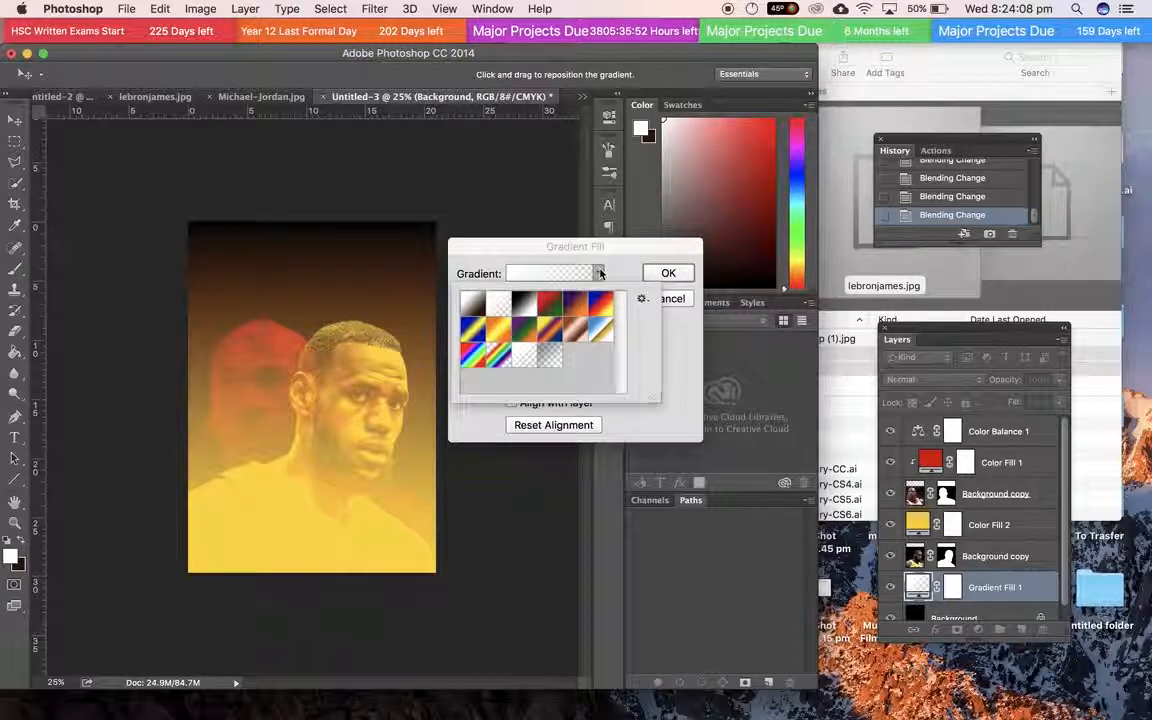
{"action": "left_click", "coordinate": [549, 302]}
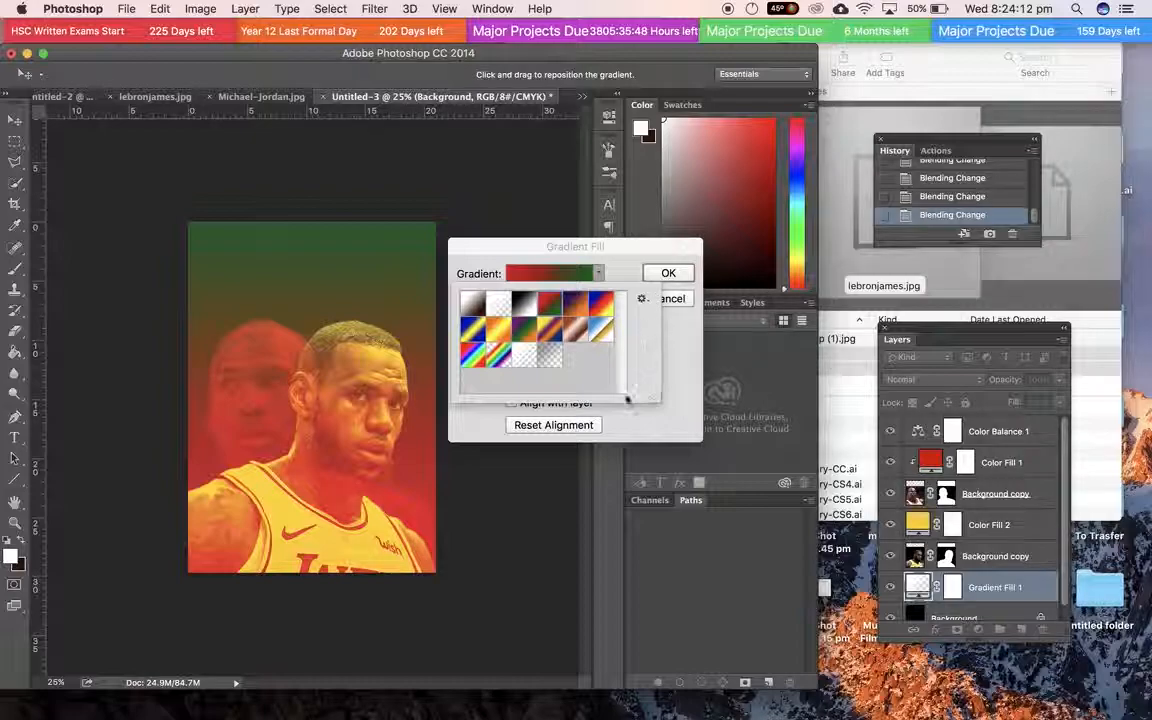
{"action": "left_click", "coordinate": [679, 381]}
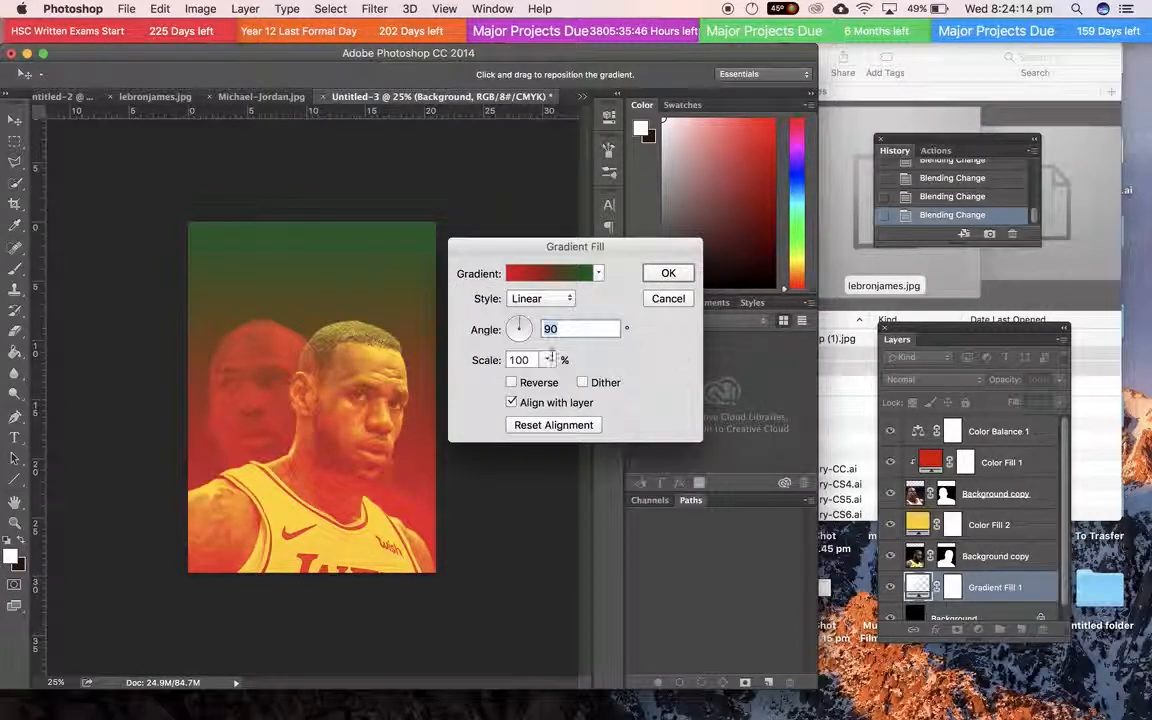
Step: Edit the gradient fill's colours by changing the green end stop to yellow ffd800
{"action": "left_click", "coordinate": [577, 279]}
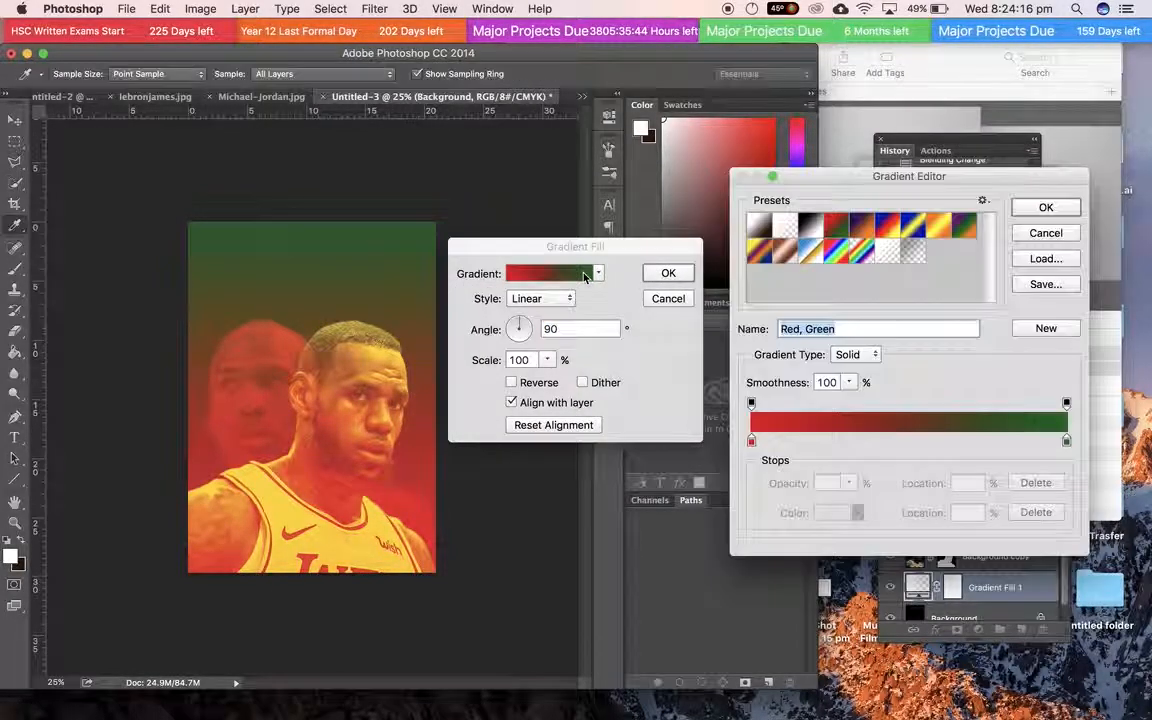
{"action": "left_click", "coordinate": [1039, 238]}
{"action": "left_click", "coordinate": [558, 274]}
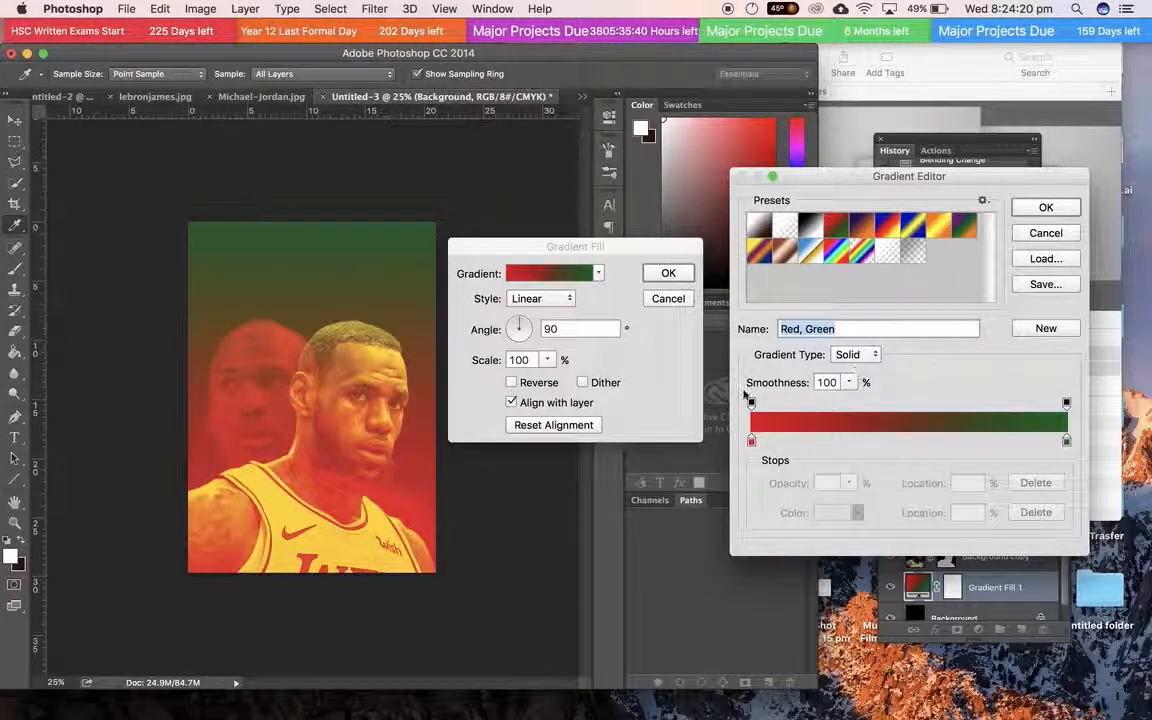
{"action": "double_click", "coordinate": [1066, 441]}
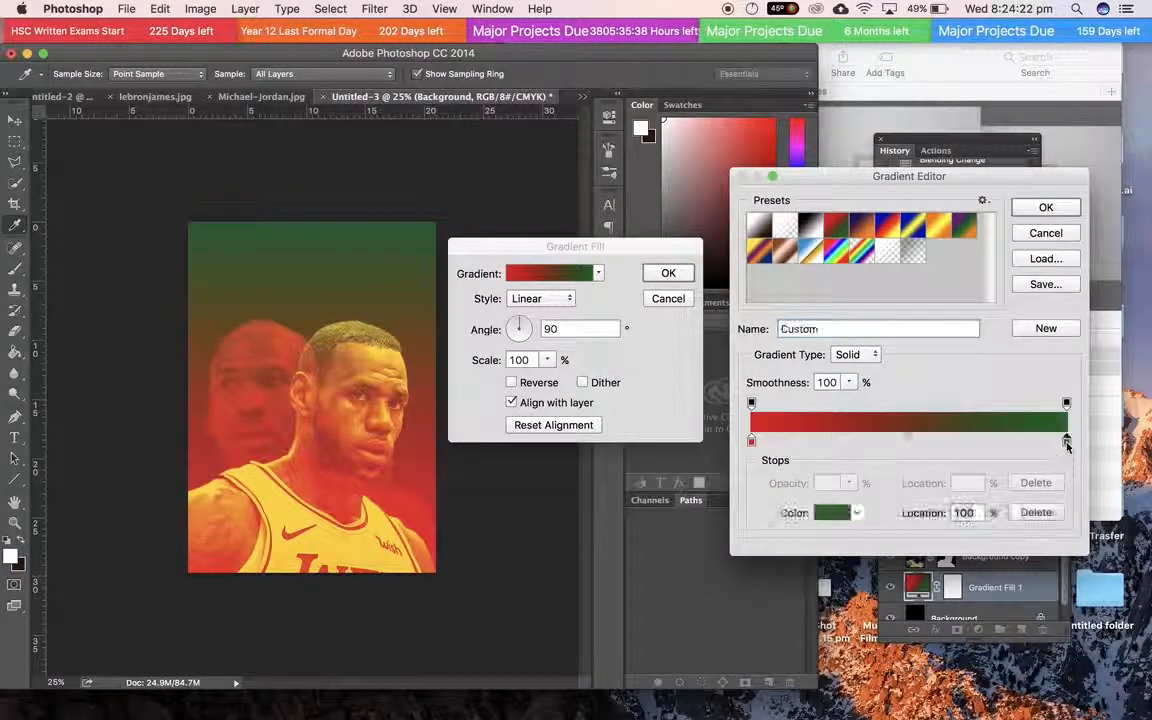
{"action": "left_click_drag", "start_coordinate": [703, 327], "coordinate": [689, 46]}
{"action": "left_click", "coordinate": [680, 305]}
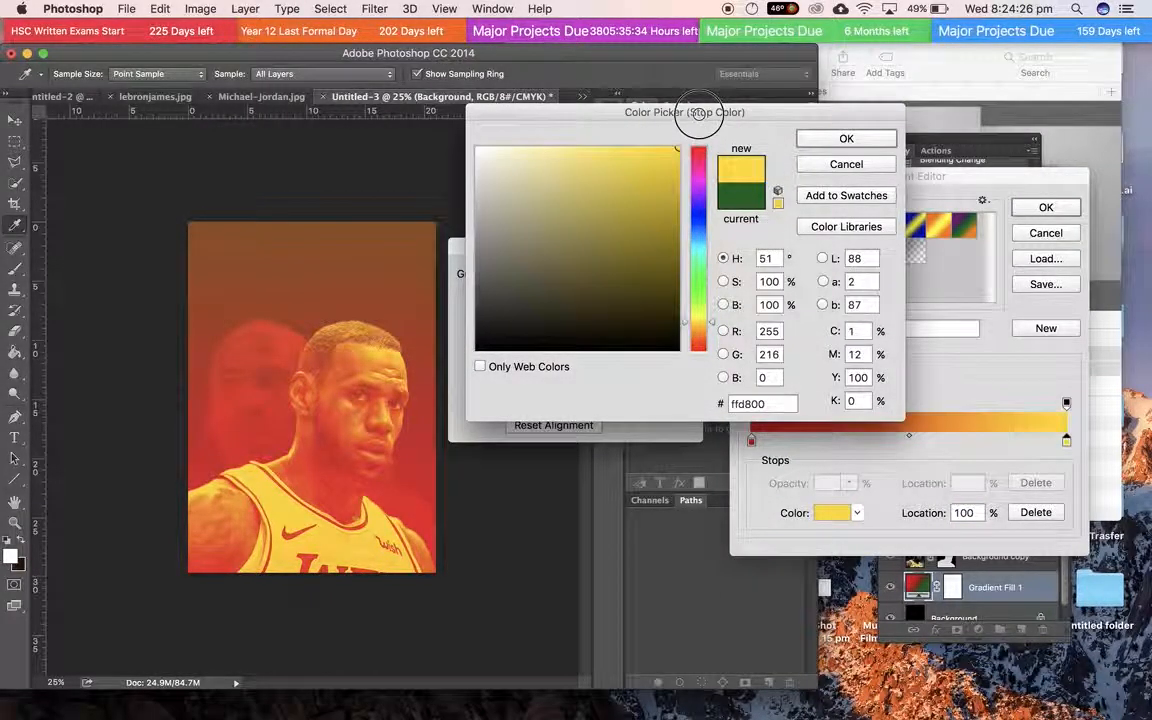
{"action": "left_click", "coordinate": [847, 139]}
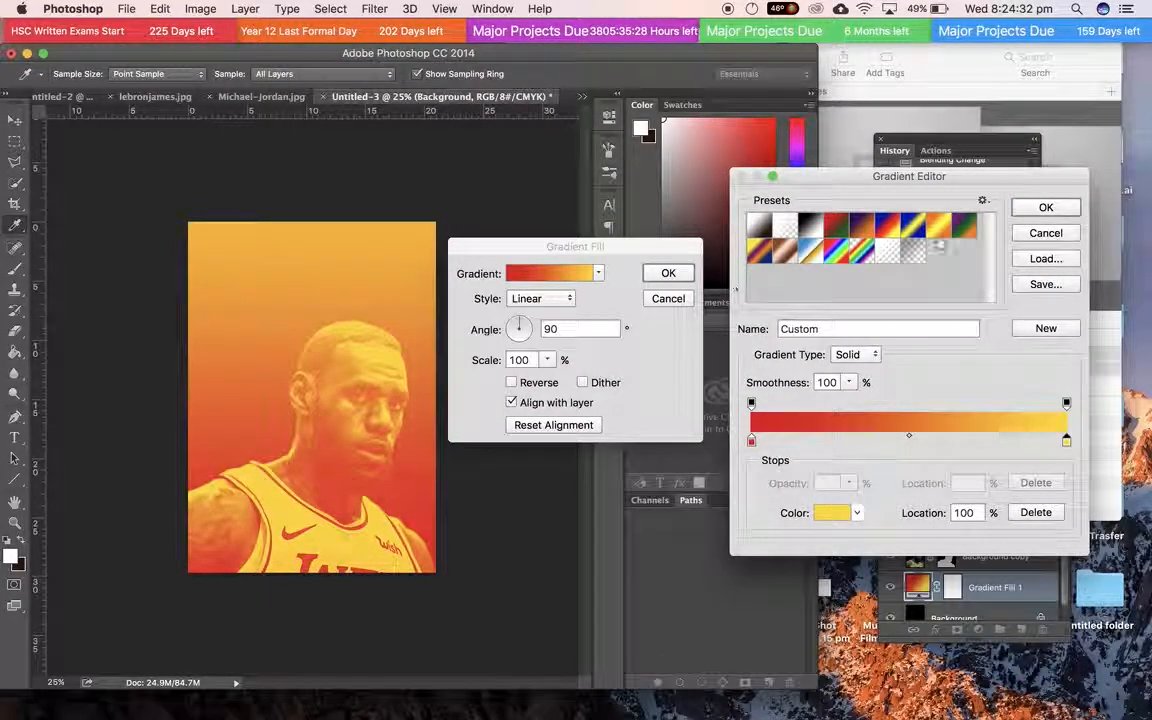
{"action": "left_click", "coordinate": [1034, 211]}
Step: Set the gradient fill's angle to -55.49° and its scale to 145%, and apply the fill
{"action": "left_click_drag", "start_coordinate": [529, 344], "coordinate": [529, 345]}
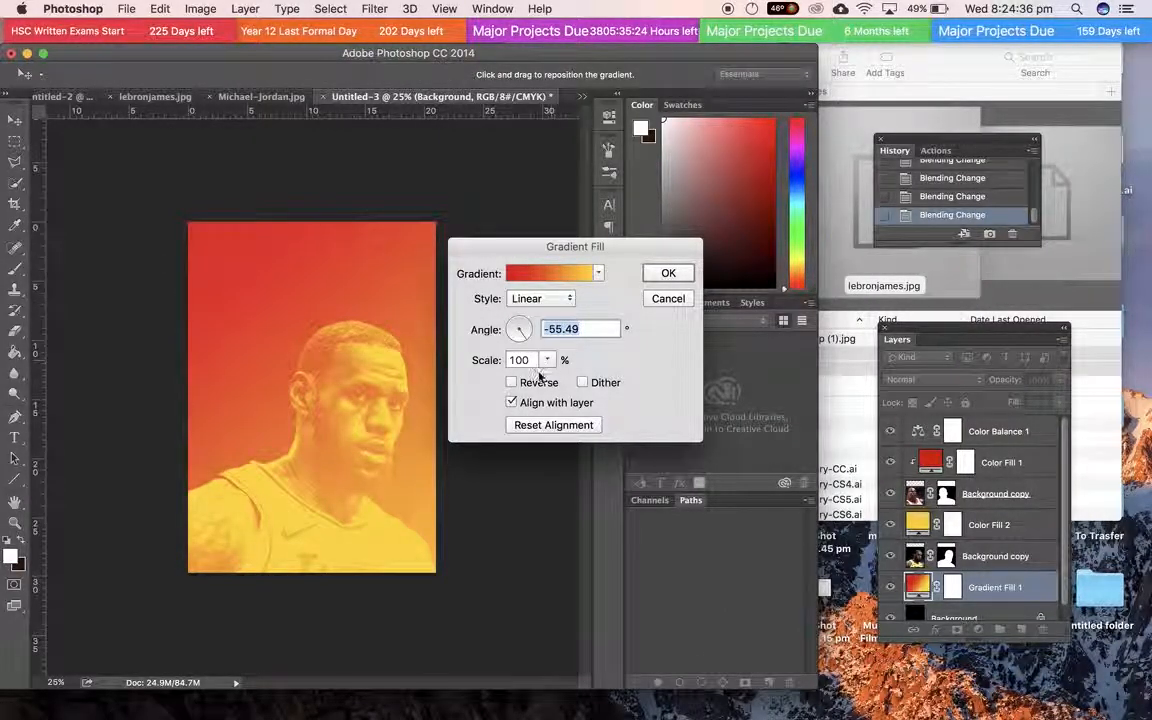
{"action": "left_click", "coordinate": [547, 359]}
{"action": "mouse_move", "coordinate": [548, 380]}
{"action": "left_mouse_down"}
{"action": "mouse_move", "coordinate": [587, 382]}
{"action": "mouse_move", "coordinate": [538, 379]}
{"action": "mouse_move", "coordinate": [552, 380]}
{"action": "left_mouse_up"}
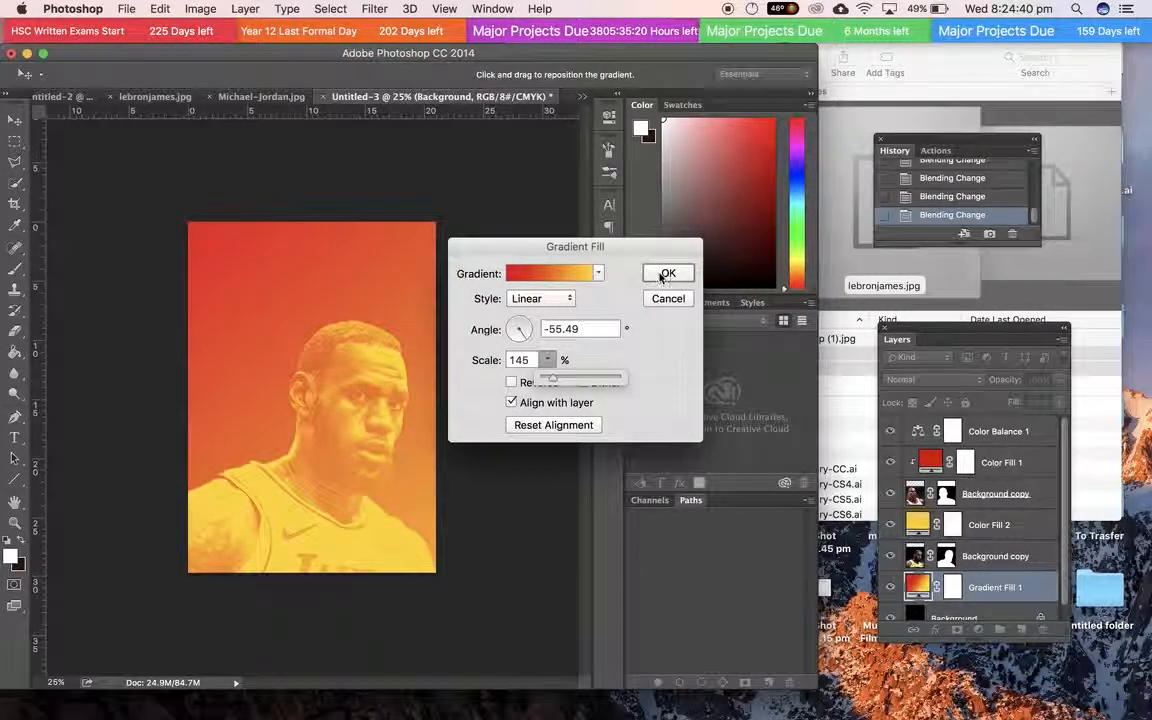
{"action": "left_click", "coordinate": [664, 274]}
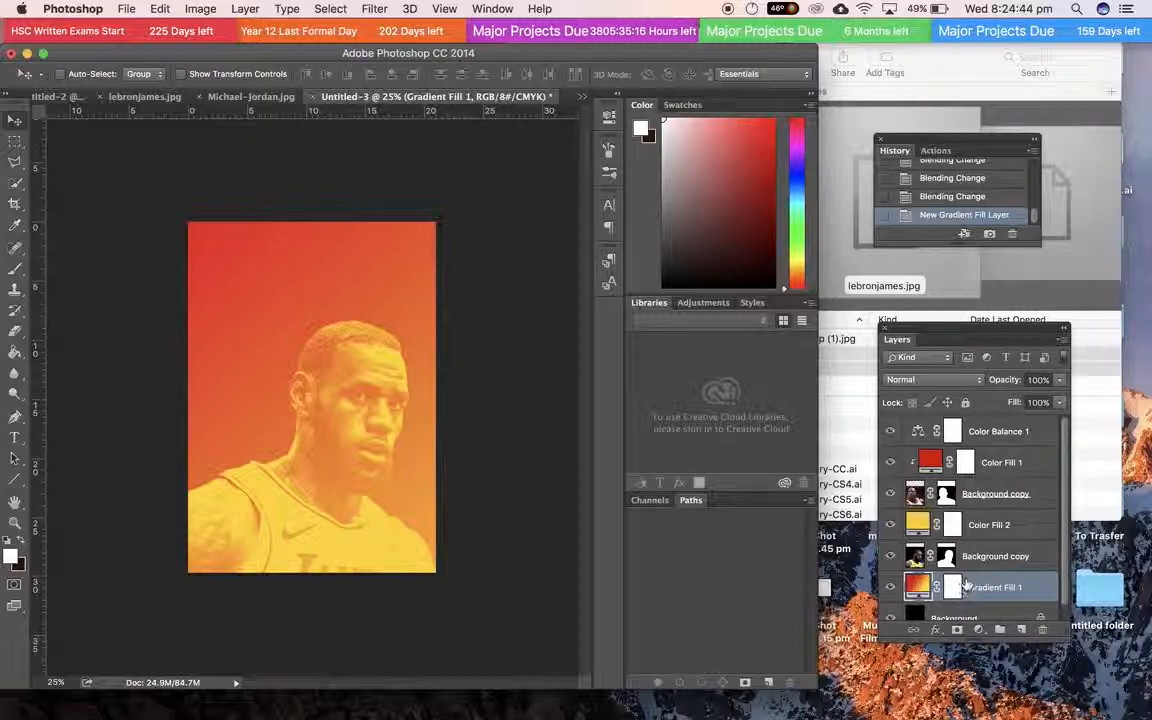
Step: Reduce the Gradient Fill 1 layer's opacity to 10% in its blending options
{"action": "double_click", "coordinate": [965, 586]}
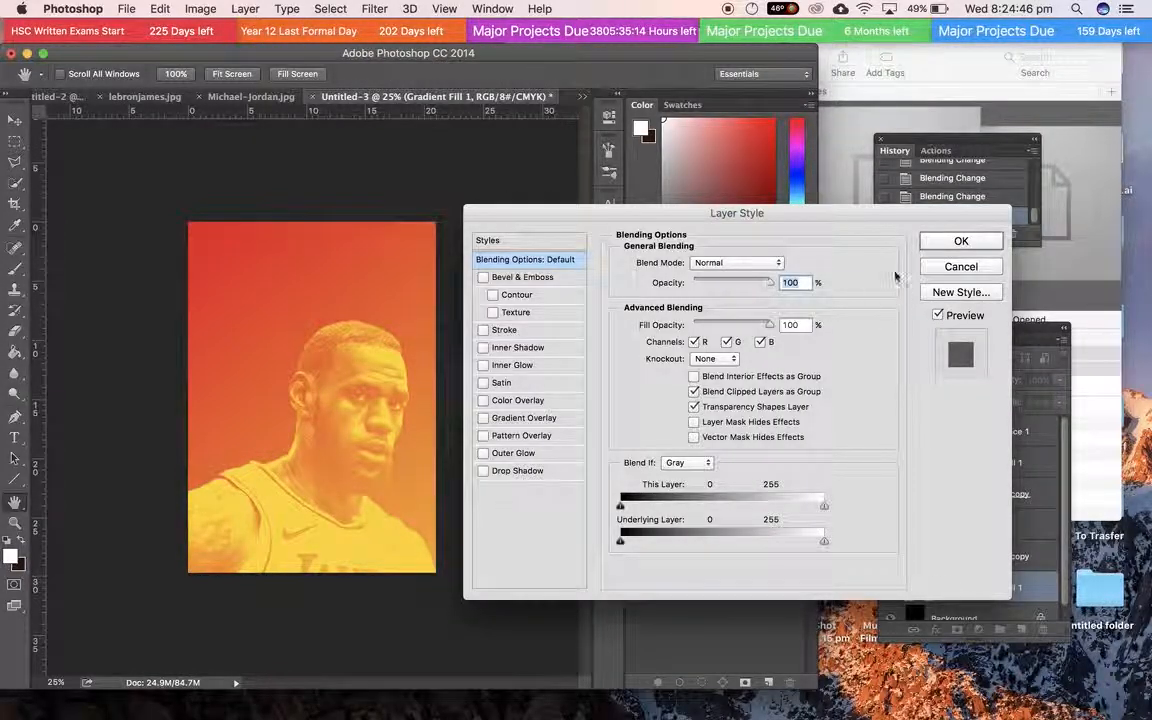
{"action": "left_click", "coordinate": [958, 267]}
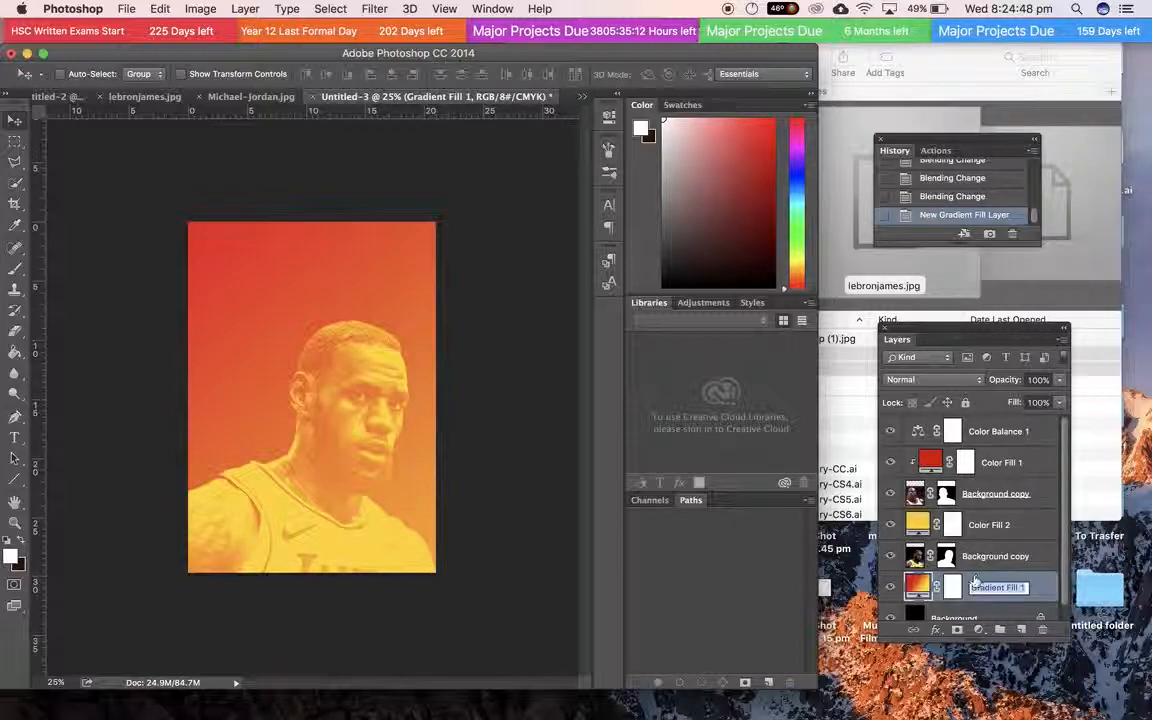
{"action": "double_click", "coordinate": [972, 585]}
{"action": "left_click_drag", "start_coordinate": [728, 284], "coordinate": [702, 287]}
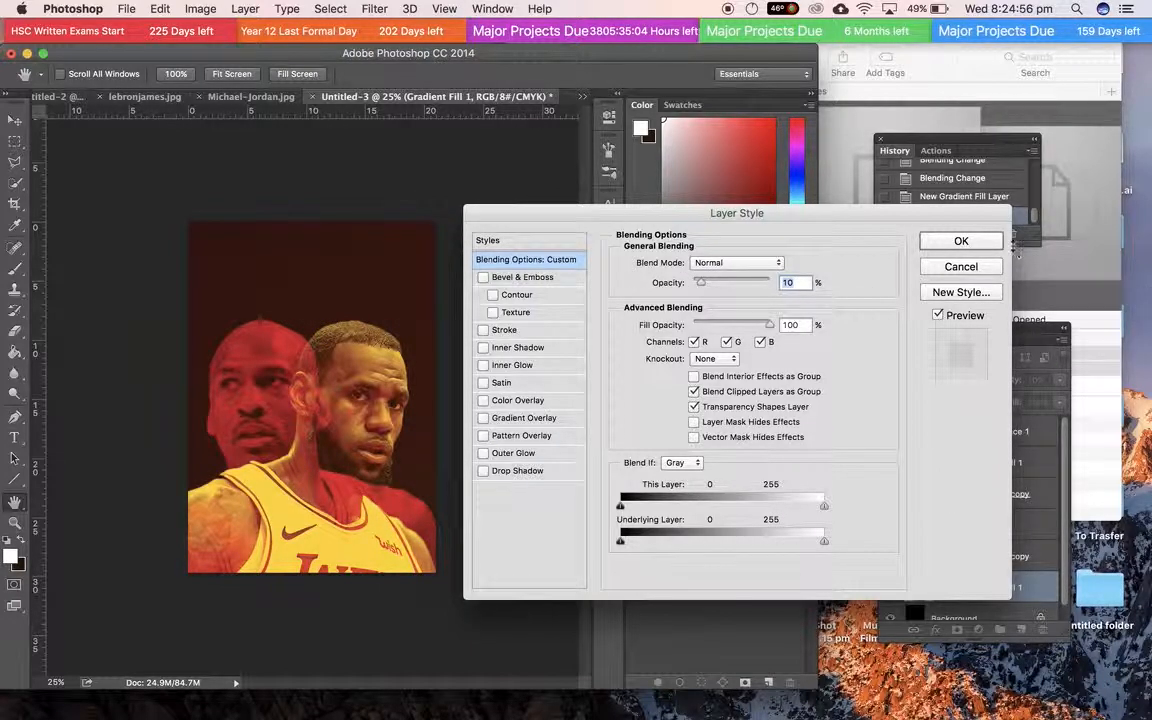
{"action": "left_click", "coordinate": [961, 242]}
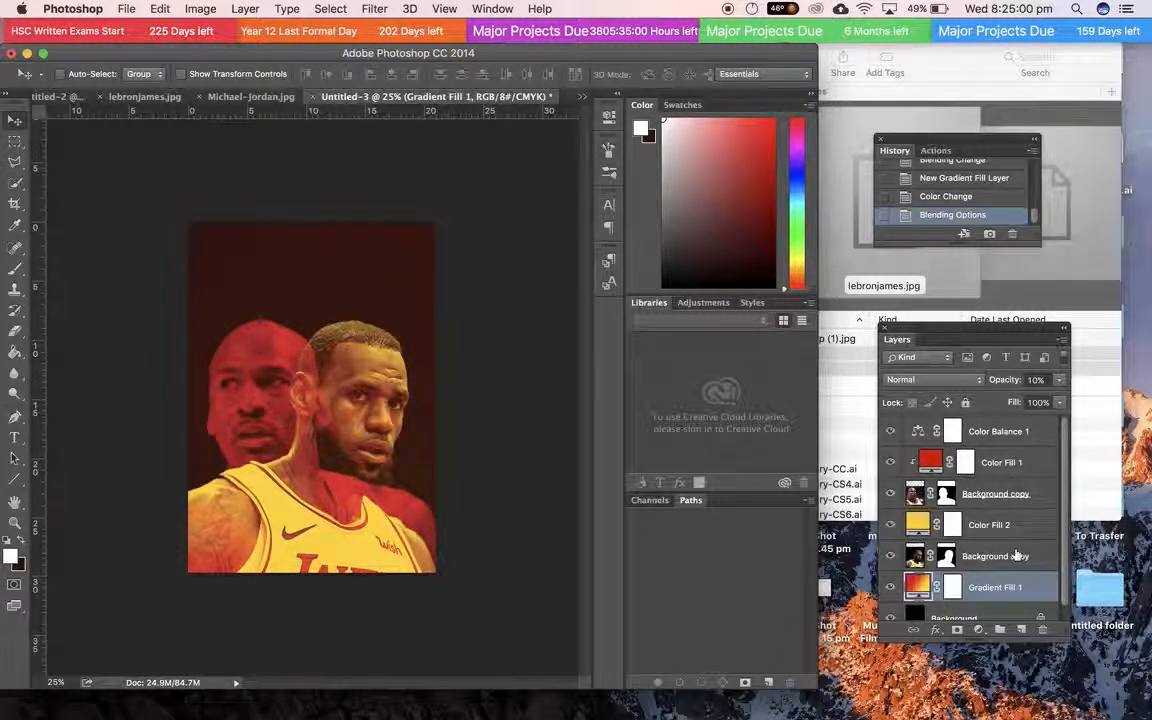
Step: Try a Vibrance adjustment layer above Color Balance 1 with vibrance -85 and saturation -45, and delete it
{"action": "left_click", "coordinate": [1009, 441]}
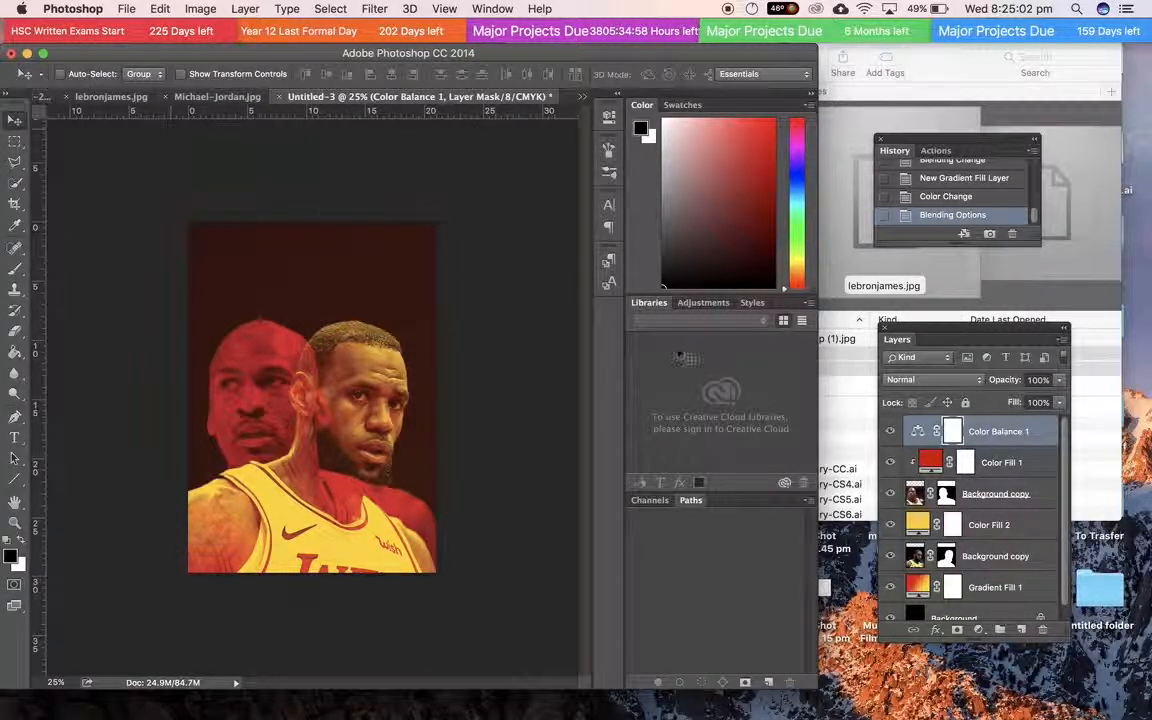
{"action": "scroll", "coordinate": [1001, 665], "scroll_direction": "down", "scroll_amount": 5}
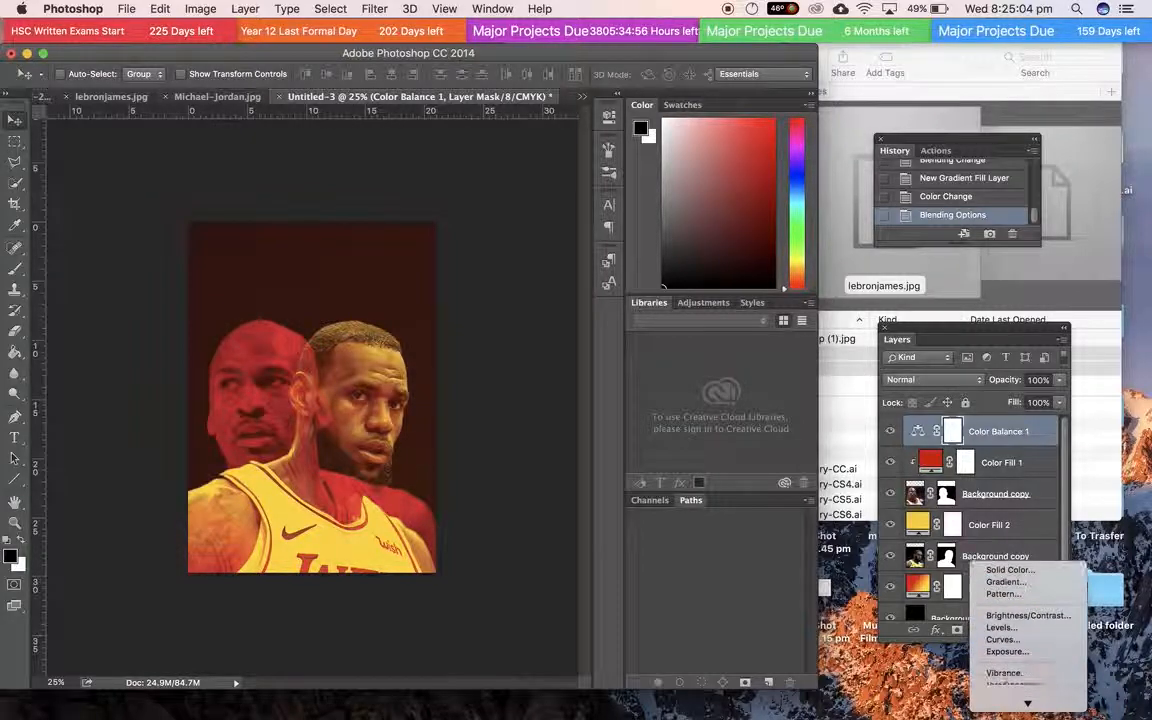
{"action": "left_click", "coordinate": [1005, 561]}
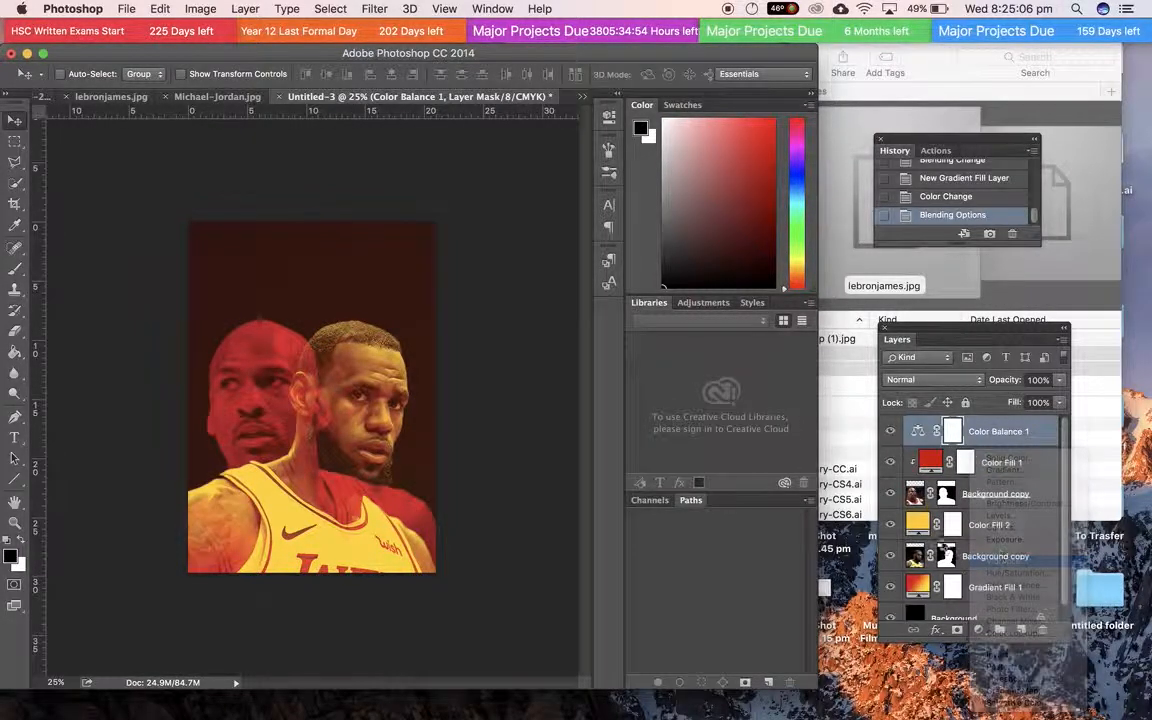
{"action": "left_click_drag", "start_coordinate": [473, 206], "coordinate": [391, 172]}
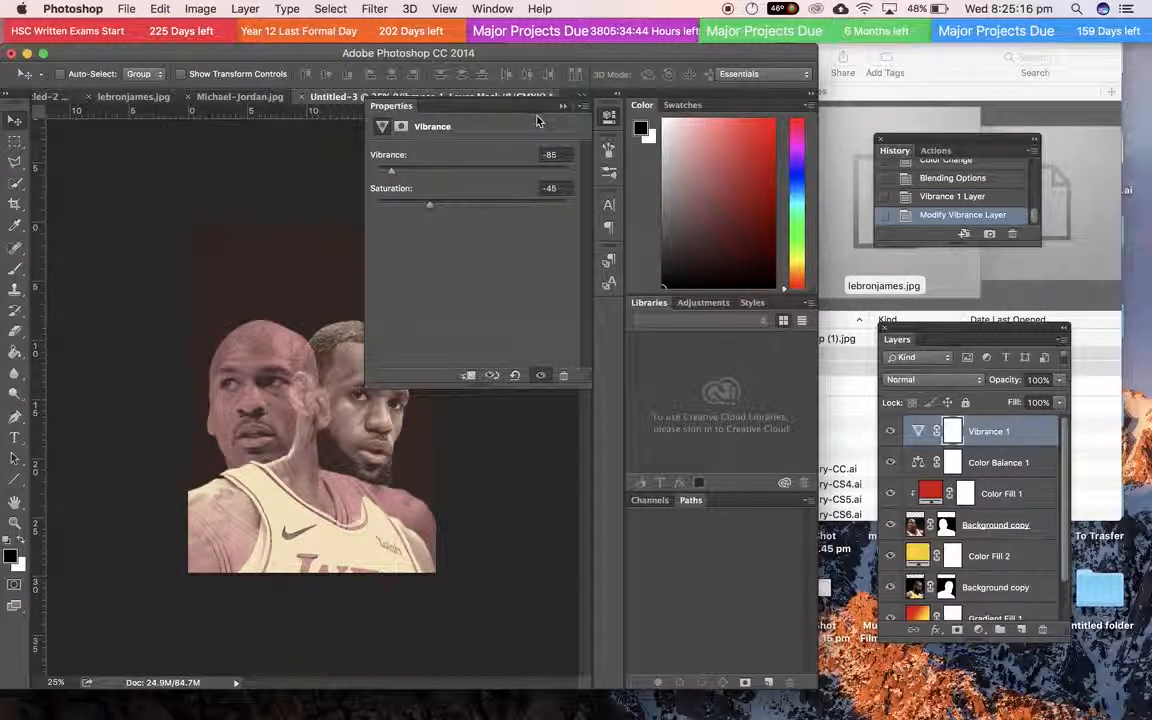
{"action": "left_click", "coordinate": [929, 429]}
{"action": "left_click_drag", "start_coordinate": [988, 441], "coordinate": [1043, 630]}
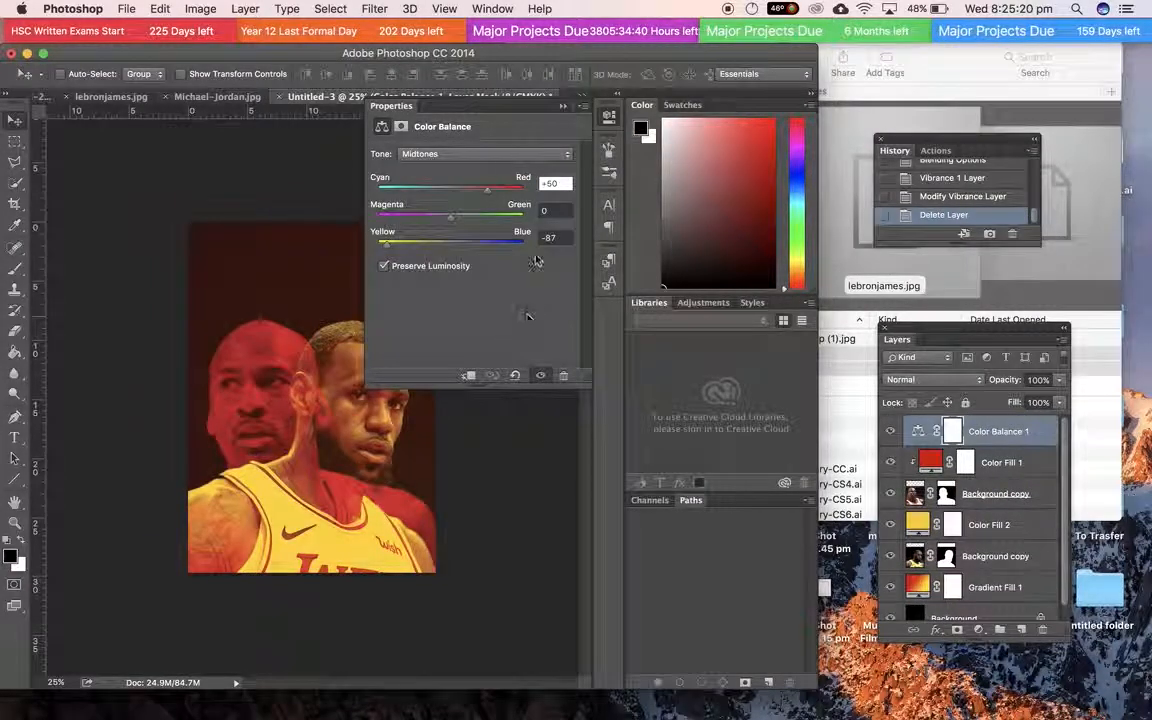
{"action": "left_click", "coordinate": [562, 153]}
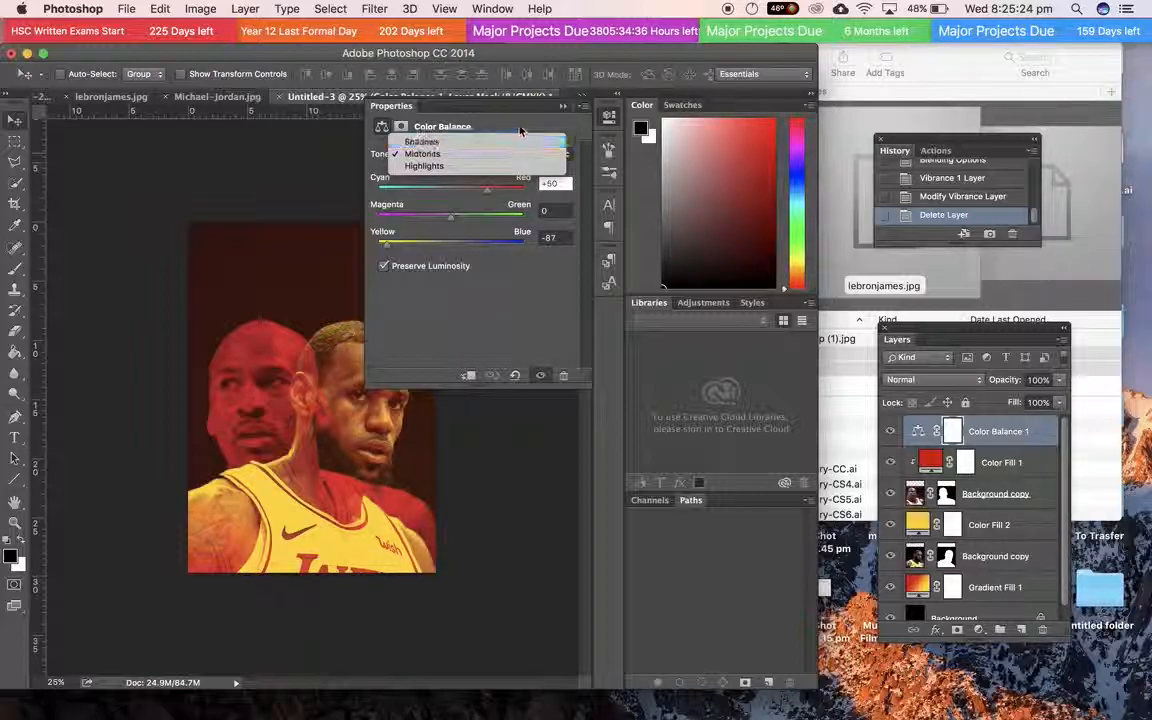
{"action": "left_click", "coordinate": [560, 108]}
{"action": "left_click", "coordinate": [563, 107]}
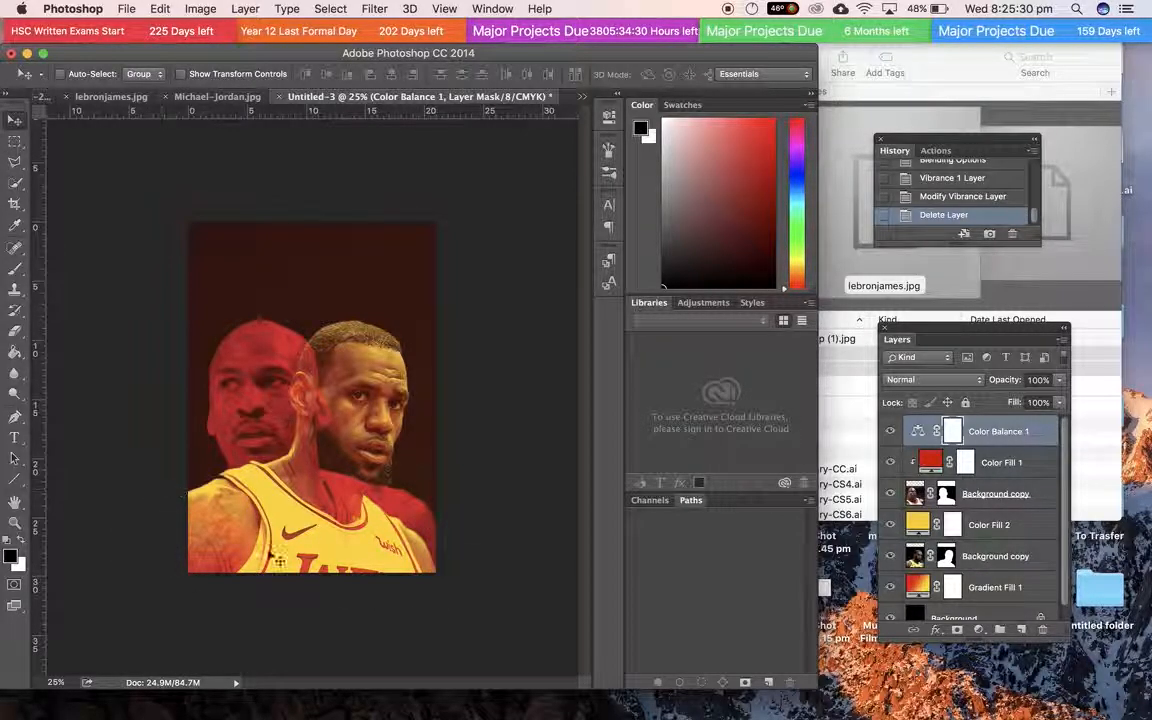
Step: Create a new layer above Color Balance 1 and sample the poster's dark red background as the foreground colour
{"action": "left_click", "coordinate": [1021, 631]}
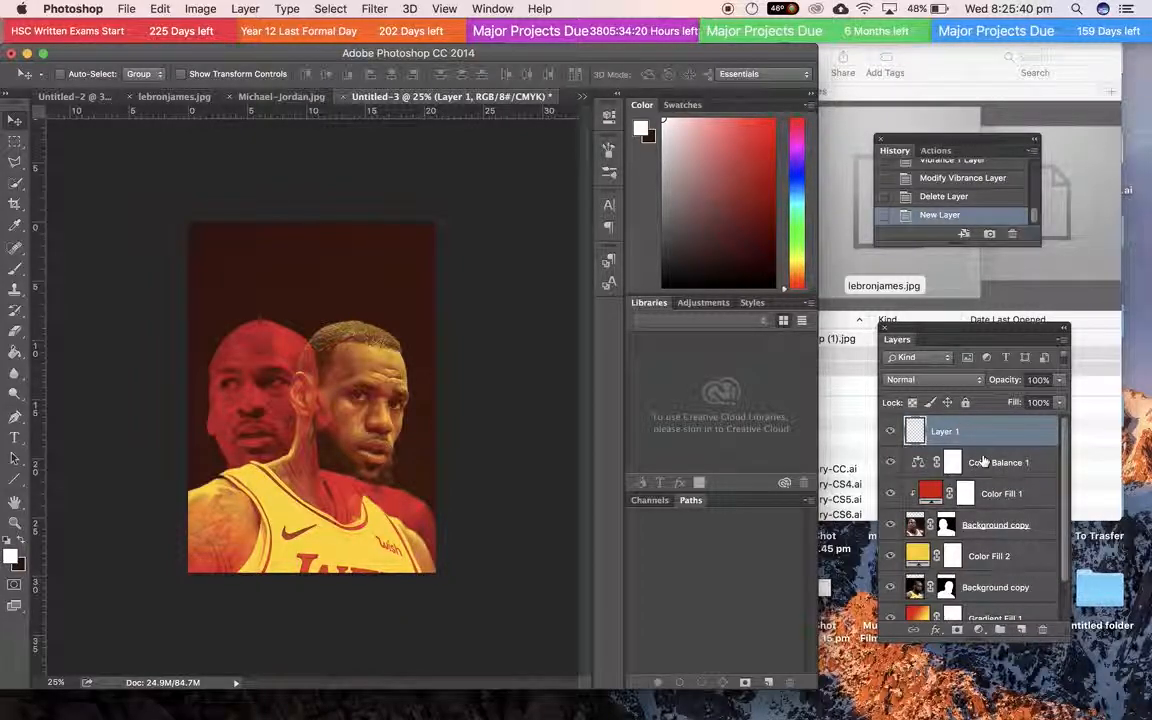
{"action": "left_click", "coordinate": [15, 227]}
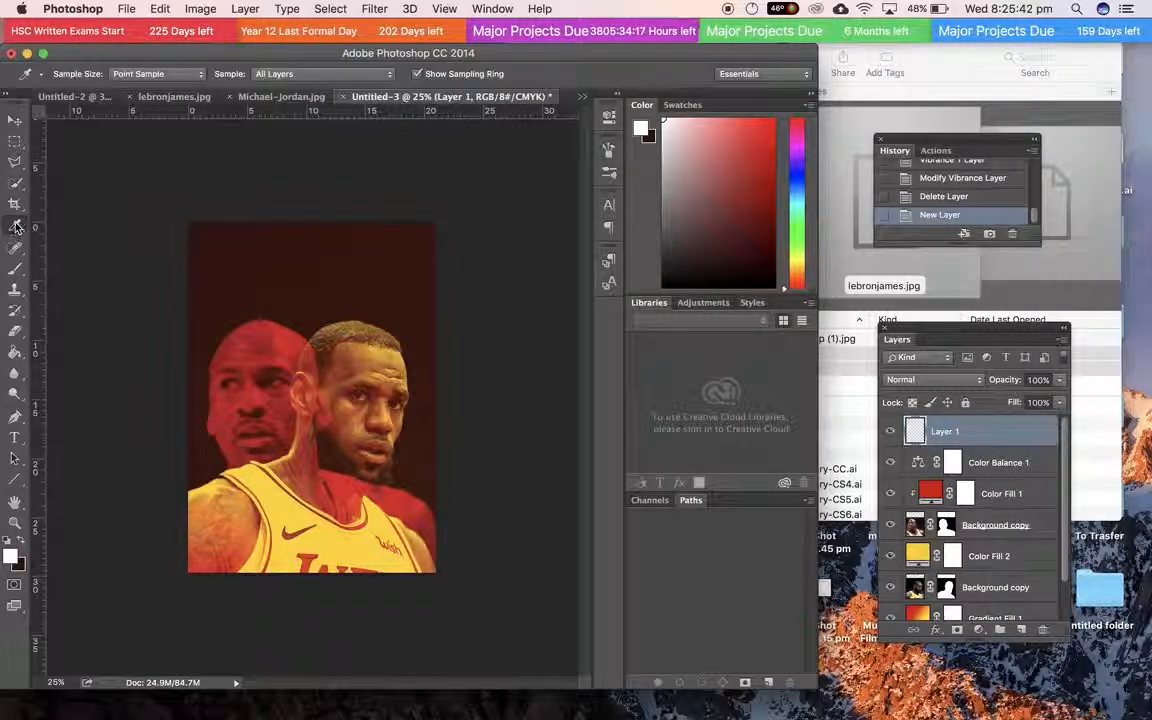
{"action": "left_click", "coordinate": [207, 304]}
{"action": "left_click", "coordinate": [195, 300]}
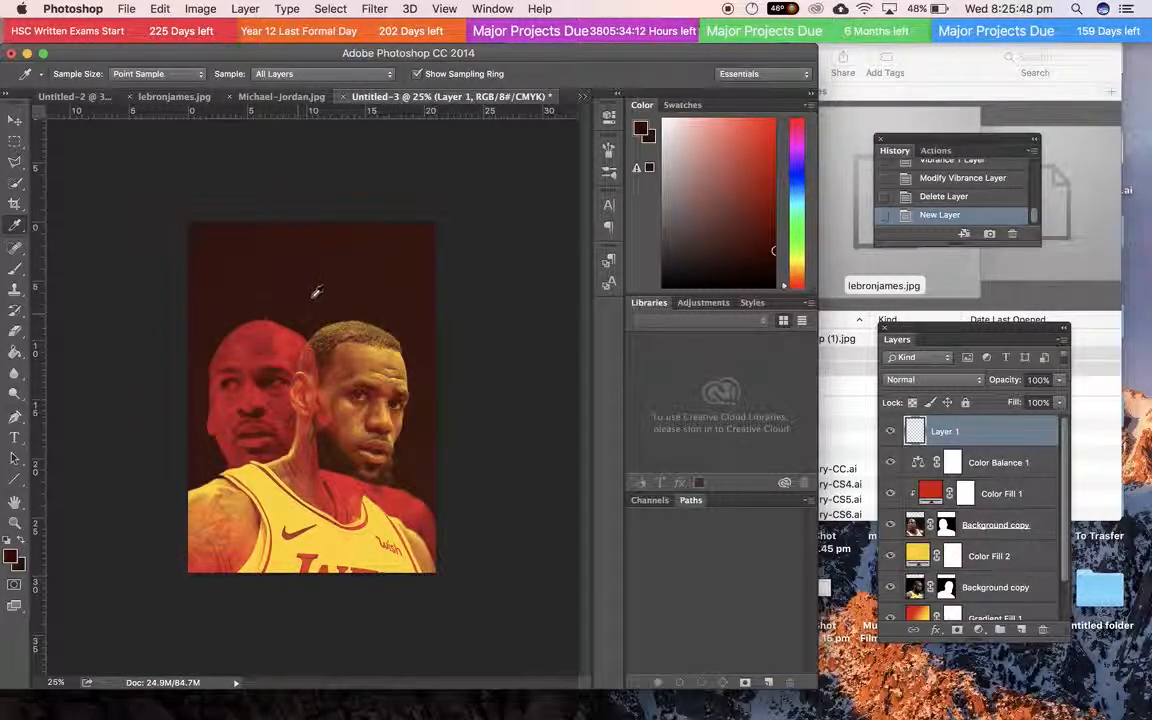
Step: Paint over the poster's lower corners and bottom edge with a soft 1040 px brush, fading the shoulders and jersey into dark red
{"action": "left_click", "coordinate": [17, 269]}
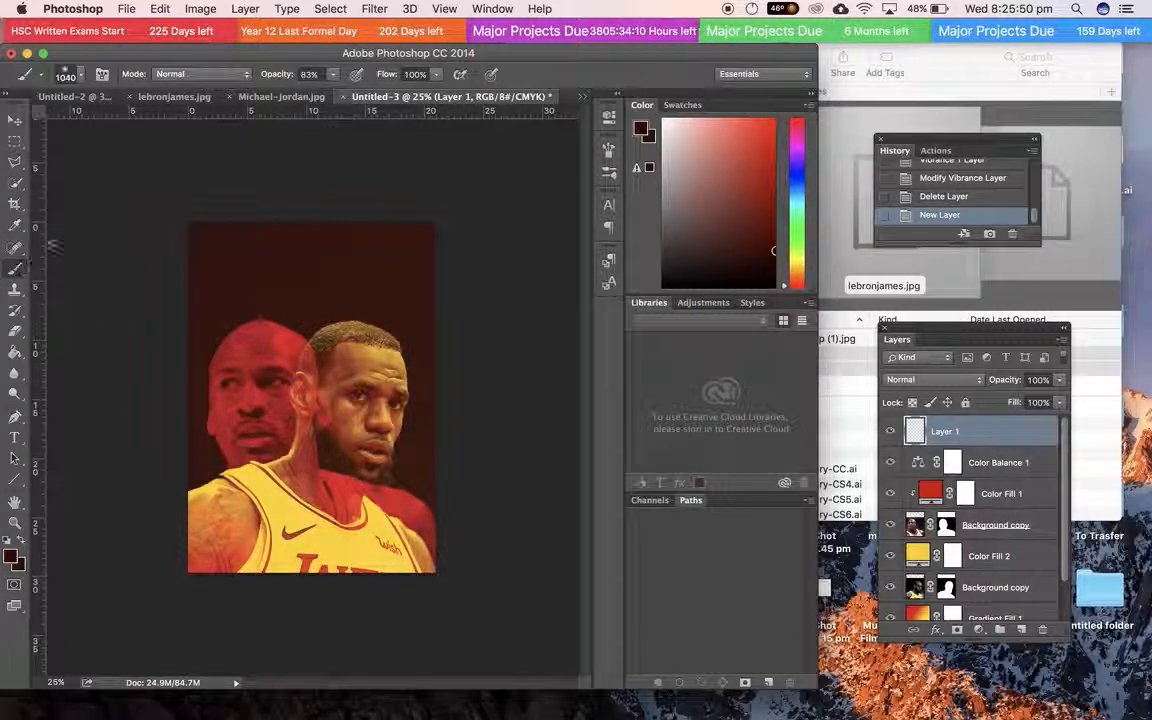
{"action": "left_click", "coordinate": [84, 75]}
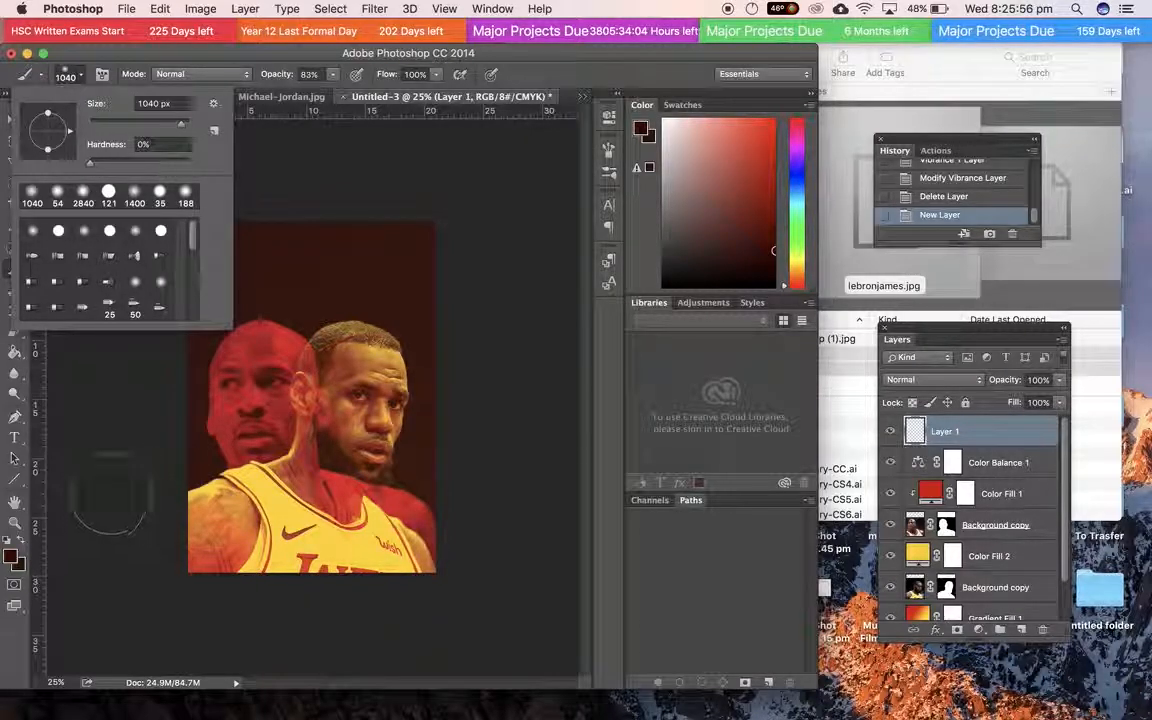
{"action": "left_click", "coordinate": [155, 488]}
{"action": "left_click", "coordinate": [158, 489]}
{"action": "left_click", "coordinate": [160, 490]}
{"action": "left_click", "coordinate": [171, 505]}
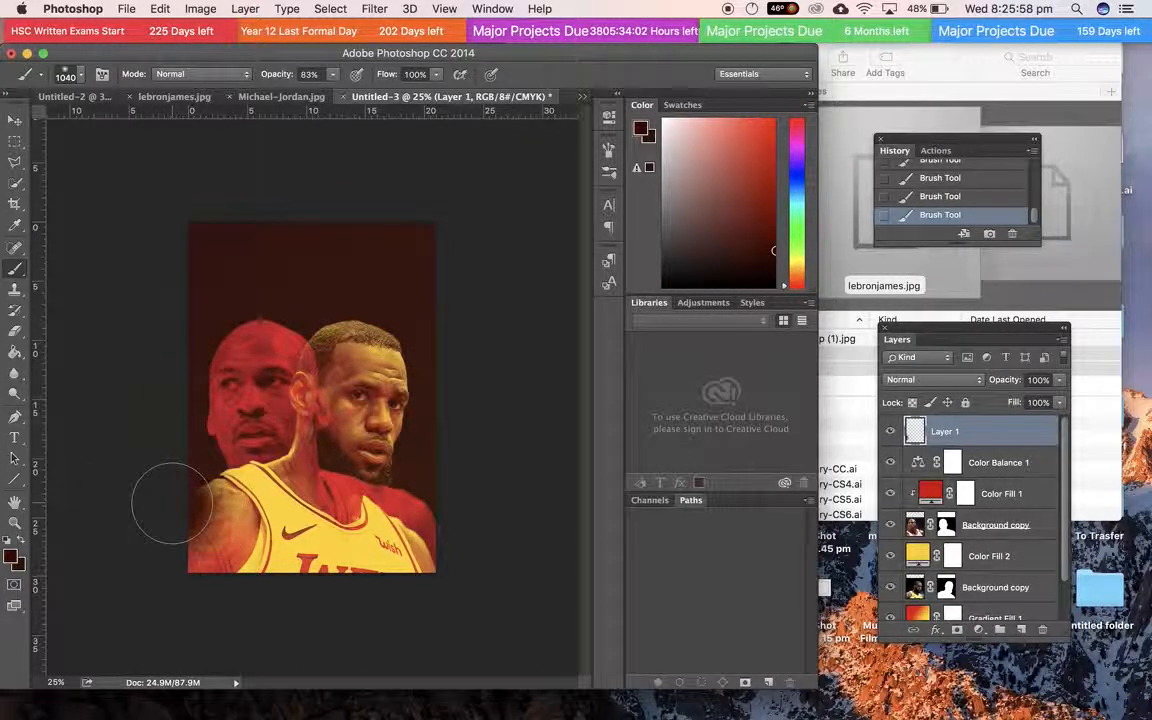
{"action": "left_click", "coordinate": [220, 565]}
{"action": "left_click", "coordinate": [278, 594]}
{"action": "left_click", "coordinate": [205, 560]}
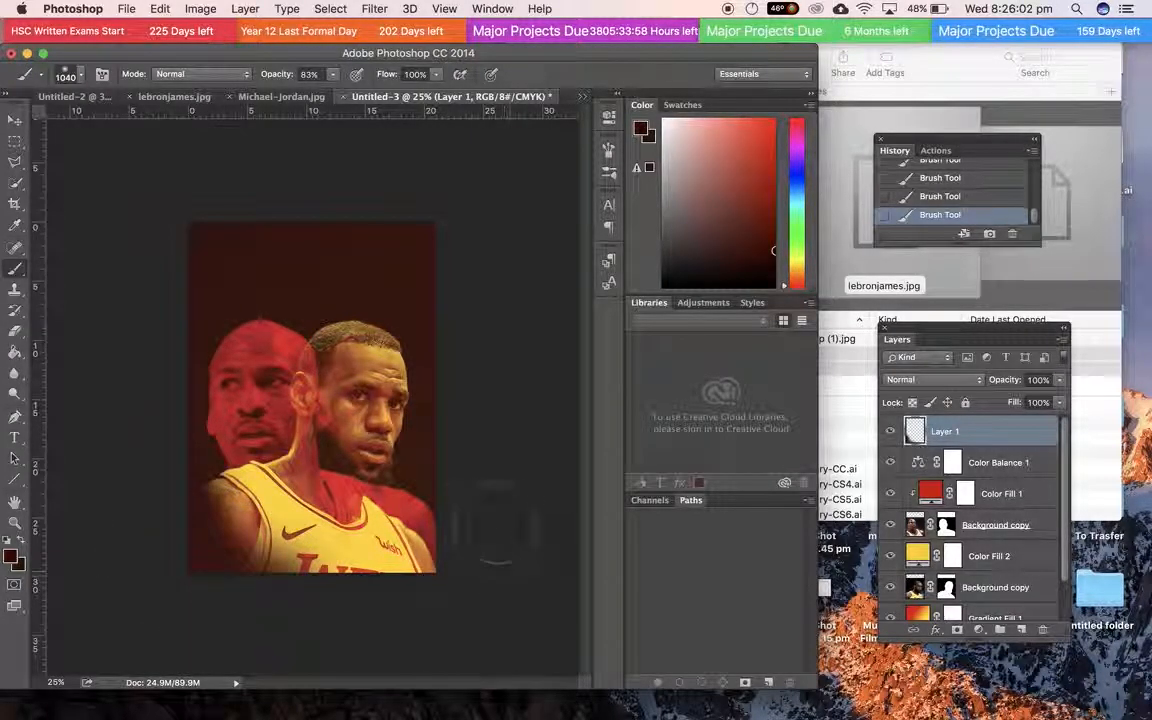
{"action": "mouse_move", "coordinate": [286, 592]}
{"action": "left_mouse_down"}
{"action": "mouse_move", "coordinate": [242, 570]}
{"action": "mouse_move", "coordinate": [332, 602]}
{"action": "left_mouse_up"}
{"action": "left_click_drag", "start_coordinate": [197, 488], "coordinate": [198, 500]}
{"action": "mouse_move", "coordinate": [443, 503]}
{"action": "left_mouse_down"}
{"action": "mouse_move", "coordinate": [432, 540]}
{"action": "mouse_move", "coordinate": [394, 577]}
{"action": "left_mouse_up"}
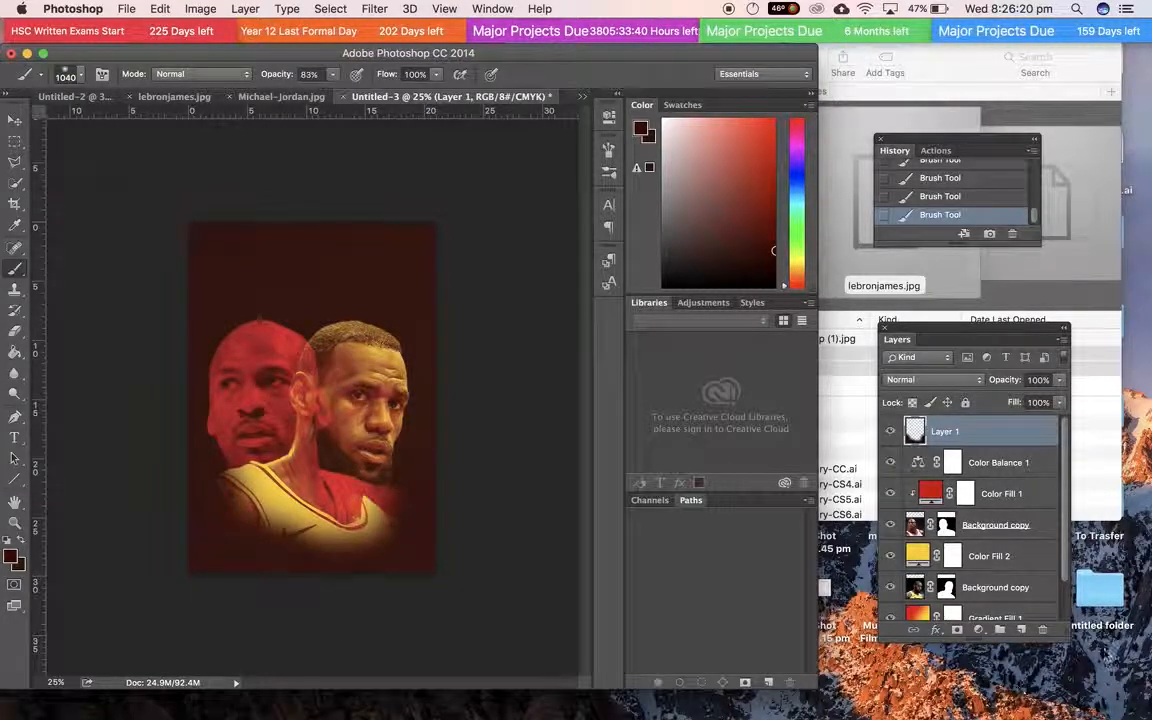
Step: Move Color Fill 2 and the LeBron cut-out layer together above Color Fill 1, directly below Color Balance 1
{"action": "left_click", "coordinate": [1010, 565]}
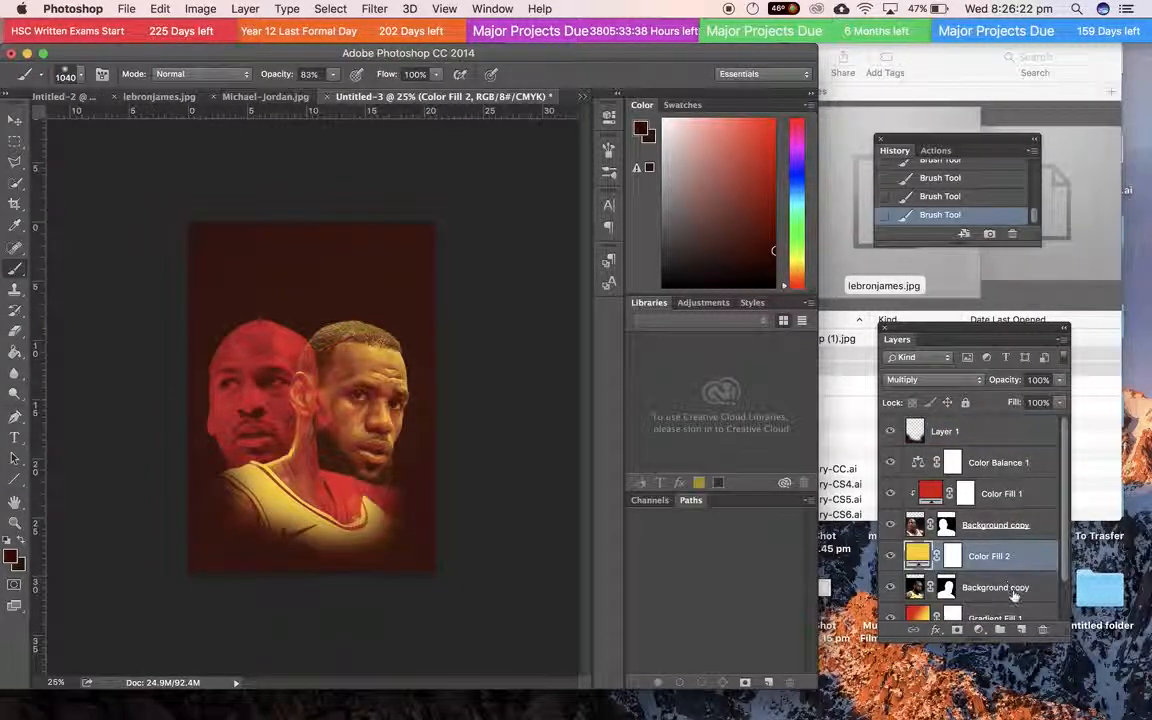
{"action": "left_click", "coordinate": [1013, 591]}
{"action": "left_click", "coordinate": [1008, 566], "text": "shift"}
{"action": "left_click_drag", "start_coordinate": [1007, 564], "coordinate": [1005, 478]}
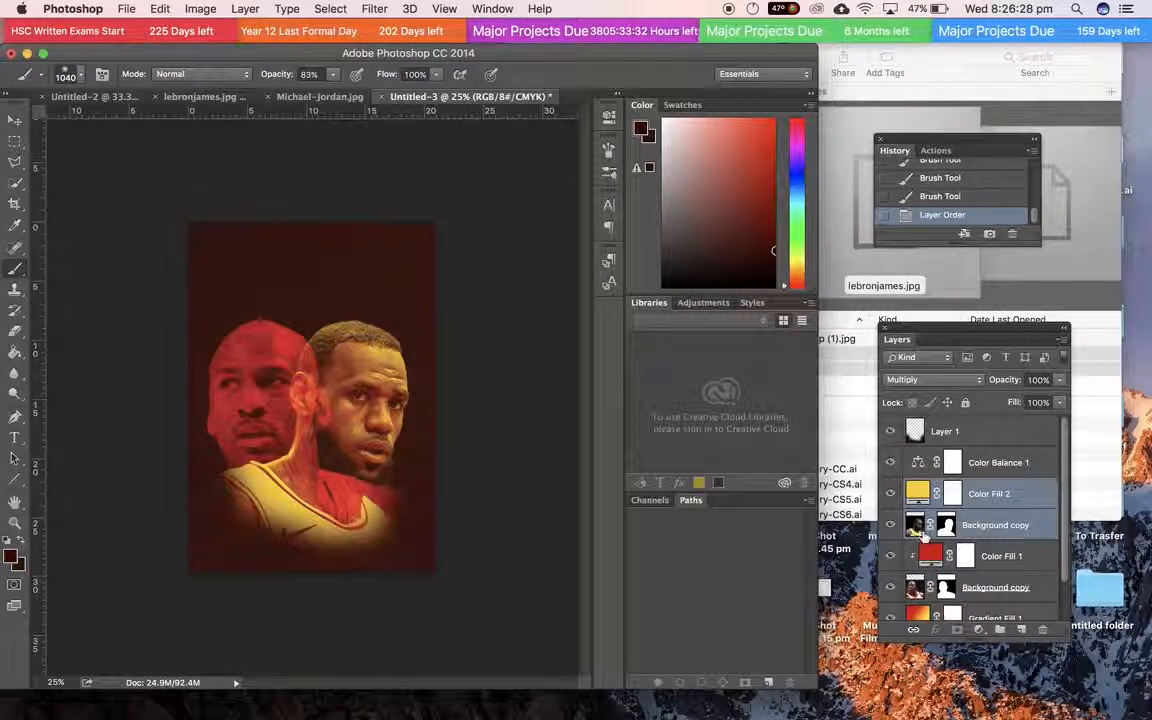
Step: Set the LeBron cut-out layer's blend mode to Screen, after trying Lighten
{"action": "left_click", "coordinate": [980, 527]}
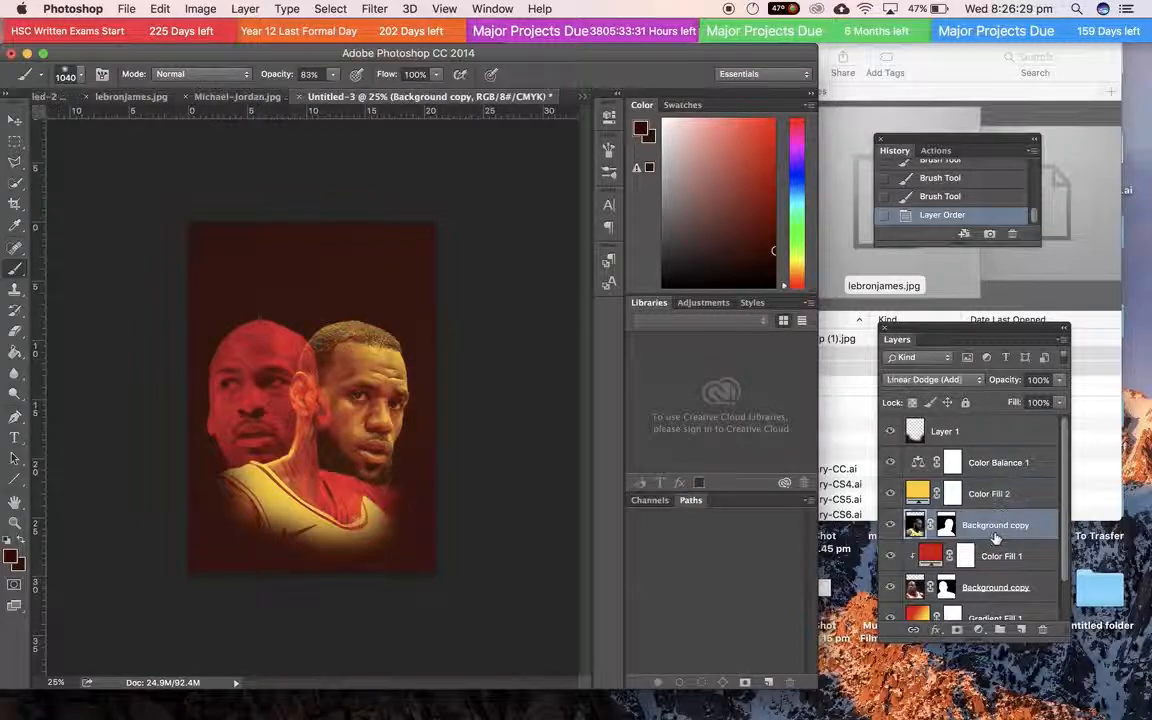
{"action": "left_click", "coordinate": [953, 380]}
{"action": "left_click", "coordinate": [940, 342]}
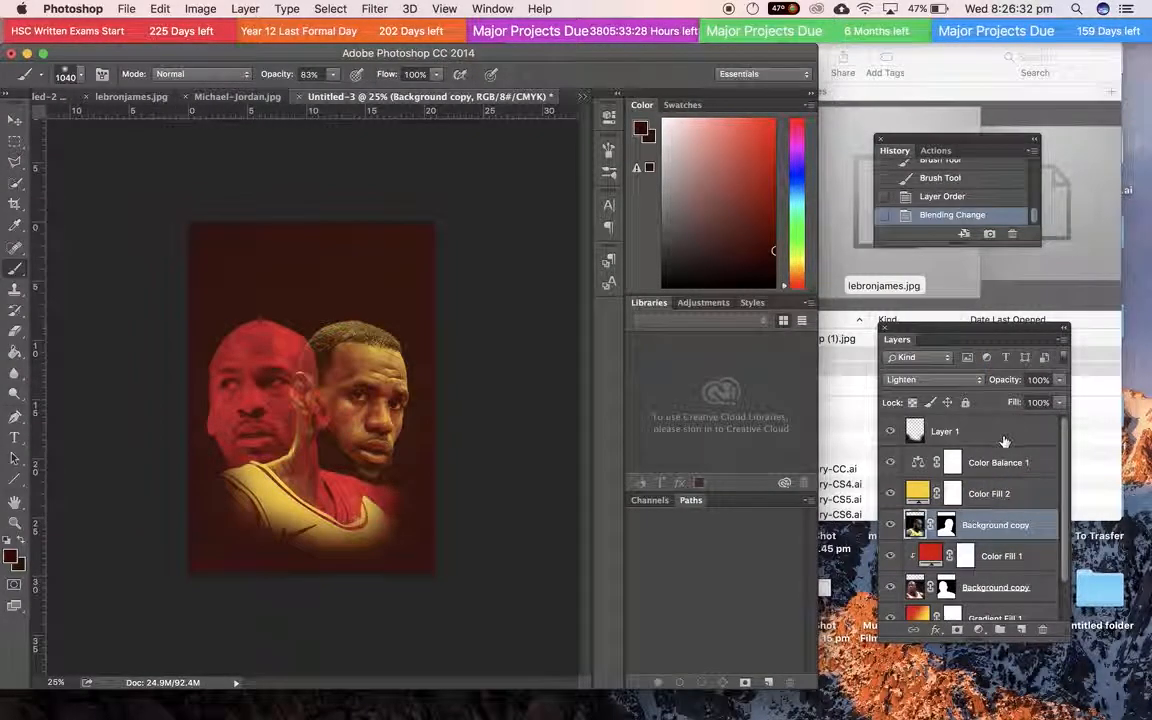
{"action": "left_click", "coordinate": [968, 380]}
{"action": "left_click", "coordinate": [915, 395]}
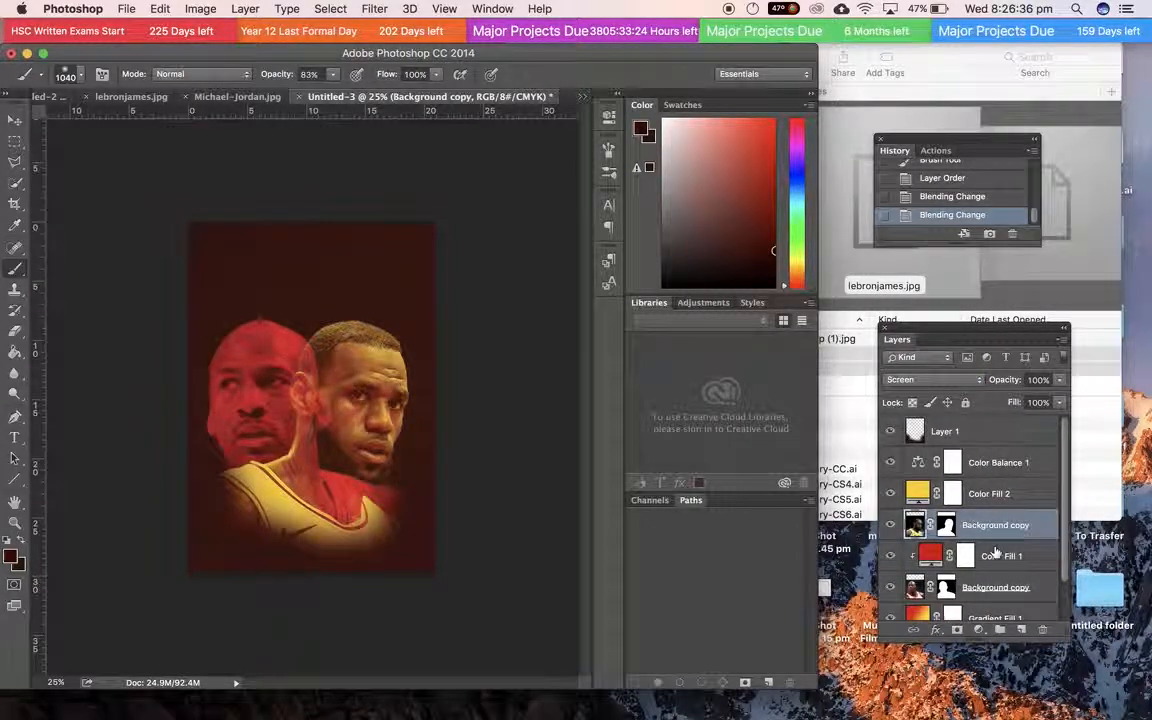
Step: Desaturate the LeBron cut-out layer with a Hue/Saturation adjustment of -89 saturation
{"action": "key", "text": "super+u"}
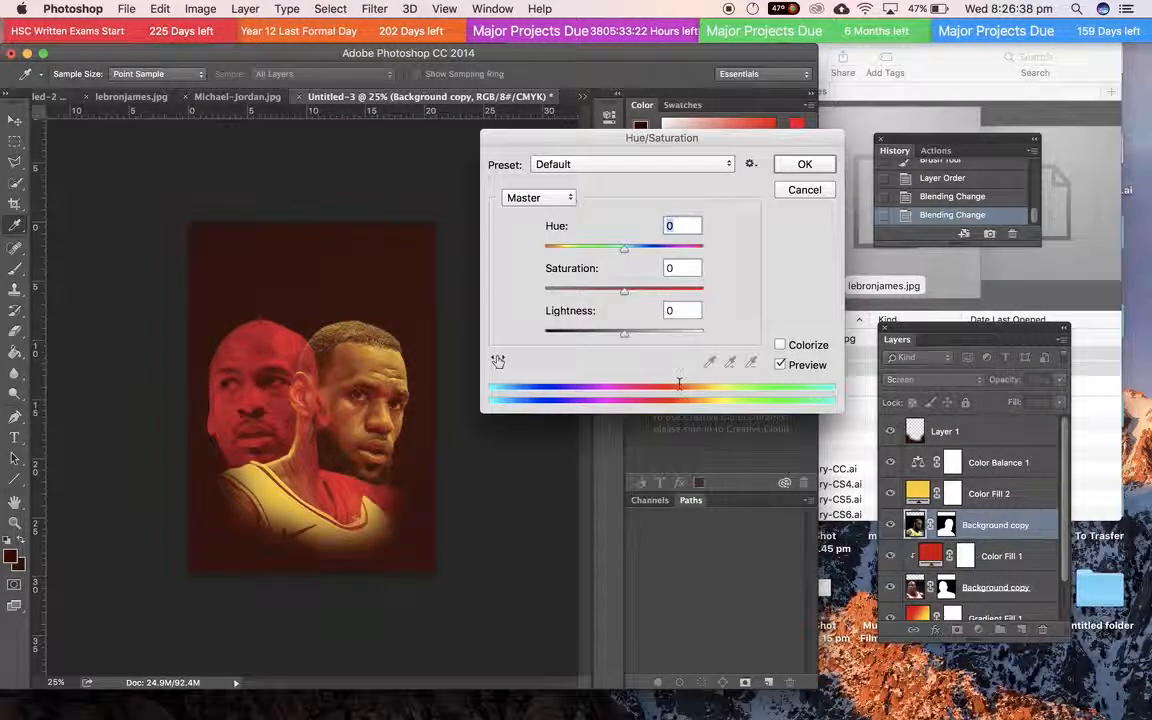
{"action": "left_click_drag", "start_coordinate": [625, 293], "coordinate": [554, 293]}
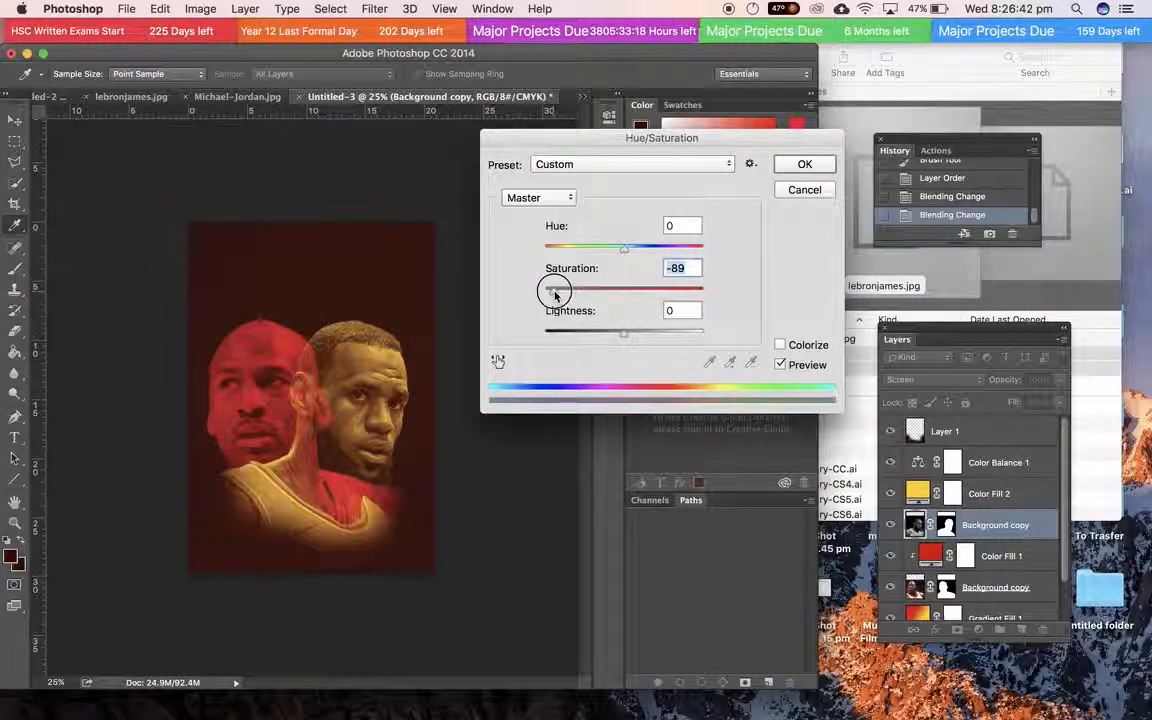
{"action": "left_click", "coordinate": [805, 164]}
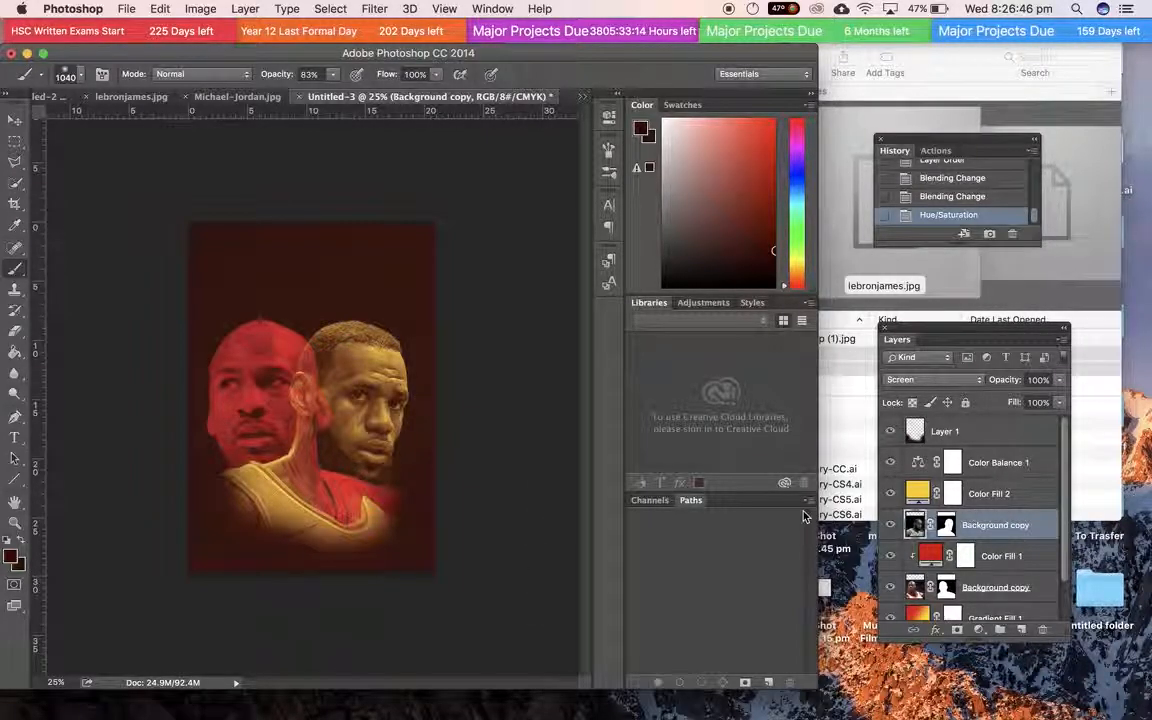
Step: Increase the LeBron cut-out layer's contrast with Levels, setting the black input to 20 and the white input to 197
{"action": "key", "text": "super+l"}
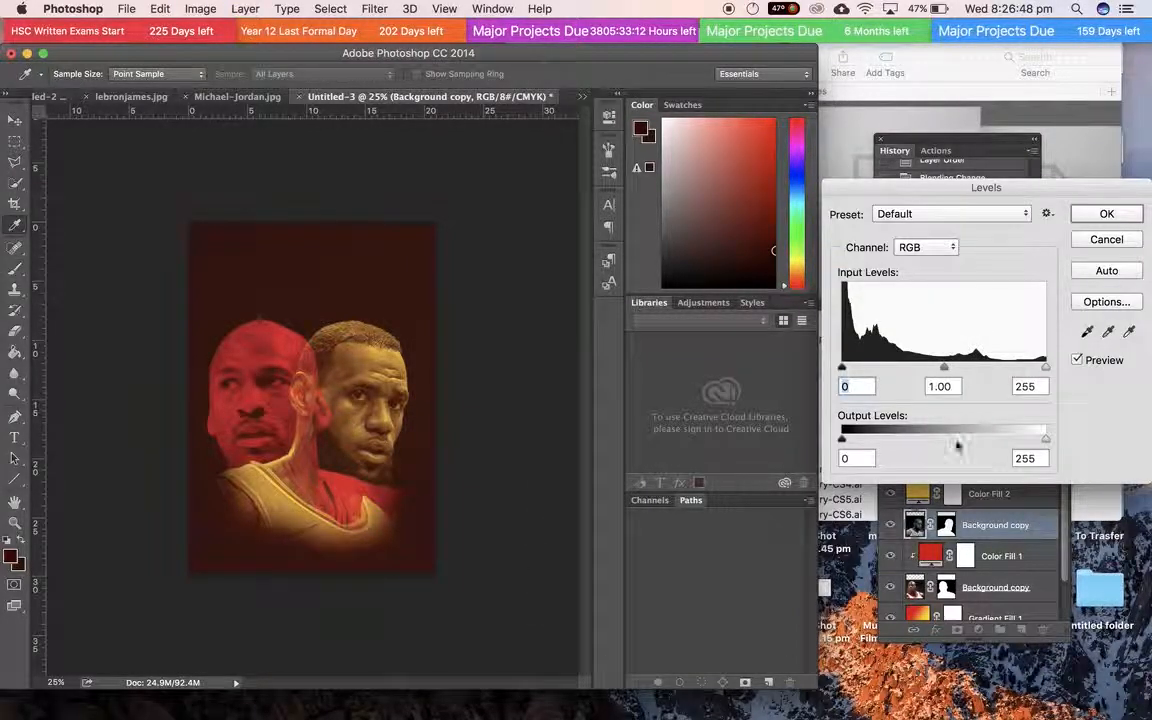
{"action": "mouse_move", "coordinate": [840, 367]}
{"action": "left_mouse_down"}
{"action": "mouse_move", "coordinate": [883, 368]}
{"action": "mouse_move", "coordinate": [857, 368]}
{"action": "left_mouse_up"}
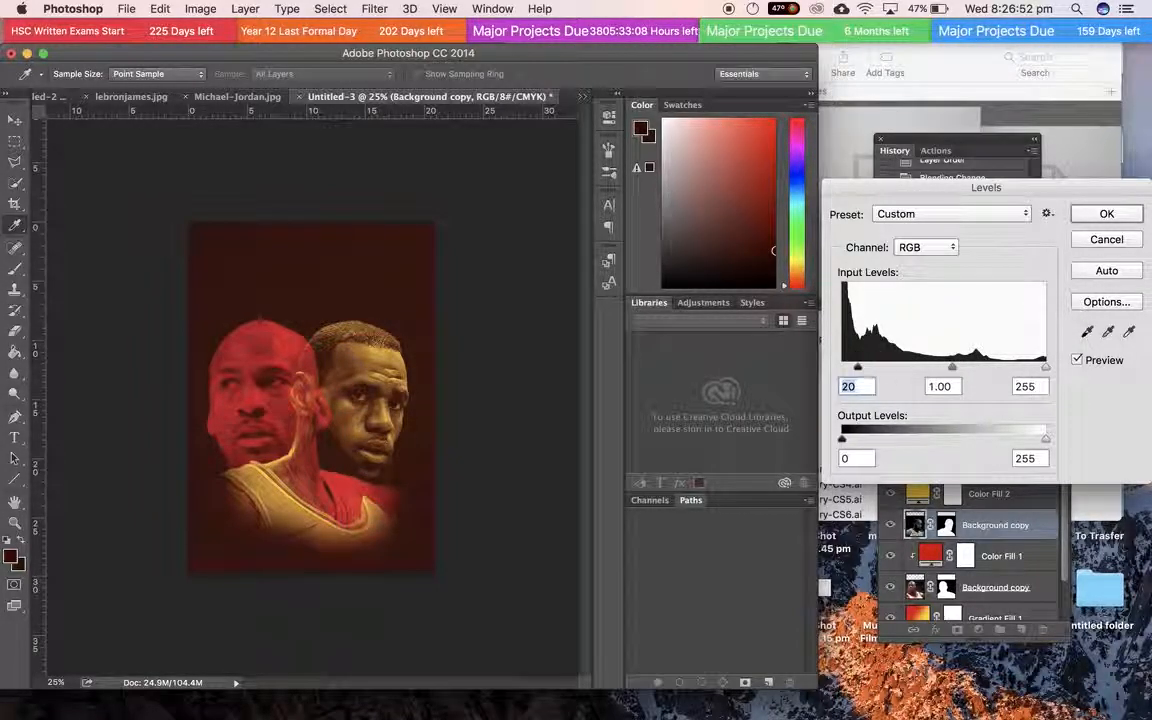
{"action": "left_click_drag", "start_coordinate": [1044, 369], "coordinate": [996, 368]}
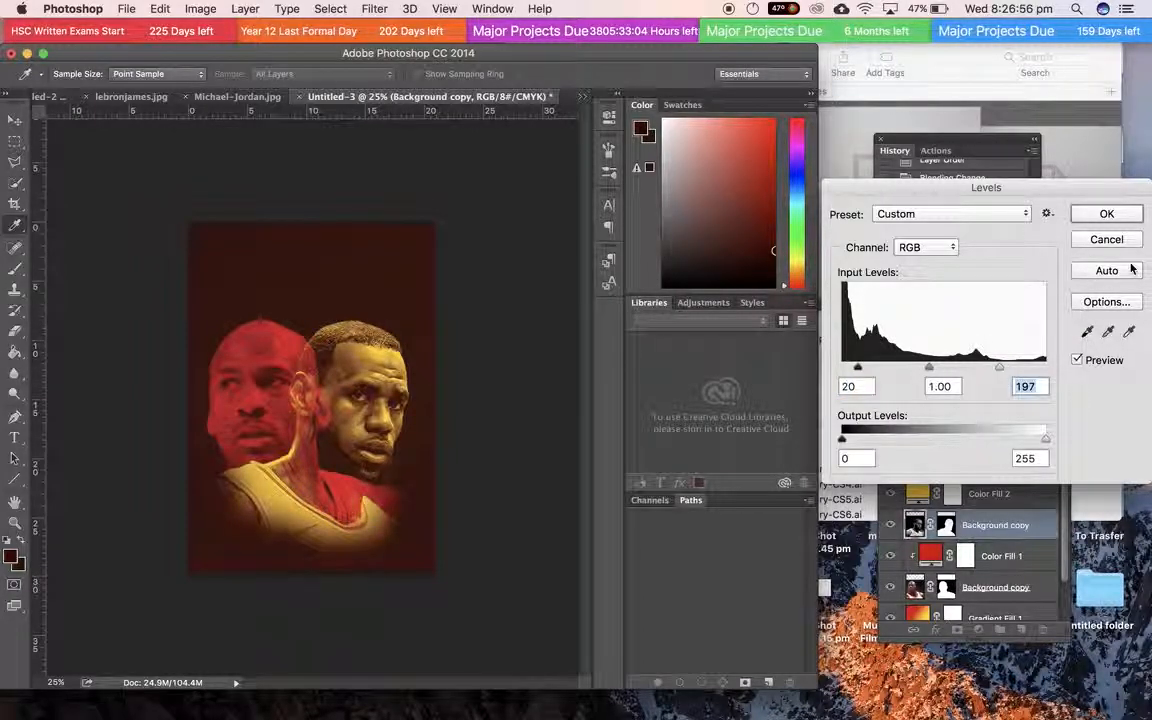
{"action": "left_click", "coordinate": [1106, 213]}
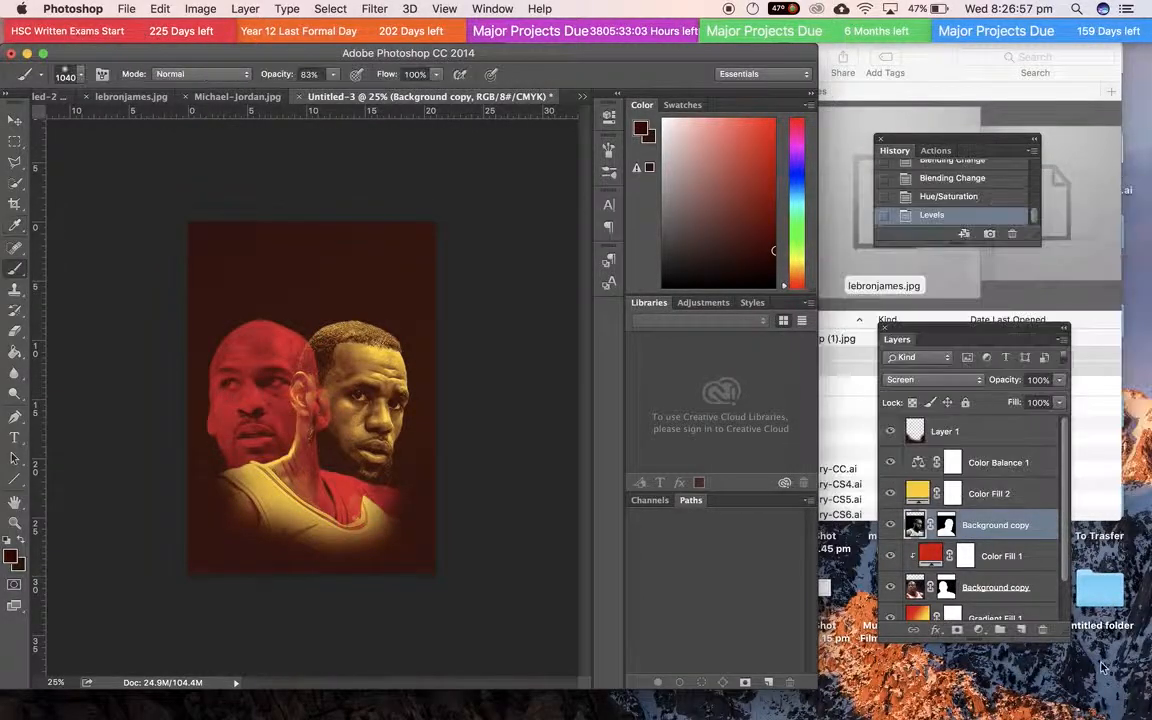
Step: Increase the Michael Jordan cut-out layer's contrast with Levels, raising the black input to 22 and lowering the white input
{"action": "left_click", "coordinate": [997, 587]}
{"action": "key", "text": "super+l"}
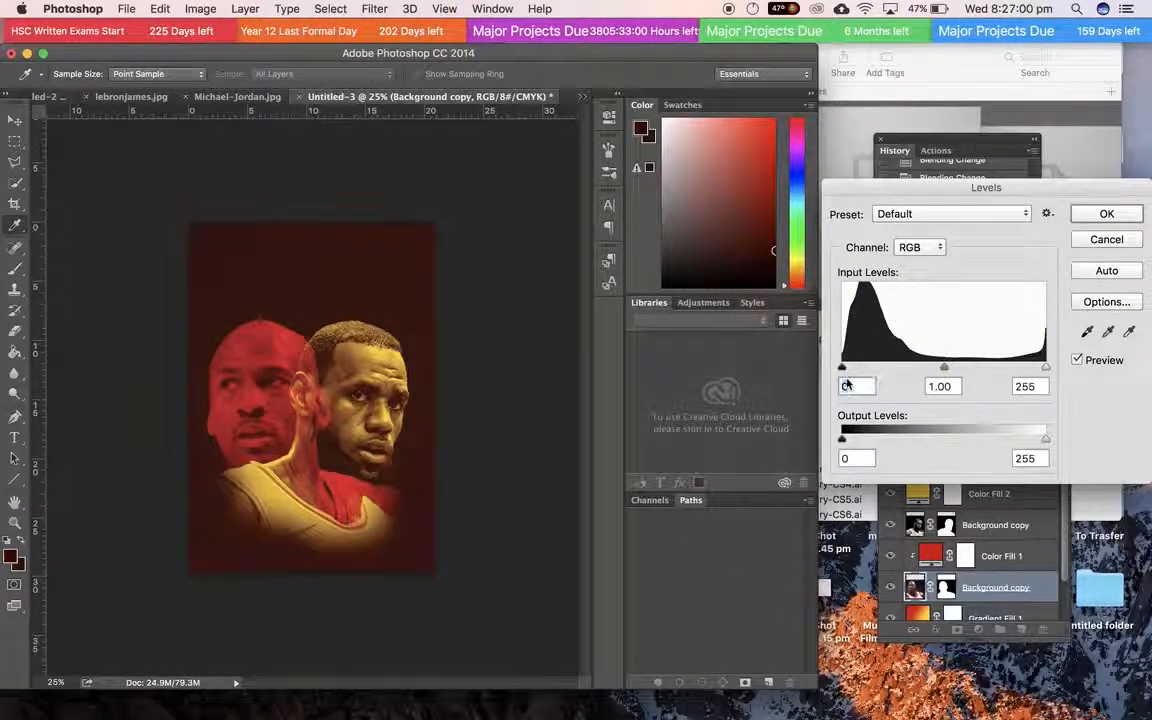
{"action": "left_click_drag", "start_coordinate": [842, 368], "coordinate": [859, 371]}
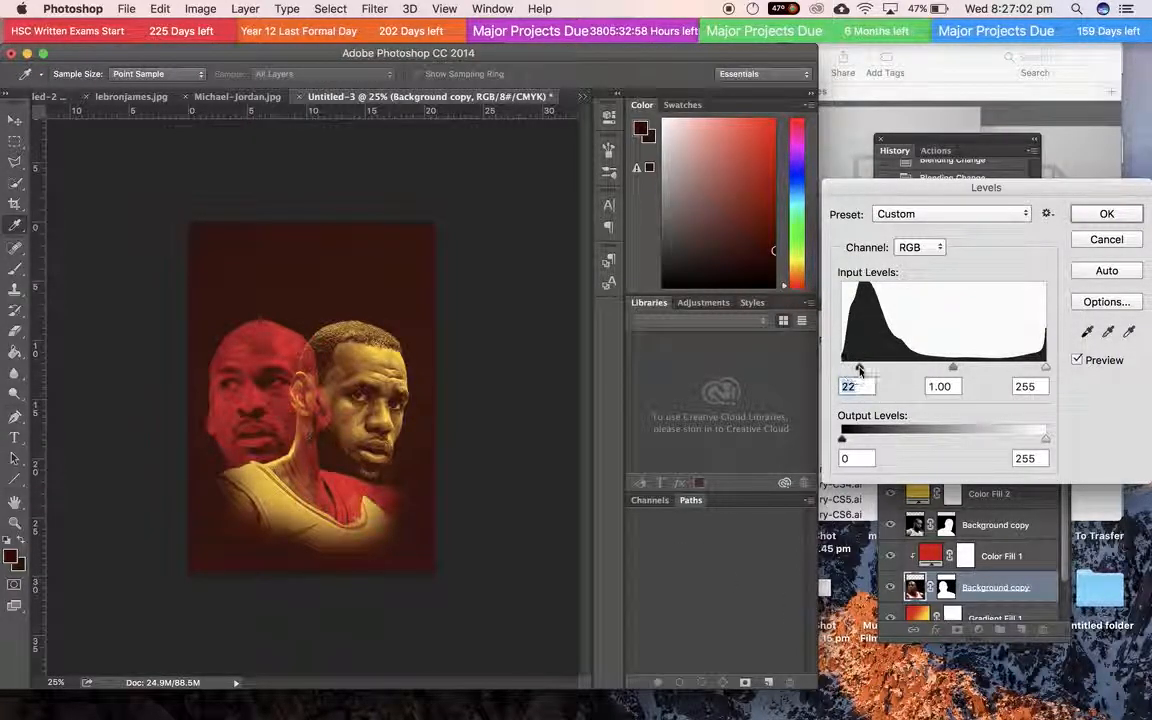
{"action": "left_click_drag", "start_coordinate": [1047, 370], "coordinate": [1021, 370]}
{"action": "left_click", "coordinate": [1107, 214]}
Step: Brush more dark red onto Layer 1 around the poster's lower corners and side edges with the soft 1040 px brush at 83% opacity
{"action": "key", "text": "b"}
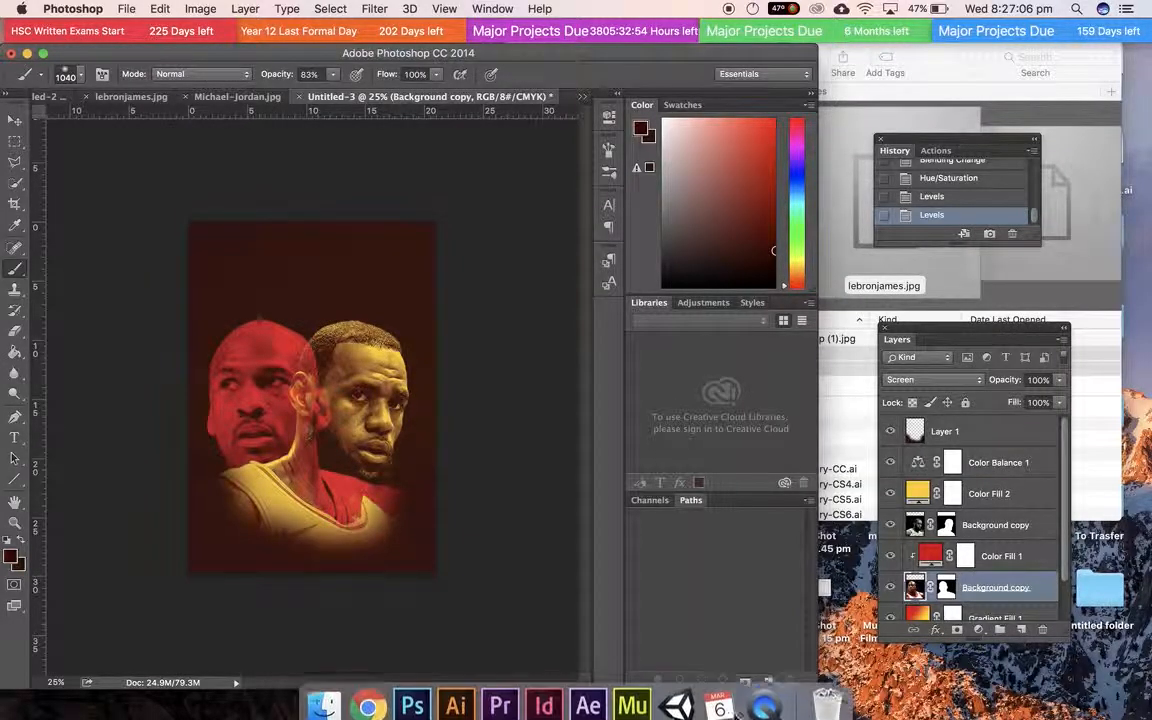
{"action": "left_click", "coordinate": [969, 432]}
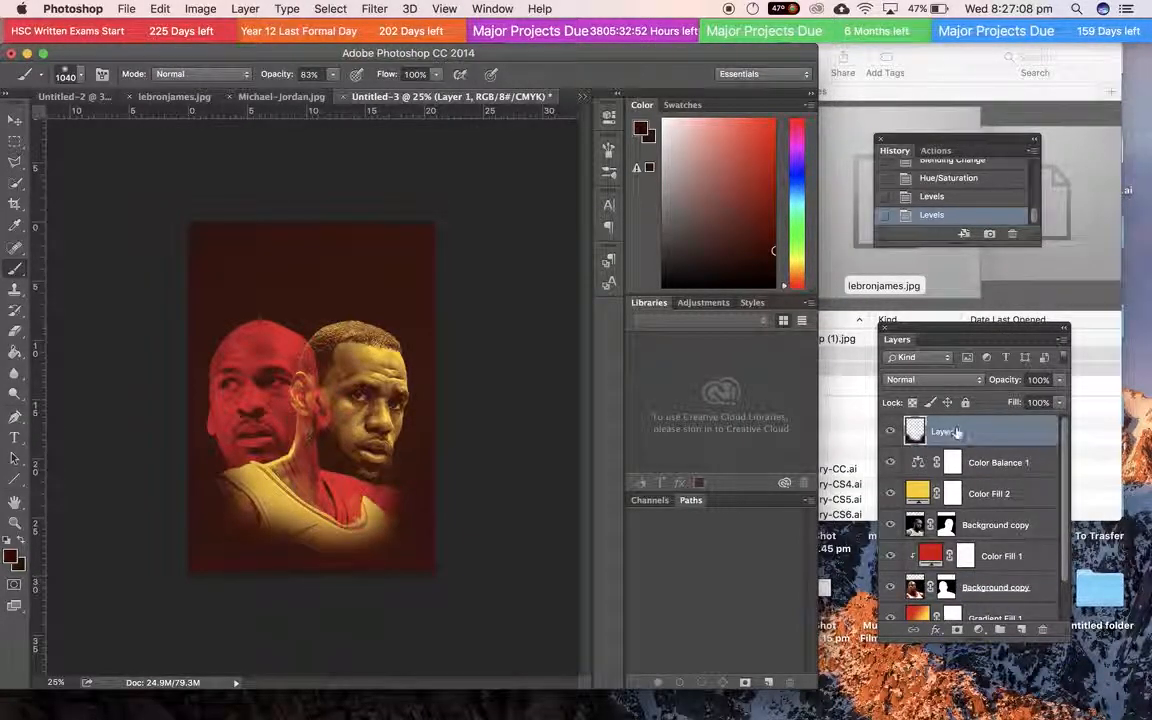
{"action": "left_click", "coordinate": [248, 544]}
{"action": "left_click", "coordinate": [212, 518]}
{"action": "left_click", "coordinate": [417, 525]}
{"action": "left_click", "coordinate": [383, 563]}
{"action": "left_click", "coordinate": [226, 496]}
{"action": "left_click", "coordinate": [431, 495]}
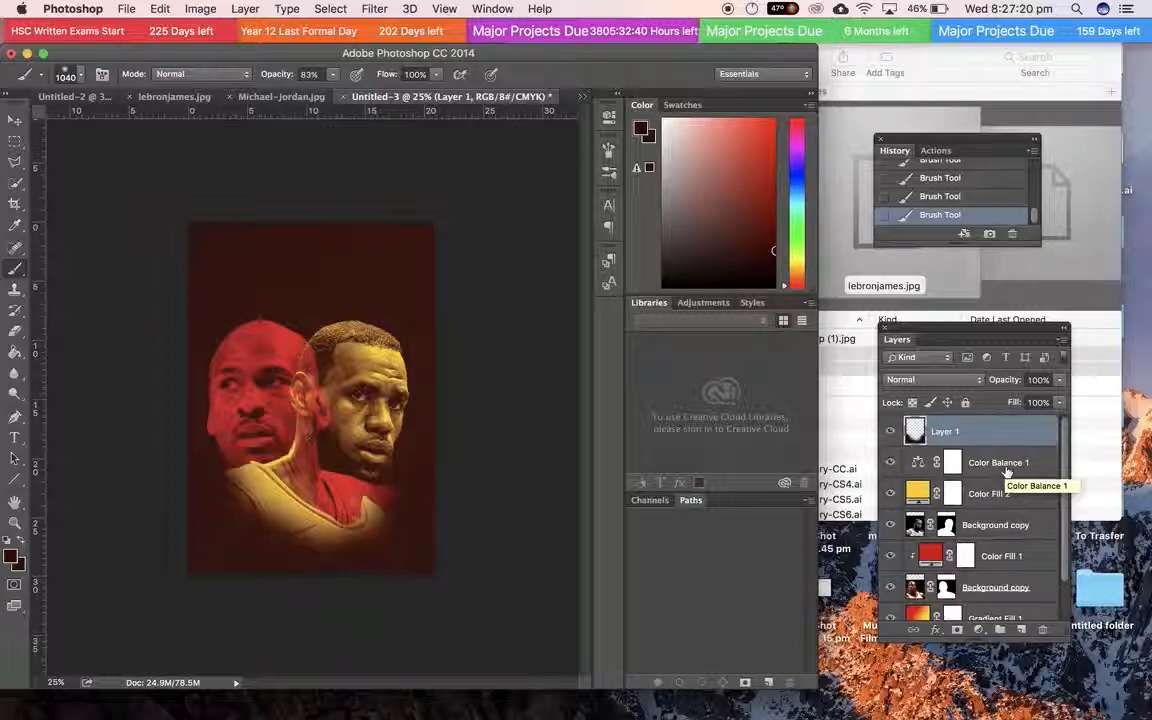
Step: Select the layers from Gradient Fill 1 up to Layer 1, try merging all visible layers, and undo the merge
{"action": "scroll", "coordinate": [985, 490], "scroll_direction": "down", "scroll_amount": 2}
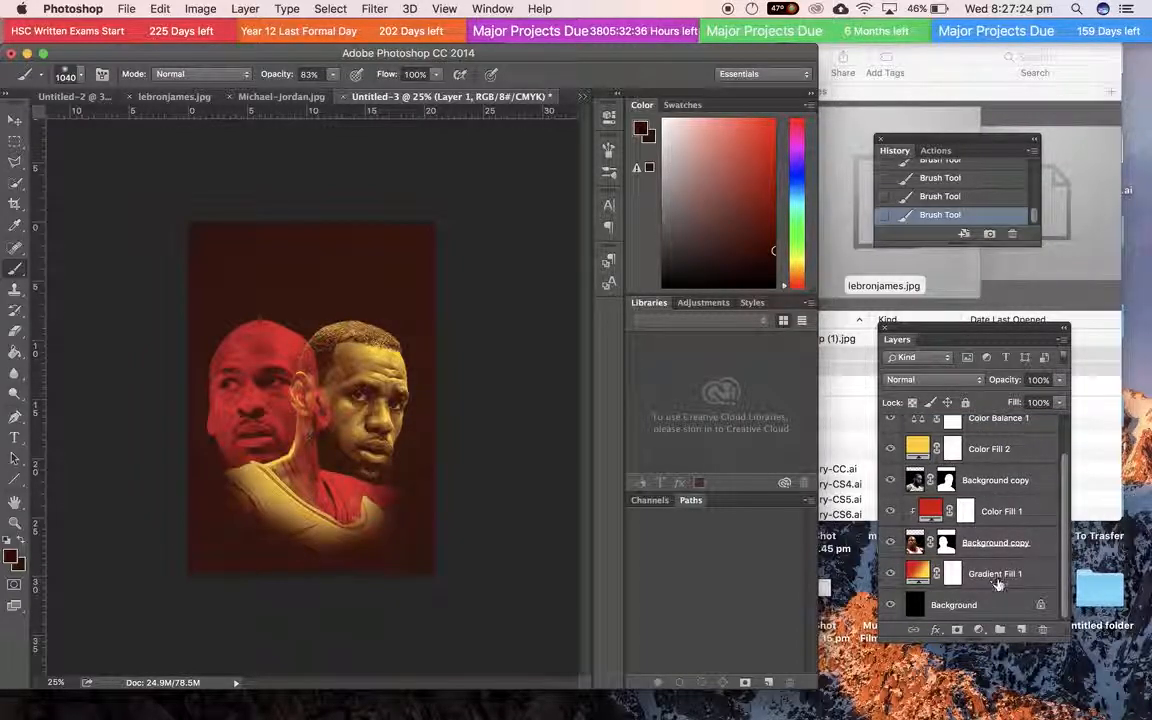
{"action": "left_click", "coordinate": [997, 574]}
{"action": "scroll", "coordinate": [985, 470], "scroll_direction": "up", "scroll_amount": 2}
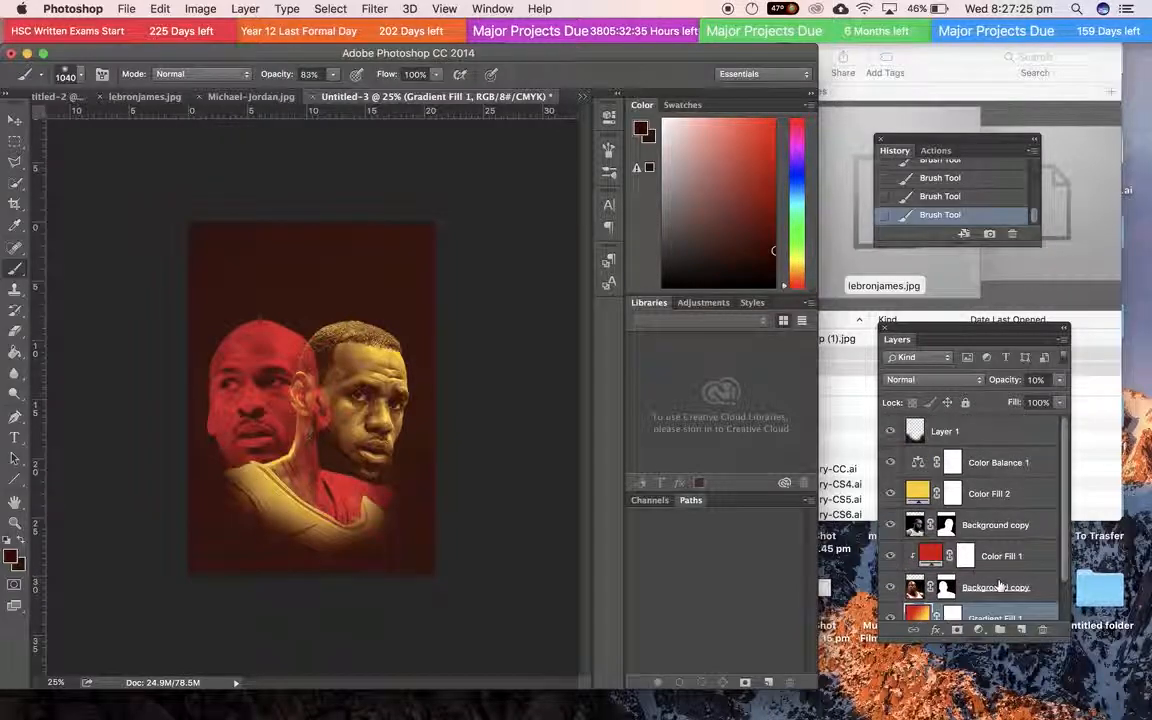
{"action": "left_click", "coordinate": [989, 443], "text": "shift"}
{"action": "key", "text": "super+shift+e"}
{"action": "key", "text": "super+z"}
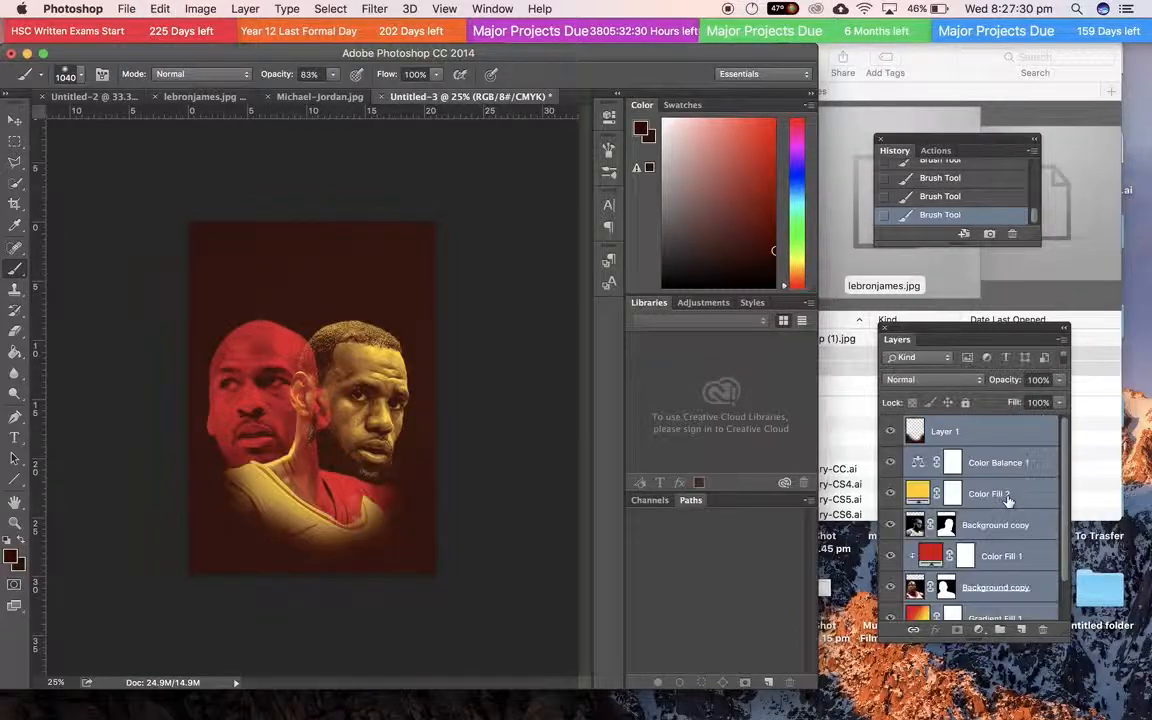
Step: Duplicate the selected layers from Layer 1 down to Gradient Fill 1 within the Untitled-3 document
{"action": "right_click", "coordinate": [995, 432]}
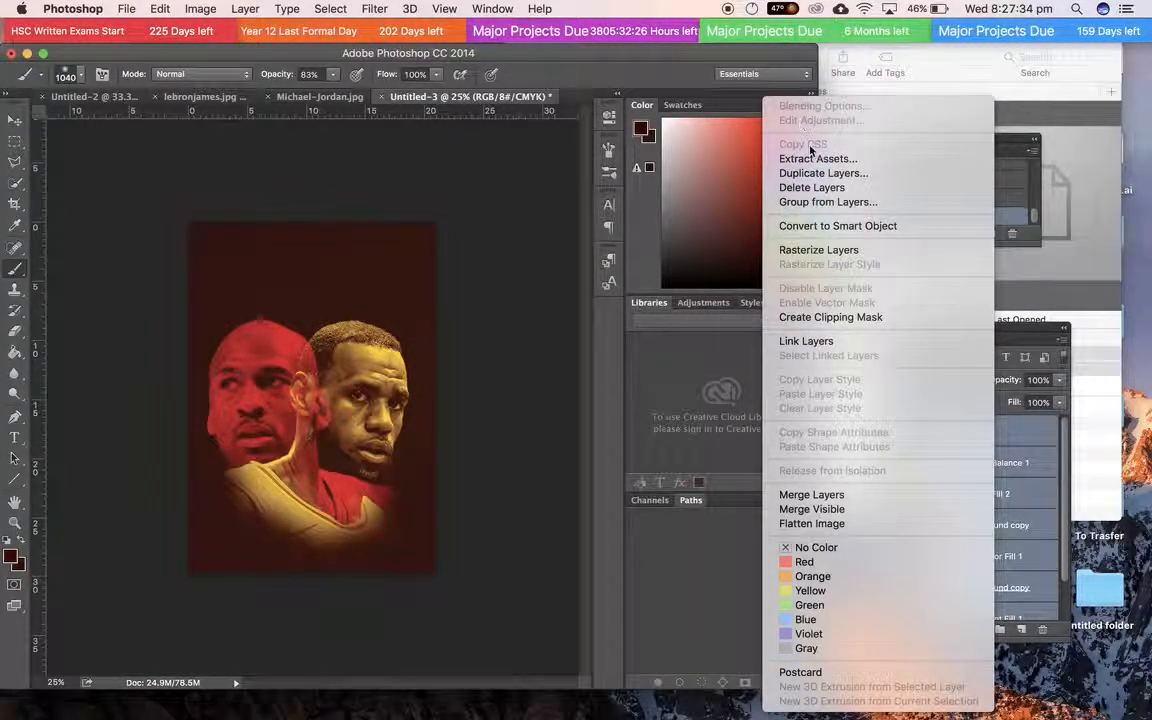
{"action": "left_click", "coordinate": [824, 174]}
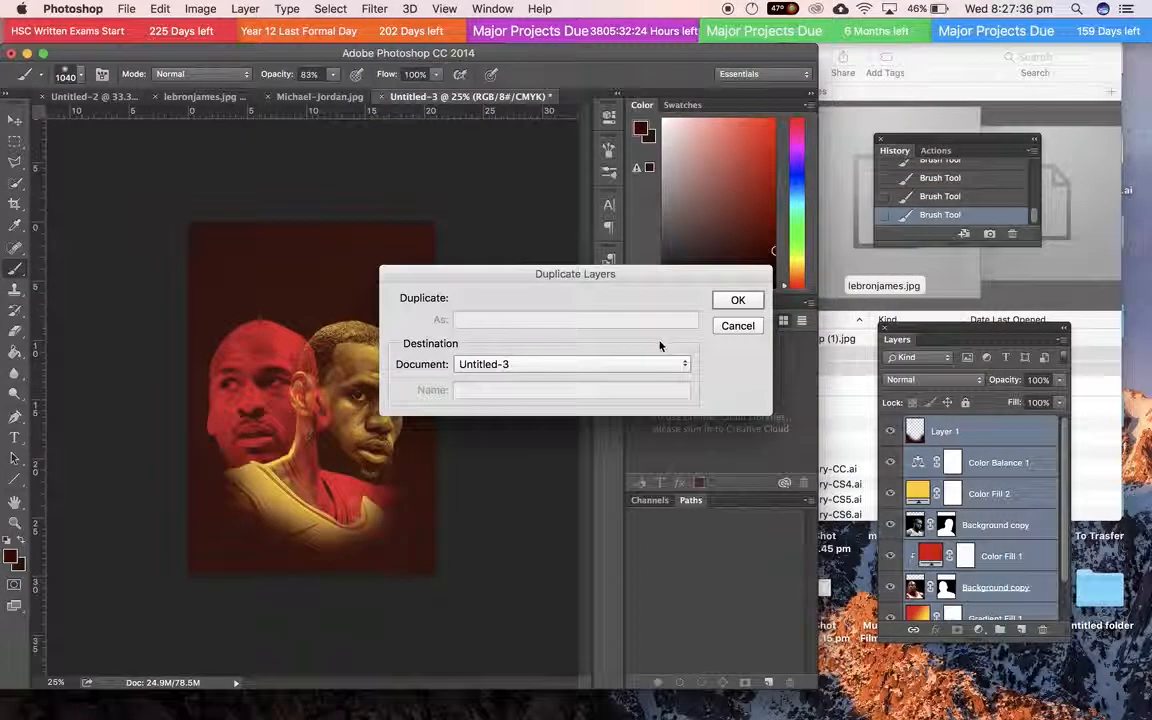
{"action": "left_click", "coordinate": [606, 366]}
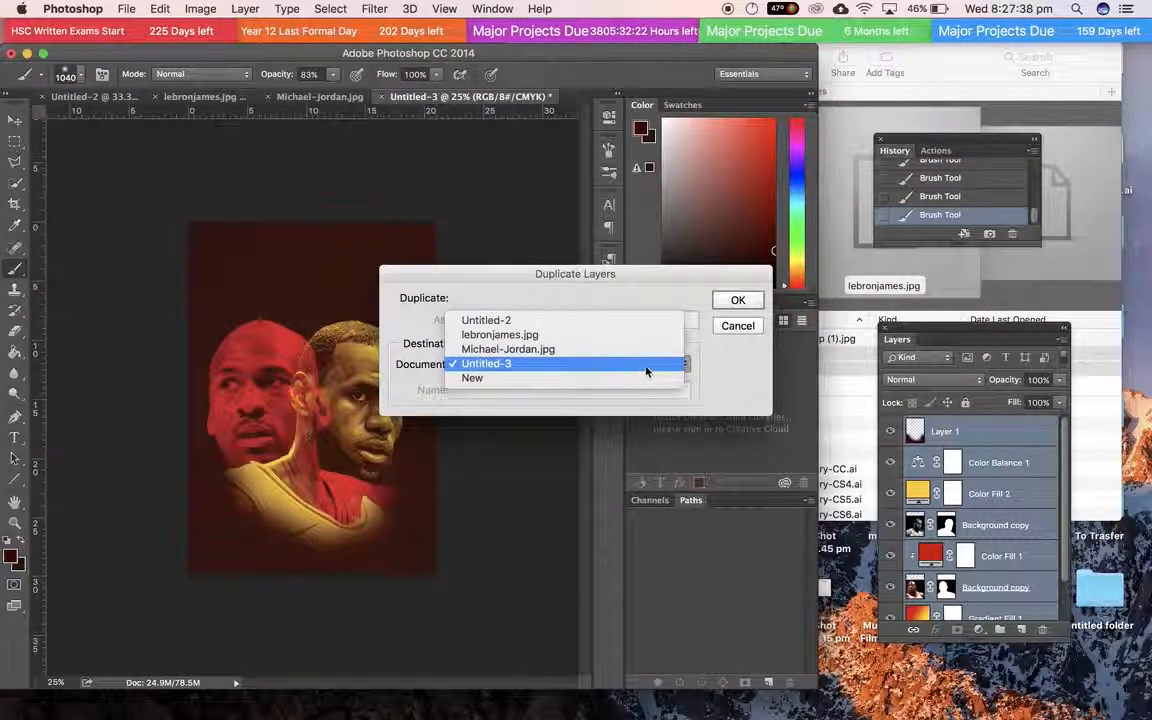
{"action": "left_click", "coordinate": [646, 371]}
{"action": "left_click", "coordinate": [738, 301]}
{"action": "right_click", "coordinate": [1010, 520]}
{"action": "left_click", "coordinate": [1025, 512]}
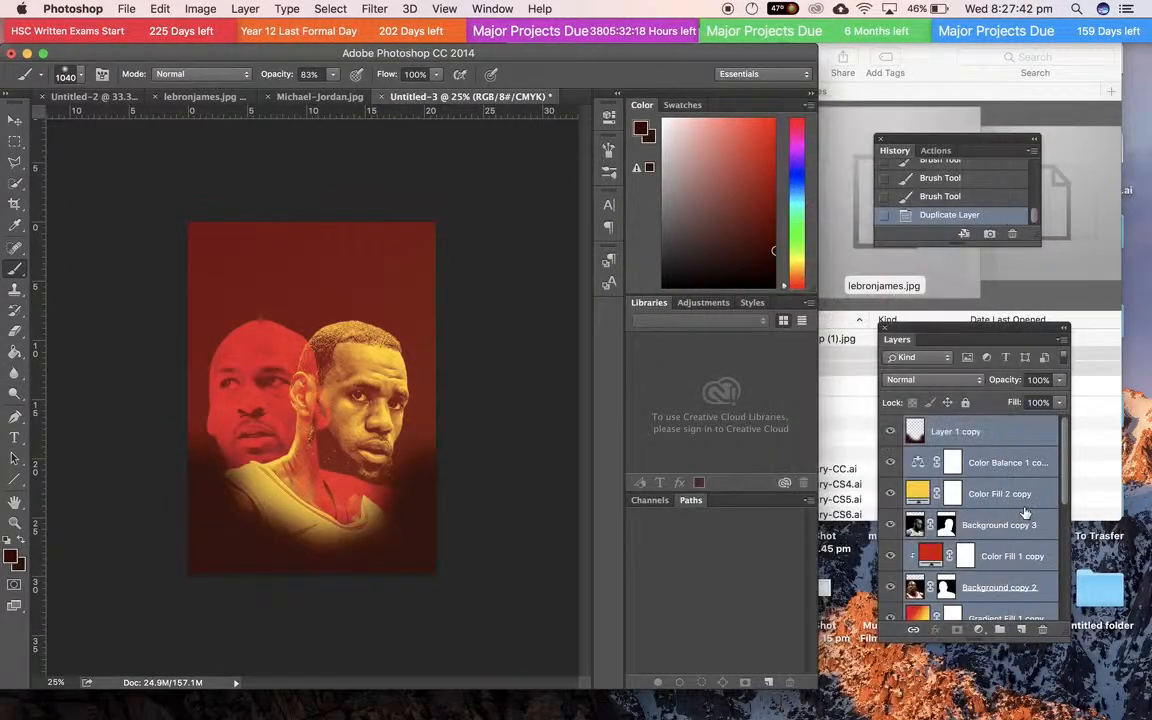
Step: Merge only the duplicated layers into one, after undoing a merge of all visible layers, and hide the original layers beneath it
{"action": "key", "text": "shift+super+e"}
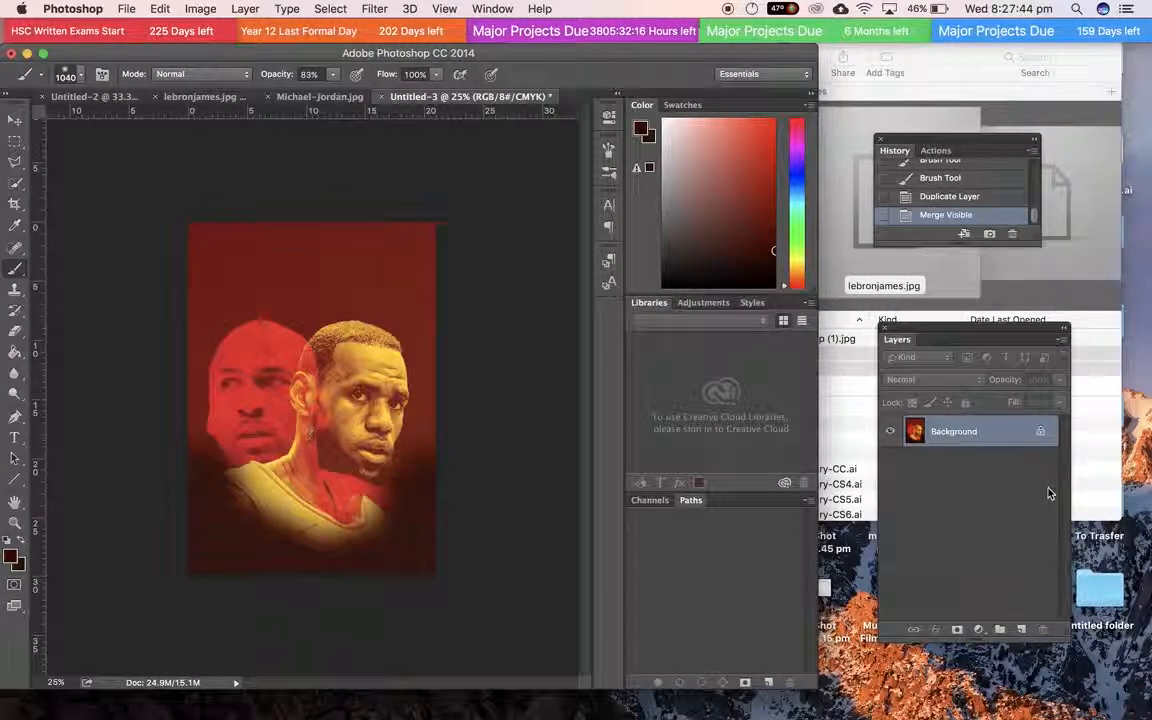
{"action": "key", "text": "super+z"}
{"action": "scroll", "coordinate": [1036, 500], "scroll_direction": "down", "scroll_amount": 8}
{"action": "scroll", "coordinate": [1036, 500], "scroll_direction": "up", "scroll_amount": 6}
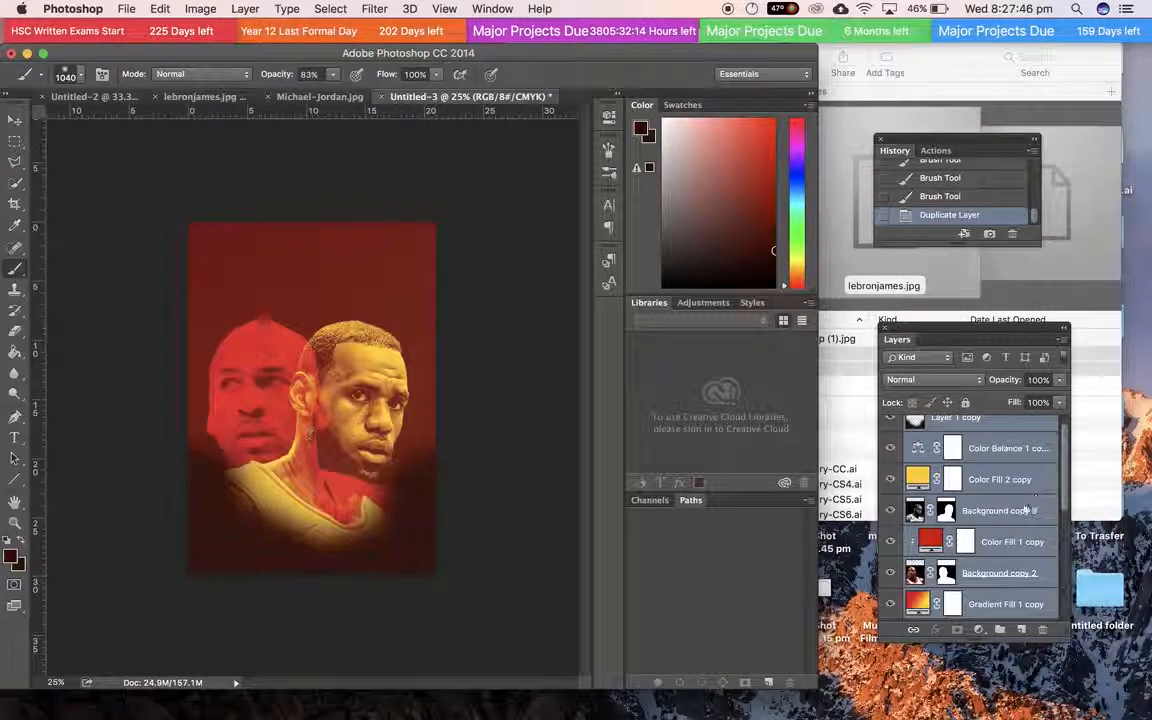
{"action": "right_click", "coordinate": [1005, 500]}
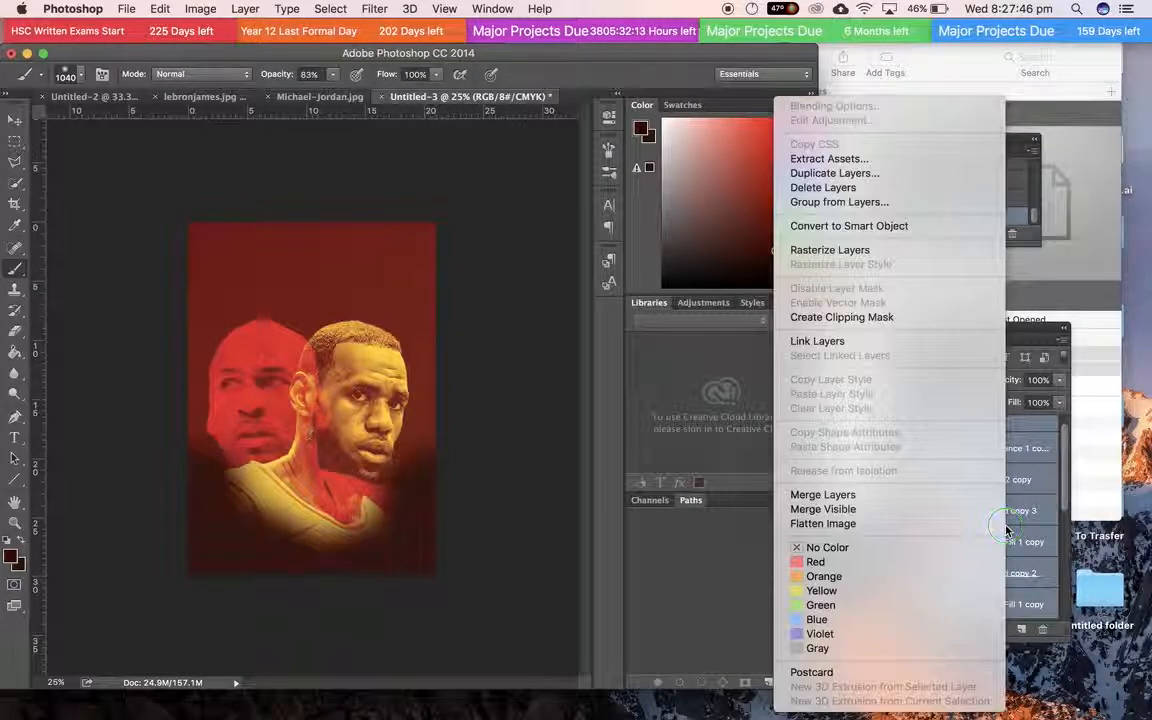
{"action": "left_click", "coordinate": [835, 494]}
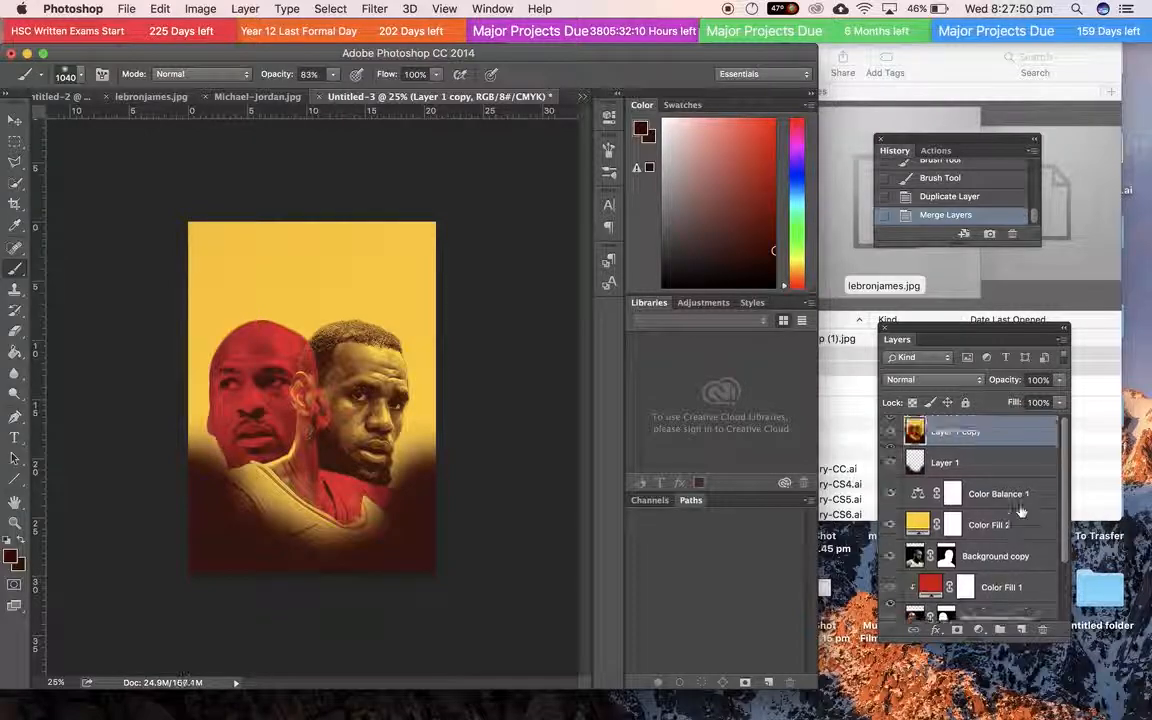
{"action": "left_click_drag", "start_coordinate": [891, 462], "coordinate": [893, 574]}
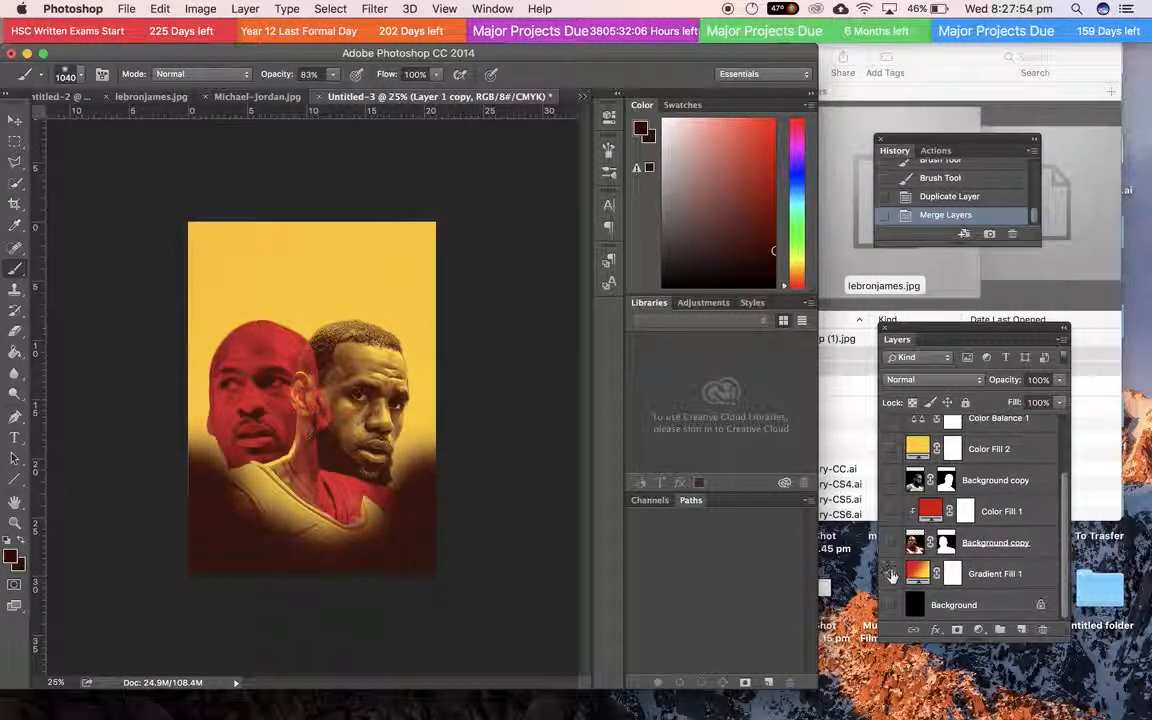
Step: Revert the document to the last brush stroke in the history, undoing the layer duplication and merge
{"action": "left_click", "coordinate": [493, 9]}
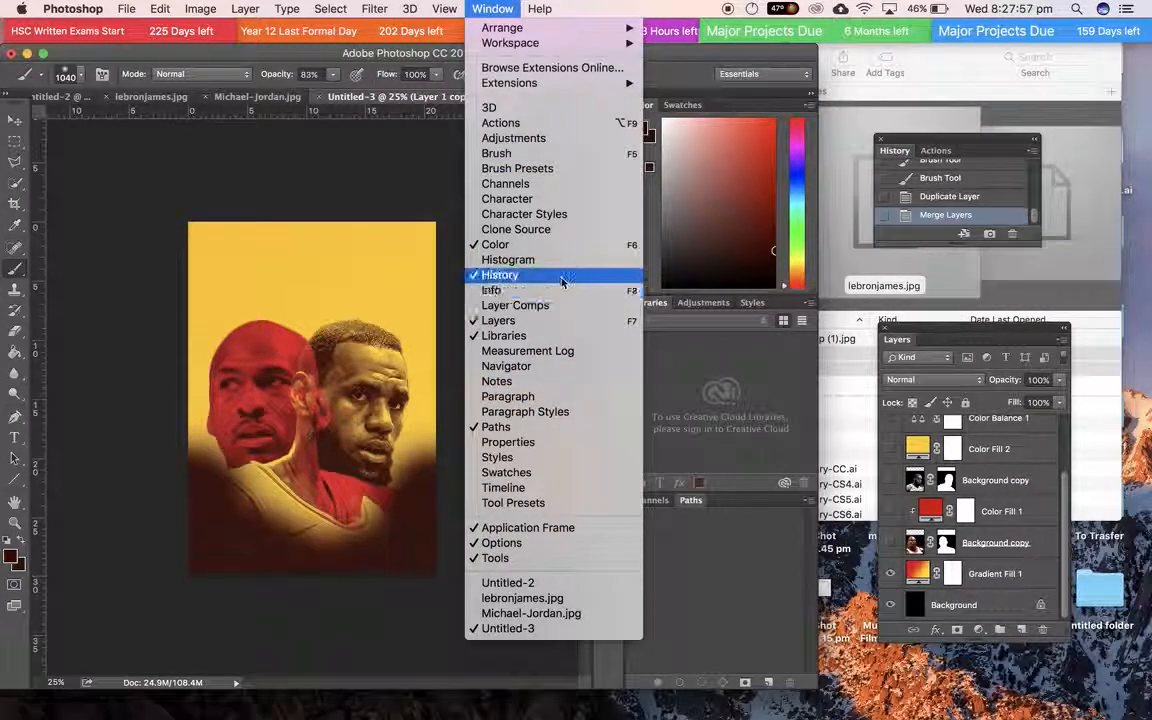
{"action": "left_click", "coordinate": [938, 178]}
{"action": "left_click", "coordinate": [938, 178]}
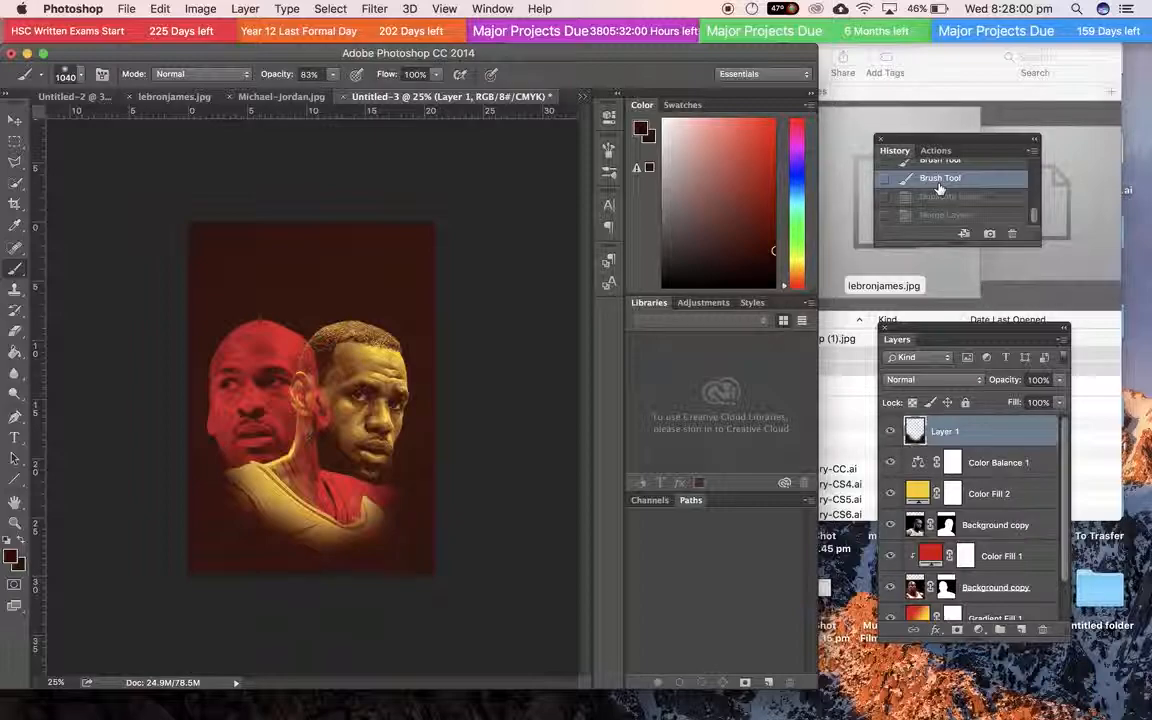
{"action": "scroll", "coordinate": [940, 188], "scroll_direction": "up", "scroll_amount": 2}
{"action": "scroll", "coordinate": [938, 210], "scroll_direction": "down", "scroll_amount": 2}
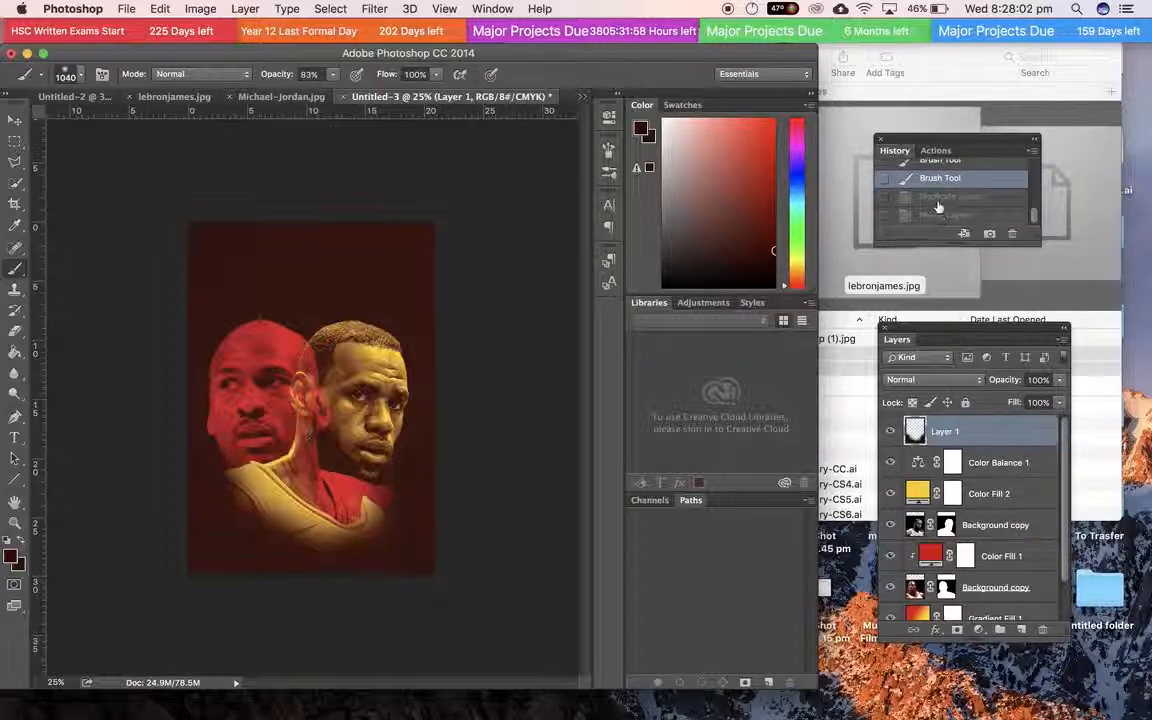
{"action": "left_click", "coordinate": [945, 196]}
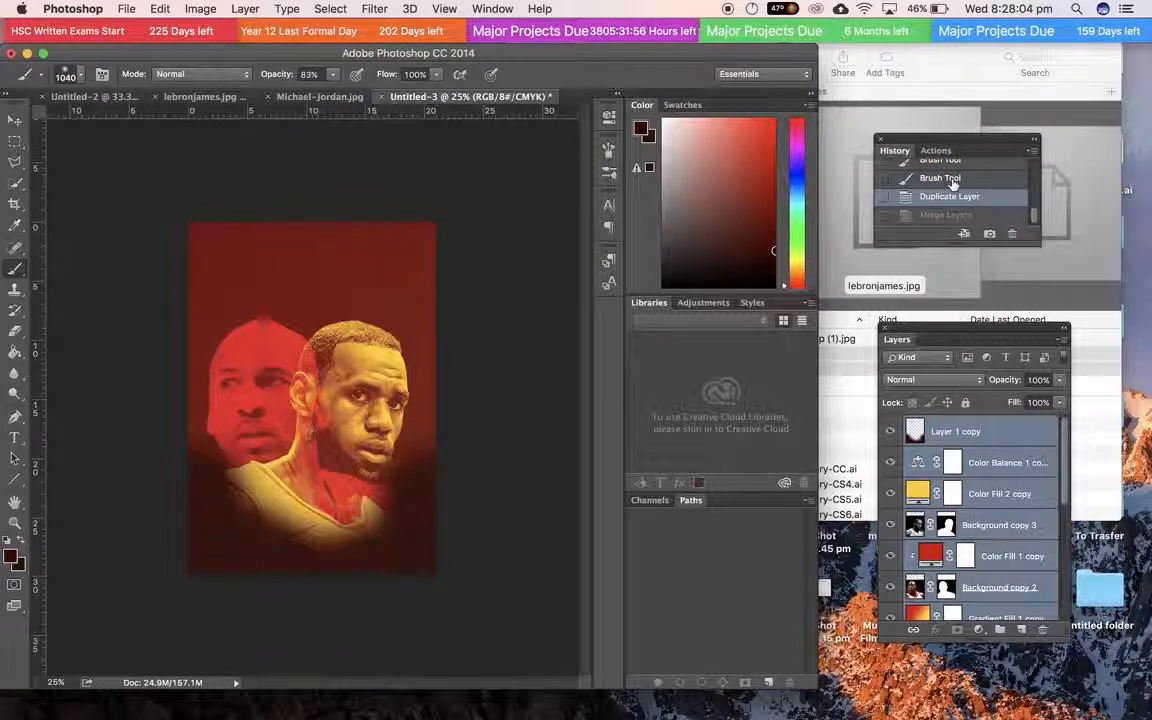
{"action": "left_click", "coordinate": [945, 178]}
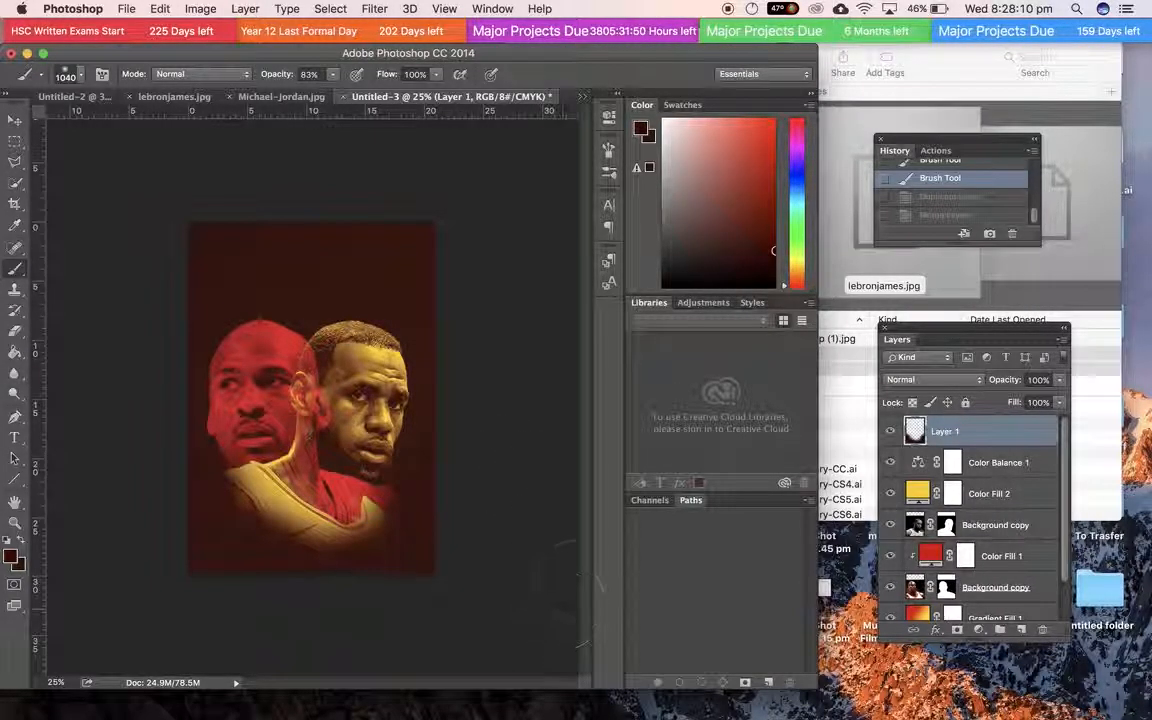
Step: Select only the Michael Jordan cut-out layer, after selecting the range from Color Balance 1 down to Gradient Fill 1
{"action": "left_click", "coordinate": [990, 464]}
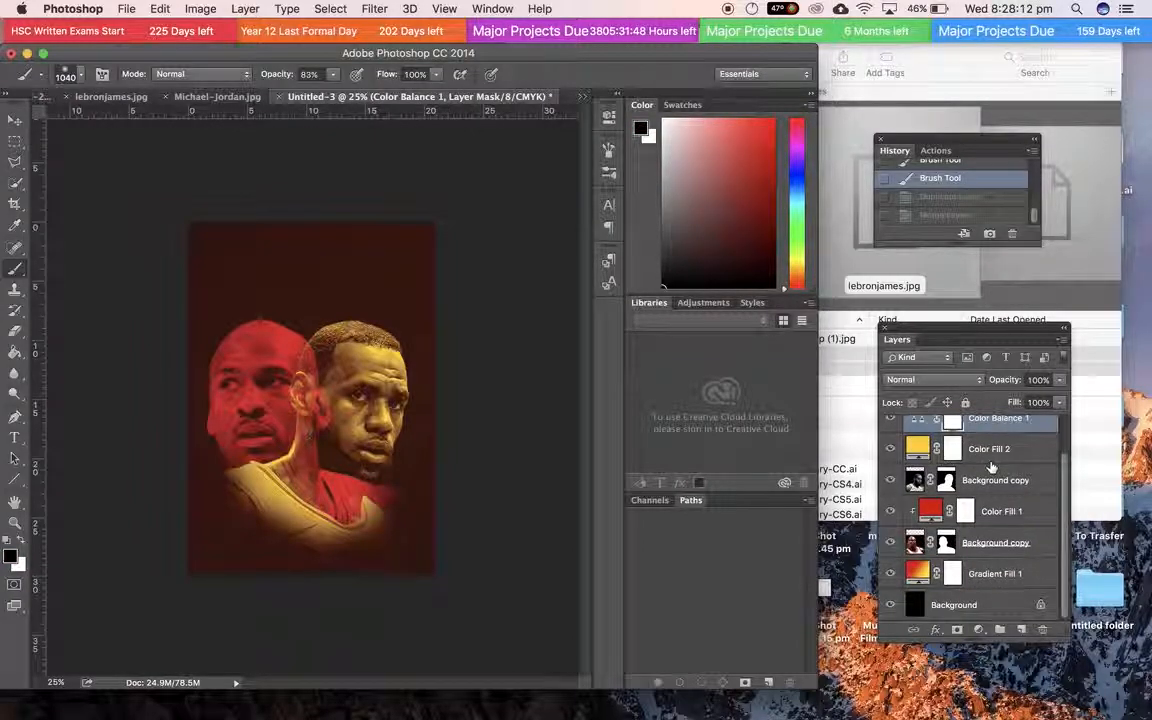
{"action": "left_click", "coordinate": [995, 576], "text": "shift"}
{"action": "left_click", "coordinate": [1018, 545]}
{"action": "scroll", "coordinate": [1030, 545], "scroll_direction": "up", "scroll_amount": 1}
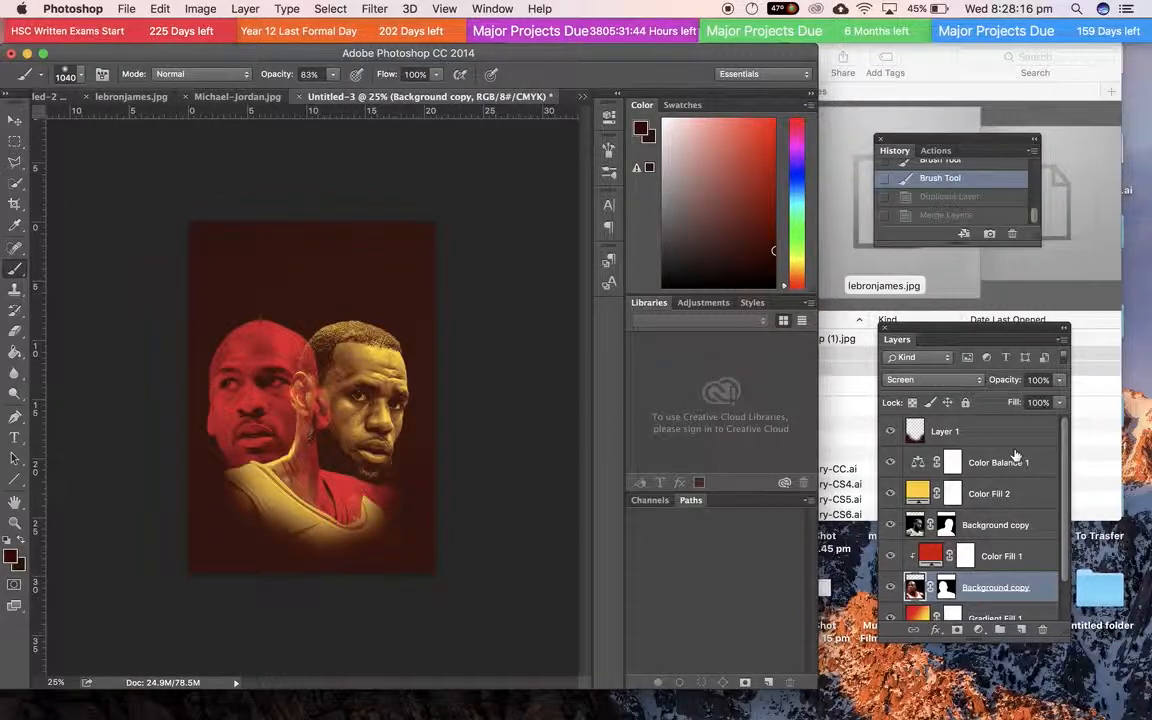
Step: Hide all panels, shift the application window, and restore the panels by switching to the 3D workspace and back to Essentials
{"action": "key", "text": "Tab"}
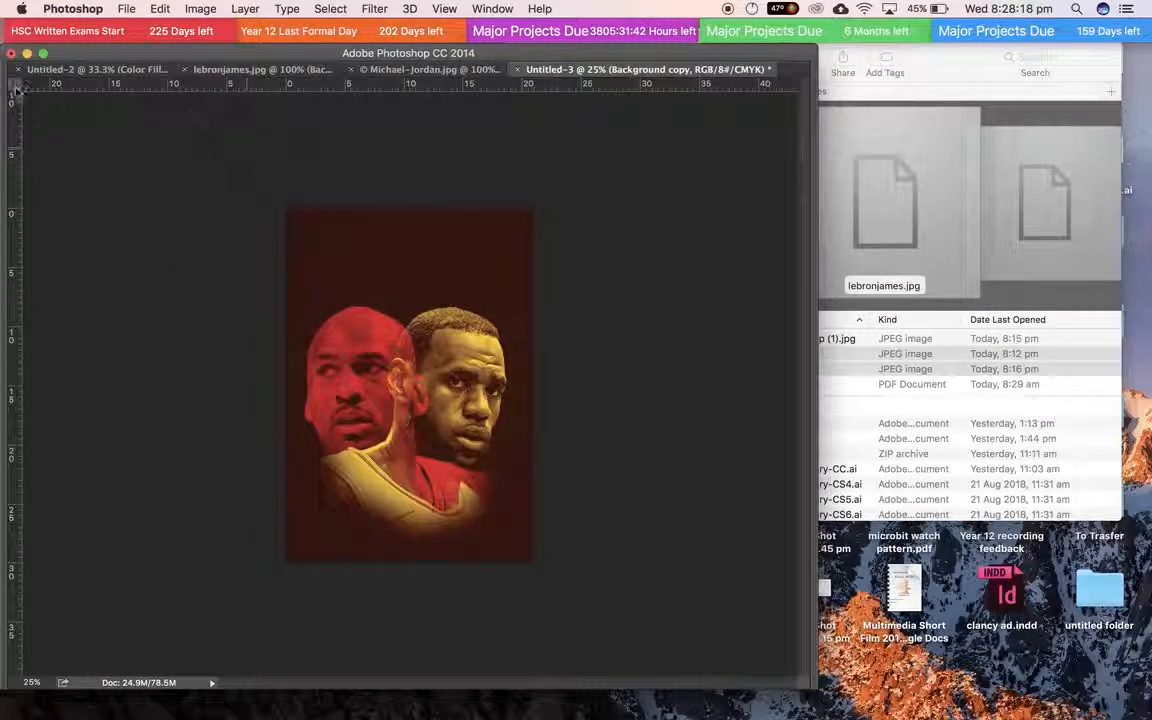
{"action": "left_click_drag", "start_coordinate": [121, 51], "coordinate": [205, 55]}
{"action": "left_click", "coordinate": [492, 9]}
{"action": "mouse_move", "coordinate": [503, 28]}
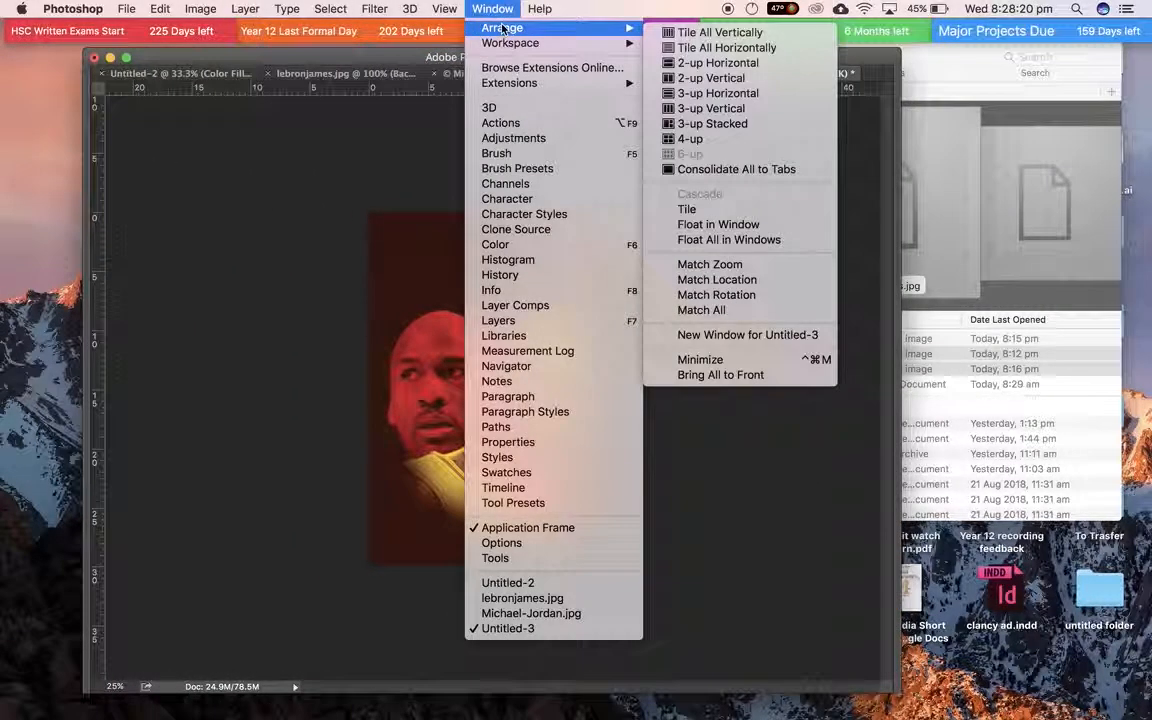
{"action": "mouse_move", "coordinate": [583, 45]}
{"action": "left_click", "coordinate": [699, 59]}
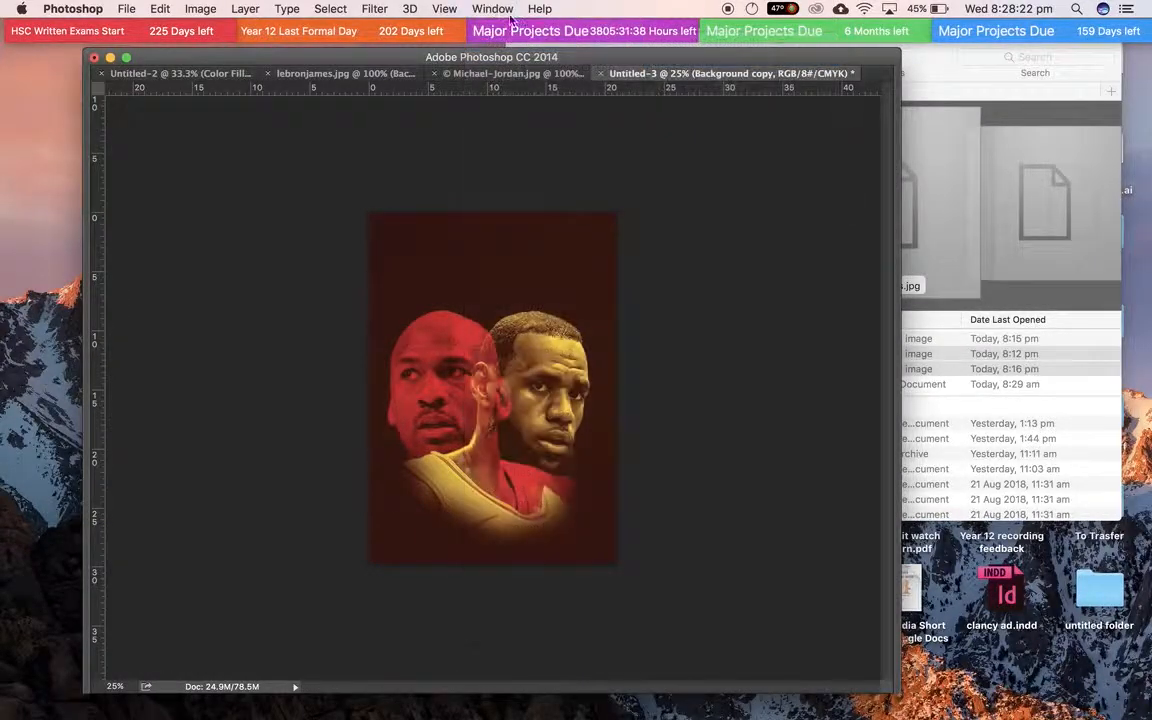
{"action": "left_click", "coordinate": [492, 9]}
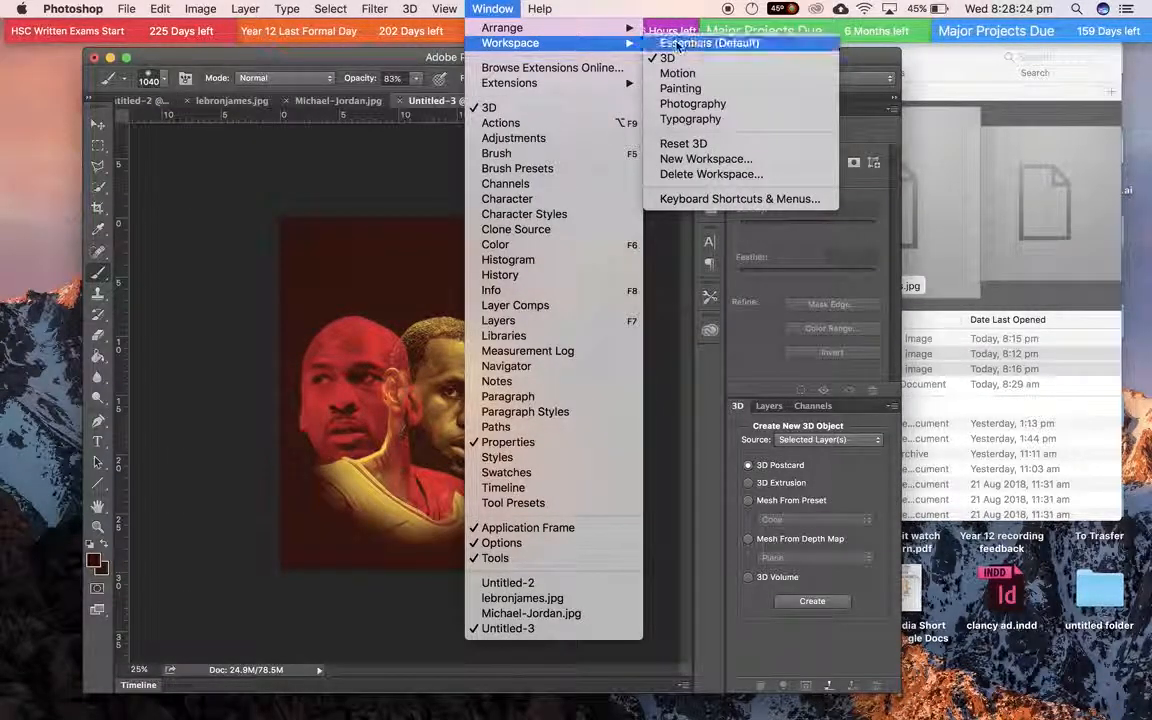
{"action": "left_click", "coordinate": [679, 45]}
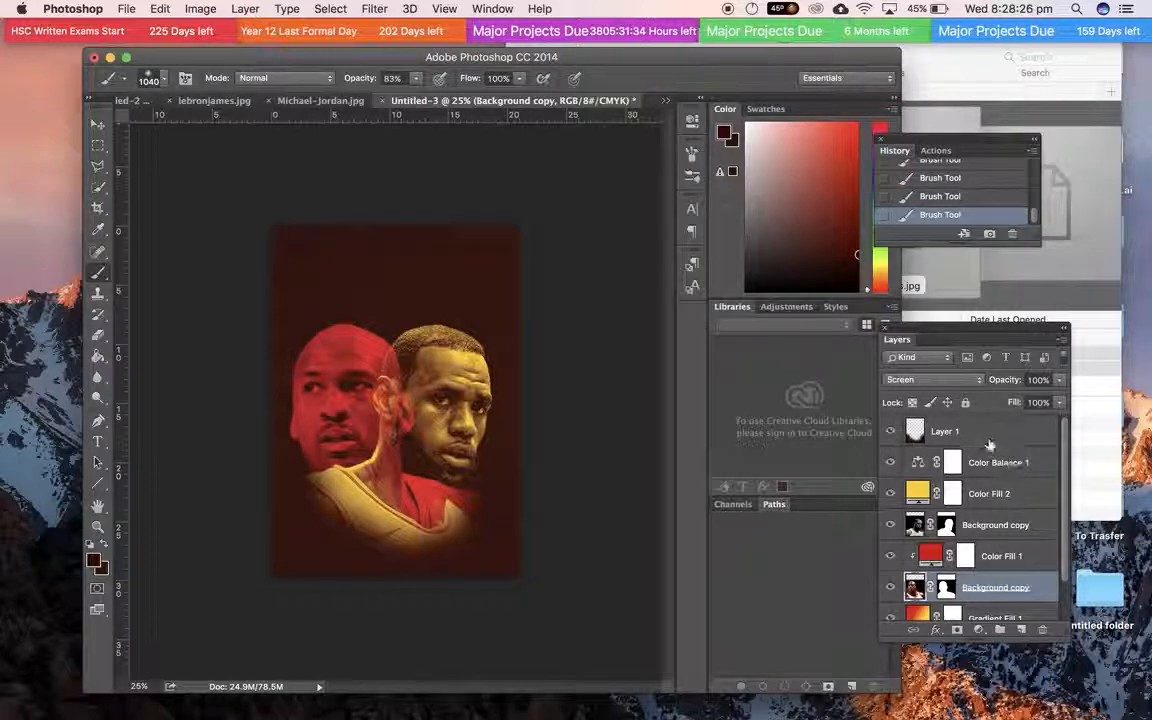
Step: Try to move the cut-outs downward with all layers from Layer 1 to the Michael Jordan cut-out selected
{"action": "left_click", "coordinate": [948, 430], "text": "shift"}
{"action": "left_click", "coordinate": [98, 124]}
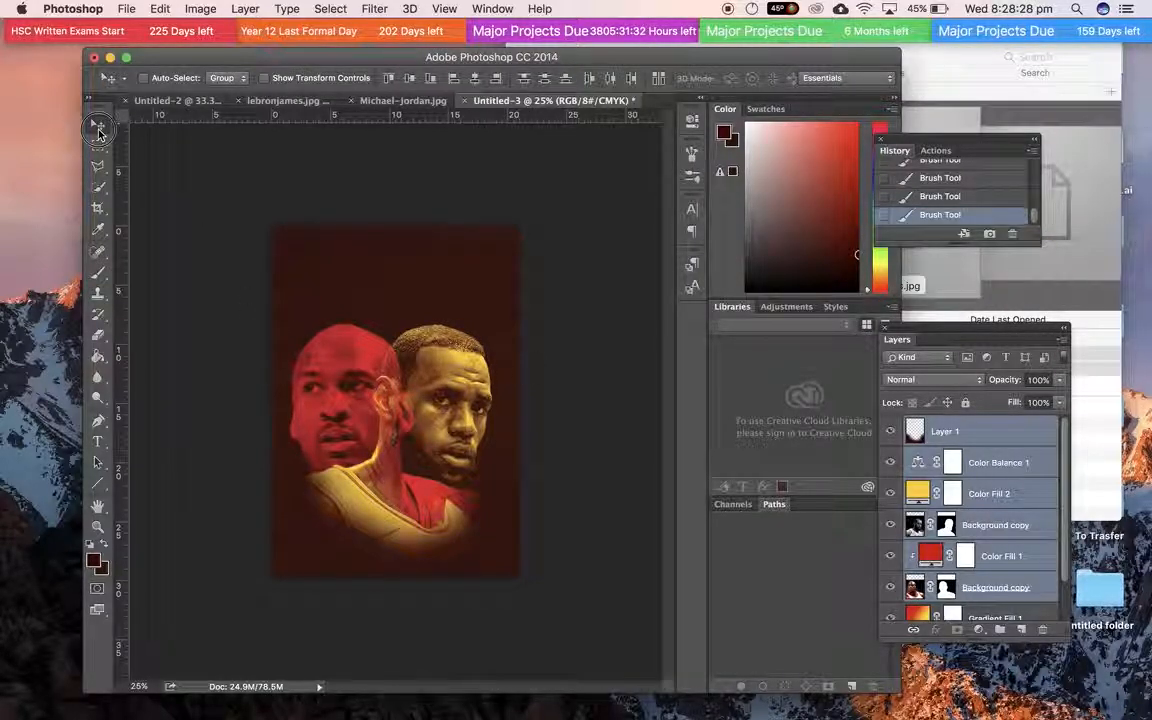
{"action": "mouse_move", "coordinate": [465, 420]}
{"action": "left_mouse_down"}
{"action": "mouse_move", "coordinate": [468, 339]}
{"action": "mouse_move", "coordinate": [465, 430]}
{"action": "left_mouse_up"}
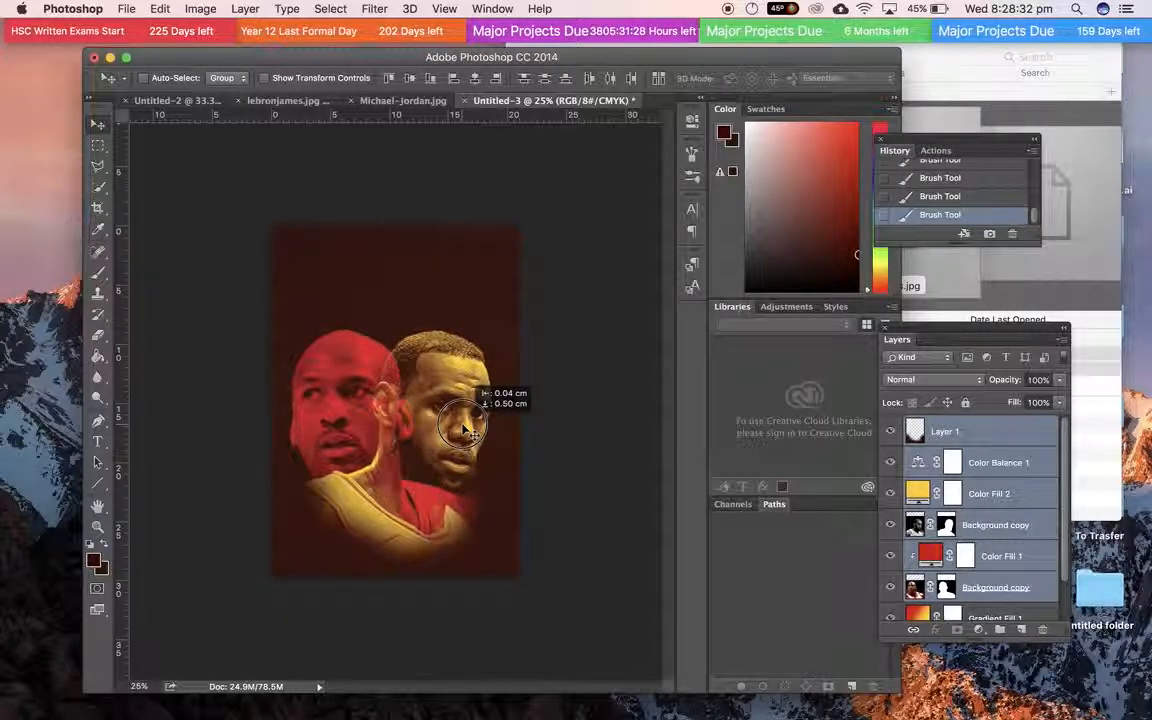
Step: Select the layers from Color Balance 1 down to the Michael Jordan cut-out, excluding Layer 1, and move both figures slightly upward
{"action": "left_click", "coordinate": [1000, 462]}
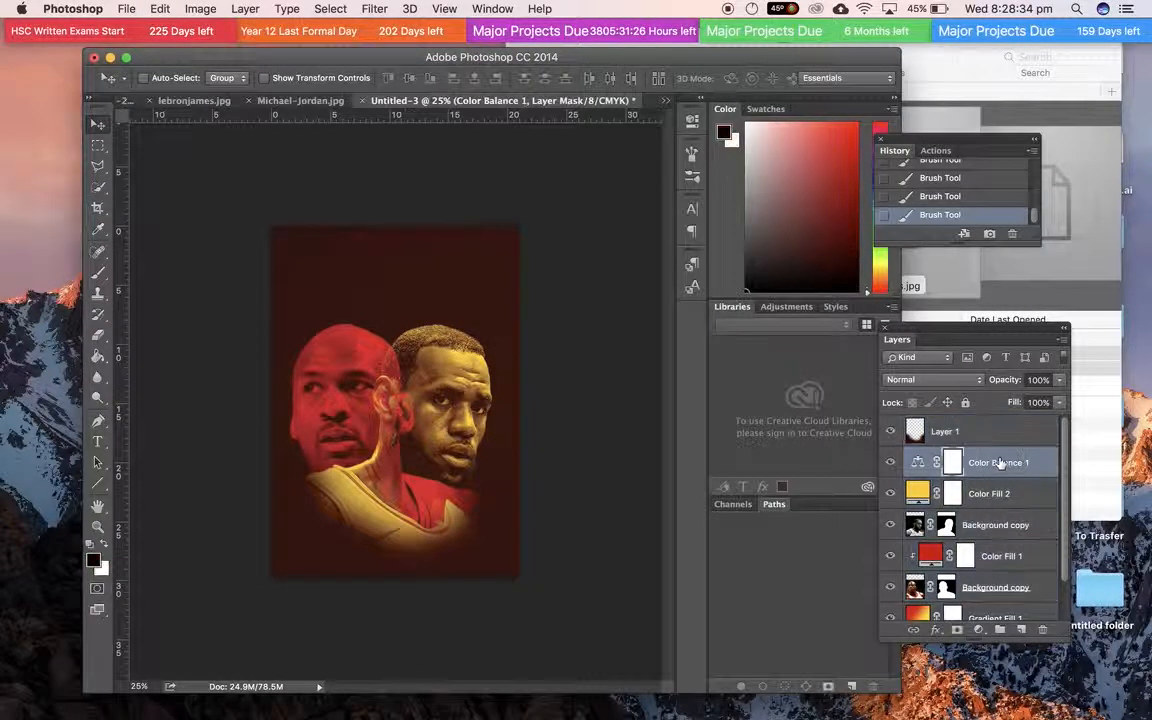
{"action": "scroll", "coordinate": [1005, 500], "scroll_direction": "down", "scroll_amount": 2}
{"action": "left_click", "coordinate": [1052, 540], "text": "shift"}
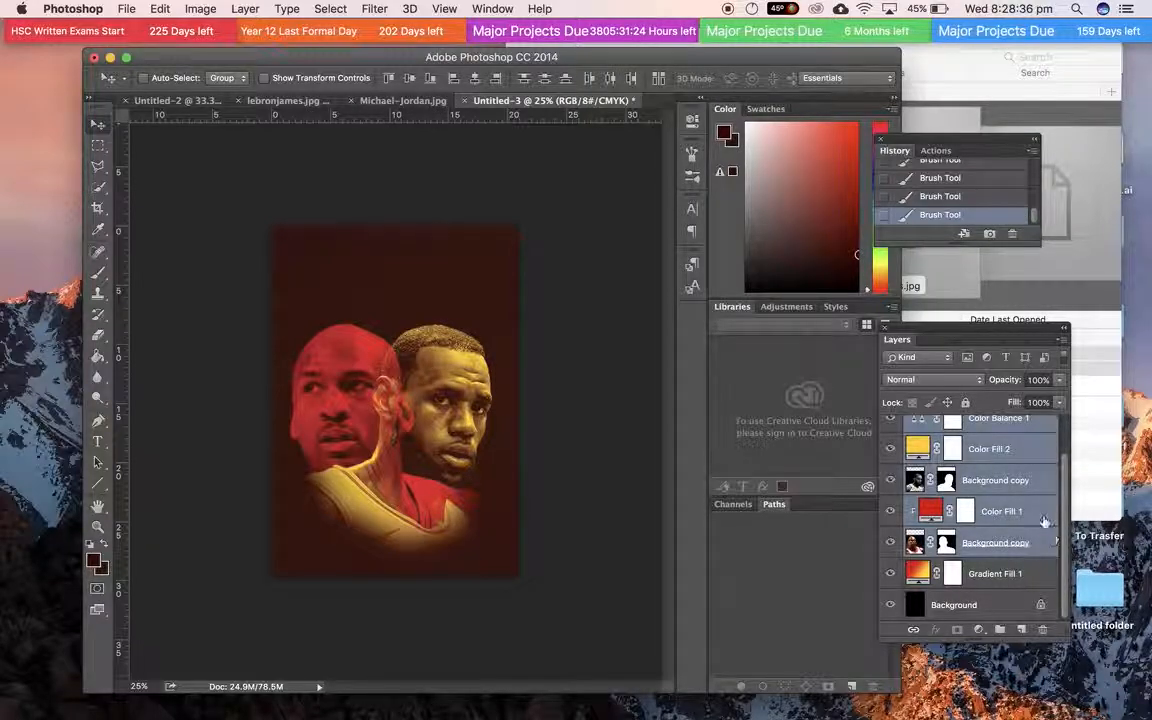
{"action": "scroll", "coordinate": [1046, 525], "scroll_direction": "up", "scroll_amount": 2}
{"action": "left_click_drag", "start_coordinate": [444, 440], "coordinate": [448, 360]}
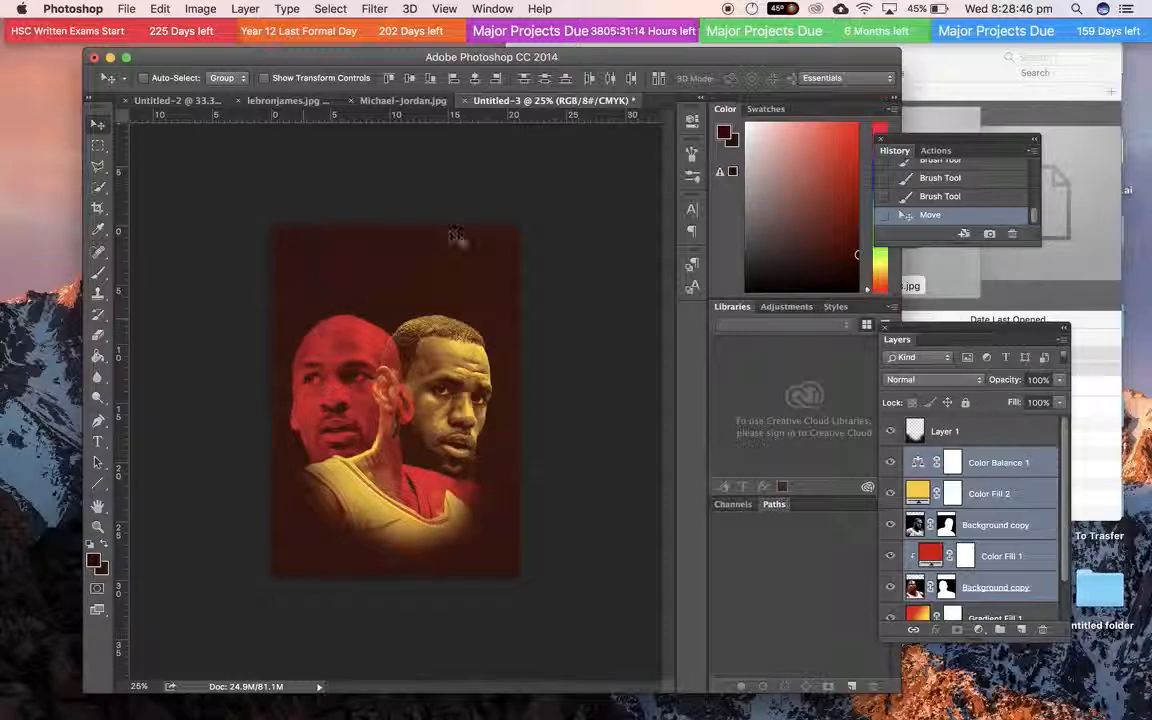
Step: Add the text "SWISH" in Futura Bold at 56.38 pt above the heads and move its layer above Layer 1
{"action": "left_click", "coordinate": [97, 441]}
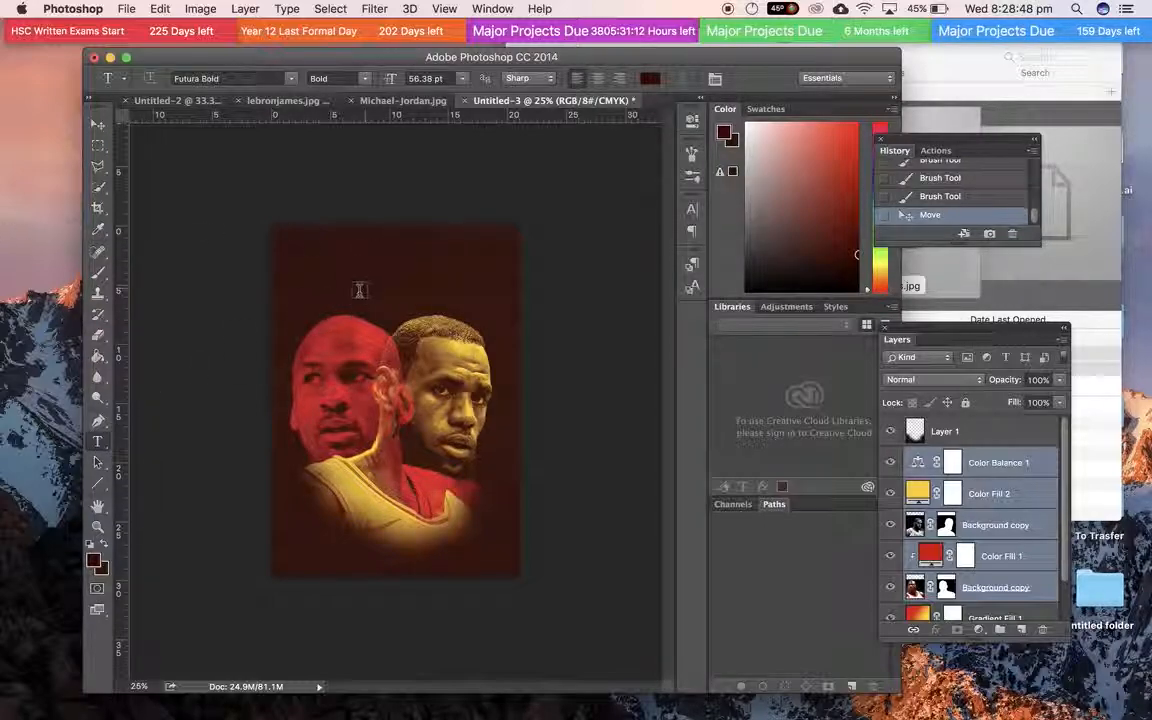
{"action": "left_click", "coordinate": [308, 275]}
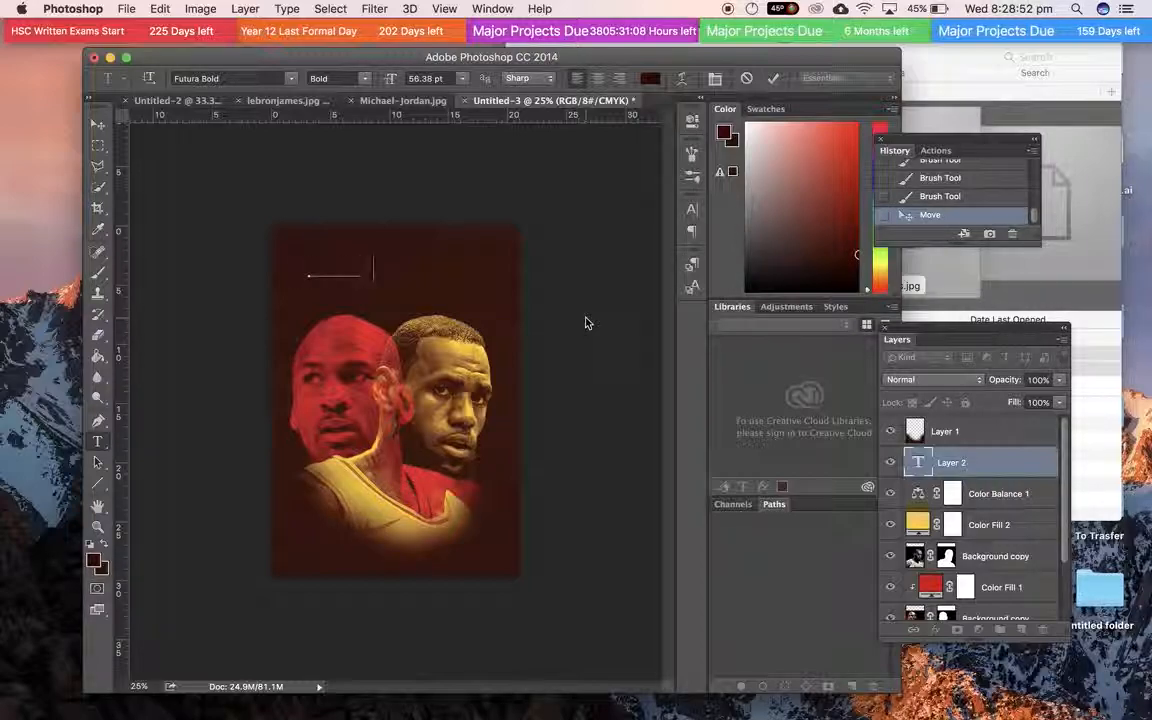
{"action": "left_click", "coordinate": [98, 125]}
{"action": "left_click_drag", "start_coordinate": [950, 460], "coordinate": [968, 426]}
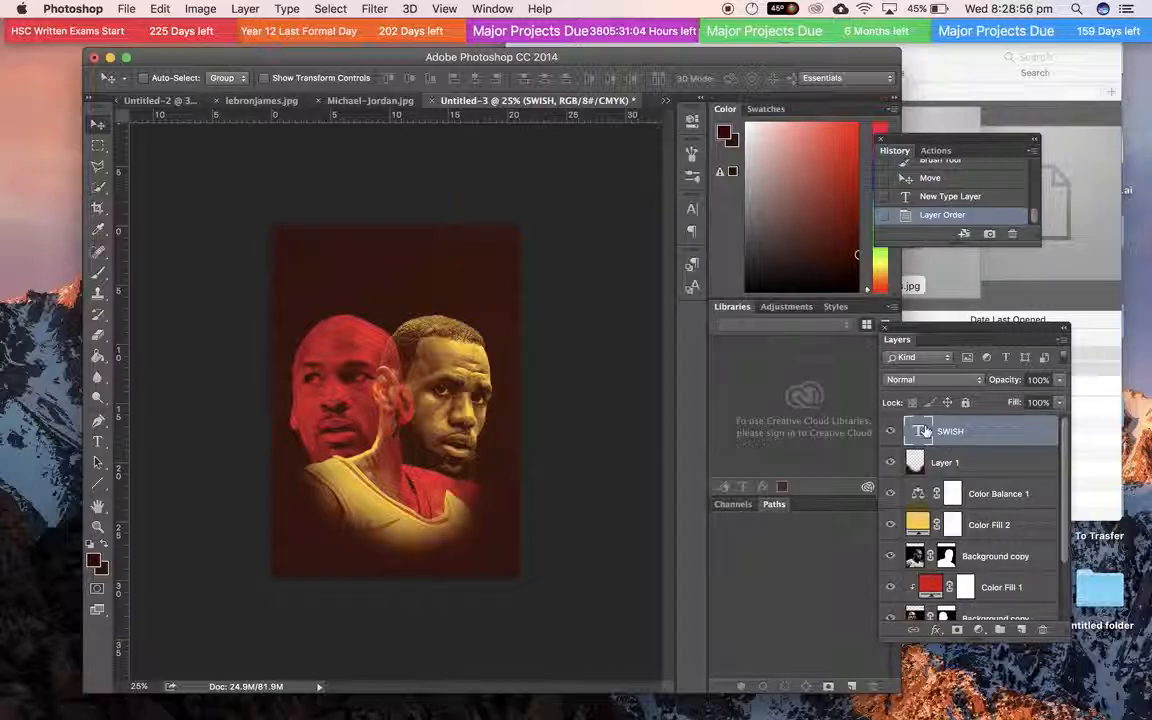
Step: Set the SWISH text color to salmon, ff7969
{"action": "double_click", "coordinate": [920, 430]}
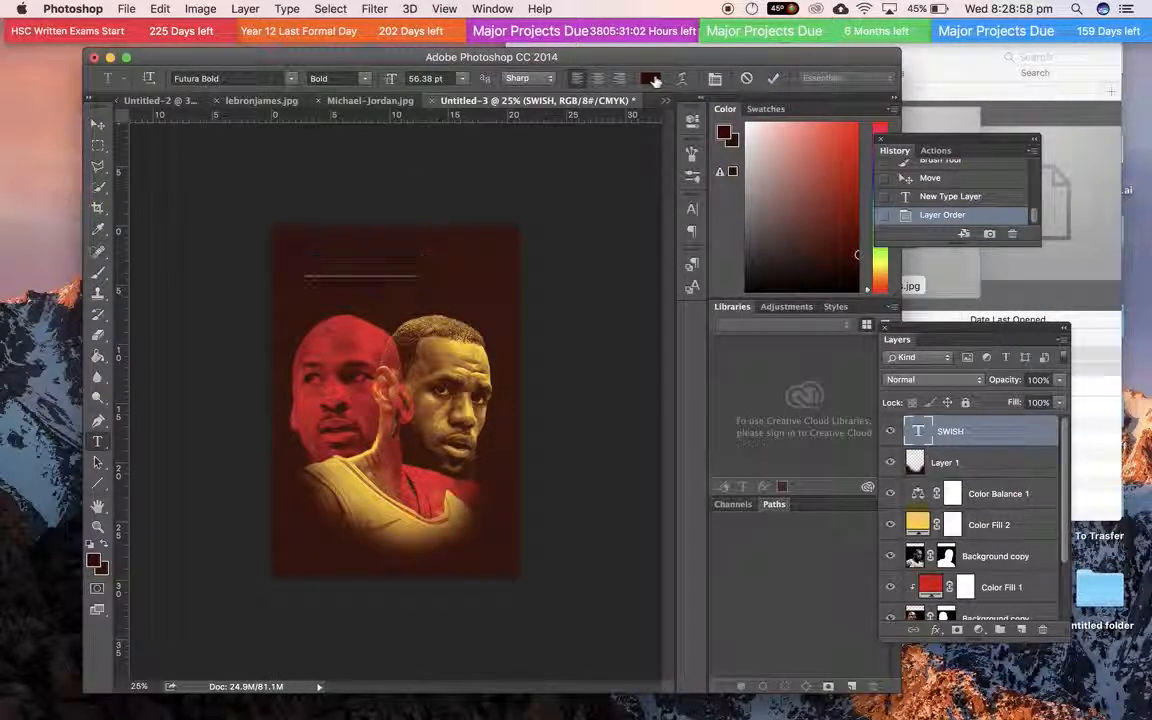
{"action": "left_click", "coordinate": [650, 78]}
{"action": "left_click_drag", "start_coordinate": [478, 175], "coordinate": [597, 146]}
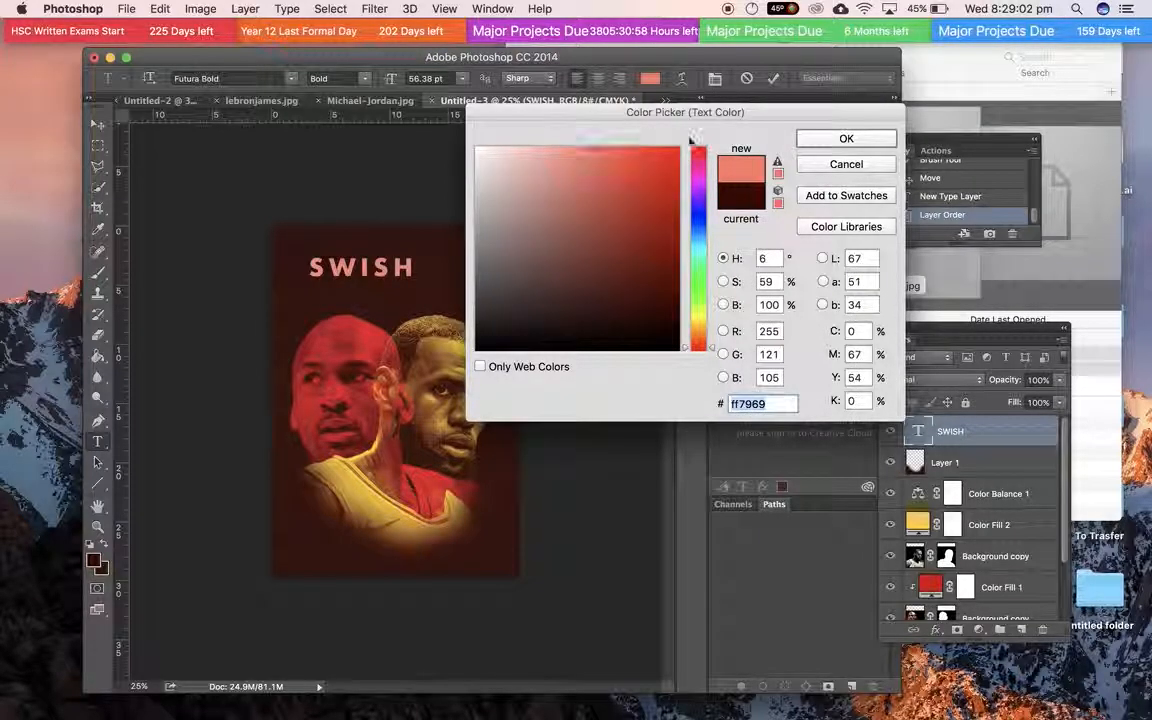
{"action": "left_click", "coordinate": [838, 139]}
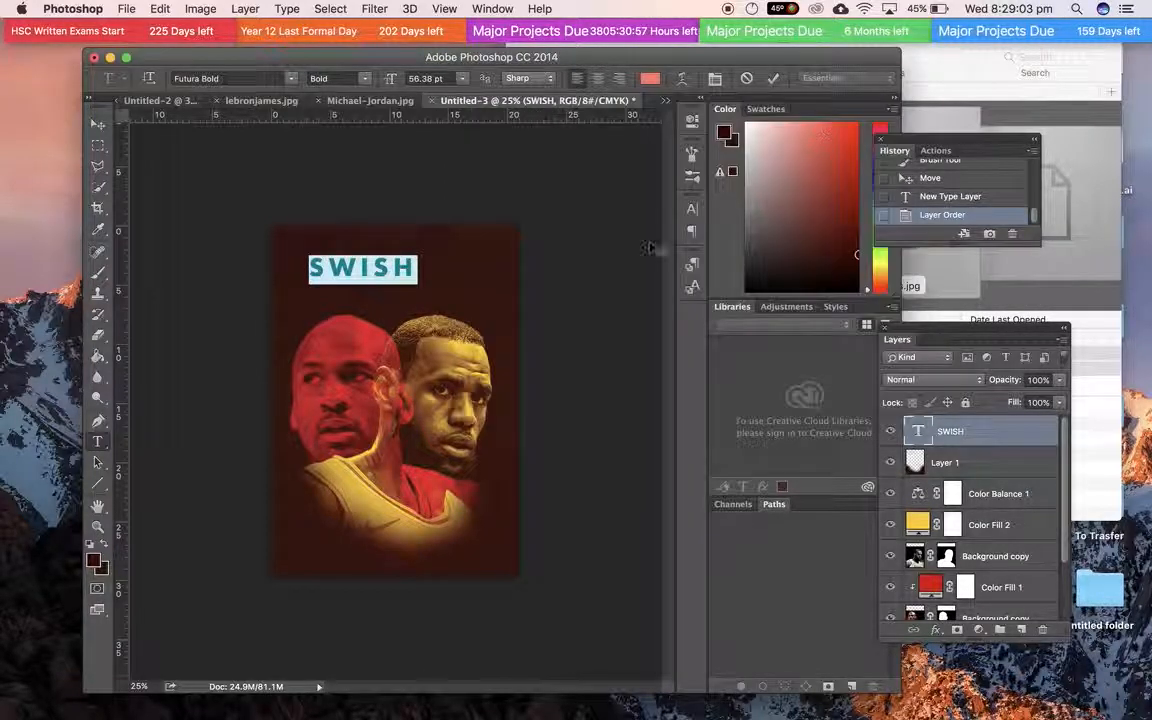
Step: Enlarge the SWISH text to span nearly the poster's full width just above the heads, keeping its layer on top of the stack
{"action": "left_click", "coordinate": [98, 124]}
{"action": "key", "text": "super+t"}
{"action": "left_click_drag", "start_coordinate": [419, 286], "coordinate": [604, 351]}
{"action": "left_click_drag", "start_coordinate": [506, 312], "coordinate": [457, 310]}
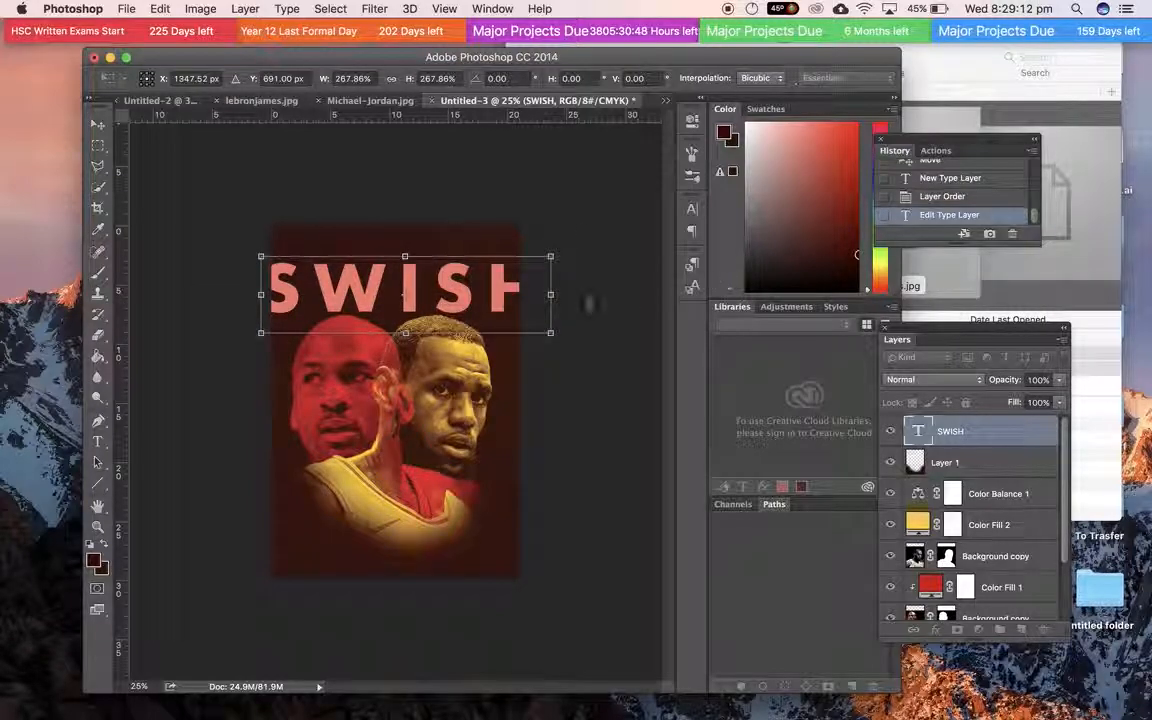
{"action": "left_click_drag", "start_coordinate": [551, 256], "coordinate": [497, 303]}
{"action": "key", "text": "Return"}
{"action": "mouse_move", "coordinate": [990, 432]}
{"action": "left_mouse_down"}
{"action": "mouse_move", "coordinate": [1004, 600]}
{"action": "mouse_move", "coordinate": [982, 410]}
{"action": "left_mouse_up"}
Step: Set the SWISH text's blend mode to Lighten and move it down over the tops of both heads
{"action": "left_click", "coordinate": [978, 381]}
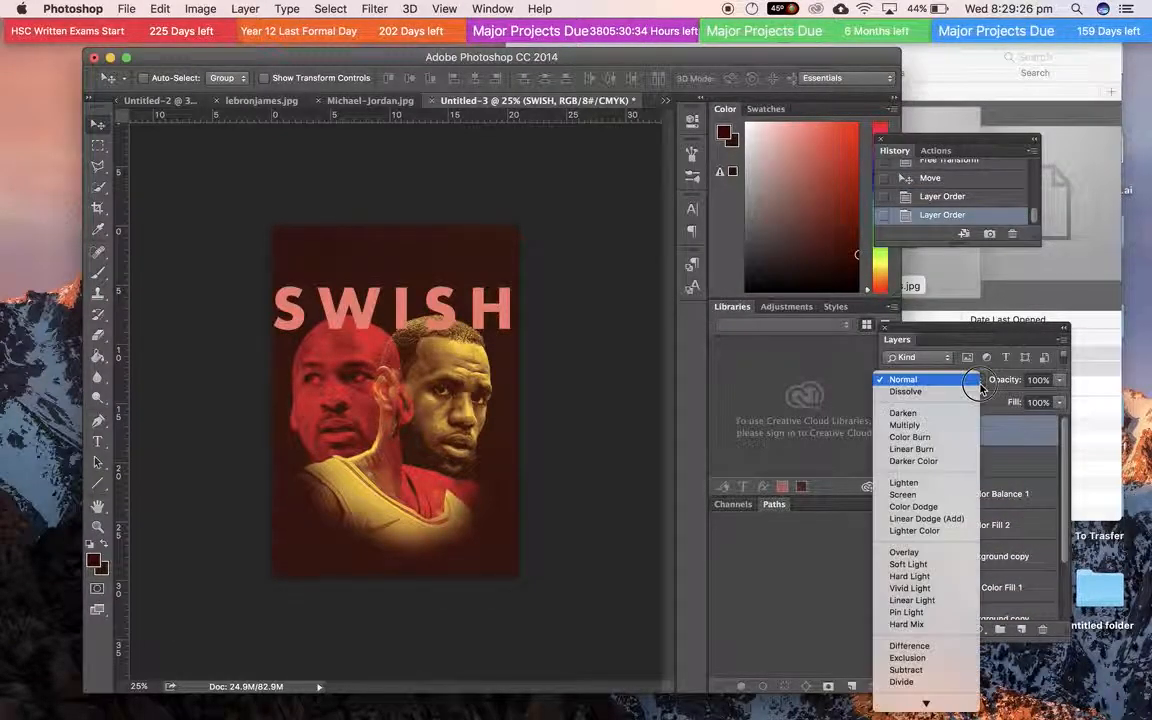
{"action": "left_click", "coordinate": [951, 479]}
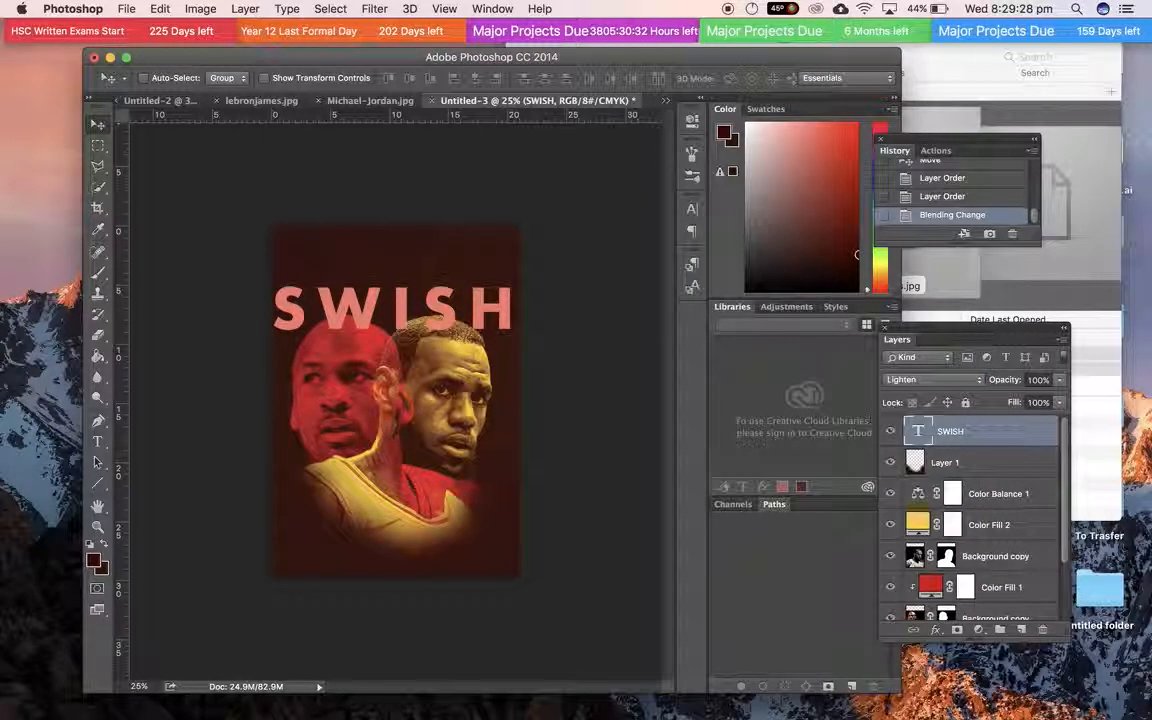
{"action": "left_click_drag", "start_coordinate": [487, 310], "coordinate": [488, 350]}
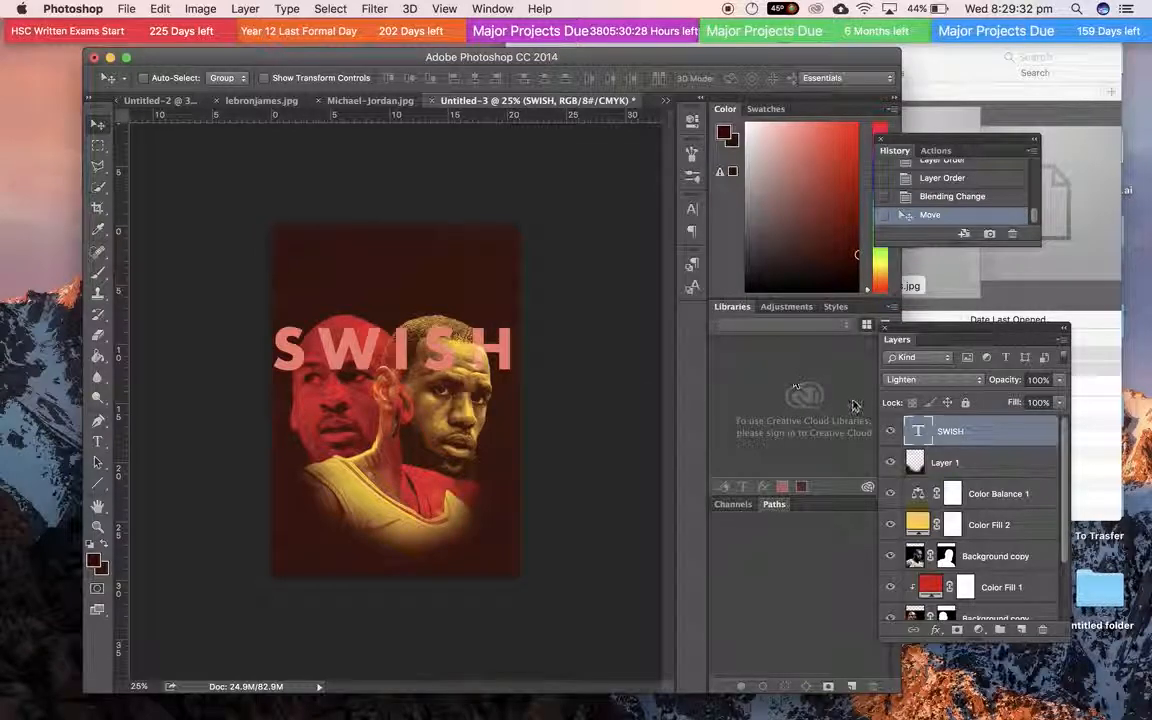
Step: Try the Screen, Color Dodge, Linear Dodge (Add) and Overlay blend modes on the SWISH text
{"action": "left_click", "coordinate": [968, 387]}
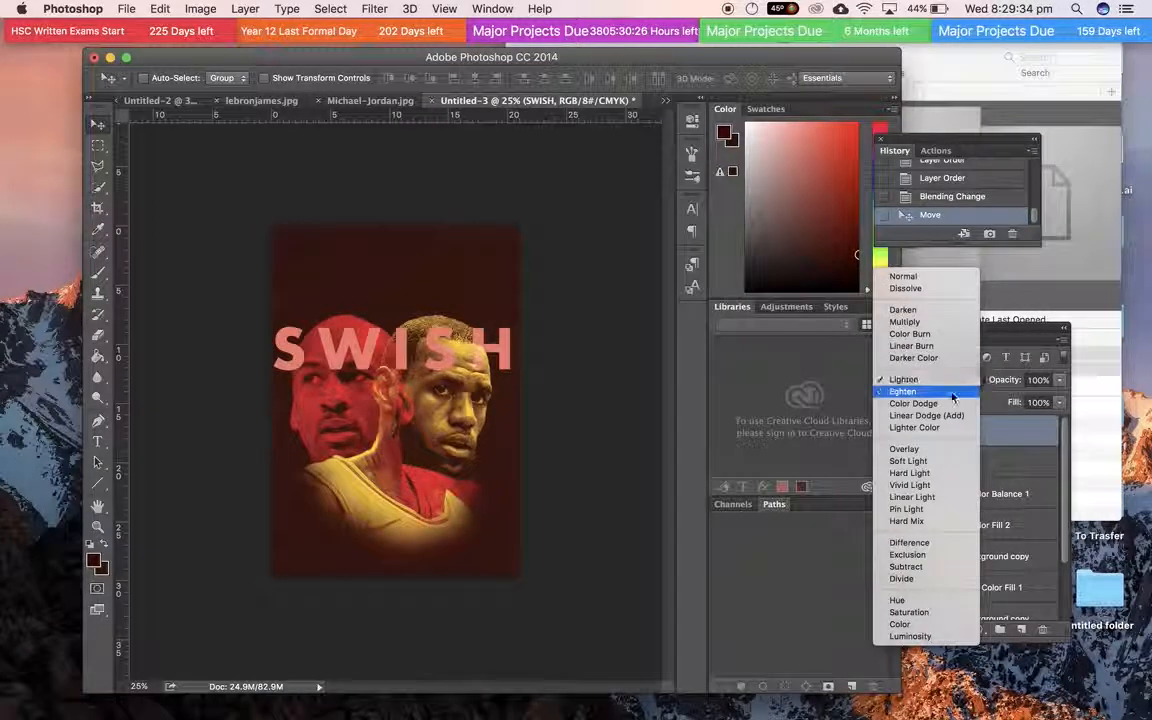
{"action": "left_click", "coordinate": [920, 392]}
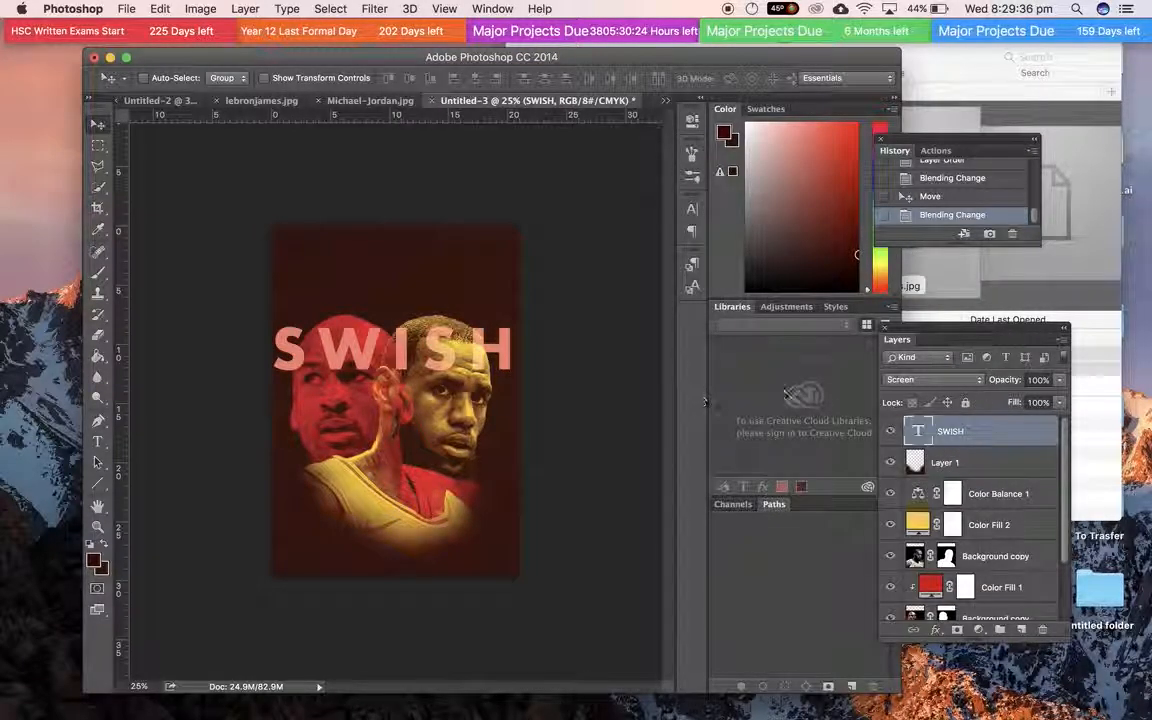
{"action": "left_click", "coordinate": [933, 380]}
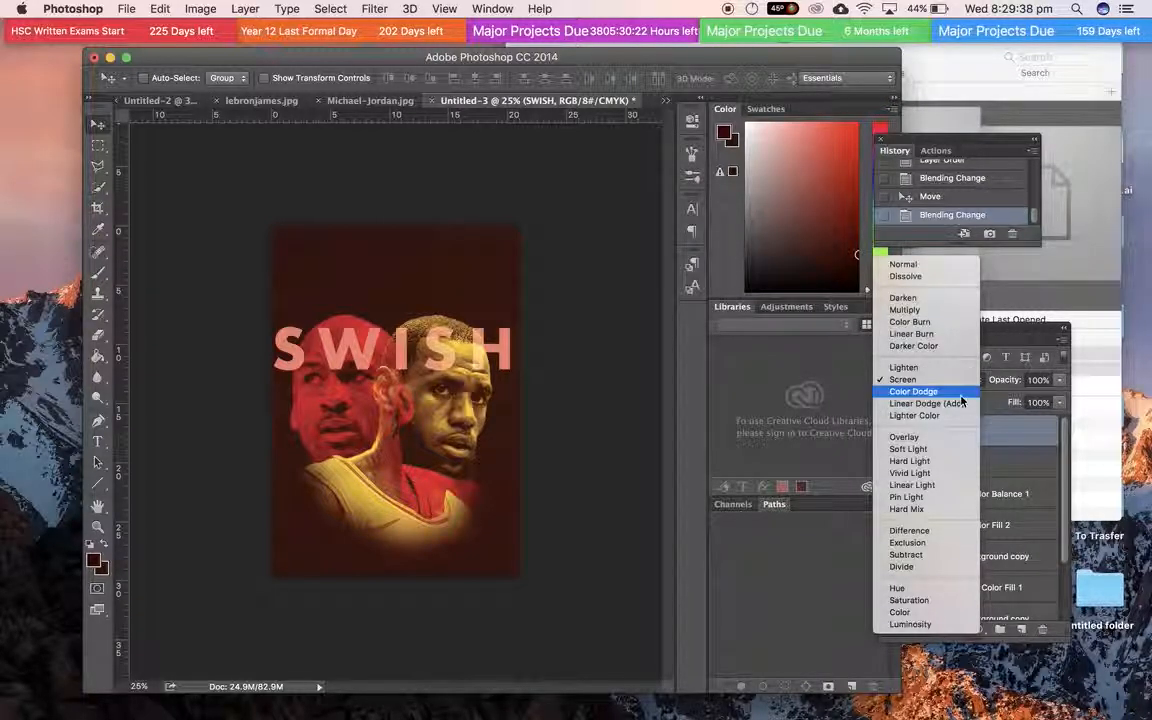
{"action": "left_click", "coordinate": [955, 392]}
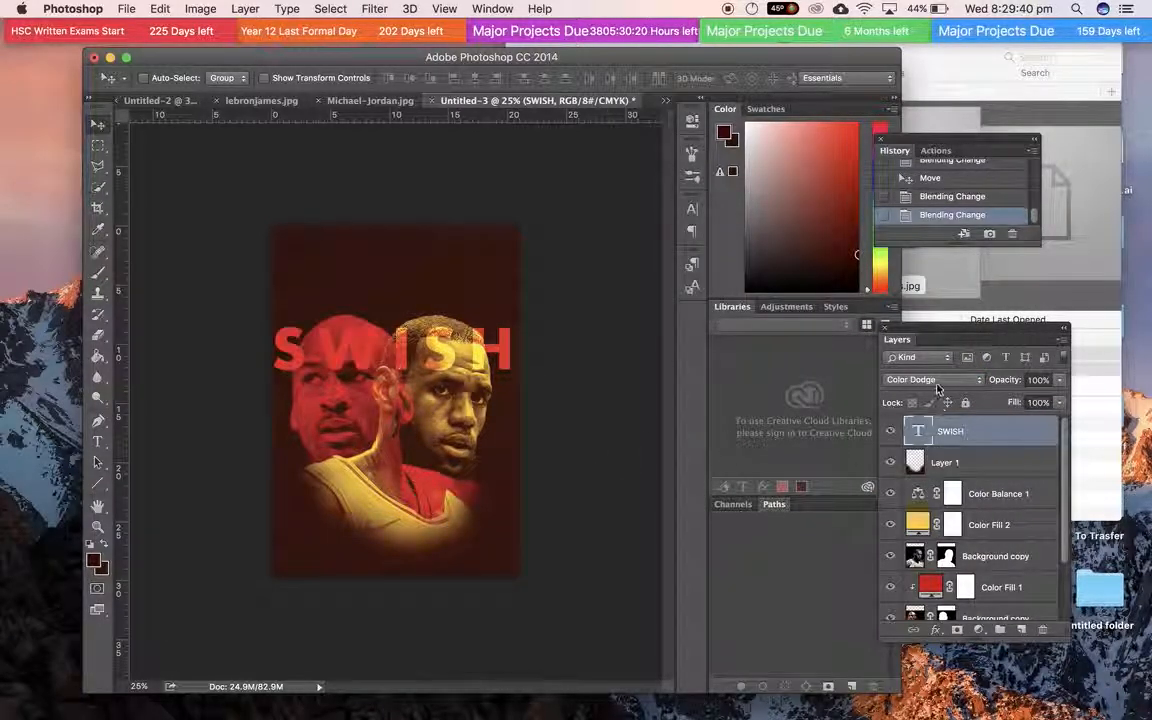
{"action": "left_click", "coordinate": [931, 385]}
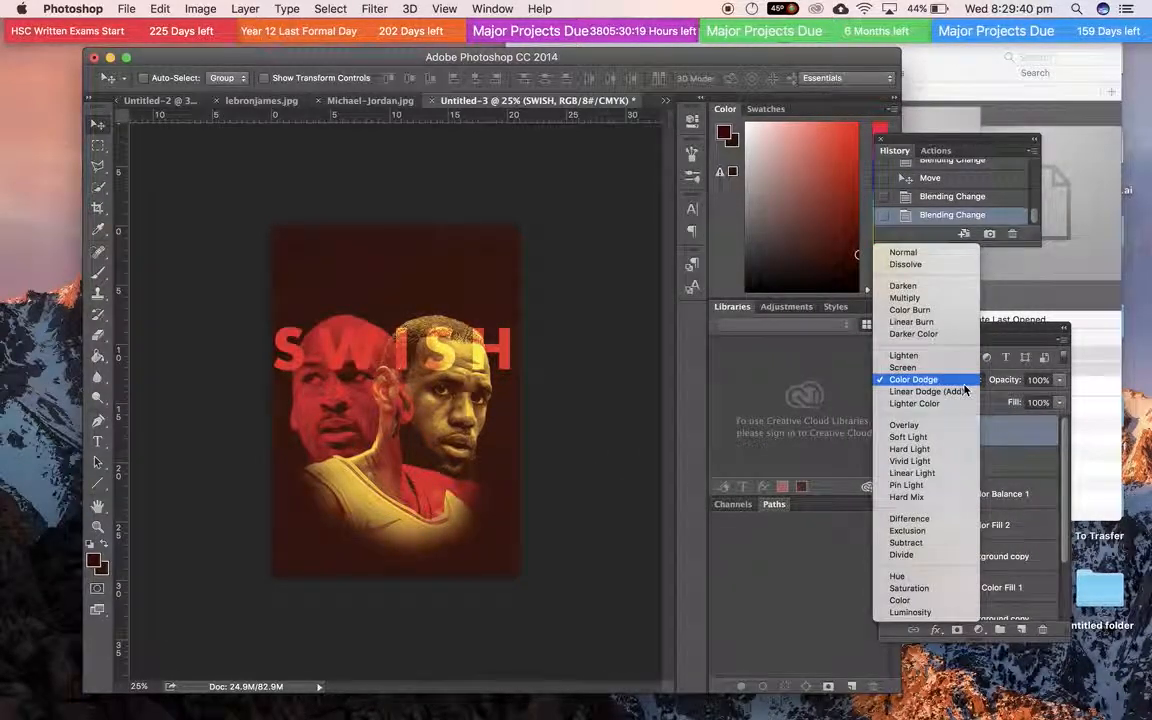
{"action": "left_click", "coordinate": [912, 392]}
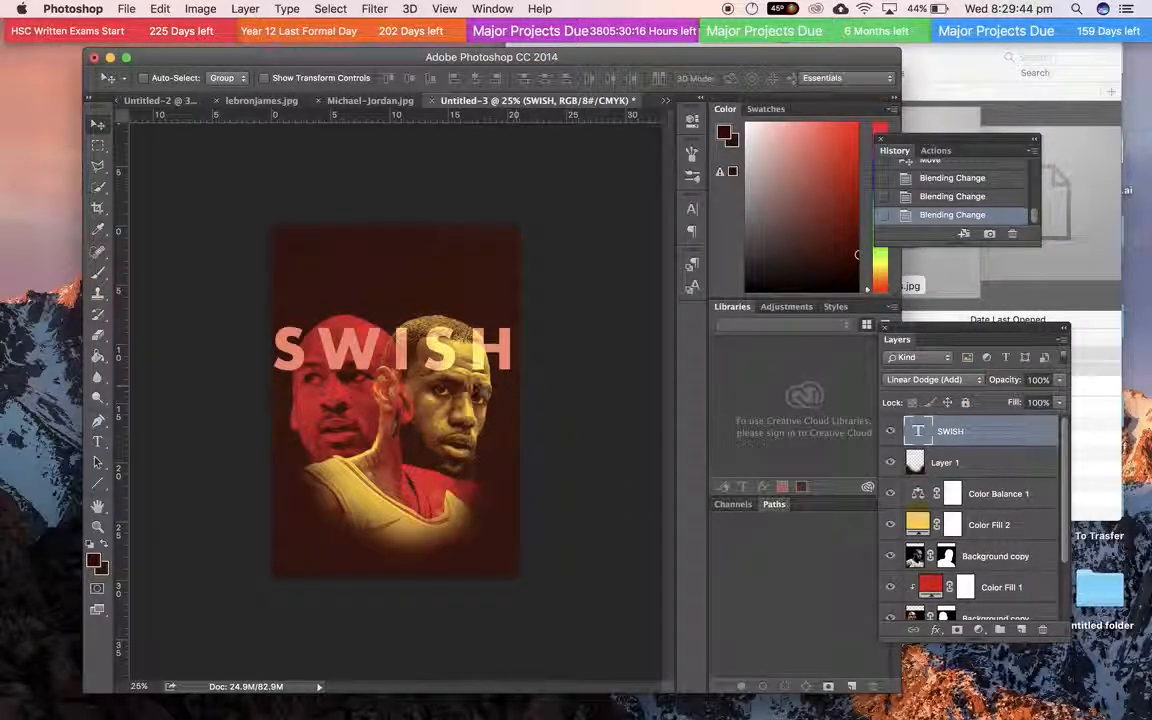
{"action": "left_click", "coordinate": [931, 379]}
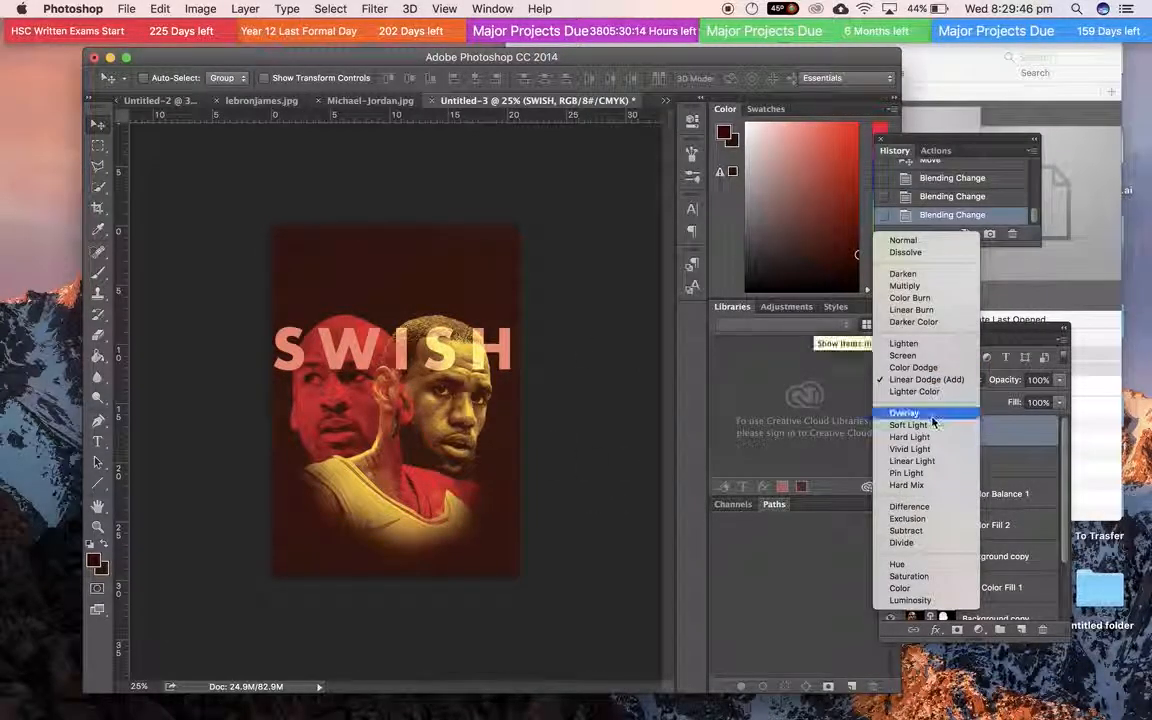
{"action": "left_click", "coordinate": [912, 411]}
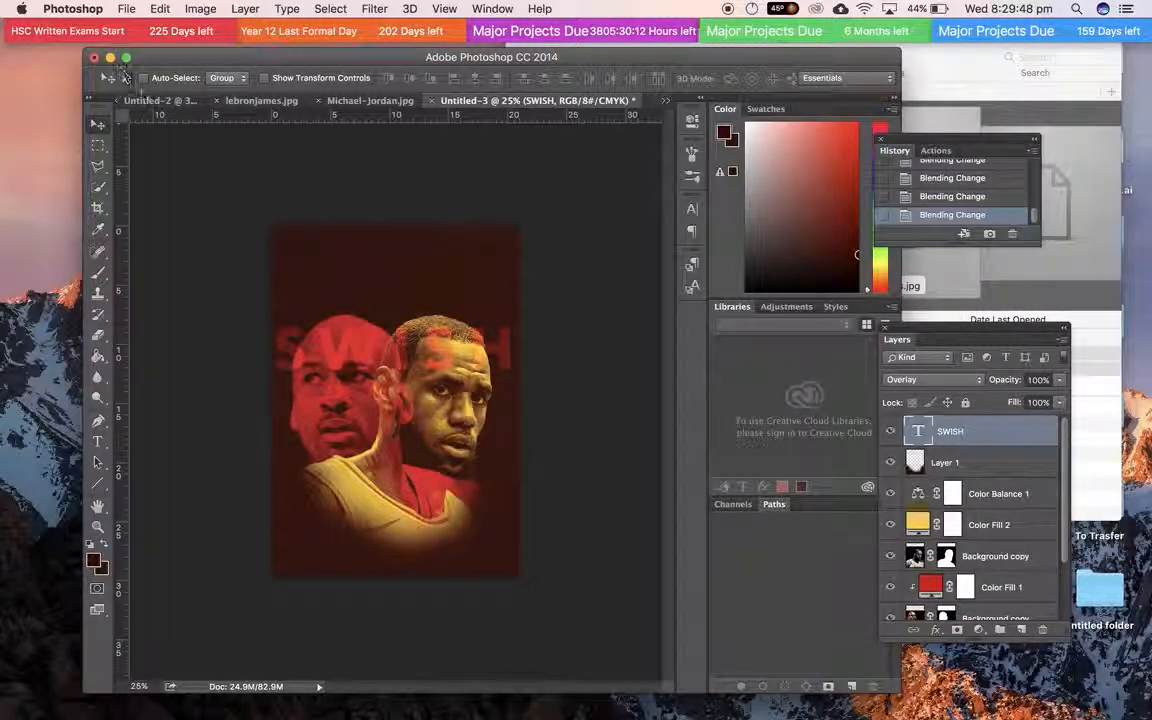
Step: Examine the subtitle layer's blend mode in the Untitled-2 GOAT poster and return to the Untitled-3 poster
{"action": "left_click", "coordinate": [145, 100]}
{"action": "left_click", "coordinate": [1001, 440]}
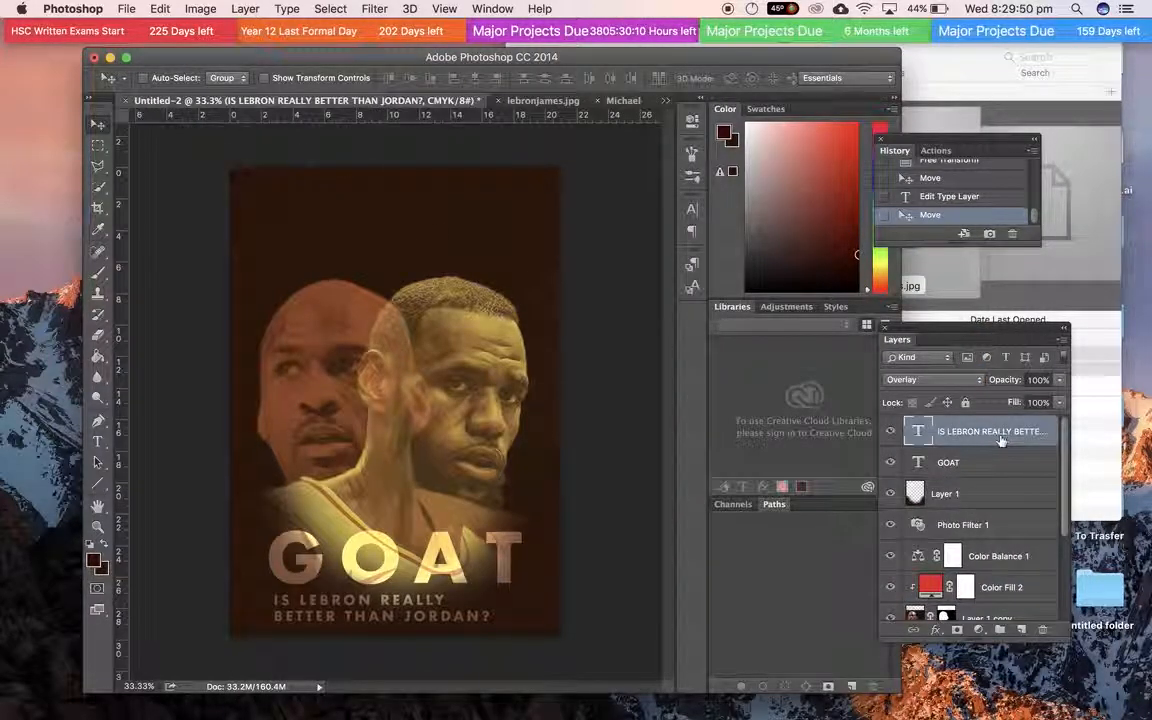
{"action": "left_click", "coordinate": [543, 100]}
{"action": "left_click", "coordinate": [555, 100]}
Step: Move the SWISH text back above the heads and change its color to white
{"action": "left_click_drag", "start_coordinate": [487, 375], "coordinate": [505, 292]}
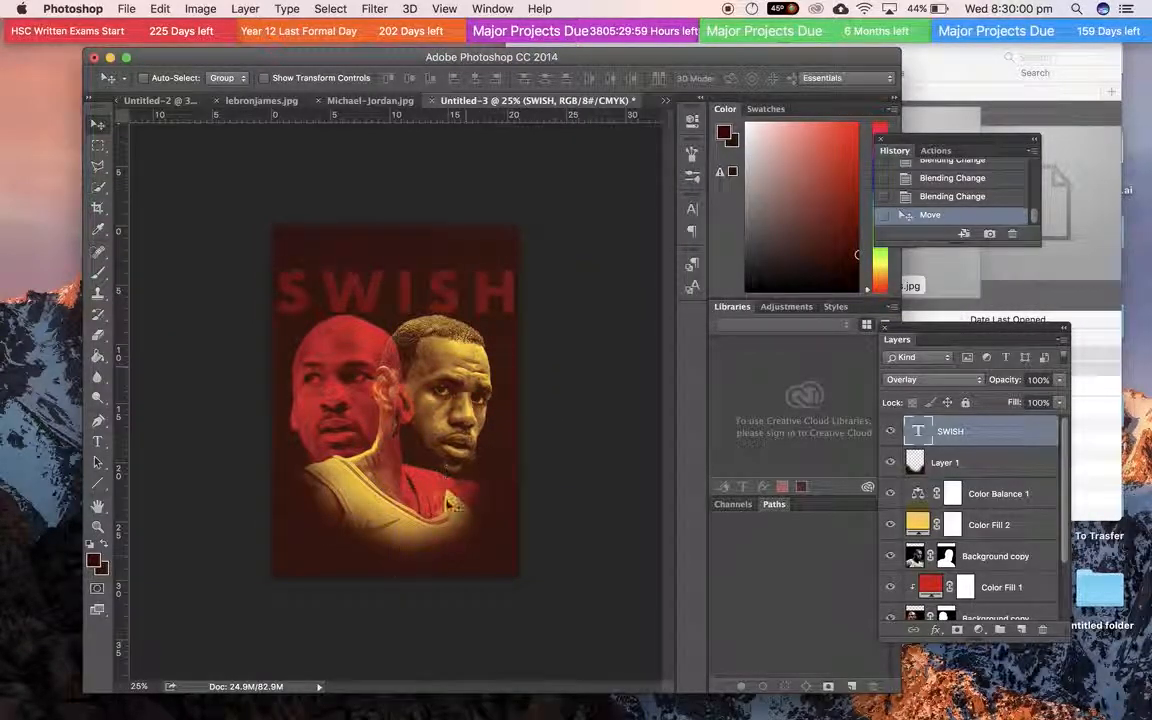
{"action": "double_click", "coordinate": [920, 433]}
{"action": "left_click", "coordinate": [650, 78]}
{"action": "left_click", "coordinate": [476, 148]}
{"action": "left_click", "coordinate": [846, 139]}
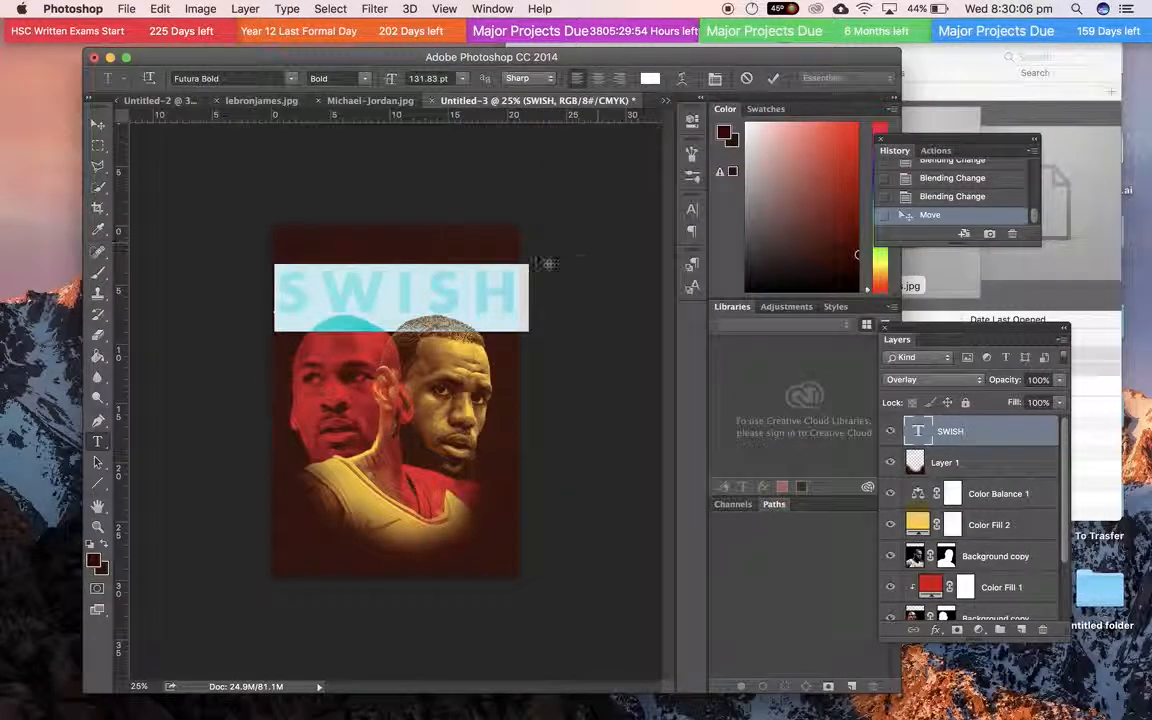
Step: Move the SWISH text down across the jerseys and set its blend mode to Difference after trying Soft Light
{"action": "left_click", "coordinate": [99, 123]}
{"action": "left_click_drag", "start_coordinate": [465, 312], "coordinate": [489, 520]}
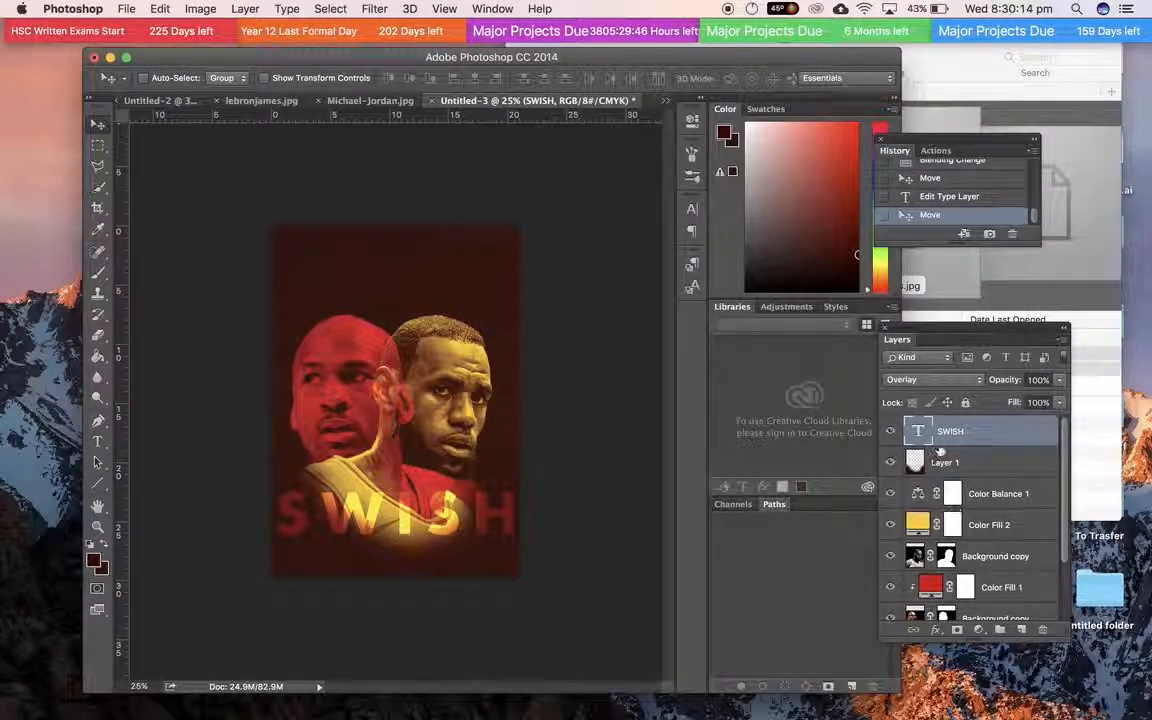
{"action": "left_click", "coordinate": [925, 379]}
{"action": "left_click", "coordinate": [913, 391]}
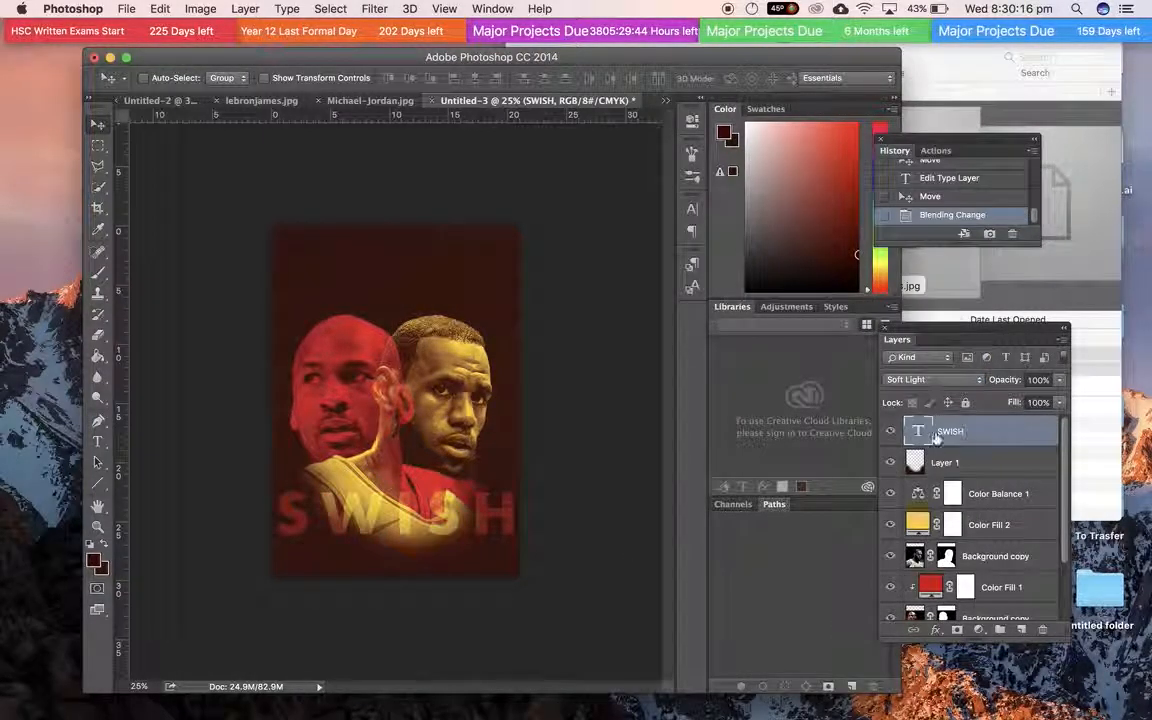
{"action": "left_click", "coordinate": [940, 389]}
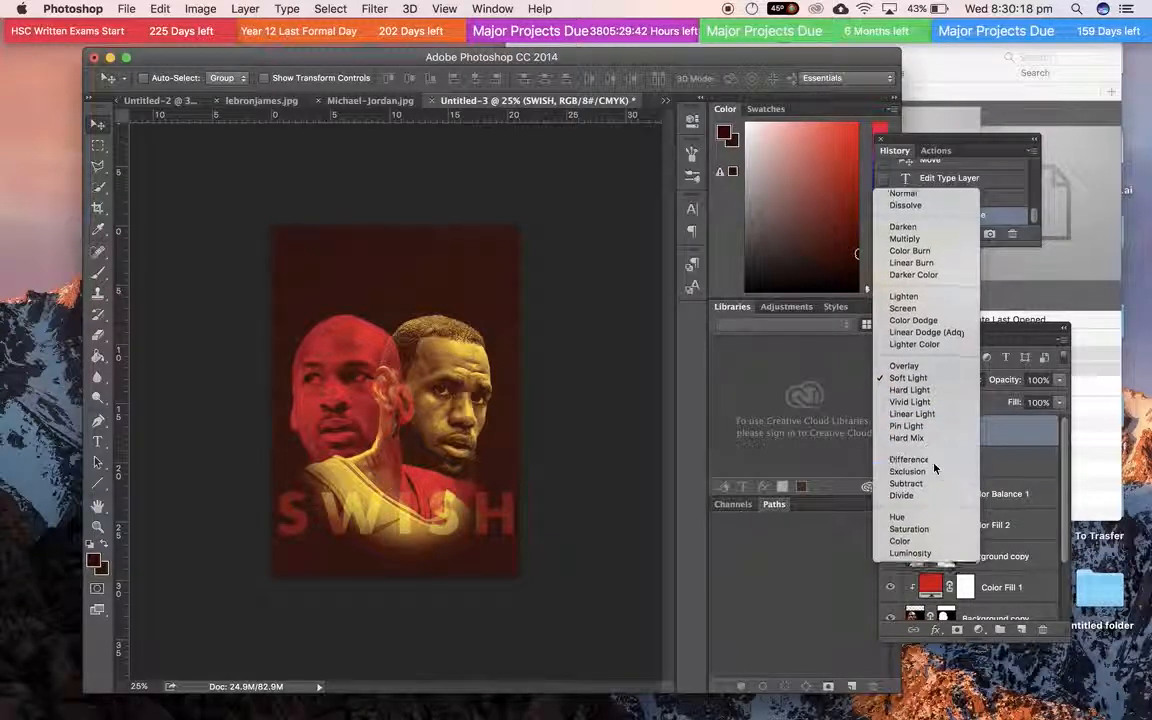
{"action": "left_click", "coordinate": [940, 466]}
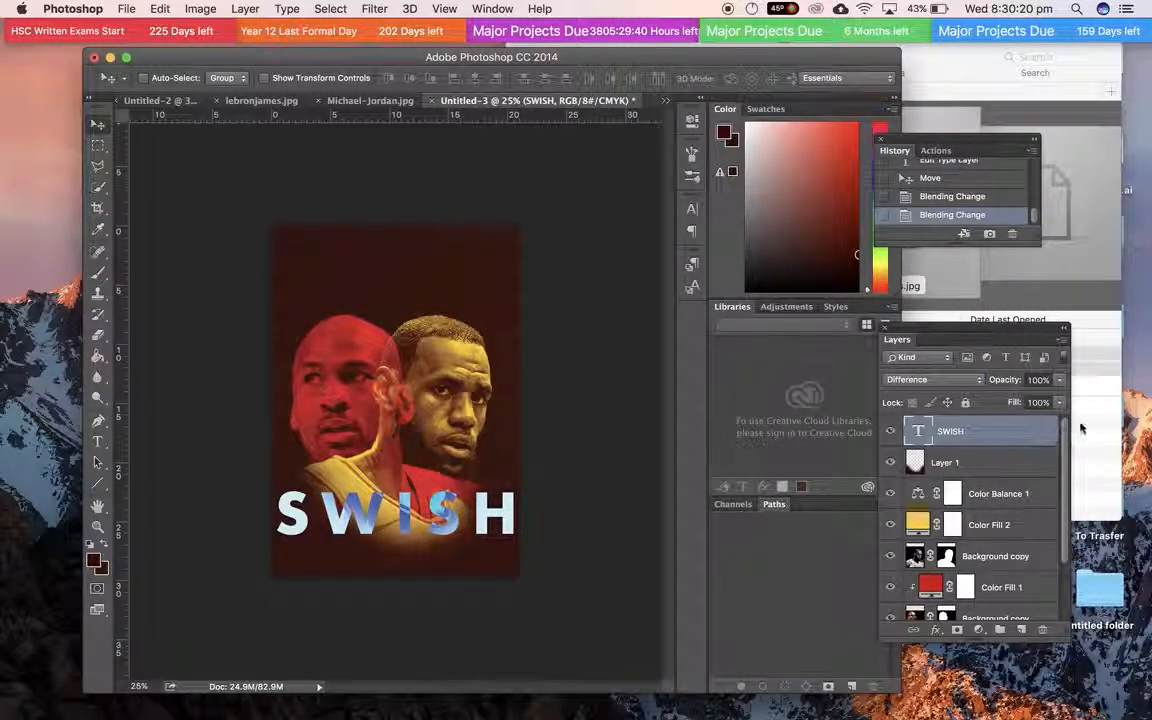
Step: Lower the SWISH text's opacity to 44% while it lies over the faces, and move it back down across the jerseys
{"action": "left_click_drag", "start_coordinate": [506, 524], "coordinate": [506, 412]}
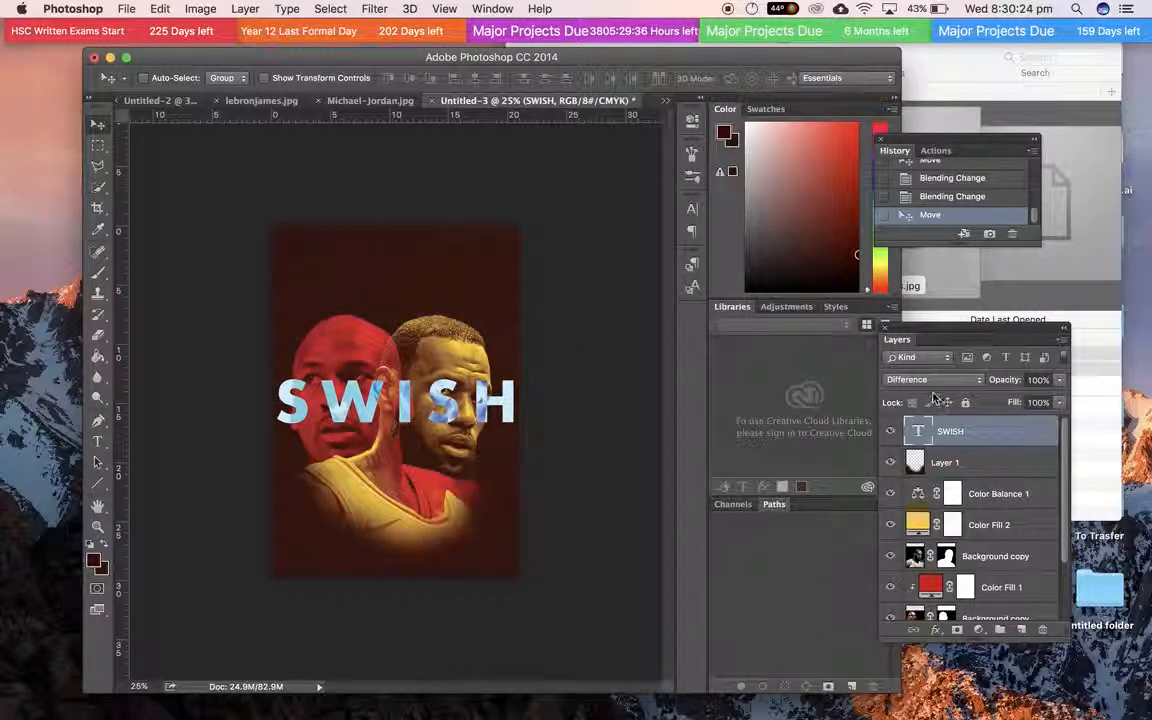
{"action": "double_click", "coordinate": [1015, 438]}
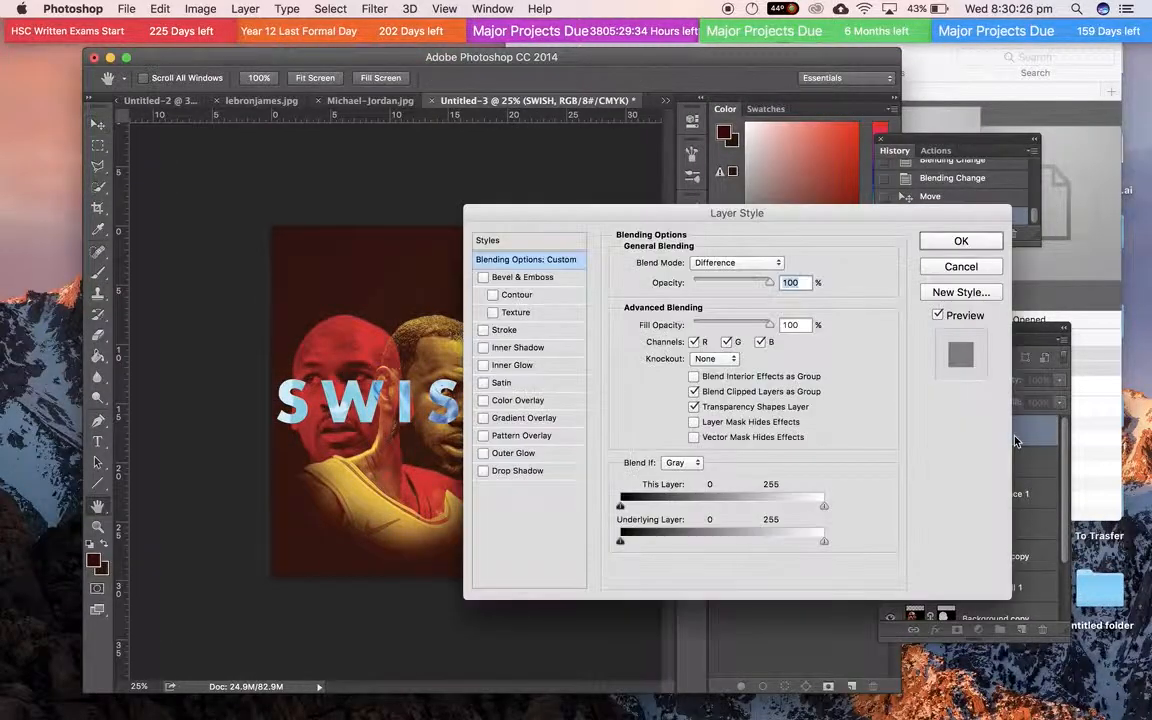
{"action": "left_click_drag", "start_coordinate": [720, 284], "coordinate": [728, 283]}
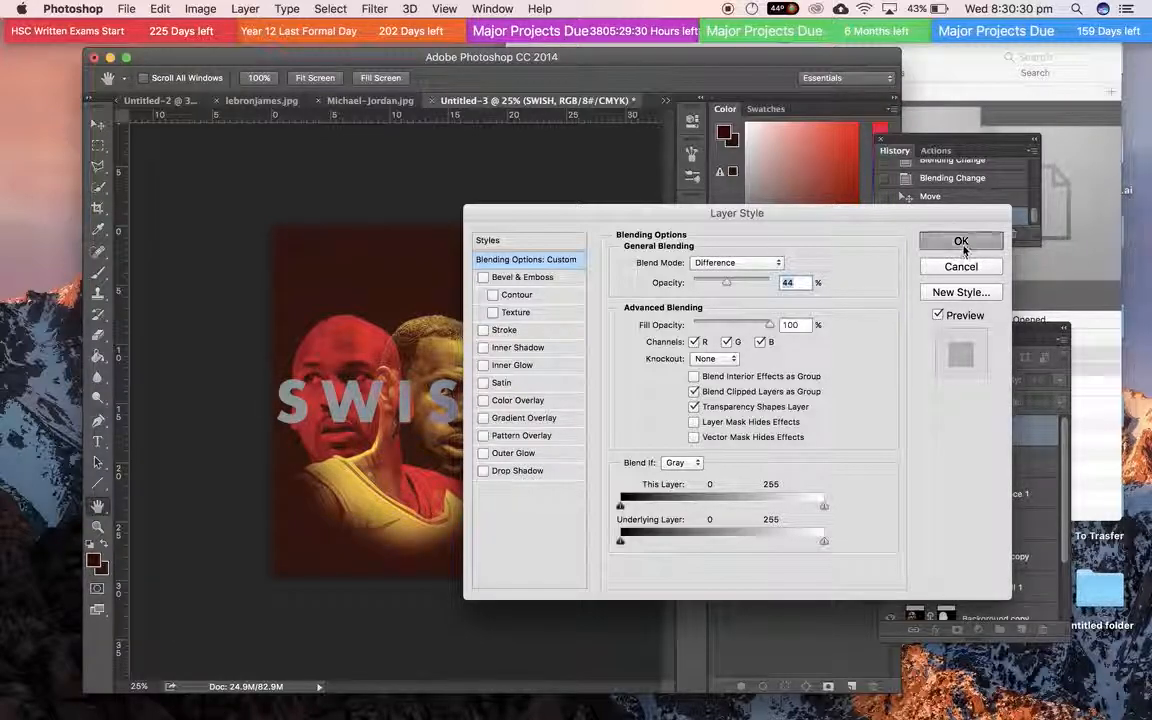
{"action": "left_click", "coordinate": [961, 241]}
{"action": "left_click_drag", "start_coordinate": [497, 422], "coordinate": [494, 527]}
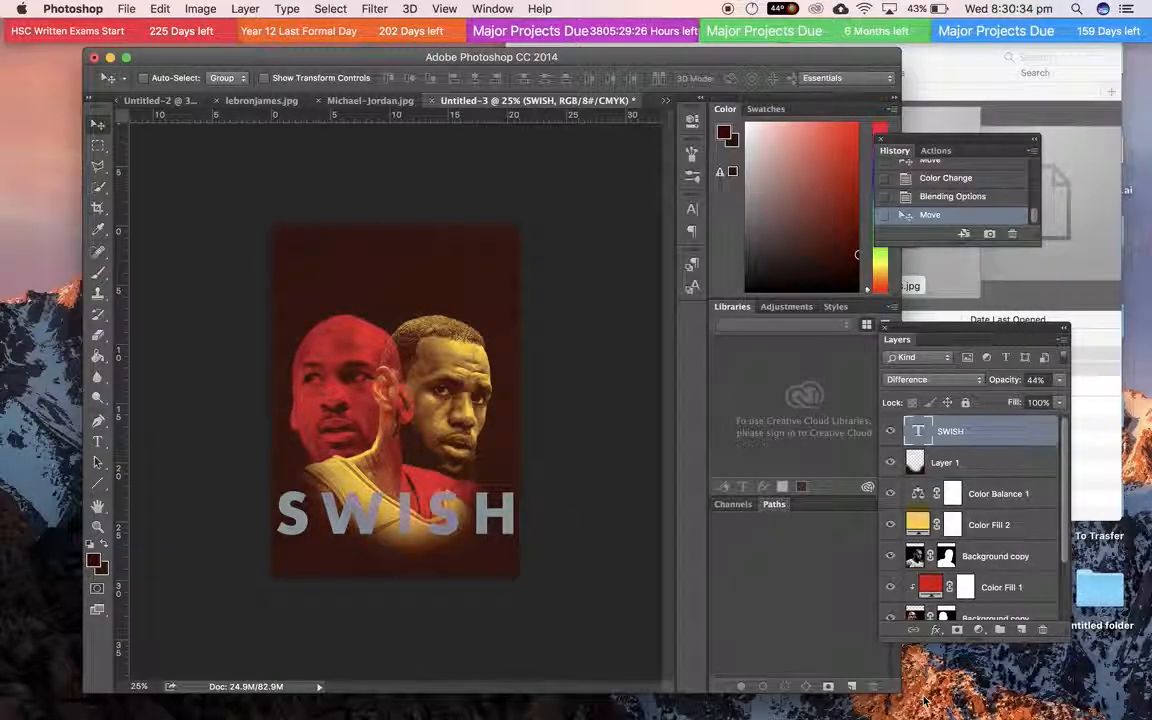
Step: Set the SWISH text layer's blend mode to Hue and its opacity to 100%
{"action": "left_click", "coordinate": [935, 382]}
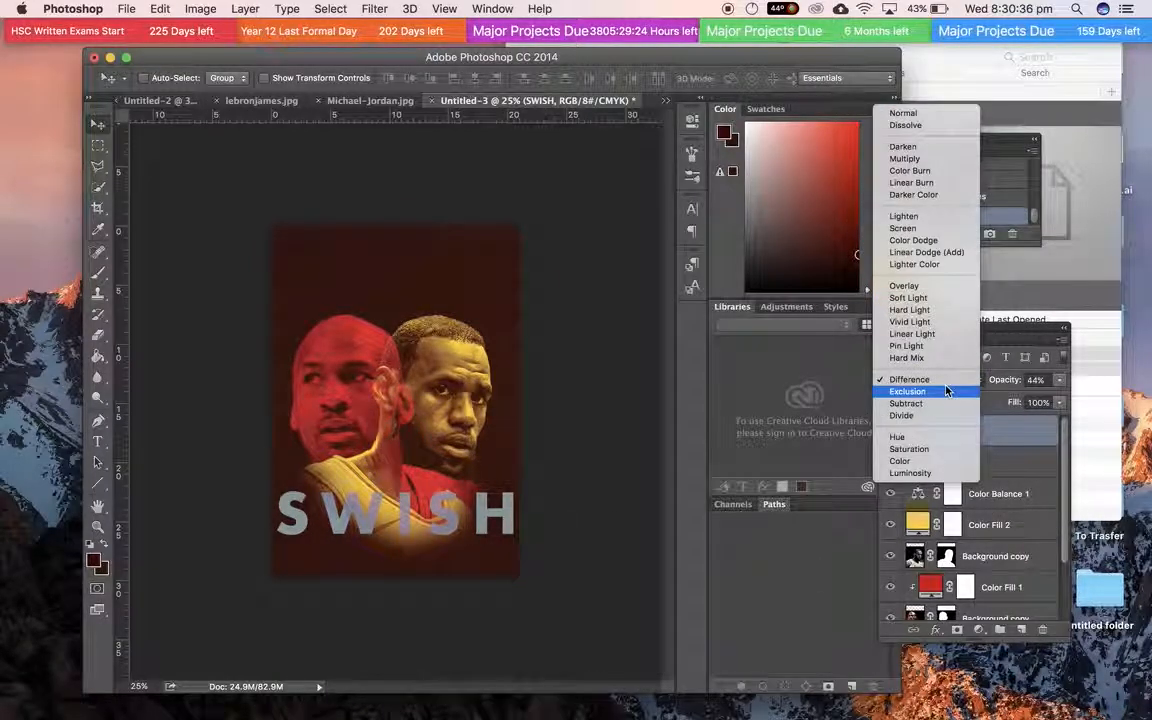
{"action": "left_click", "coordinate": [945, 441]}
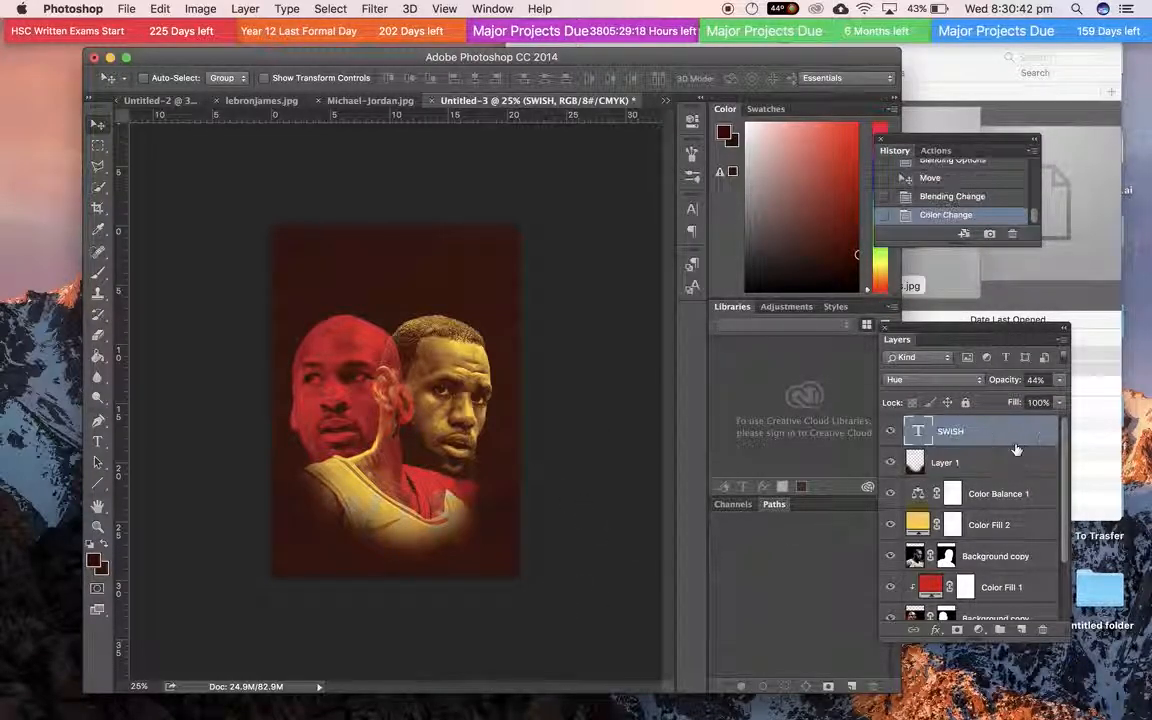
{"action": "double_click", "coordinate": [985, 438]}
{"action": "left_click_drag", "start_coordinate": [727, 283], "coordinate": [797, 282]}
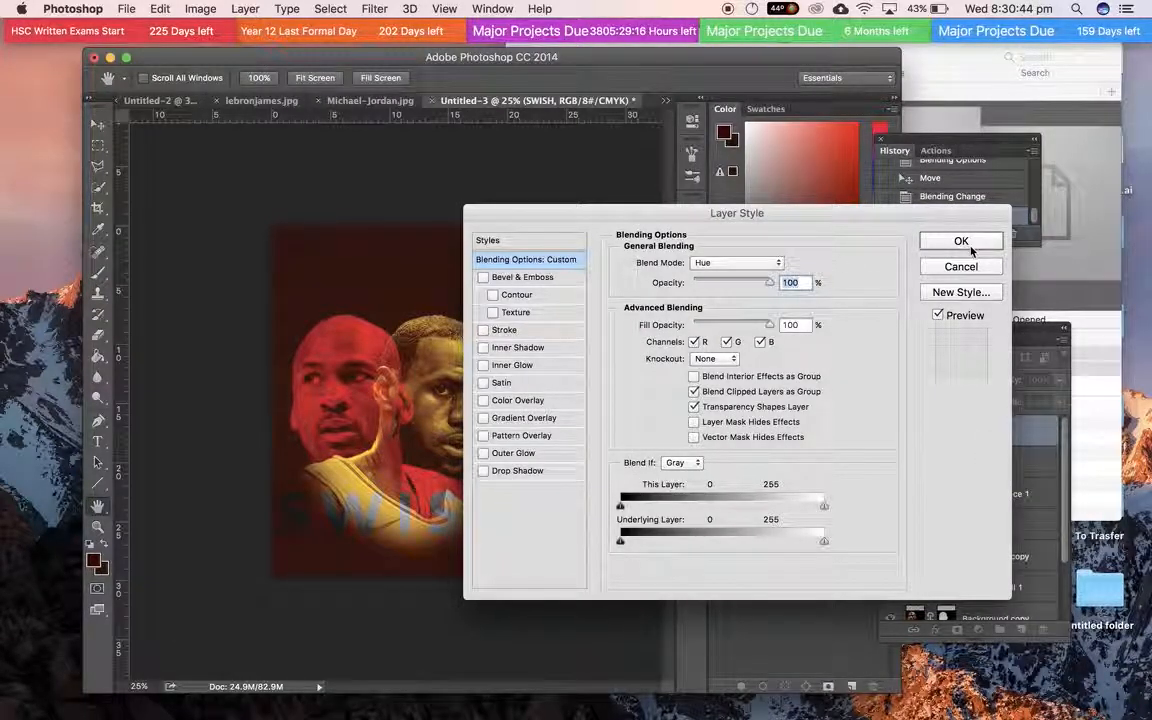
{"action": "left_click", "coordinate": [981, 247]}
Step: Try the Color and Luminosity blend modes on the SWISH text layer
{"action": "left_click", "coordinate": [965, 381]}
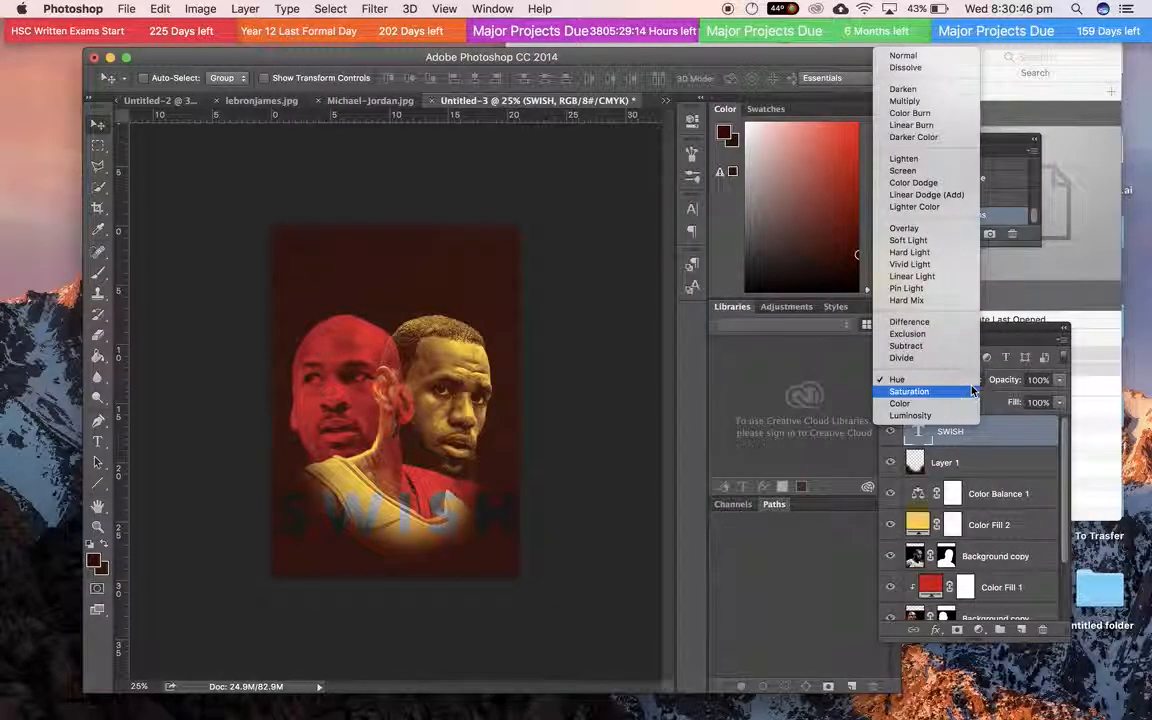
{"action": "left_click", "coordinate": [952, 404]}
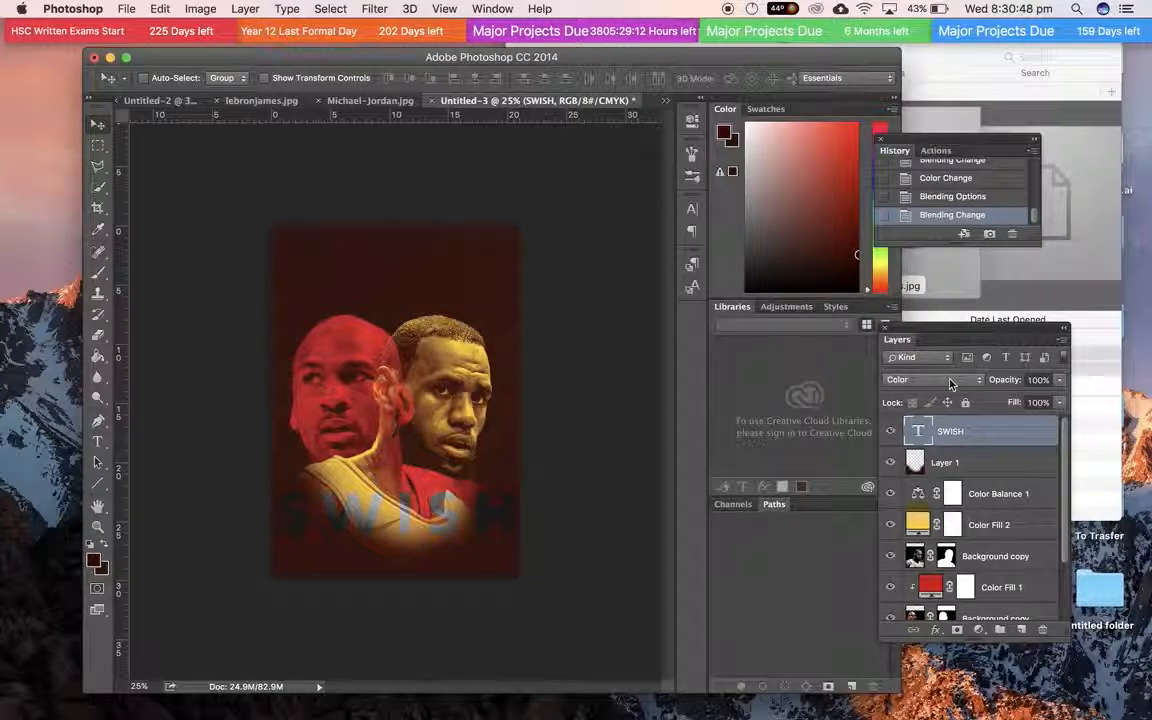
{"action": "left_click", "coordinate": [960, 381]}
{"action": "left_click", "coordinate": [936, 393]}
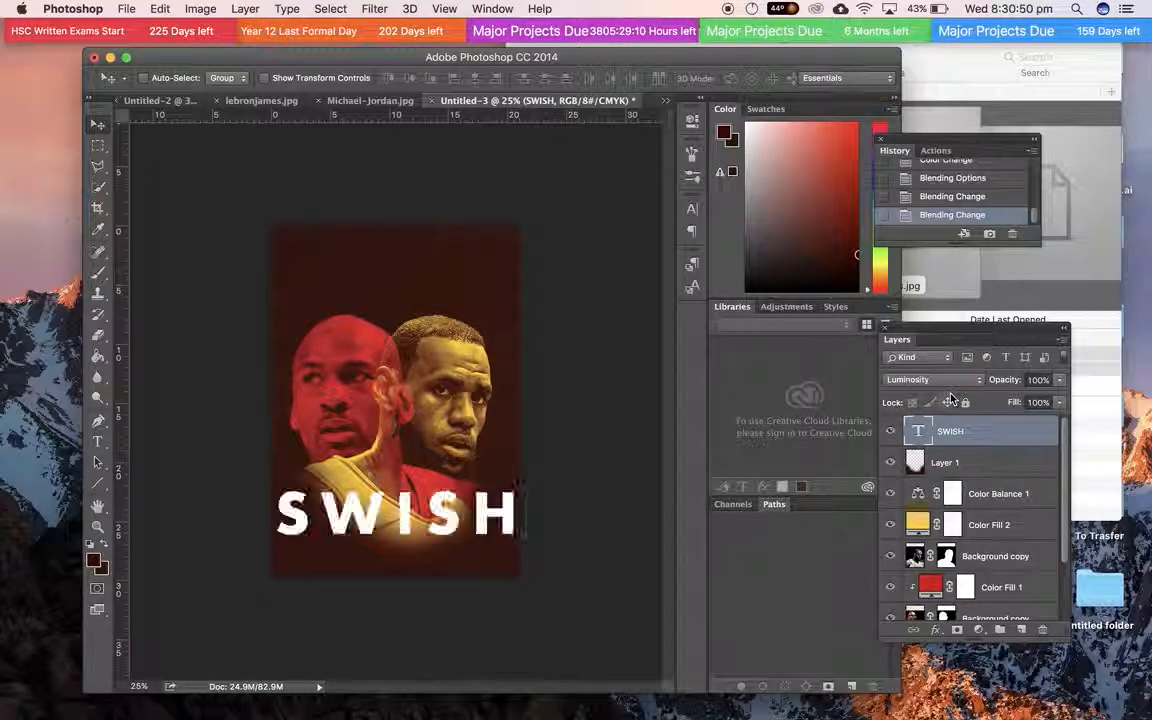
Step: Try the Hard Mix blend mode on the SWISH text and move the text up across the tops of the heads
{"action": "left_click", "coordinate": [935, 380]}
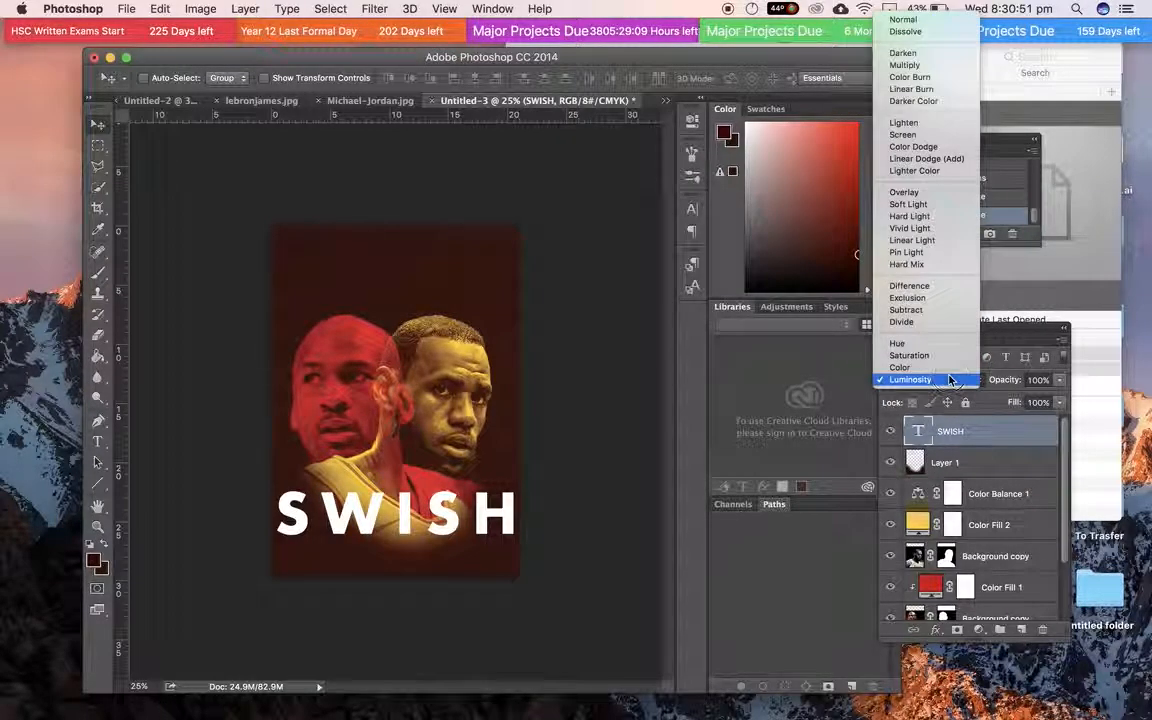
{"action": "left_click", "coordinate": [910, 260]}
{"action": "left_click_drag", "start_coordinate": [450, 518], "coordinate": [448, 339]}
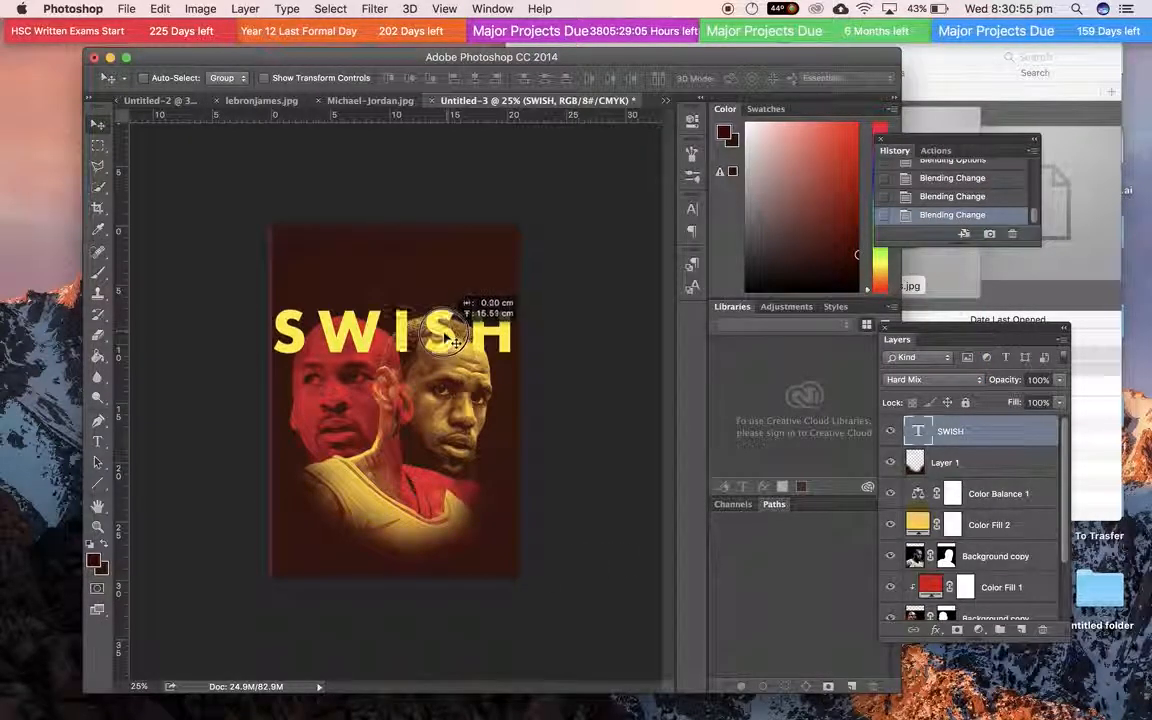
Step: Set the SWISH text's blend mode to Overlay and move it back down across the bottom of the jerseys
{"action": "left_click", "coordinate": [933, 380]}
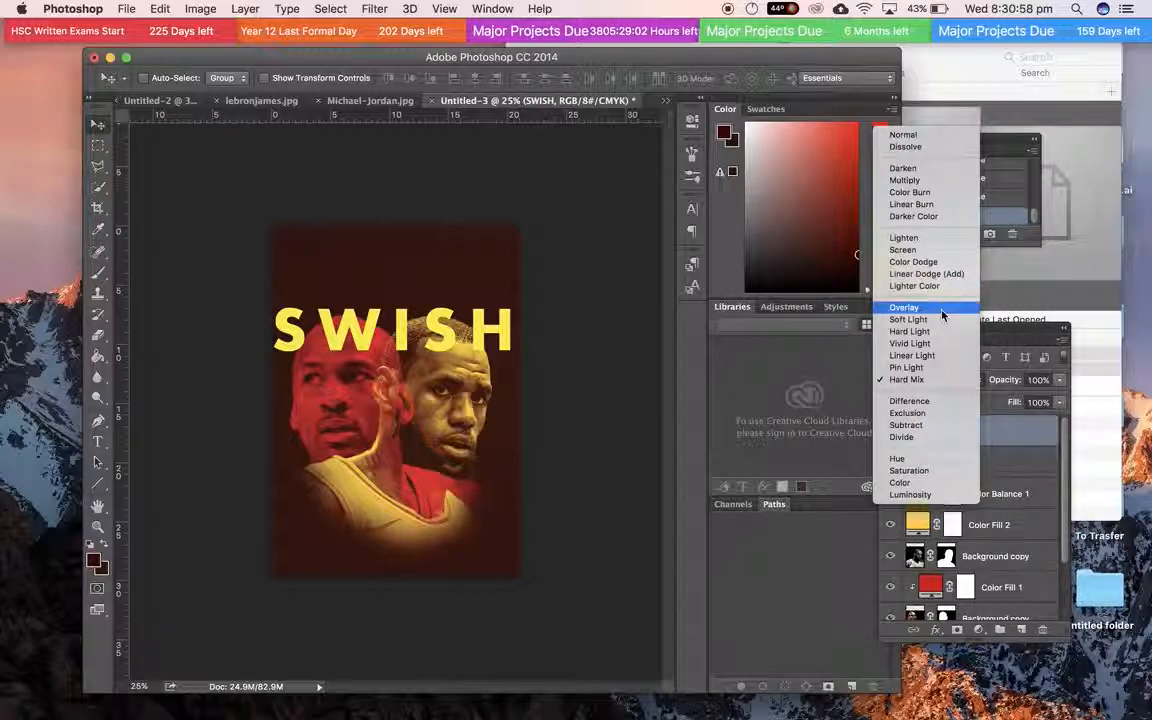
{"action": "left_click", "coordinate": [904, 307]}
{"action": "left_click_drag", "start_coordinate": [492, 337], "coordinate": [512, 531]}
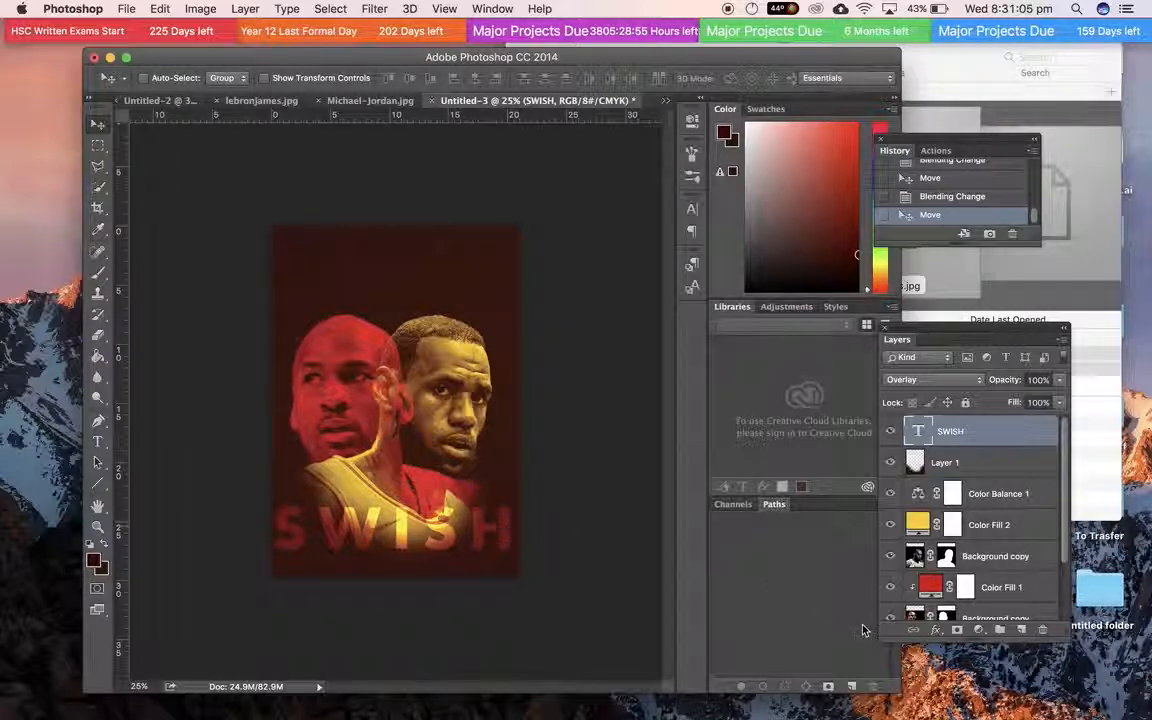
Step: Select the layers from Color Balance 1 down to the lower Background copy and move both player cut-outs up the poster
{"action": "left_click", "coordinate": [991, 470]}
{"action": "scroll", "coordinate": [991, 470], "scroll_direction": "down", "scroll_amount": 3}
{"action": "scroll", "coordinate": [998, 468], "scroll_direction": "up", "scroll_amount": 3}
{"action": "left_click", "coordinate": [1003, 488]}
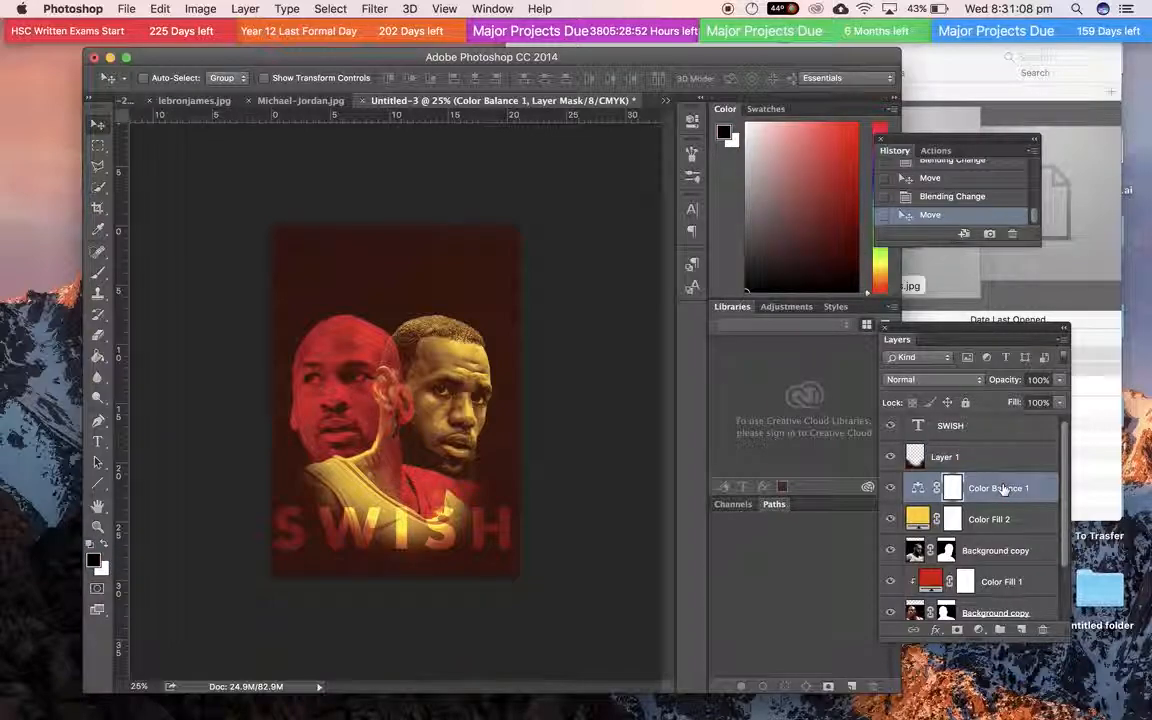
{"action": "scroll", "coordinate": [1003, 488], "scroll_direction": "down", "scroll_amount": 3}
{"action": "left_click", "coordinate": [1006, 575], "text": "shift"}
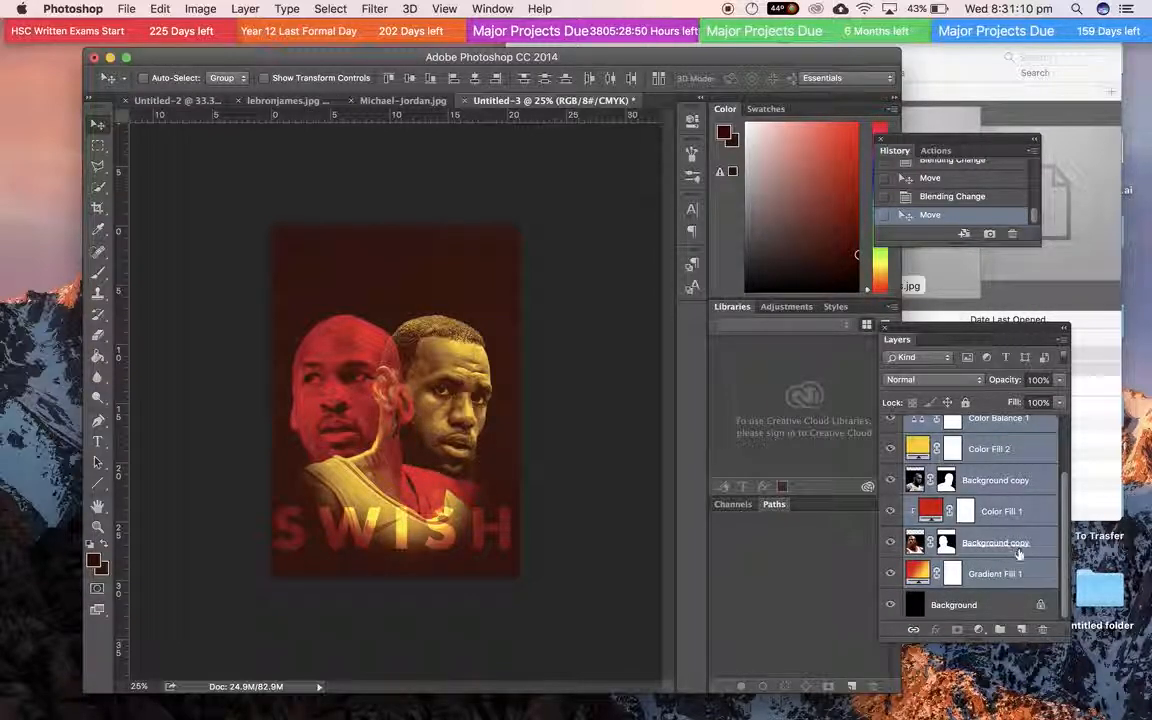
{"action": "left_click_drag", "start_coordinate": [432, 425], "coordinate": [452, 337]}
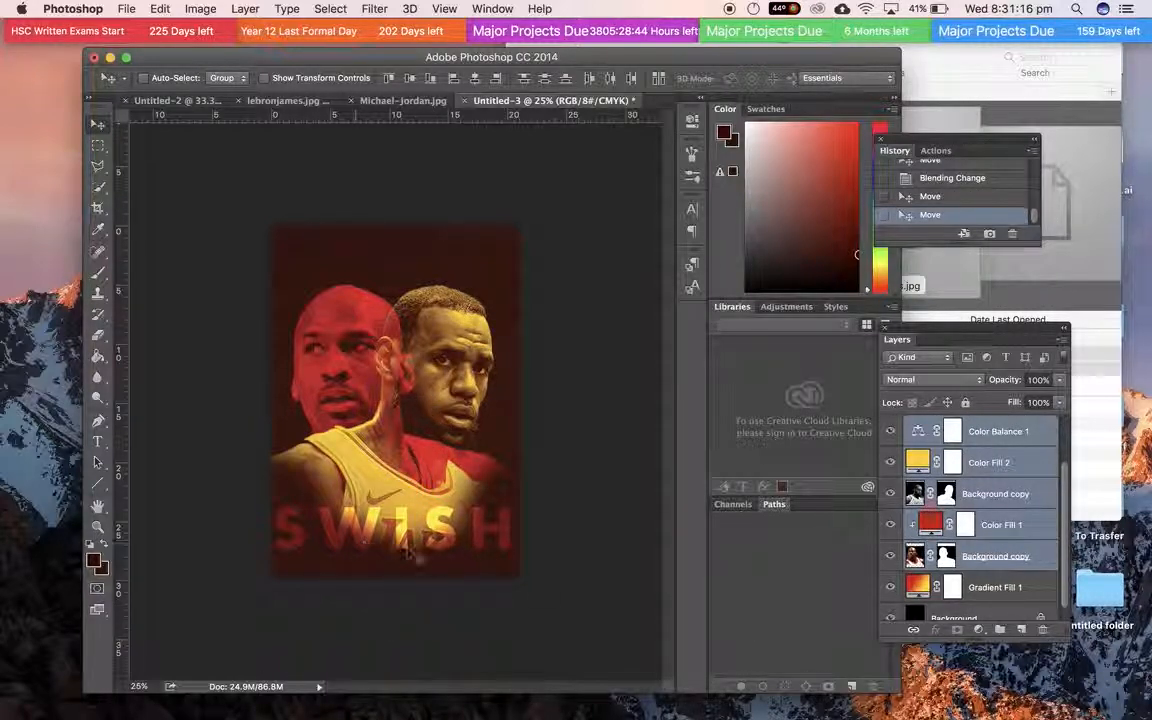
Step: Scale the SWISH text down and place it in the lower-right part of the poster, below the yellow jersey
{"action": "scroll", "coordinate": [993, 565], "scroll_direction": "up", "scroll_amount": 2}
{"action": "left_click", "coordinate": [977, 430]}
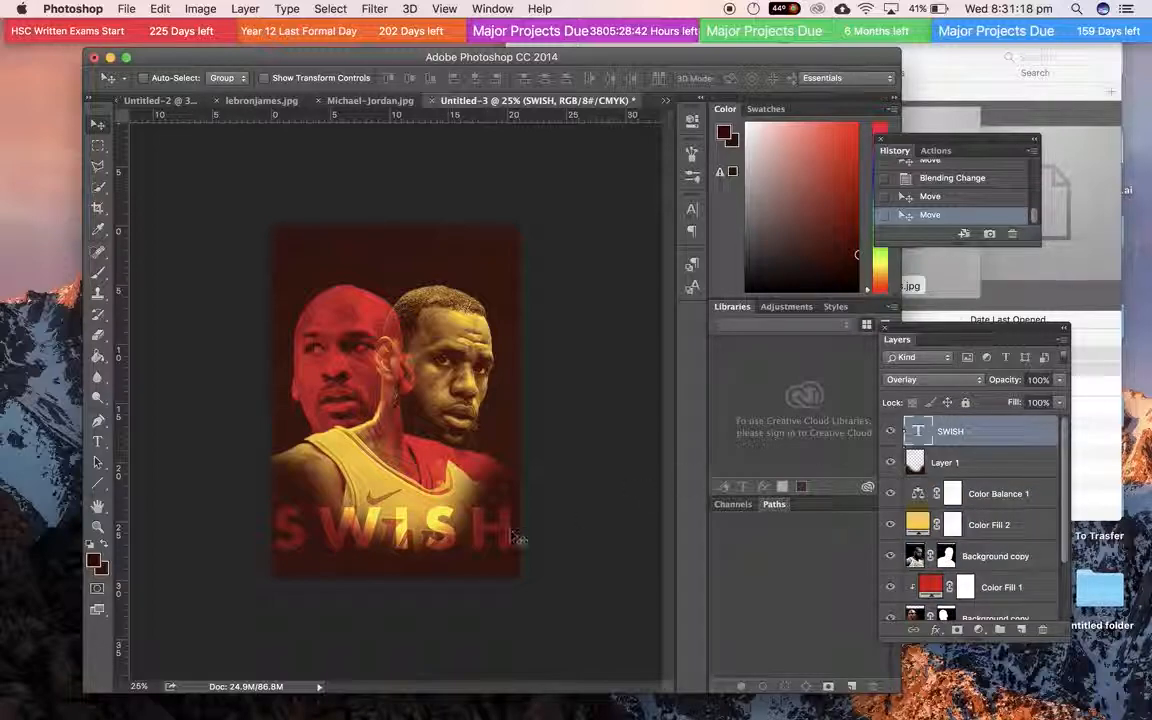
{"action": "key", "text": "super+t"}
{"action": "left_click_drag", "start_coordinate": [270, 501], "coordinate": [362, 522]}
{"action": "left_click_drag", "start_coordinate": [478, 530], "coordinate": [476, 535]}
{"action": "key", "text": "Return"}
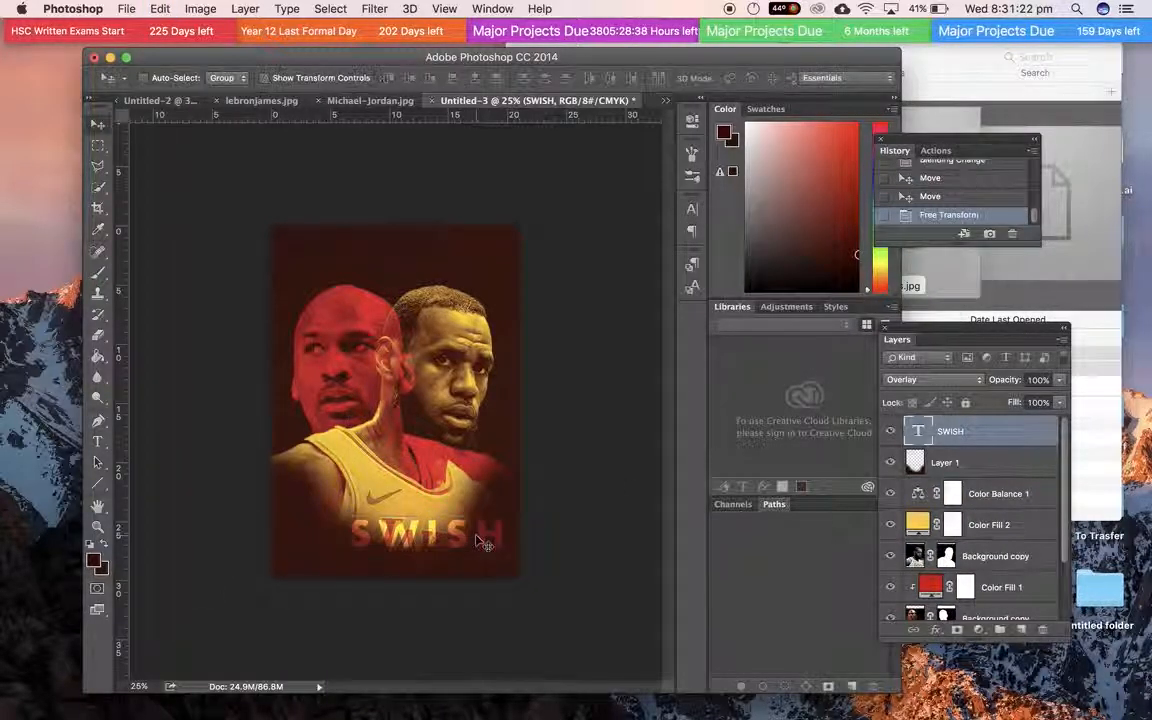
Step: Select the layers from Color Balance 1 to the lower Background copy and move both players slightly down toward the SWISH text
{"action": "left_click", "coordinate": [992, 465]}
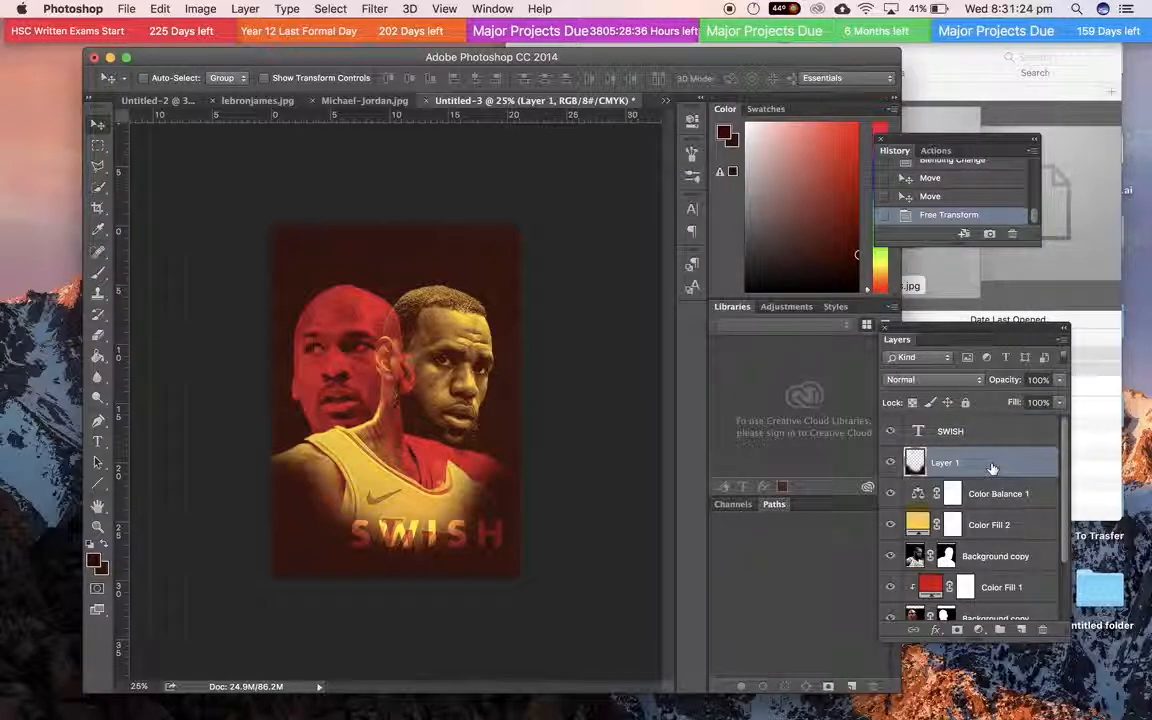
{"action": "left_click", "coordinate": [992, 494]}
{"action": "scroll", "coordinate": [992, 490], "scroll_direction": "down", "scroll_amount": 3}
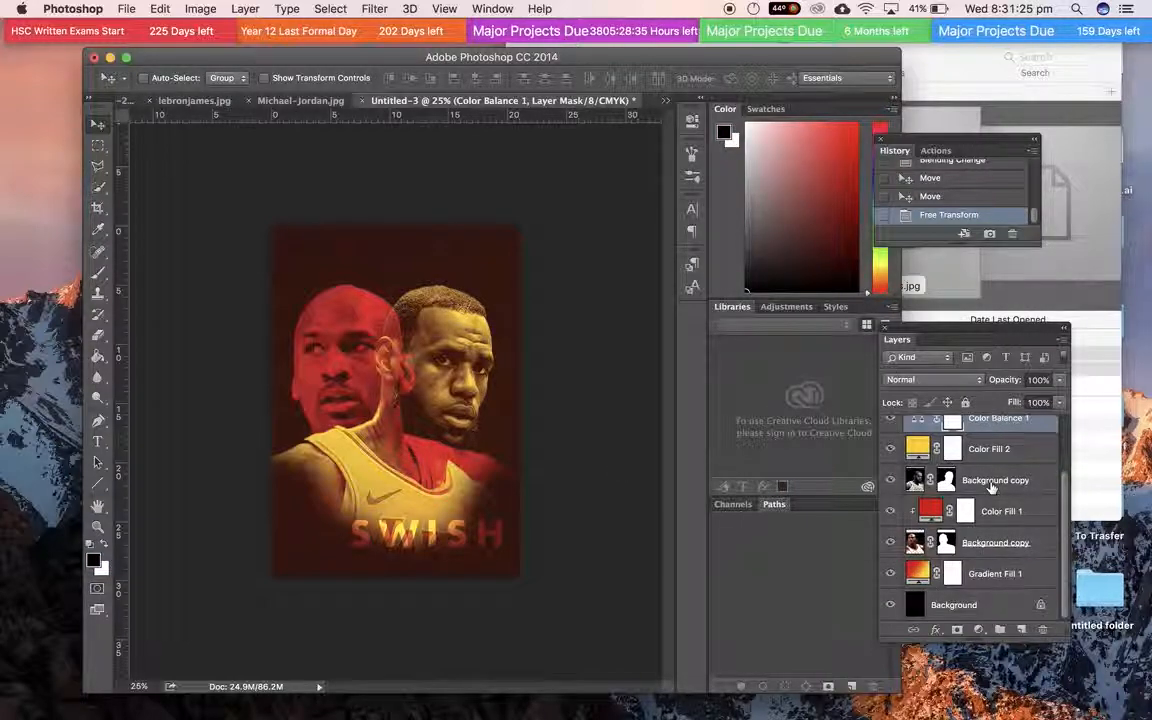
{"action": "left_click", "coordinate": [1013, 547], "text": "shift"}
{"action": "left_click_drag", "start_coordinate": [446, 463], "coordinate": [440, 480]}
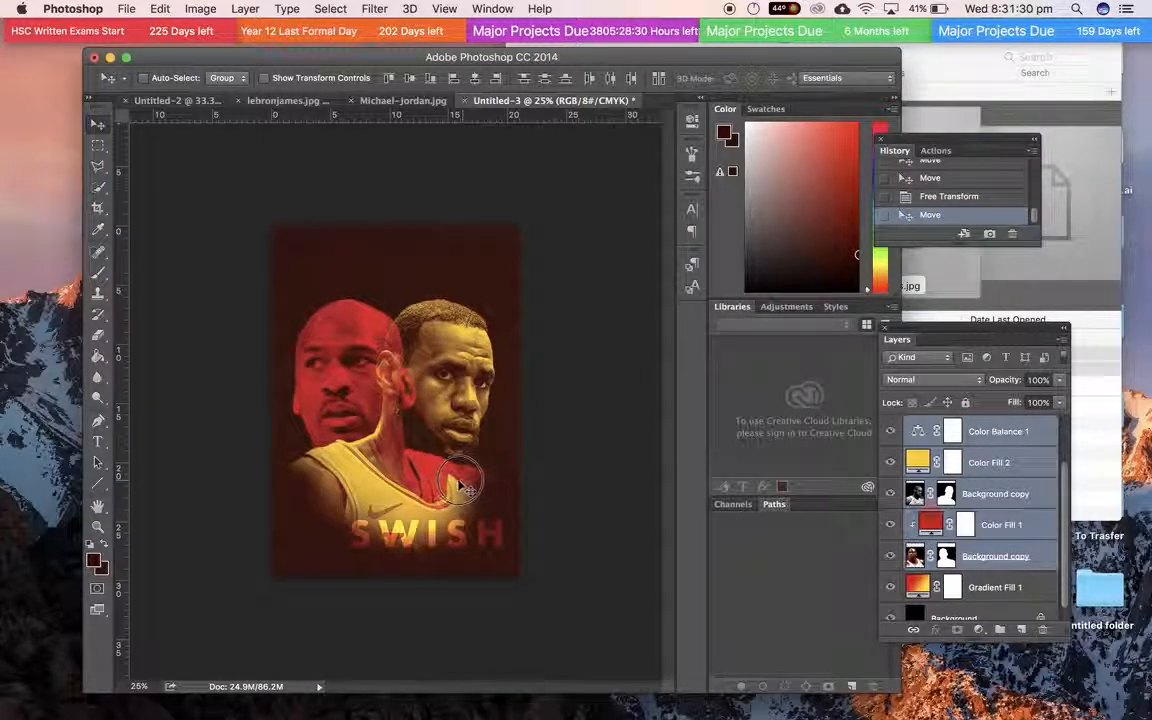